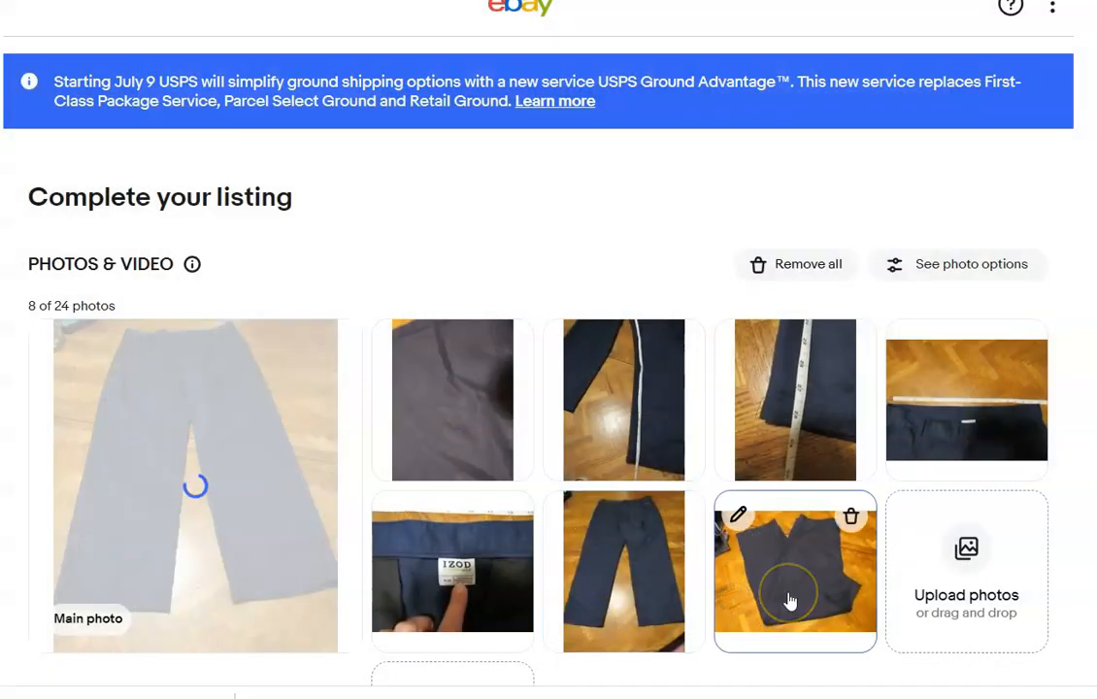
Make the folded pants photo the main photo and title the listing "IZOD Golf 36 x 29 Black Pants".
left_click_drag(782, 595, 197, 480)
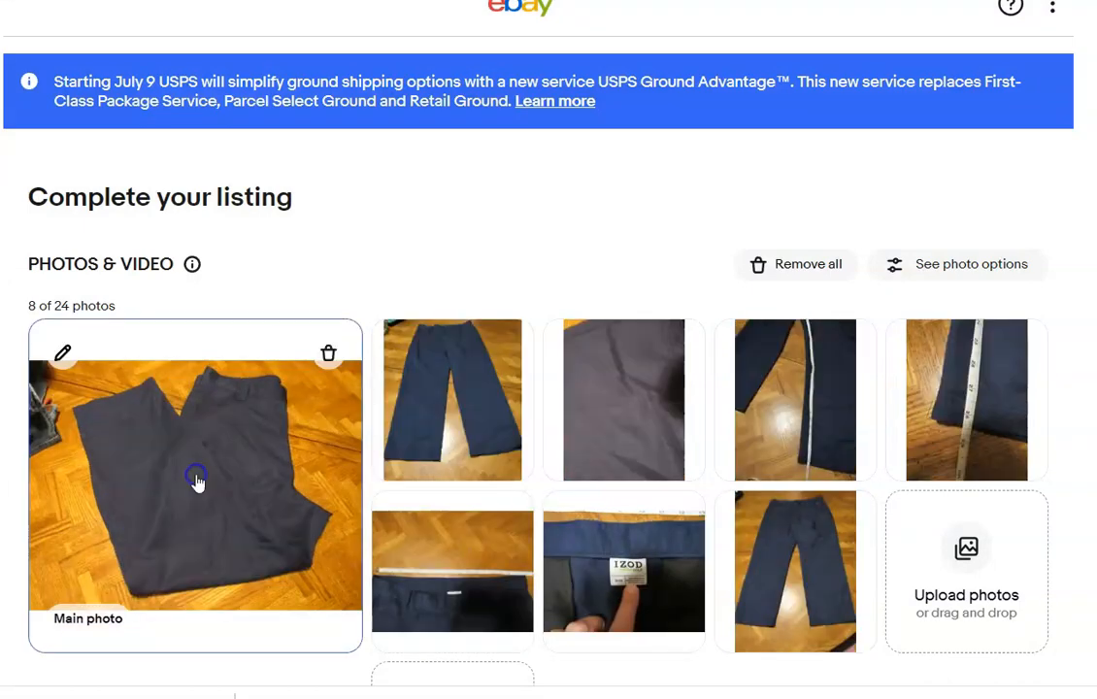
scroll(196, 481, "down", 6)
left_click(670, 412)
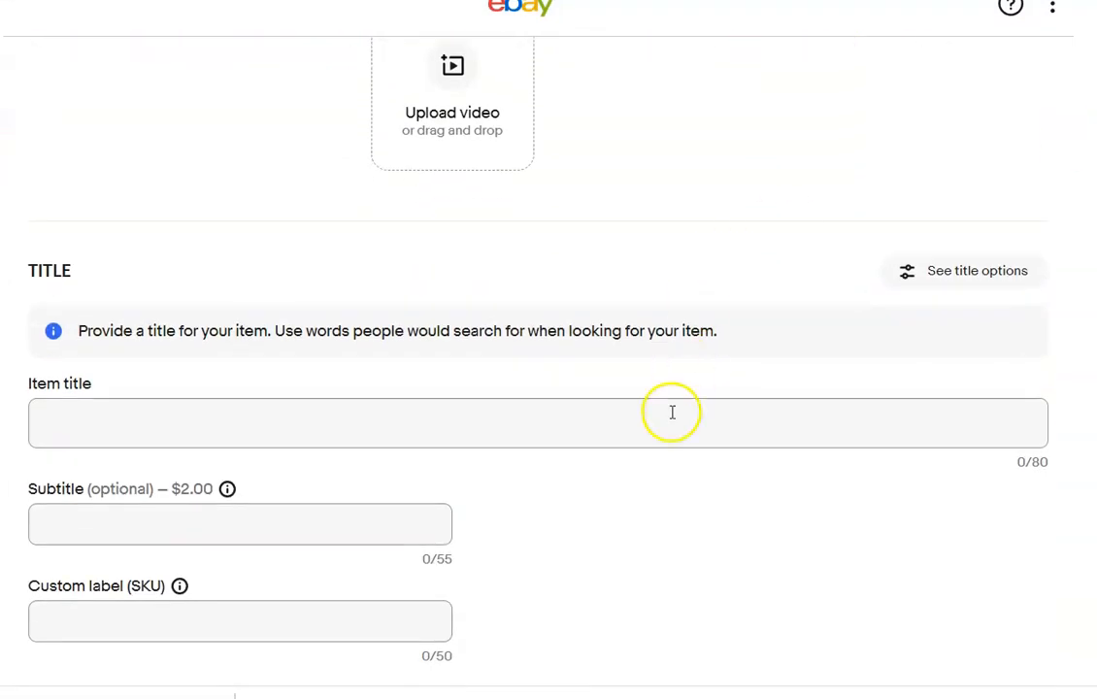
type("IZOD Golf 36 x 29 Blac")
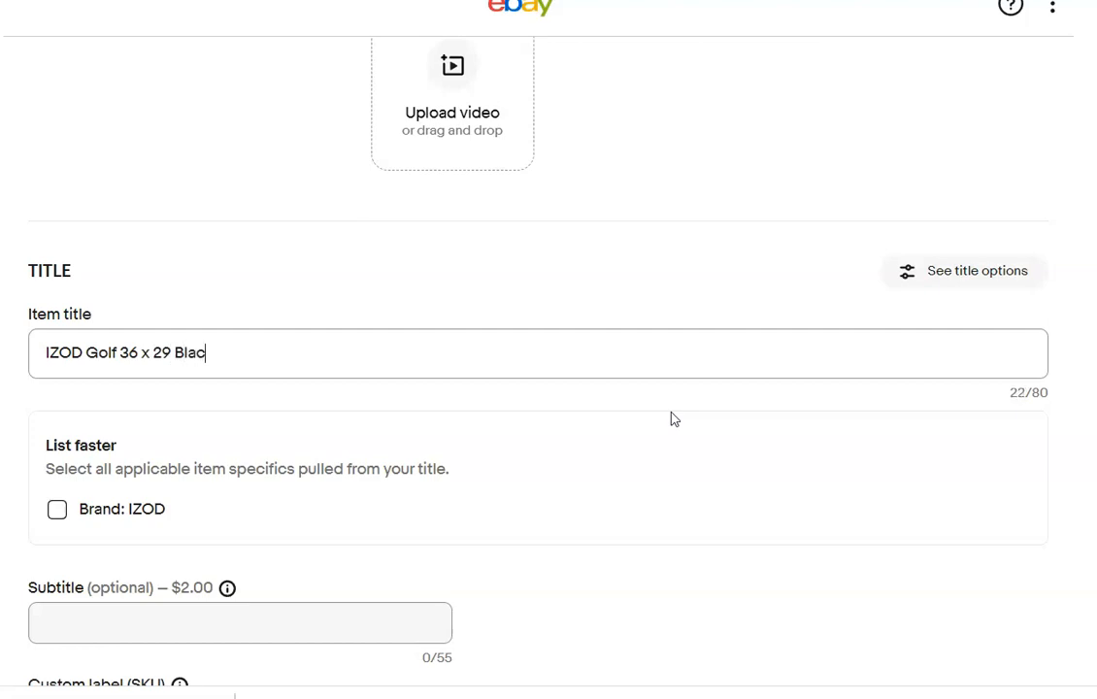
type("Pants")
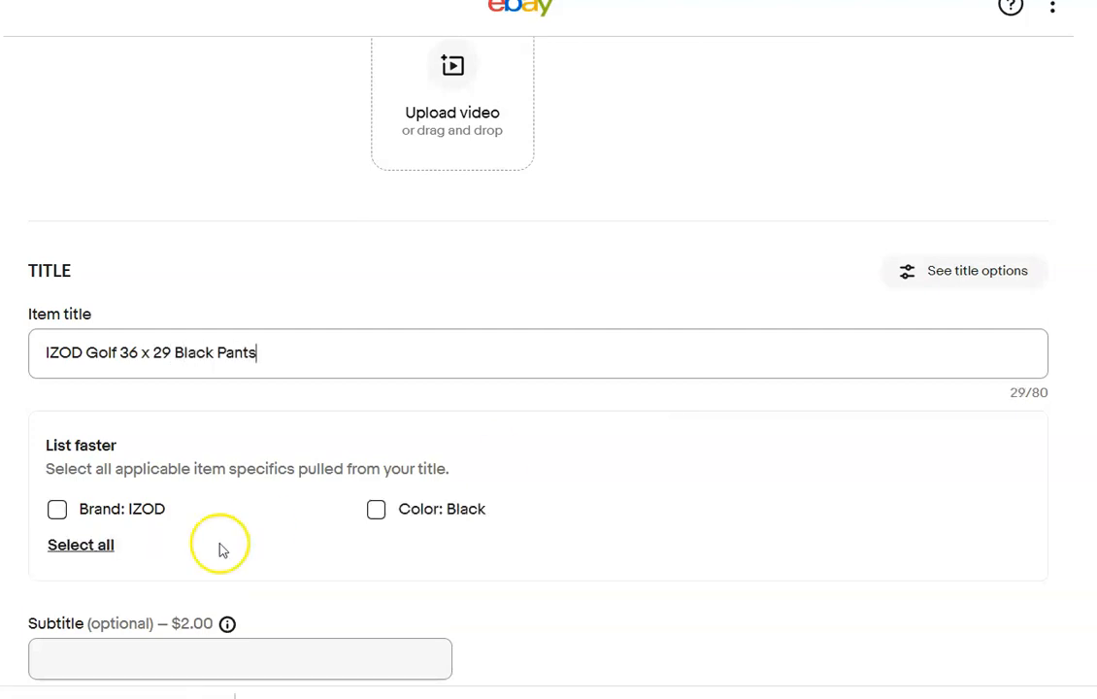
Apply the suggested brand IZOD and color Black, and change the first item category to Men's Clothing > Pants.
left_click(56, 509)
left_click(377, 511)
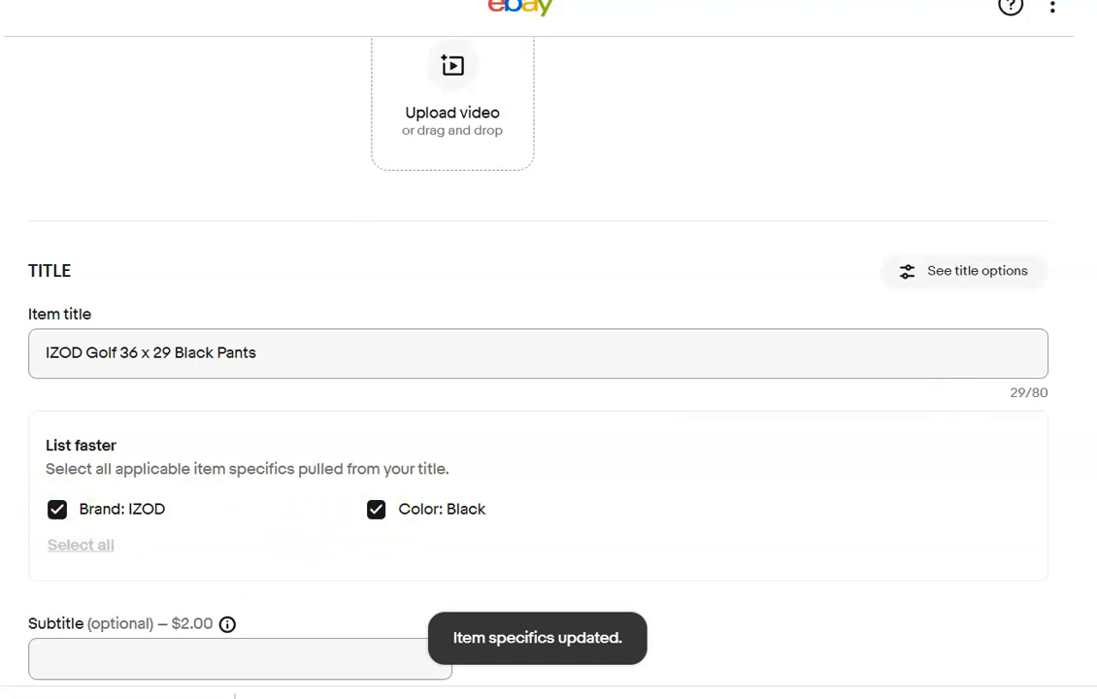
scroll(548, 350, "down", 5)
left_click(1021, 390)
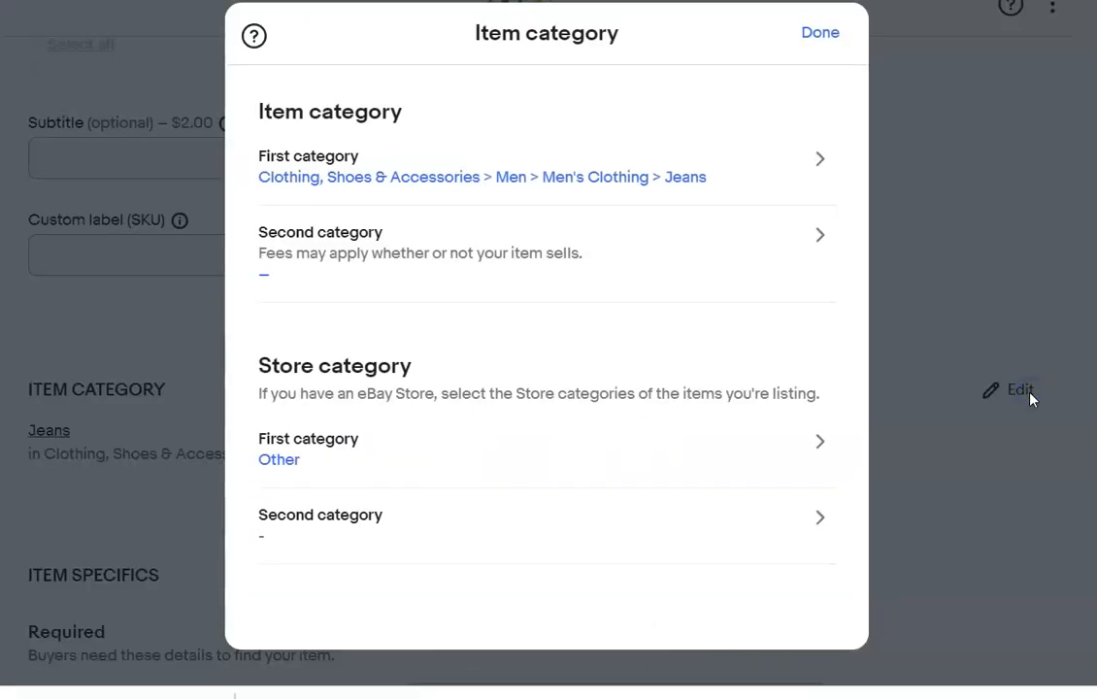
left_click(817, 160)
left_click(551, 359)
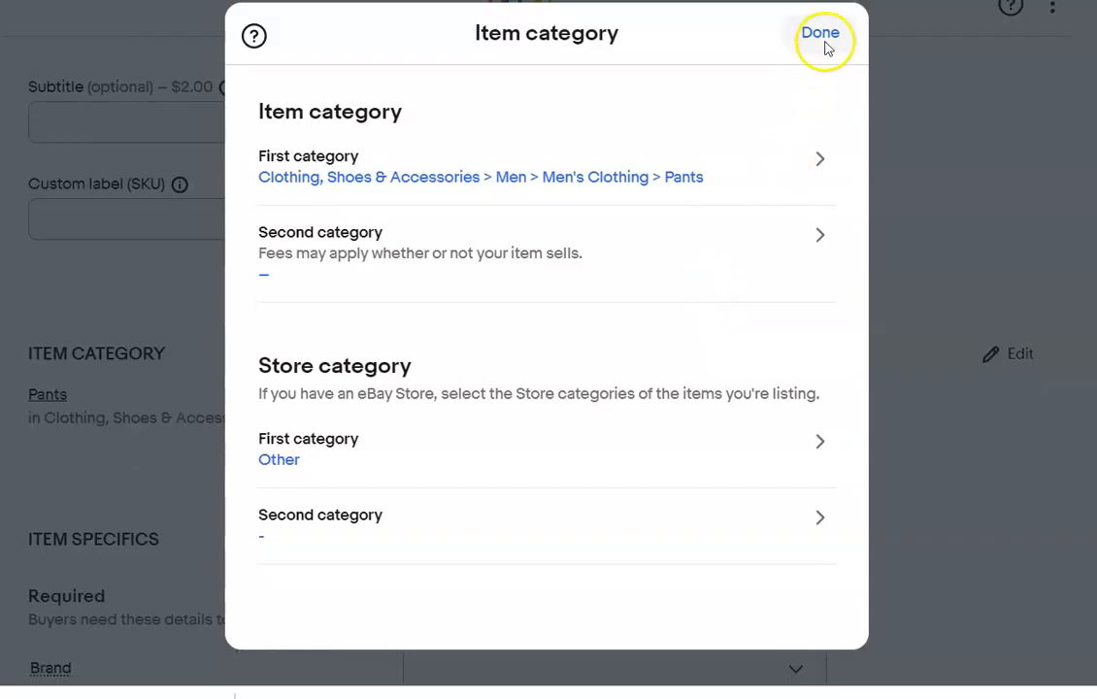
left_click(823, 38)
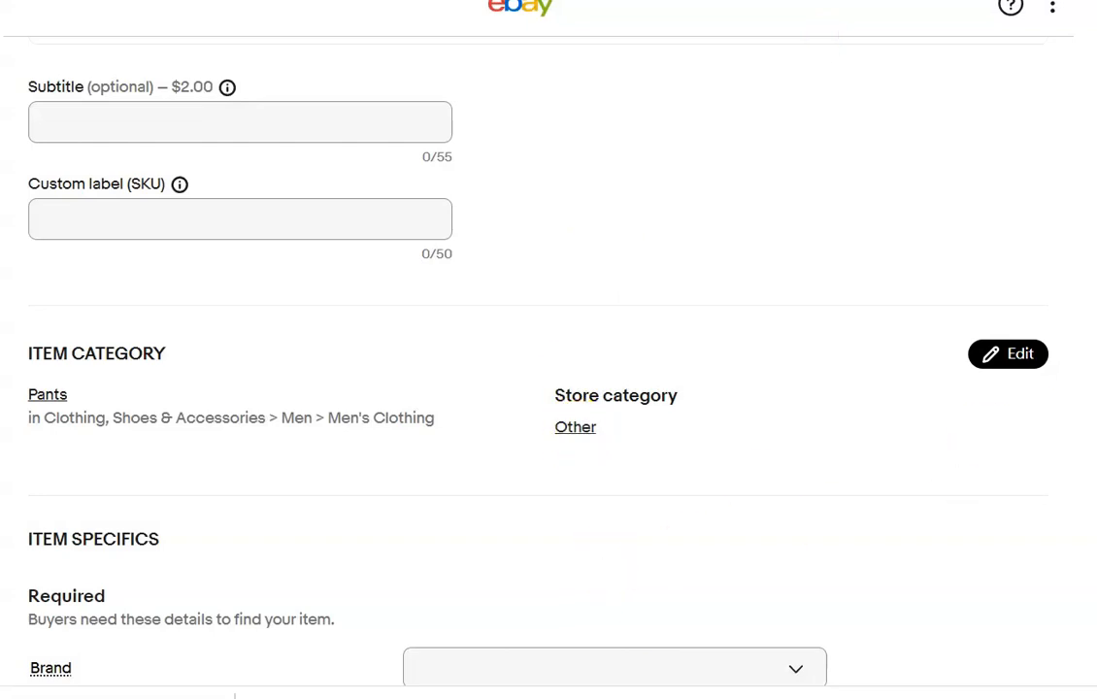
Fill in the pants' required item specifics with brand IZOD, style Chino, size 36, color Black and a suggested inseam.
scroll(549, 369, "up", 4)
scroll(549, 369, "down", 5)
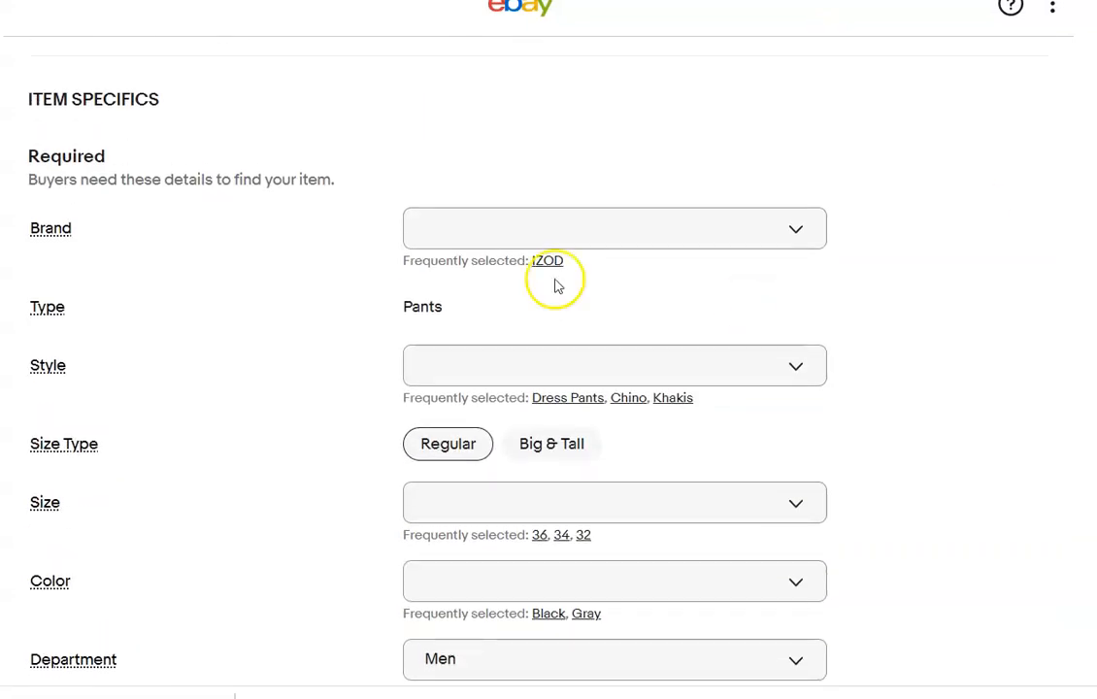
left_click(548, 262)
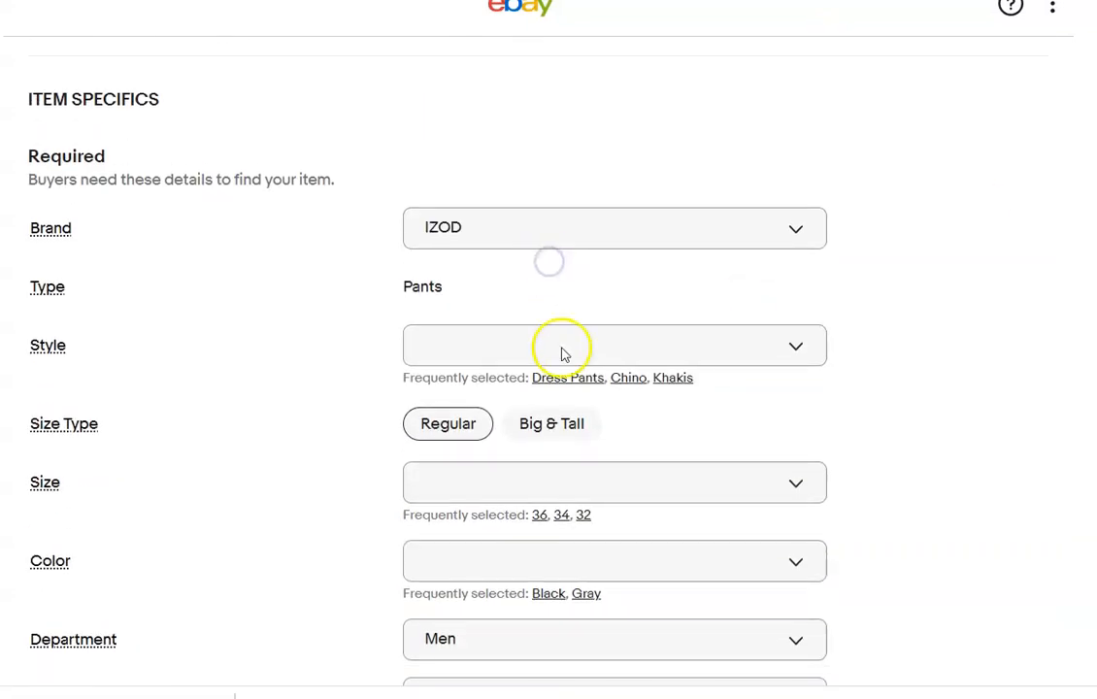
left_click(628, 377)
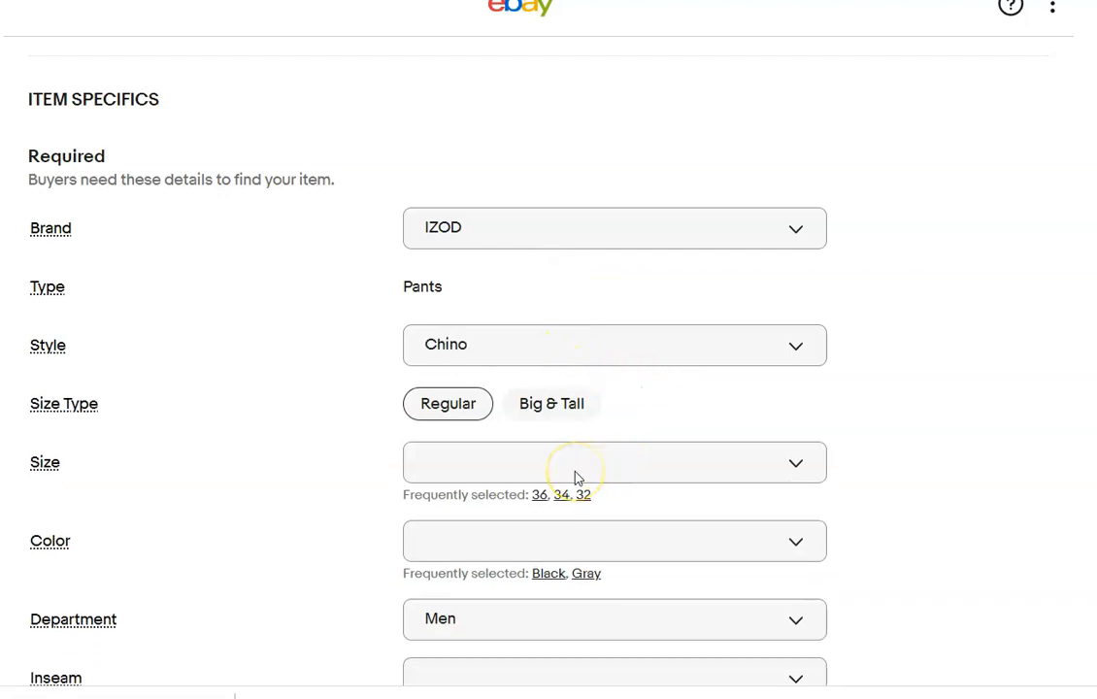
left_click(544, 497)
left_click(548, 550)
left_click(554, 672)
Mark the pants as Pre-owned with condition description "No rips or stains" and enter the item description "Please refer to photos".
scroll(774, 395, "down", 10)
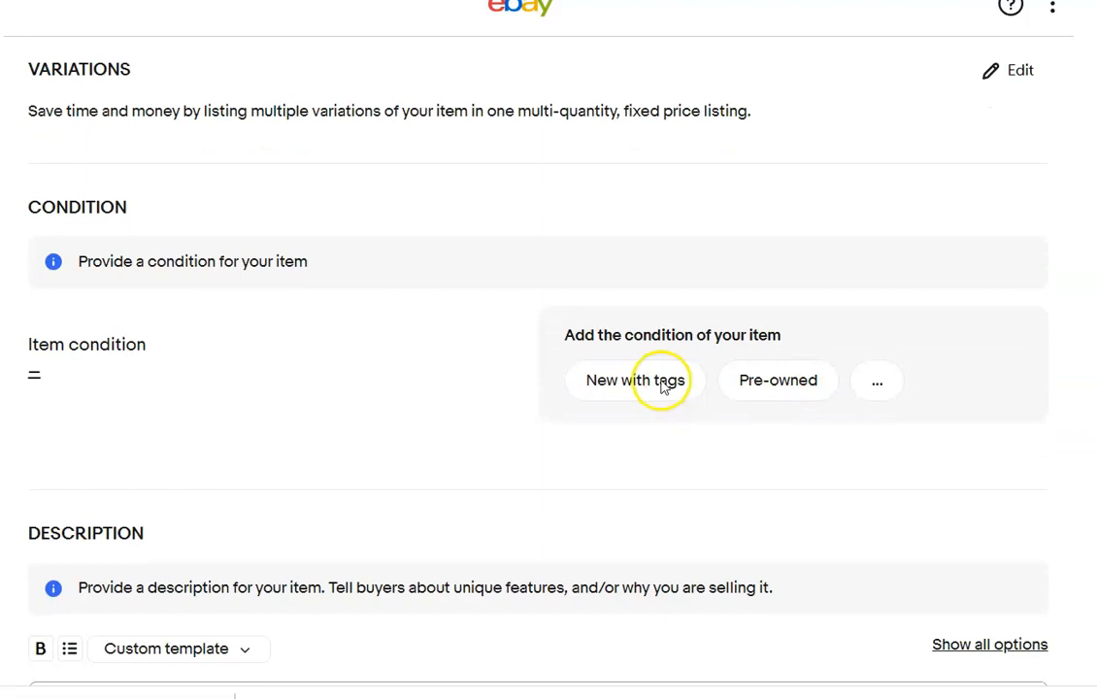
scroll(663, 385, "up", 20)
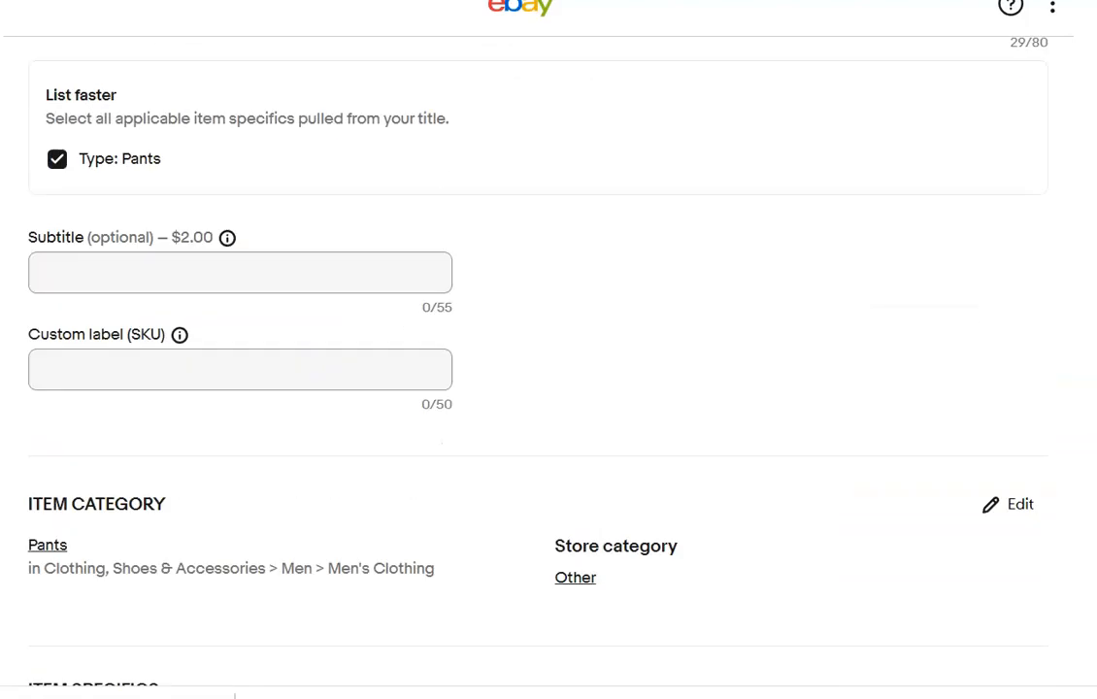
scroll(636, 141, "down", 20)
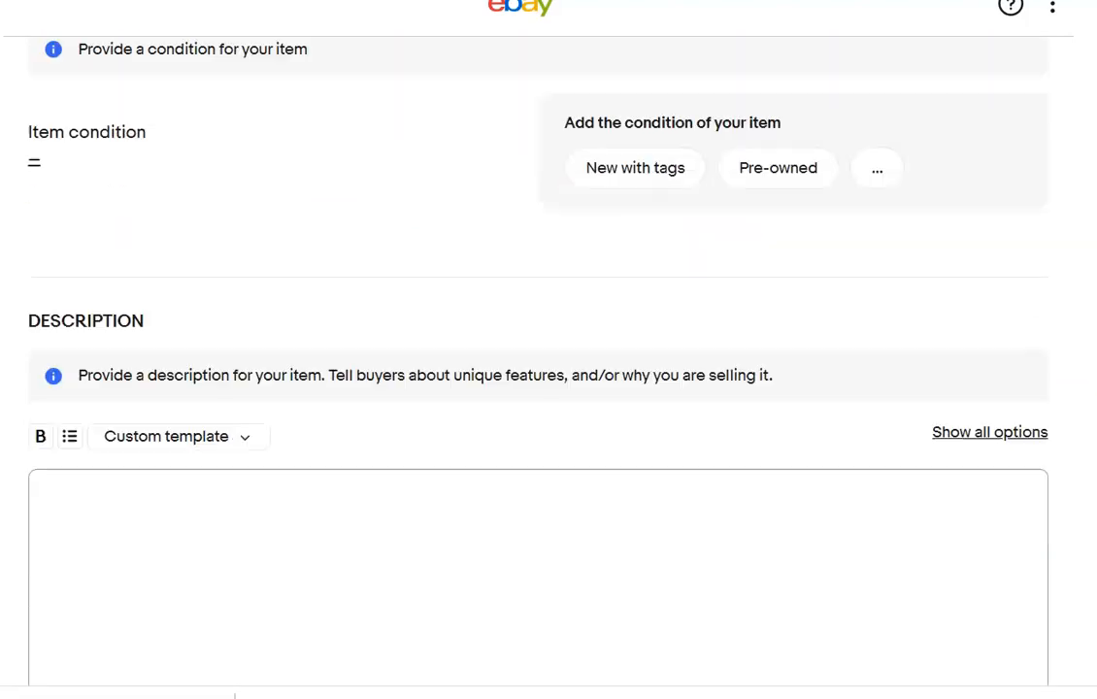
left_click(754, 142)
left_click(483, 132)
type("N")
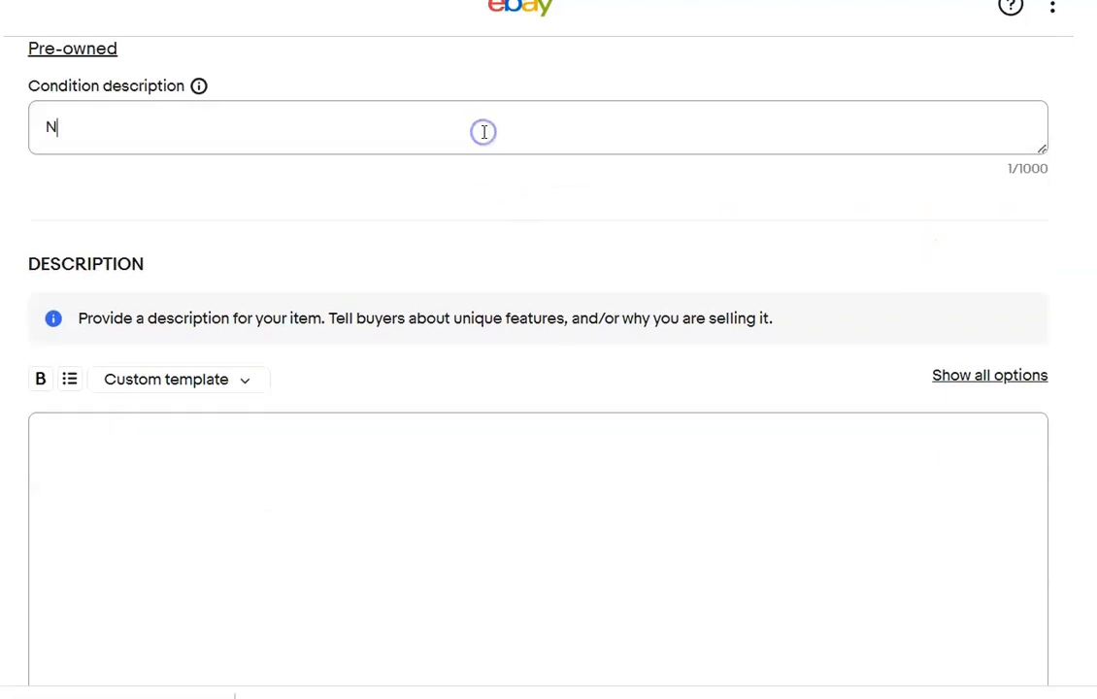
type("o rips or stains")
left_click(436, 444)
type("Please refer to photos")
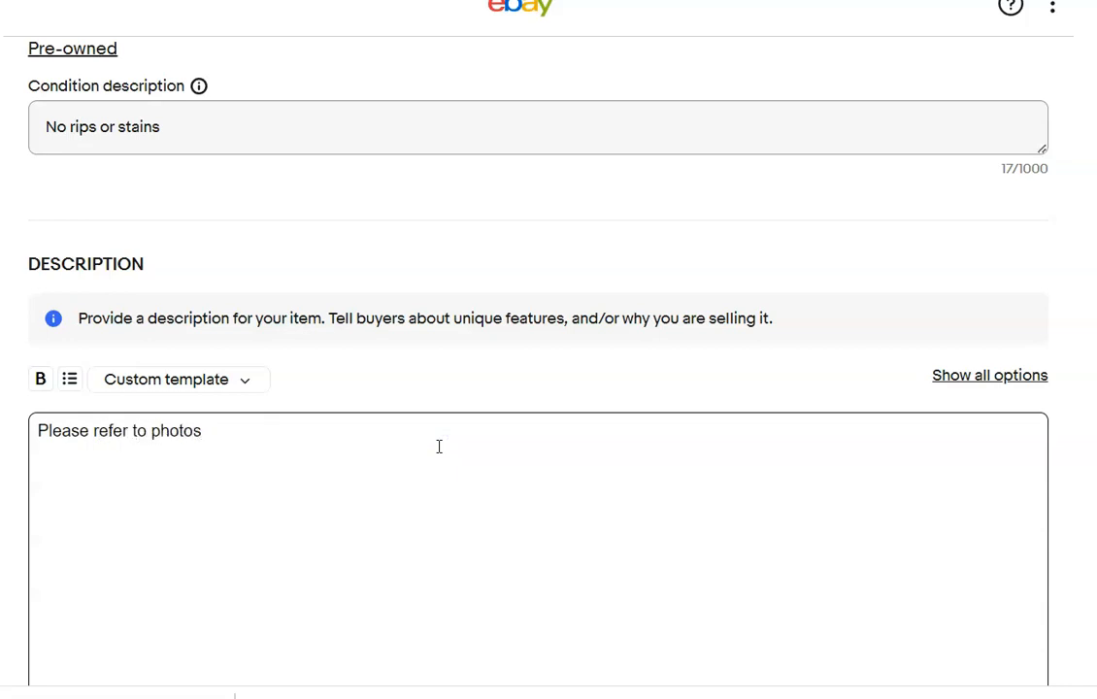
Set the Buy It Now price to $25.00 and the shipping policy to Priority Flat rate bubble mailer.
scroll(155, 388, "down", 8)
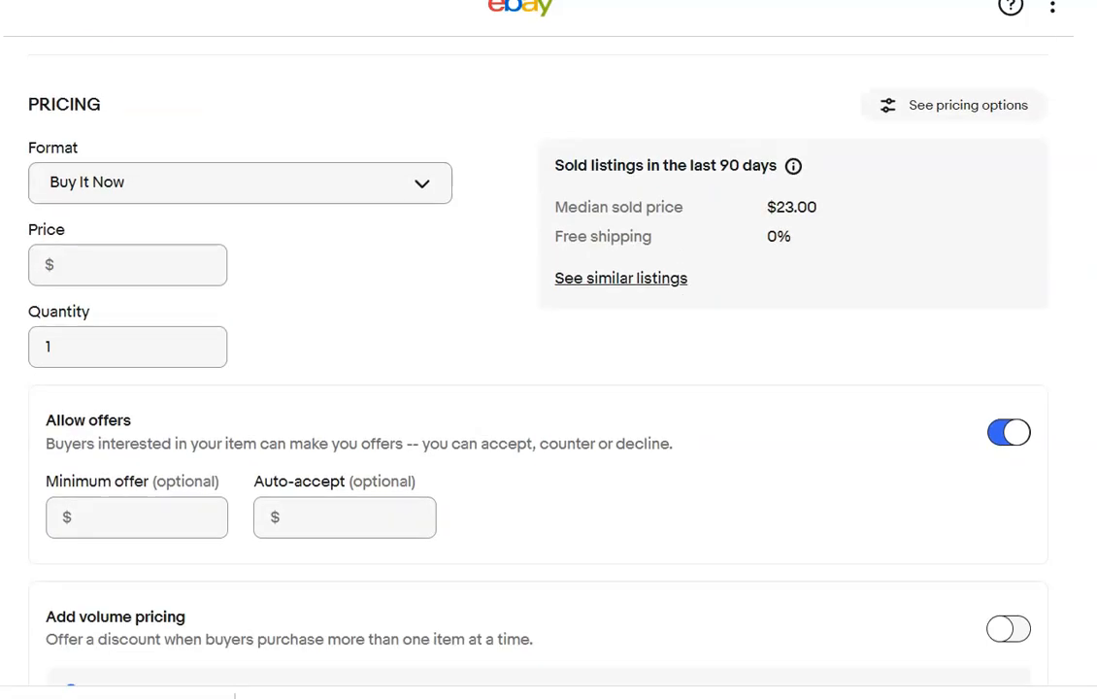
left_click(154, 268)
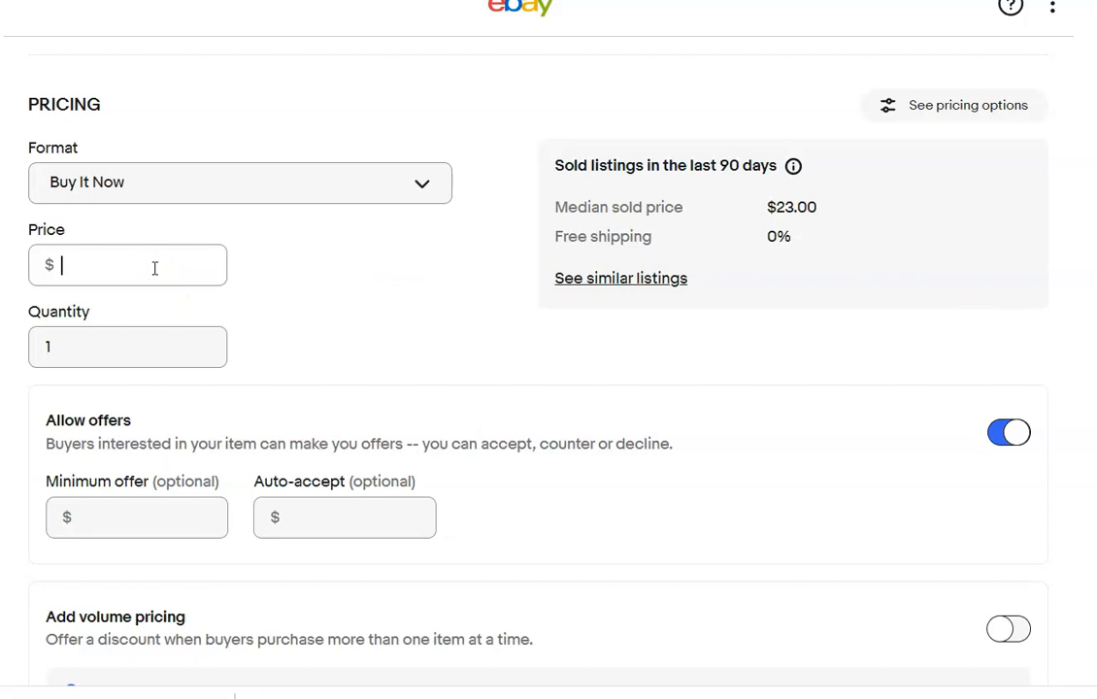
scroll(476, 481, "down", 6)
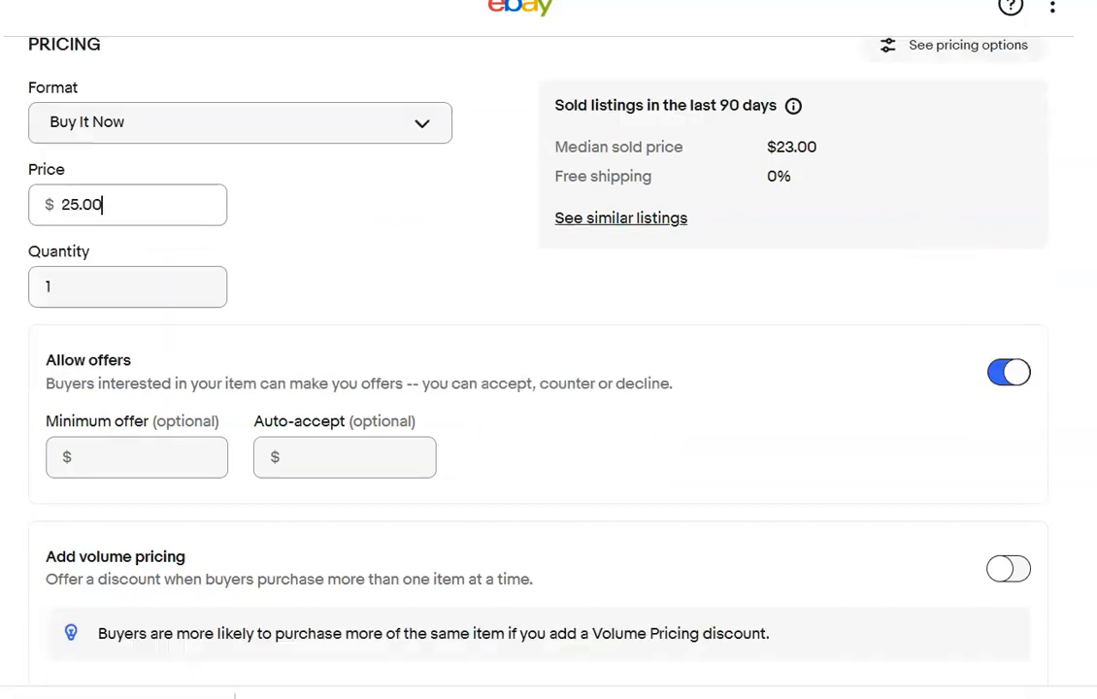
left_click(427, 426)
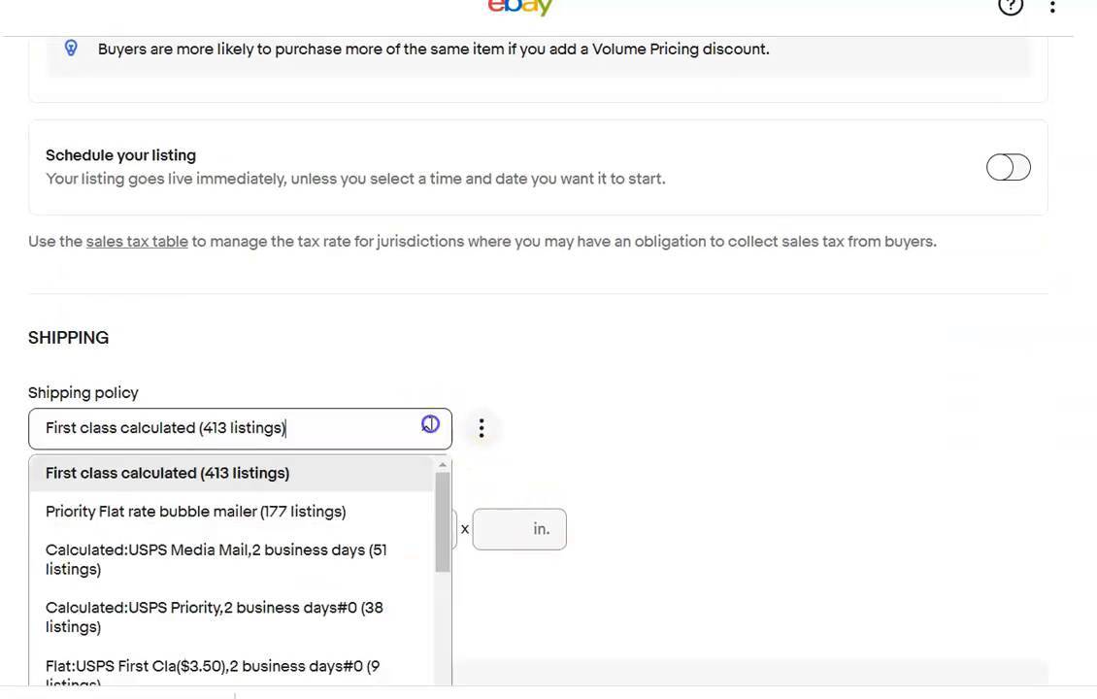
left_click(350, 507)
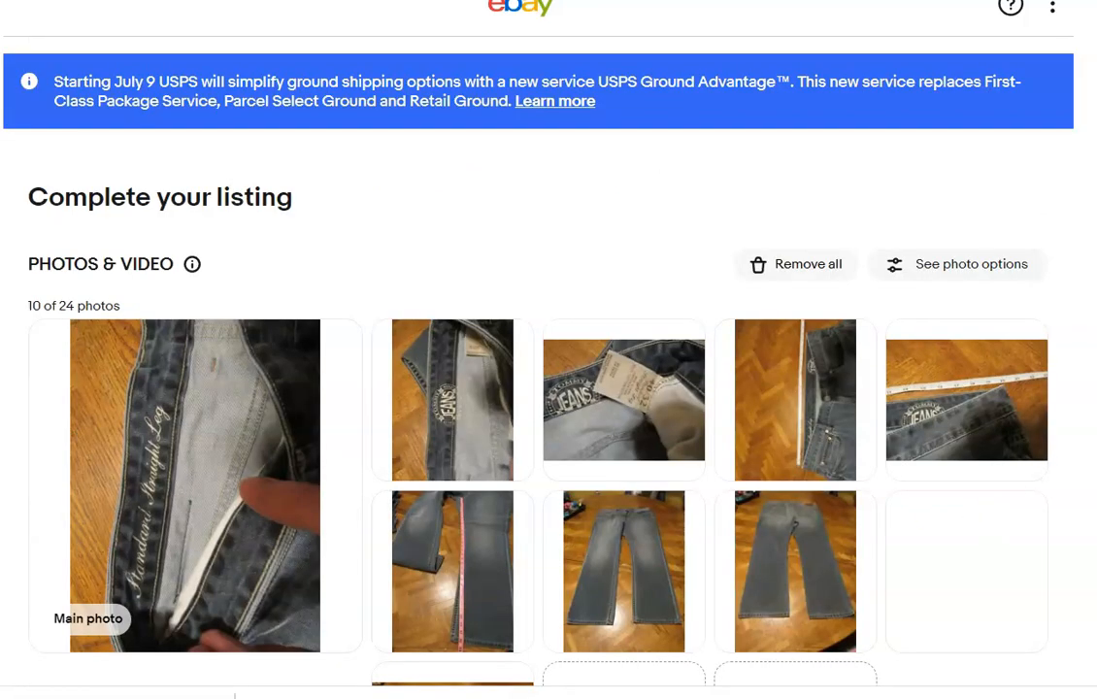
In the jeans listing, make the folded jeans photo the main photo and enter the title "Tommy Jeans Standard Straight Leg 40 x 32".
scroll(634, 343, "down", 5)
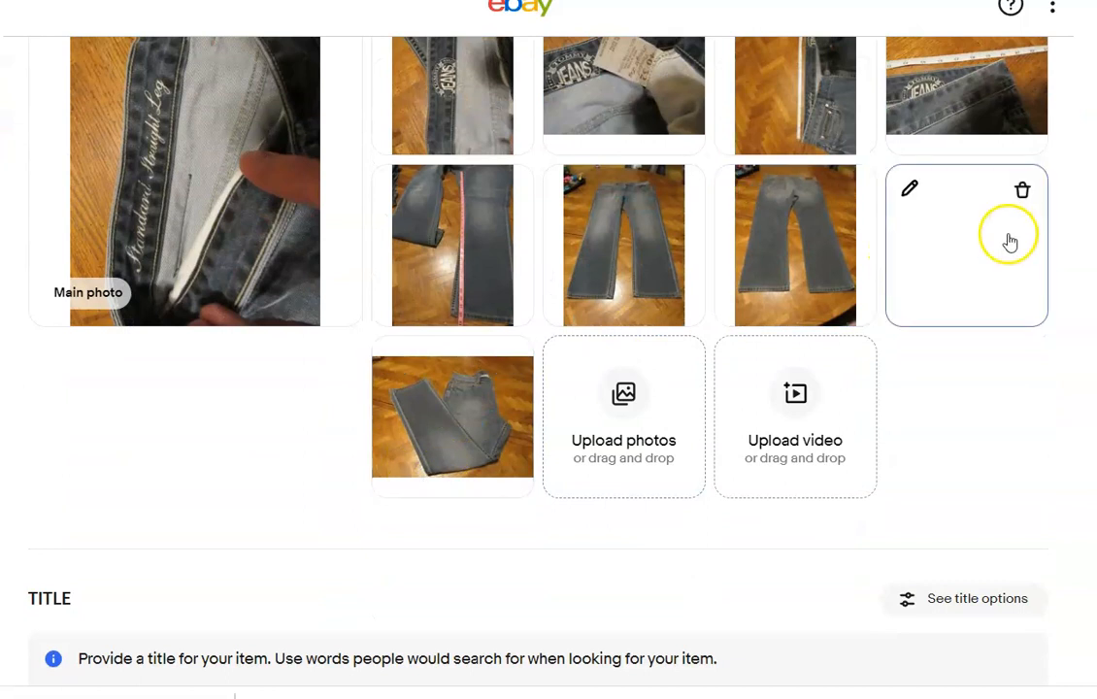
left_click_drag(473, 392, 250, 249)
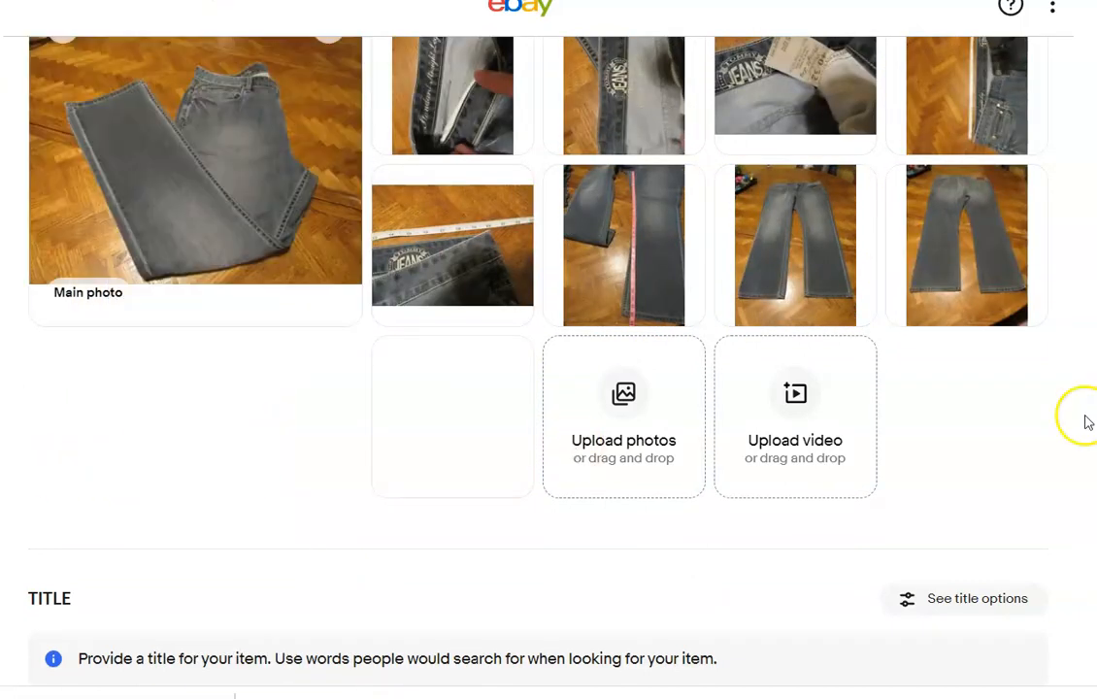
scroll(583, 291, "down", 5)
left_click(582, 279)
type("T")
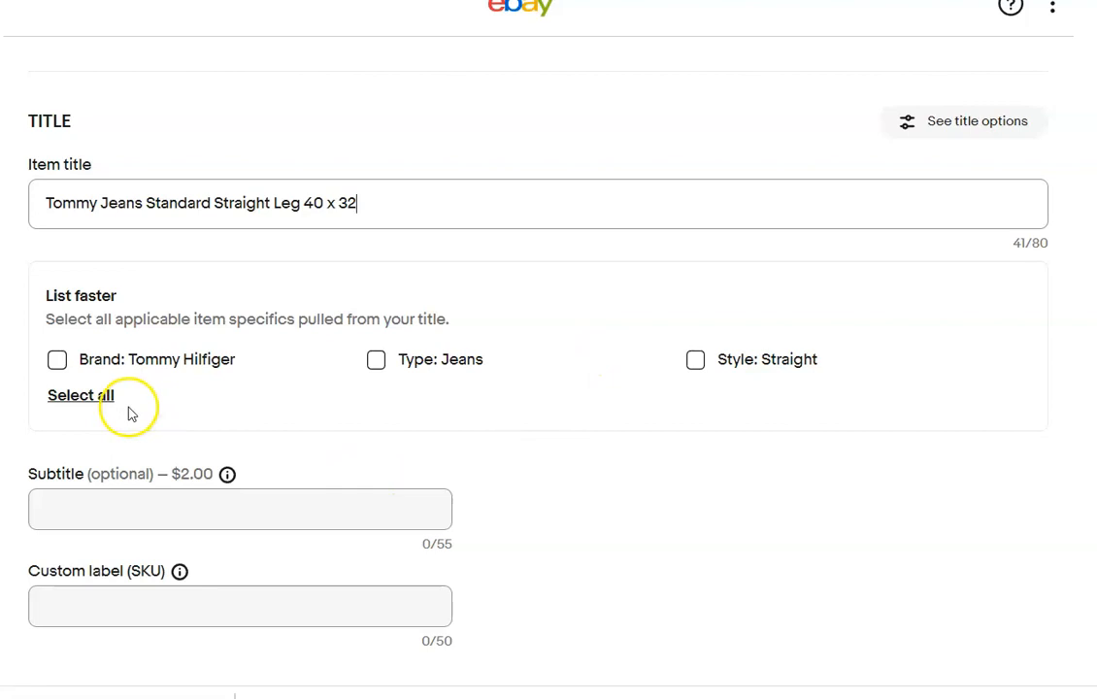
Apply the title-based item specifics for type Jeans, style Straight and brand Tommy Hilfiger.
left_click(376, 361)
left_click(695, 360)
left_click(57, 360)
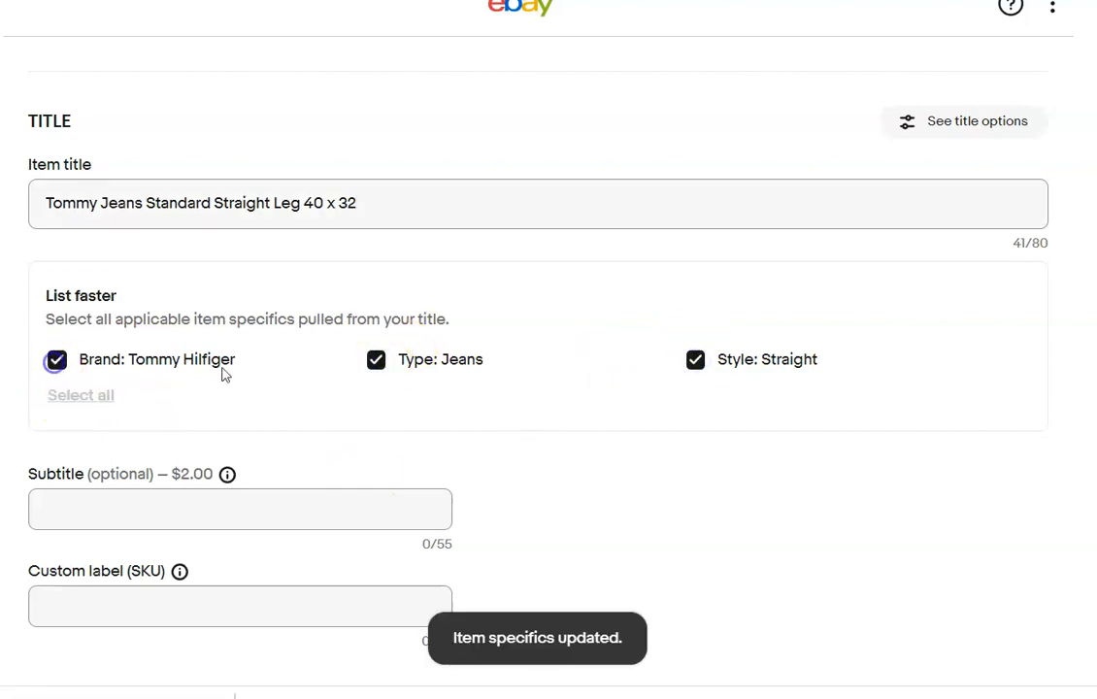
Set the jeans listing's custom label (SKU) to 82.
scroll(549, 369, "down", 6)
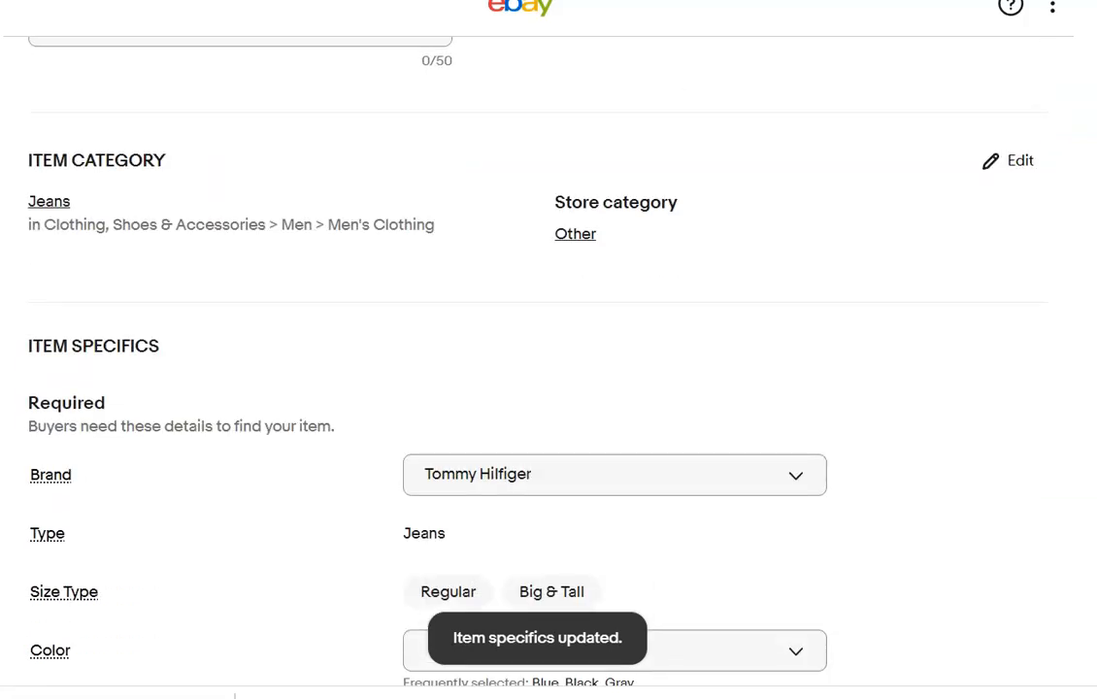
scroll(254, 238, "up", 2)
left_click(239, 256)
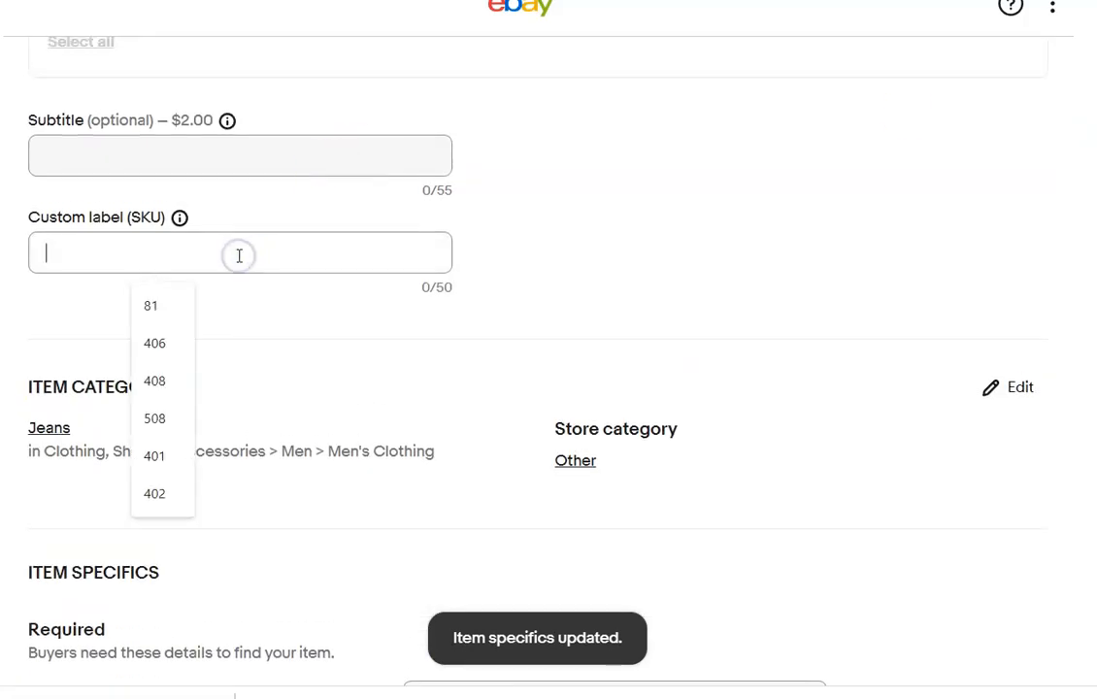
type("82")
Complete the jeans' required specifics with size type Regular, size 40, color Blue, department Men and inseam 32 in.
scroll(600, 183, "down", 6)
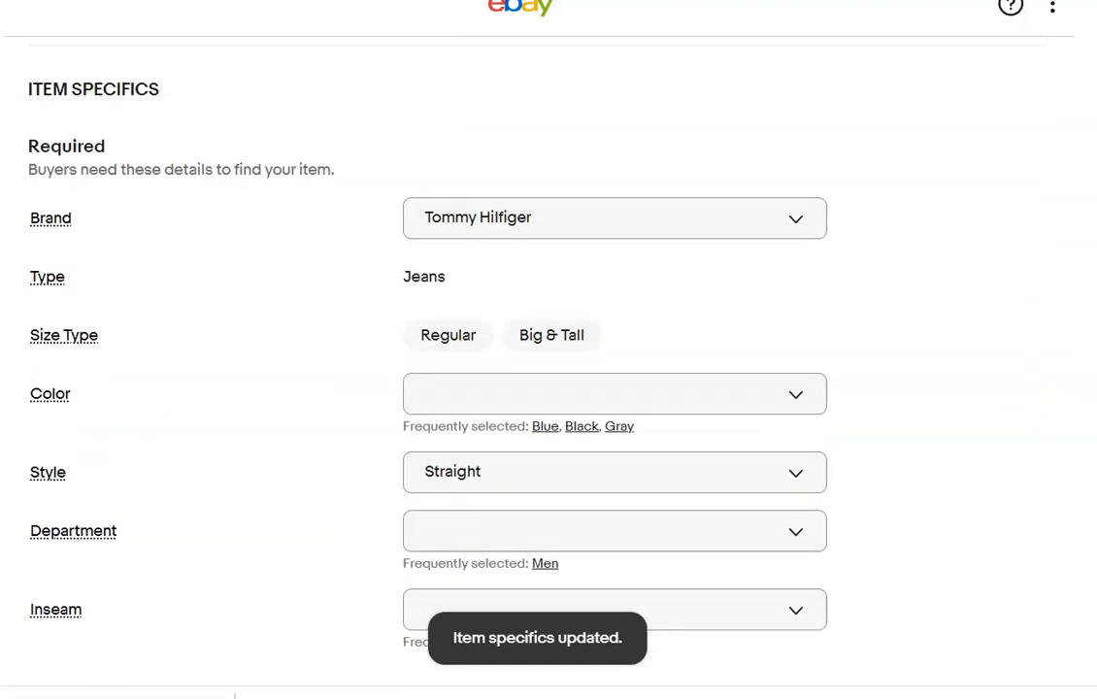
left_click(447, 194)
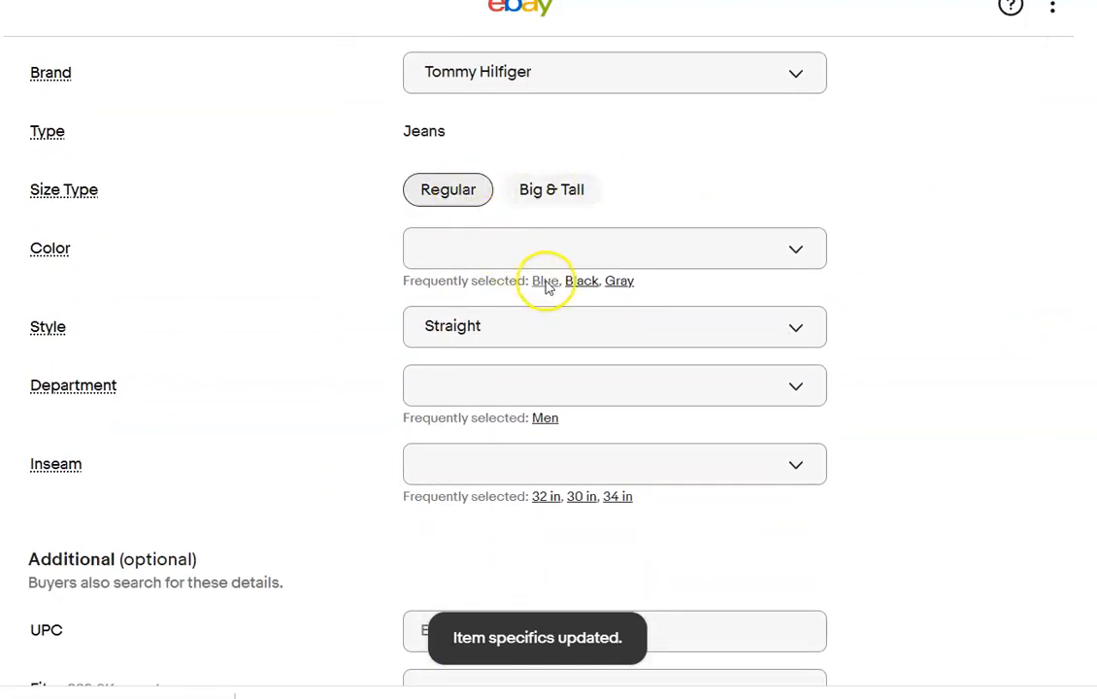
left_click(796, 254)
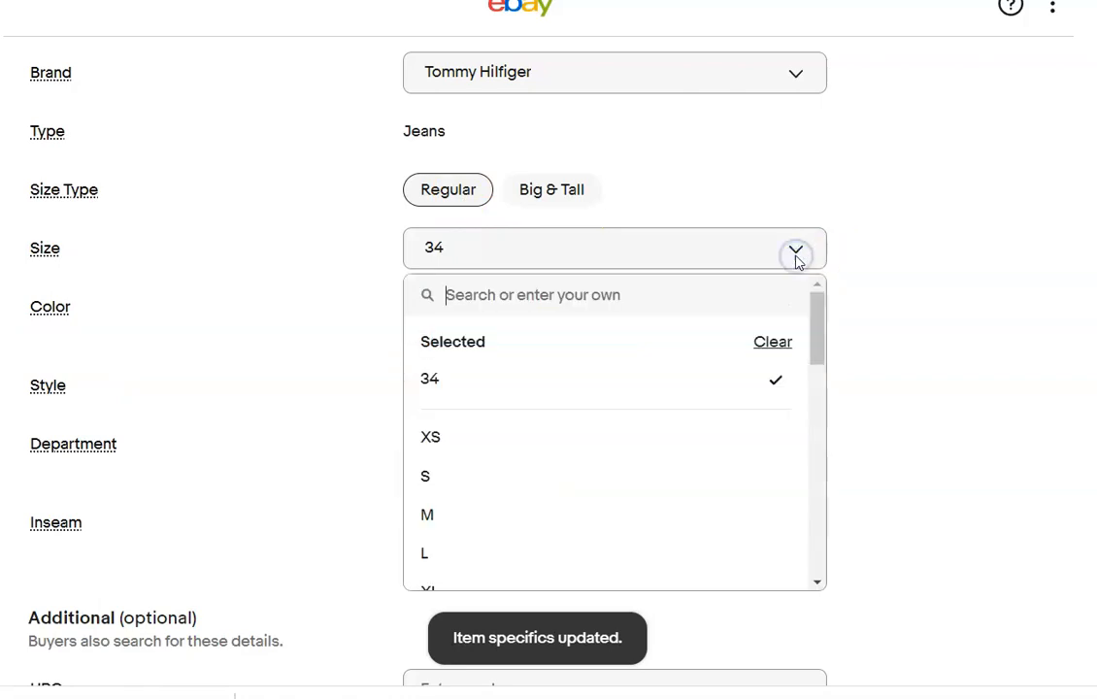
left_click(690, 307)
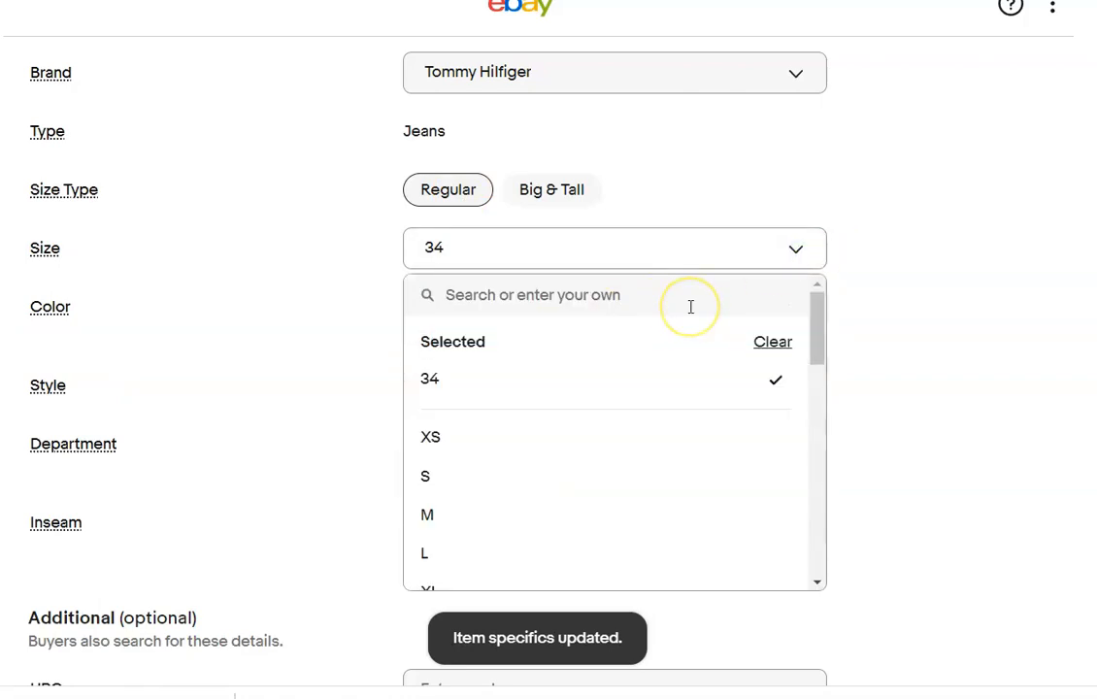
type("40")
key("Return")
left_click(544, 339)
left_click(542, 468)
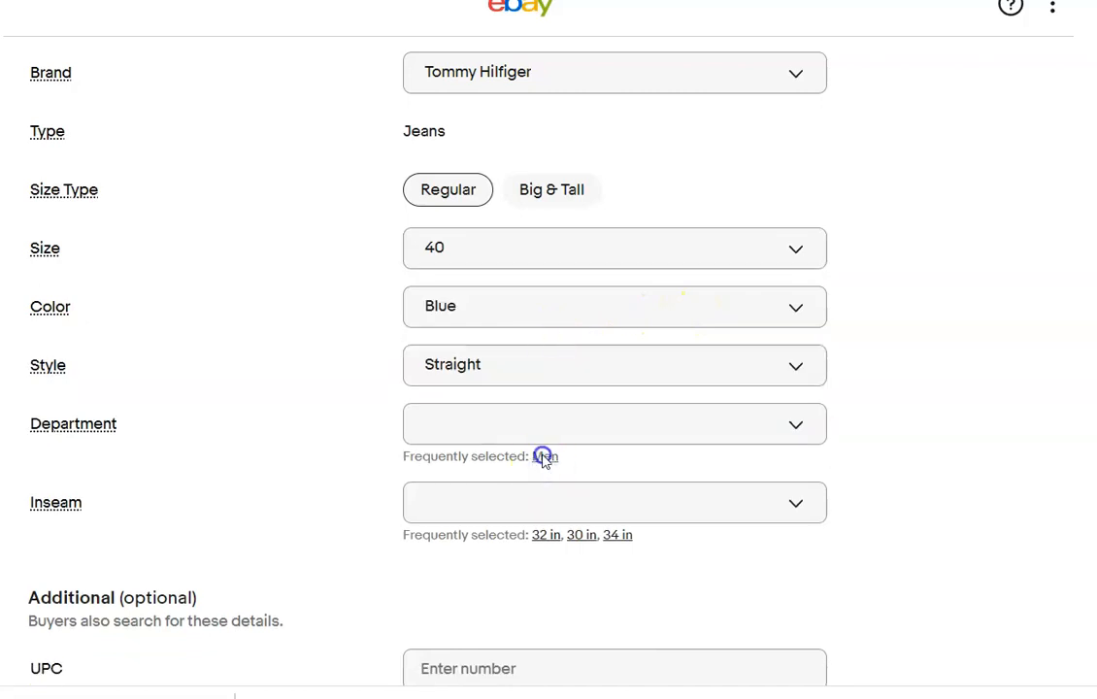
left_click(543, 513)
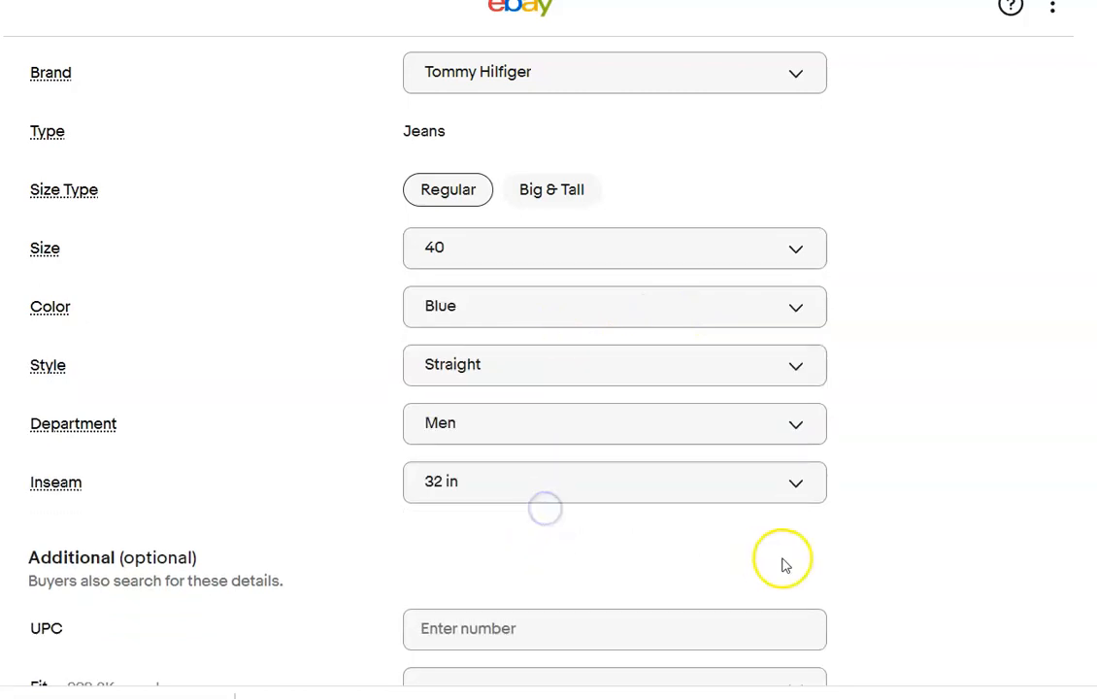
Set the condition to Pre-owned with the note "No rips or stains" and enter the description "Please refer to photos".
scroll(784, 275, "down", 9)
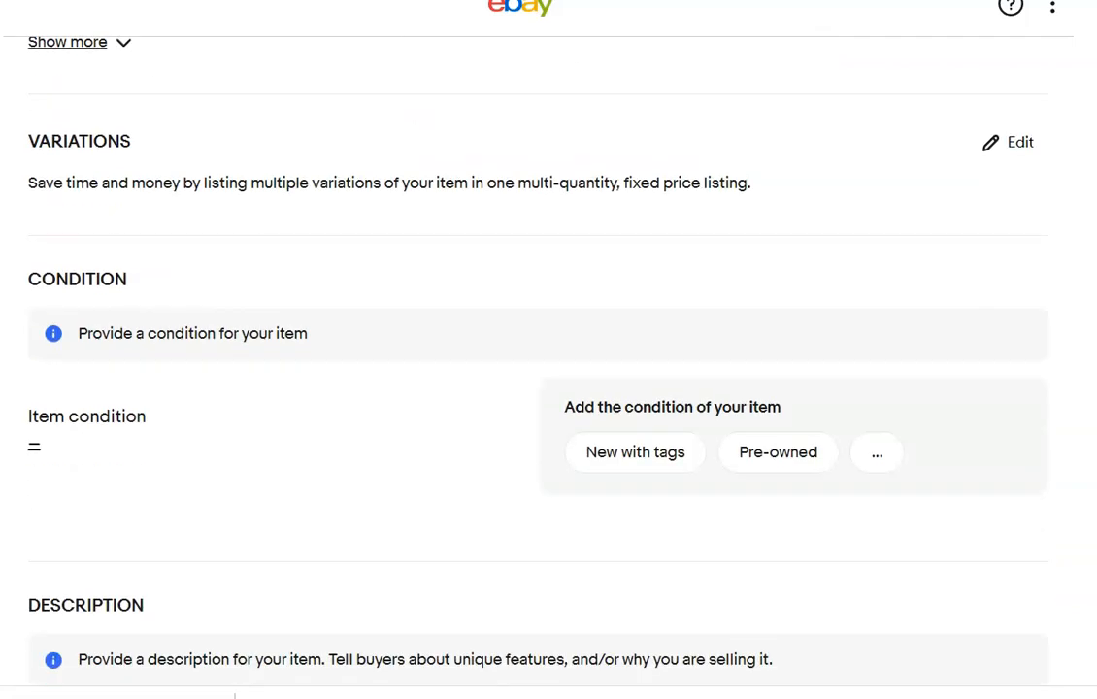
left_click(784, 274)
left_click(381, 260)
type("No rips or stains")
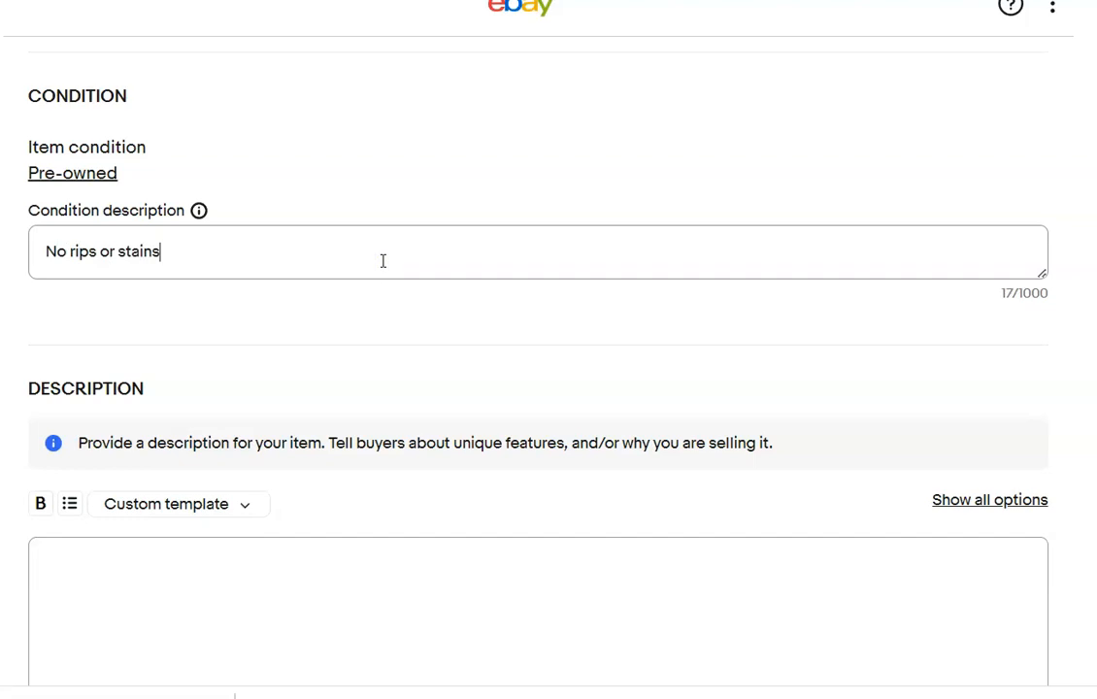
left_click(336, 589)
type("Please refer to photos")
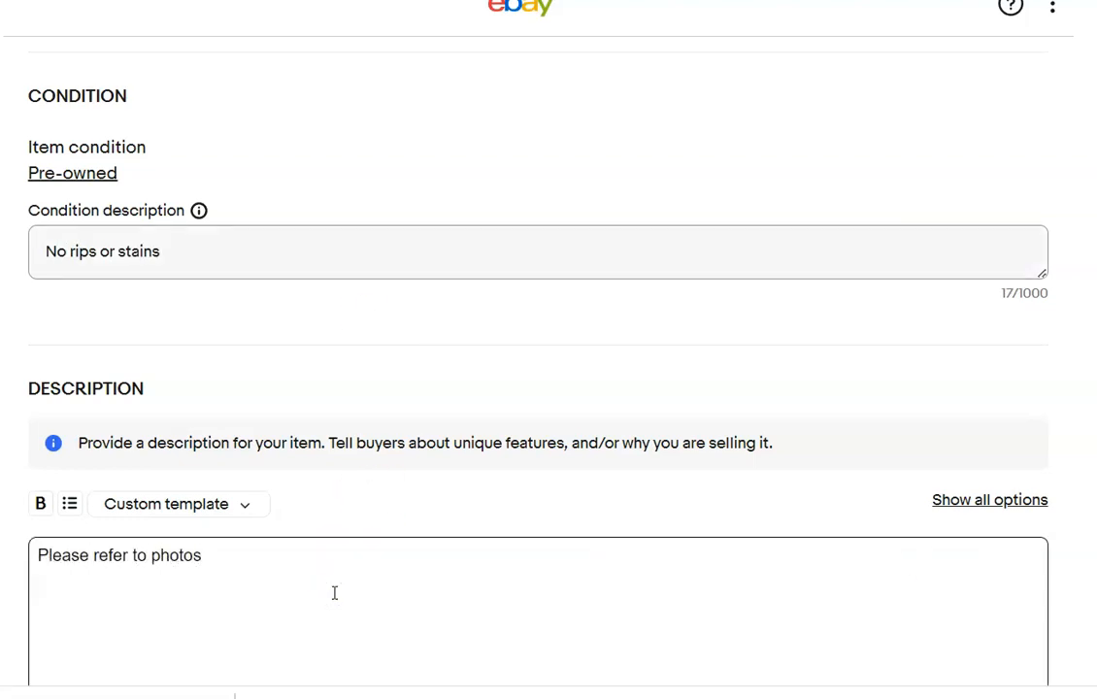
Price the Tommy Jeans listing at $20.00 and choose the Priority Flat rate bubble mailer shipping policy.
scroll(129, 263, "down", 9)
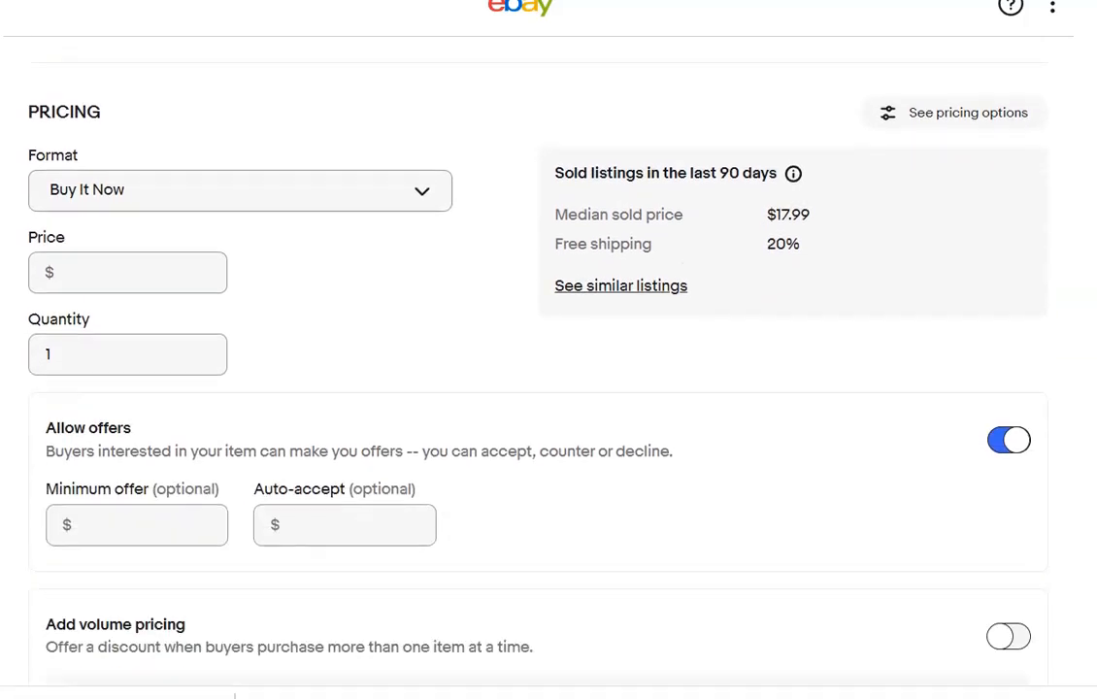
left_click(129, 263)
type("20.00")
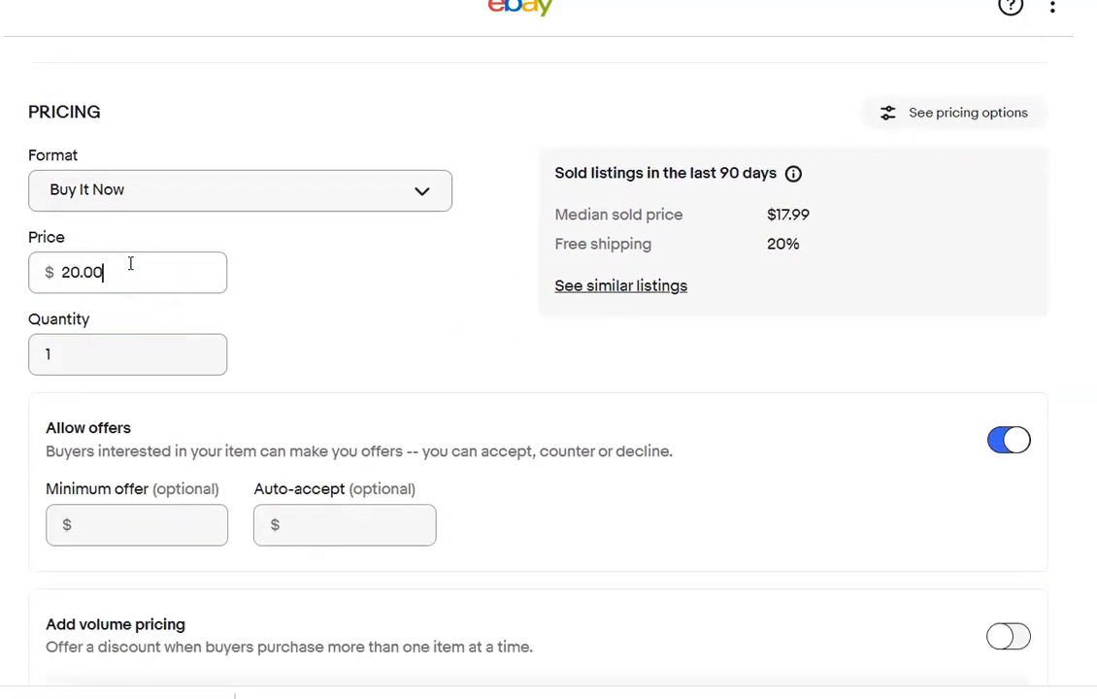
scroll(432, 162, "down", 10)
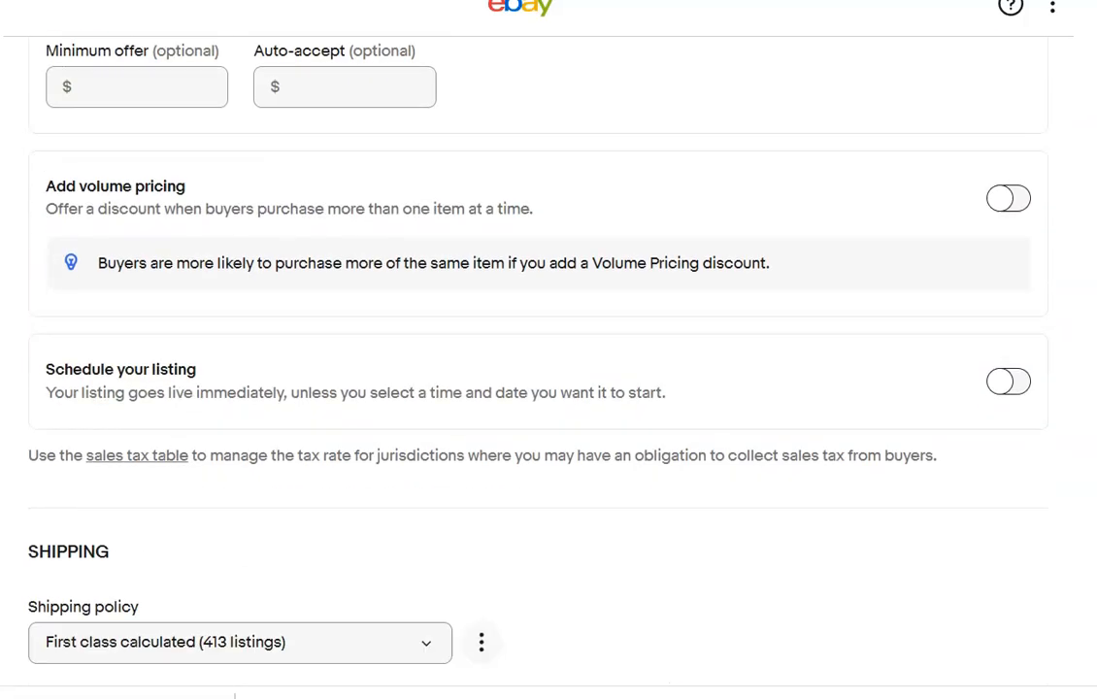
left_click(432, 162)
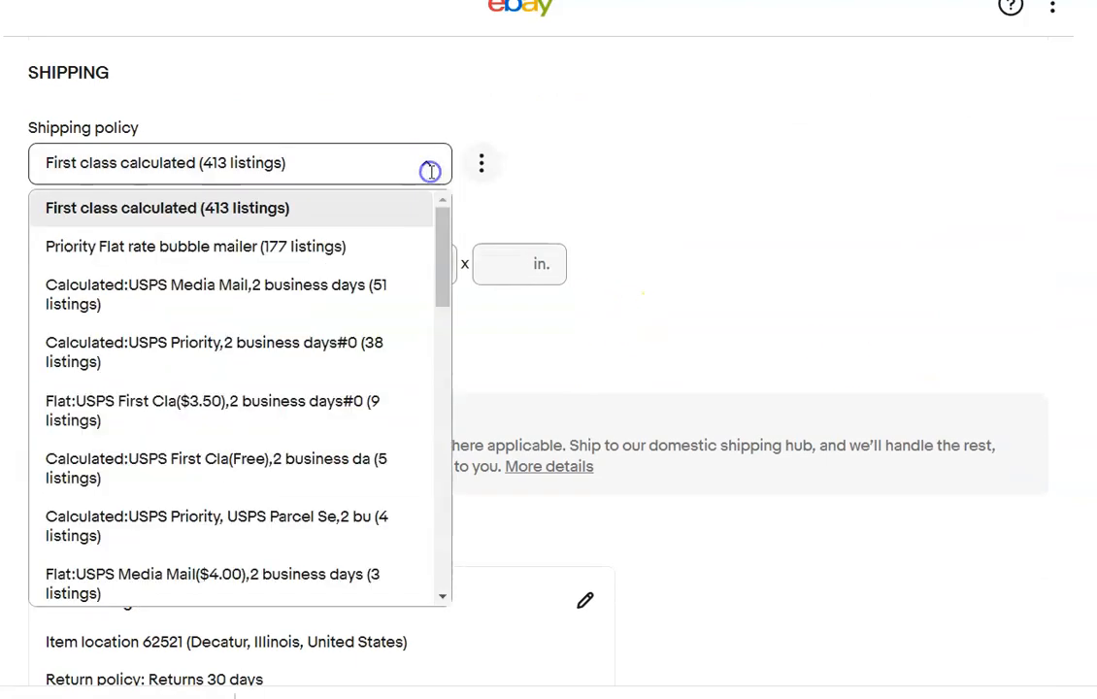
left_click(355, 246)
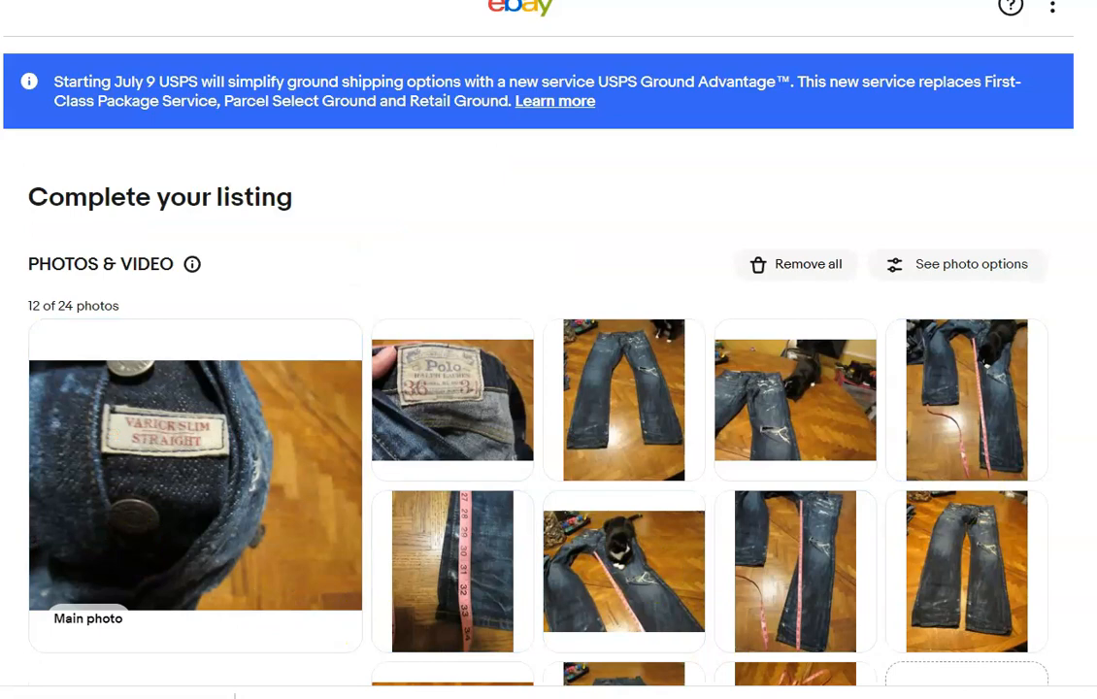
In the Polo Ralph Lauren jeans listing, delete the four photos that show the cat.
scroll(549, 388, "down", 2)
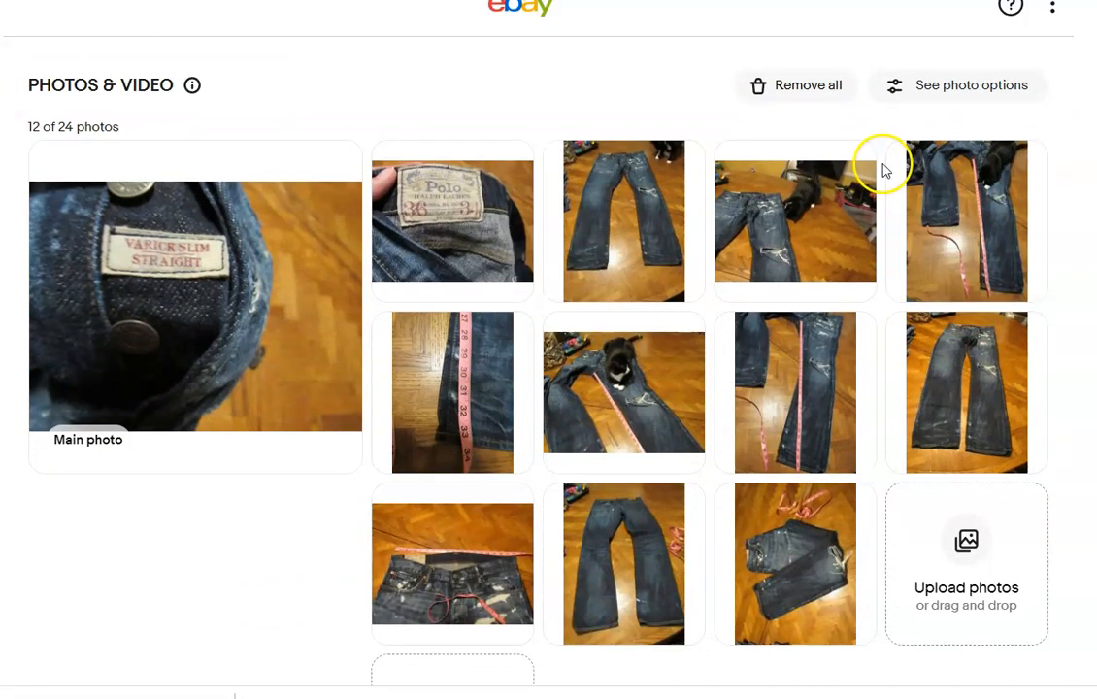
left_click(849, 165)
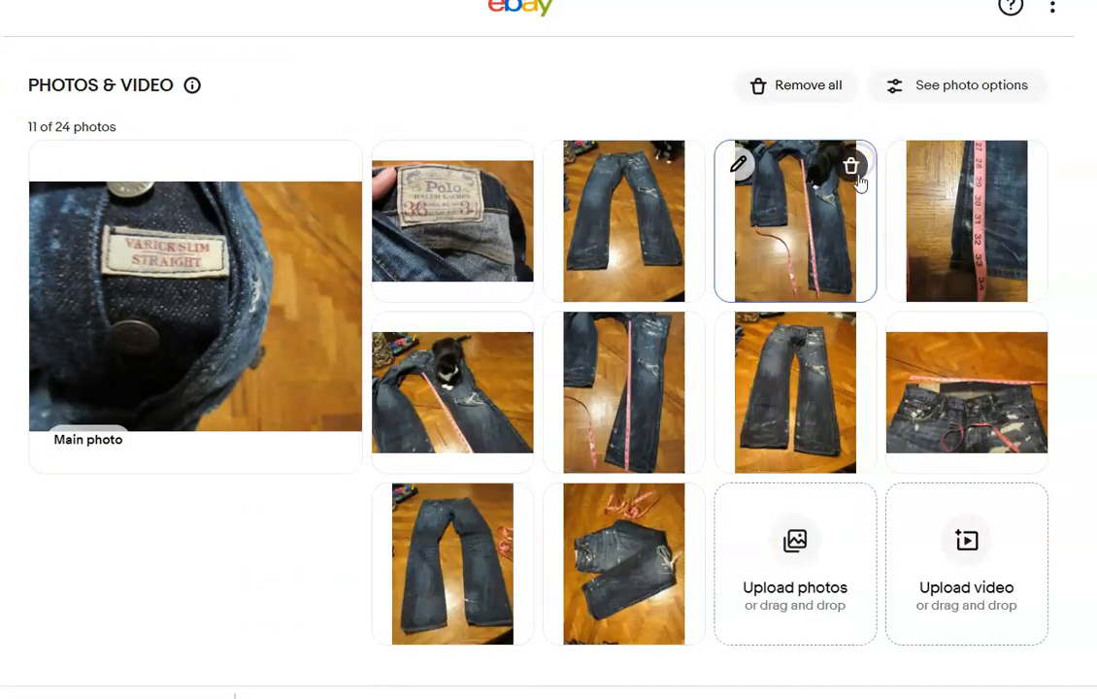
left_click(849, 167)
left_click(1023, 166)
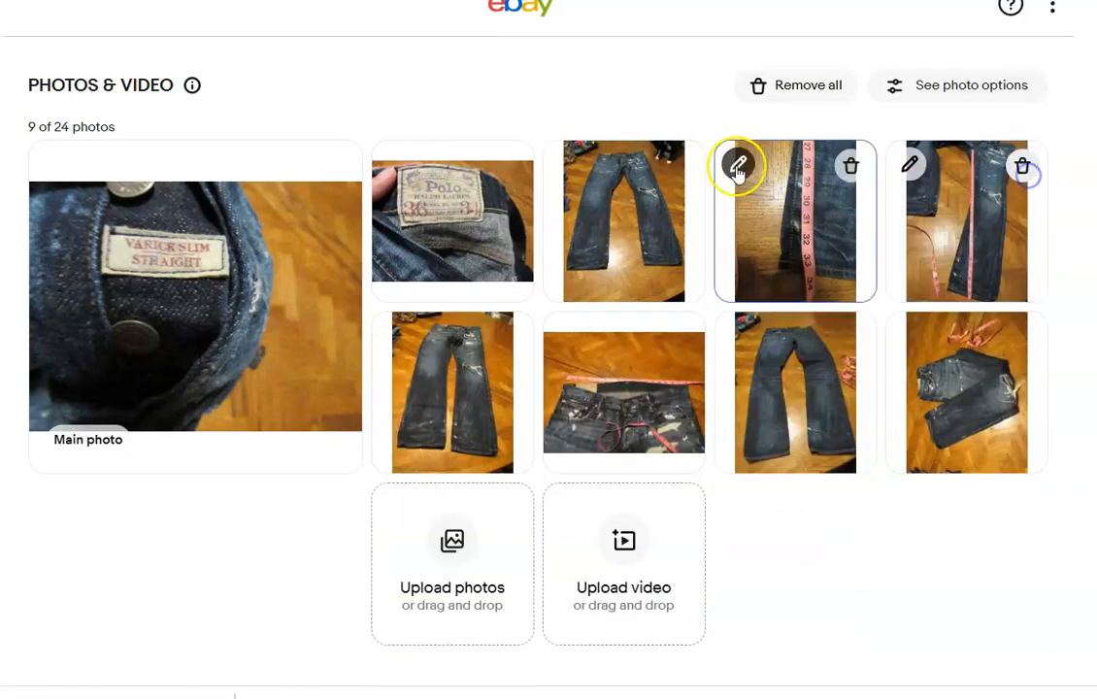
left_click(678, 163)
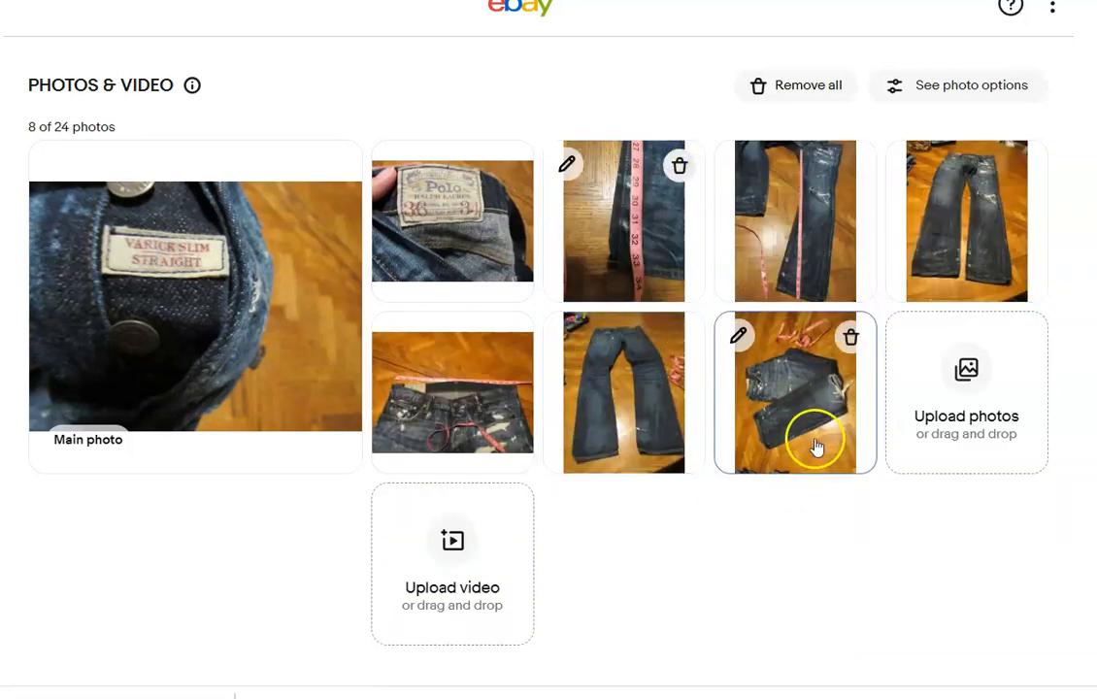
Make the folded Polo jeans photo the main photo and rotate it a quarter turn clockwise to landscape.
mouse_move(815, 443)
left_mouse_down()
mouse_move(179, 259)
mouse_move(135, 355)
left_mouse_up()
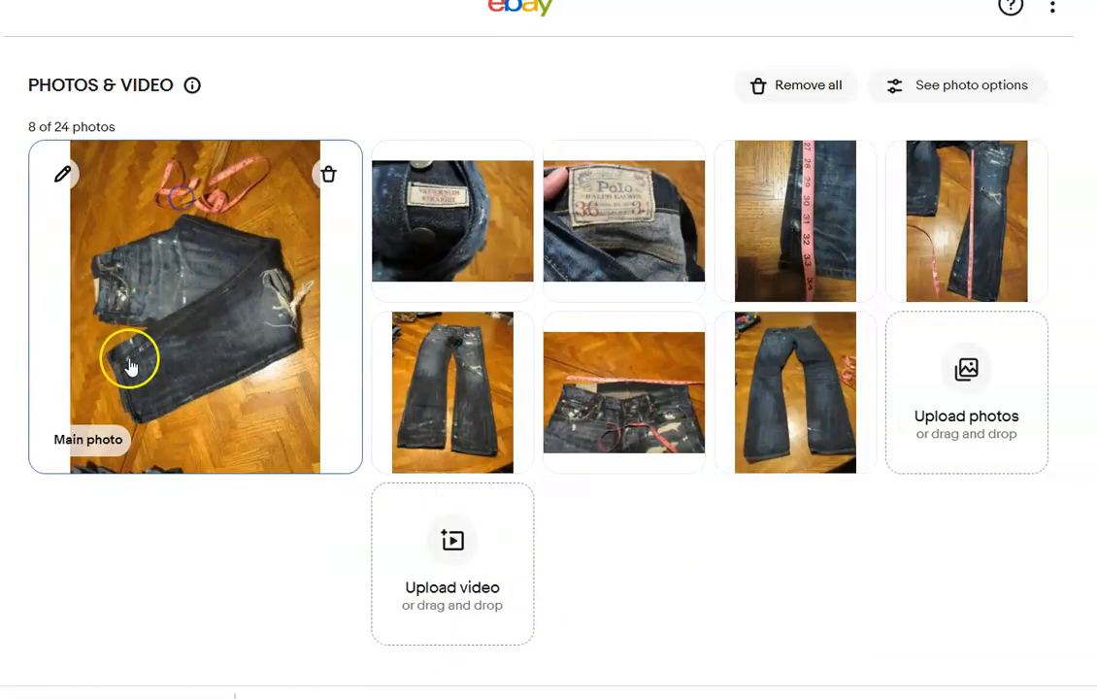
left_click(58, 178)
left_click(216, 525)
left_click(215, 525)
left_click(218, 527)
left_click(753, 615)
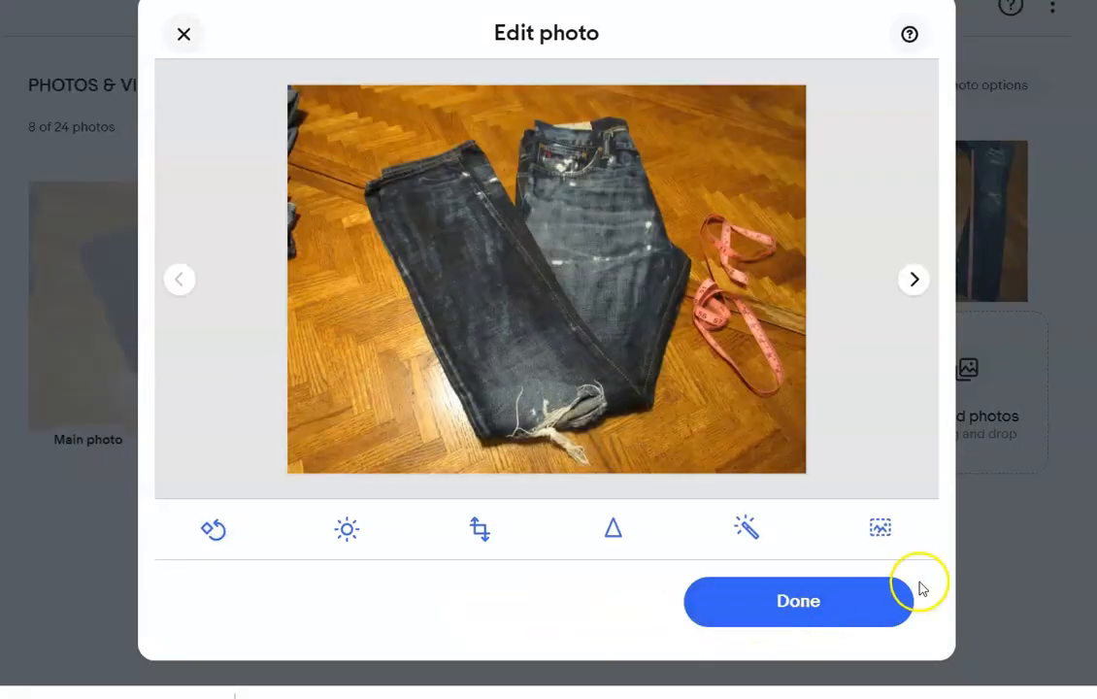
left_click(800, 608)
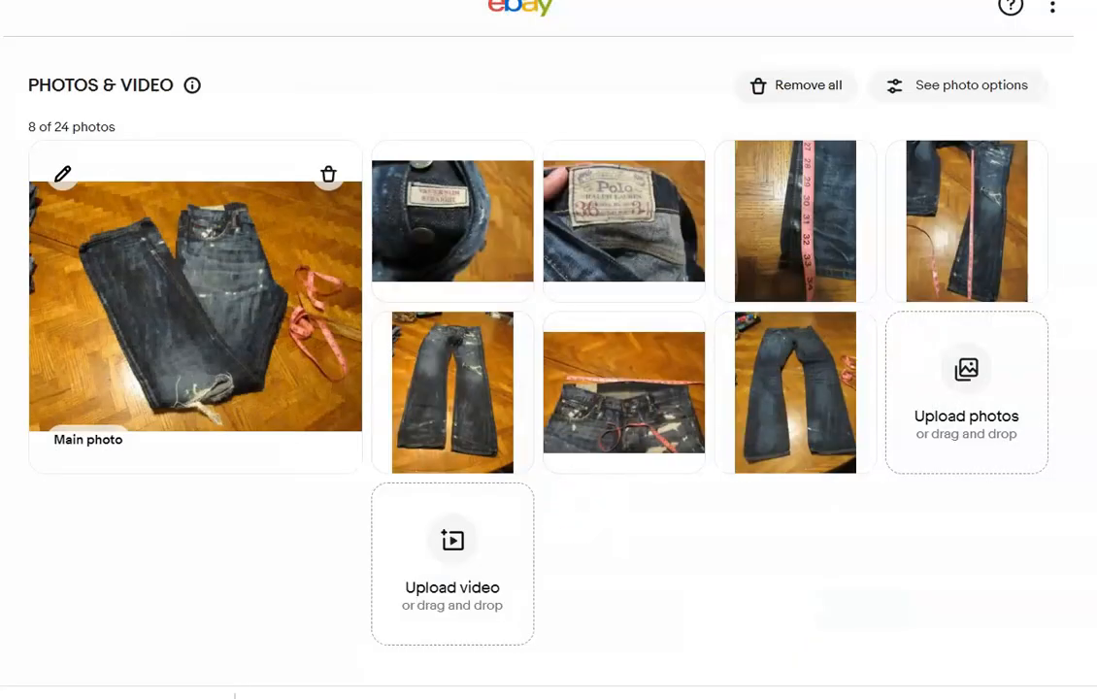
Enter the item title "Ralph Lauren Polo Varick Slim Straight Factory Distressed 36 x 34 Dark Wash".
scroll(549, 349, "down", 10)
left_click(370, 199)
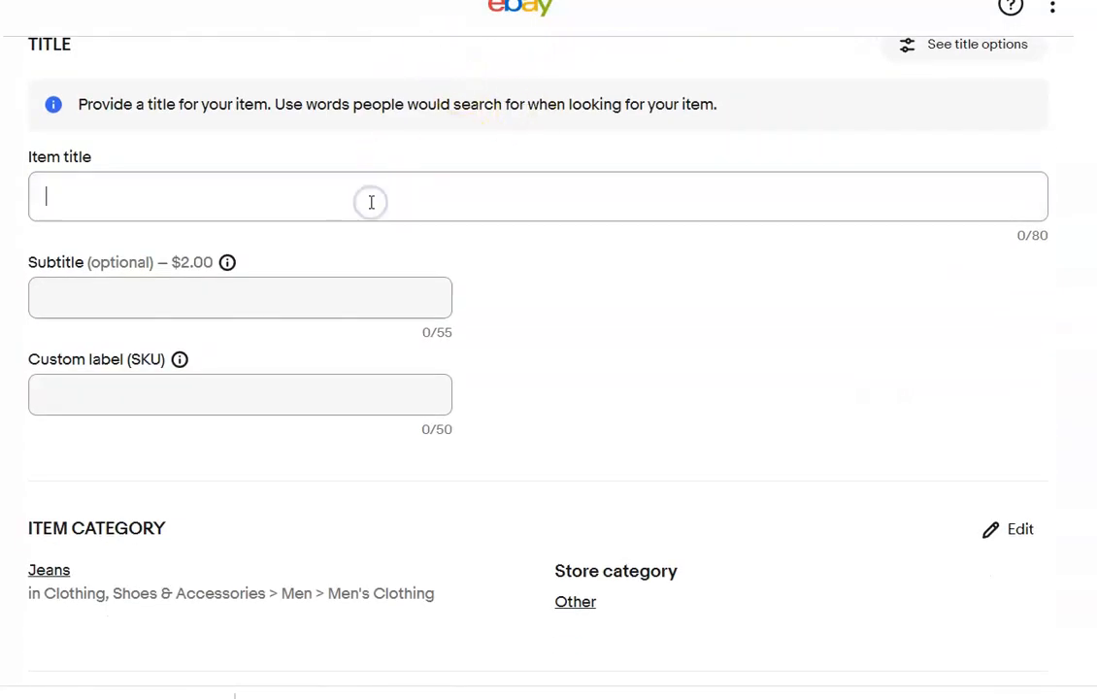
type("Ra")
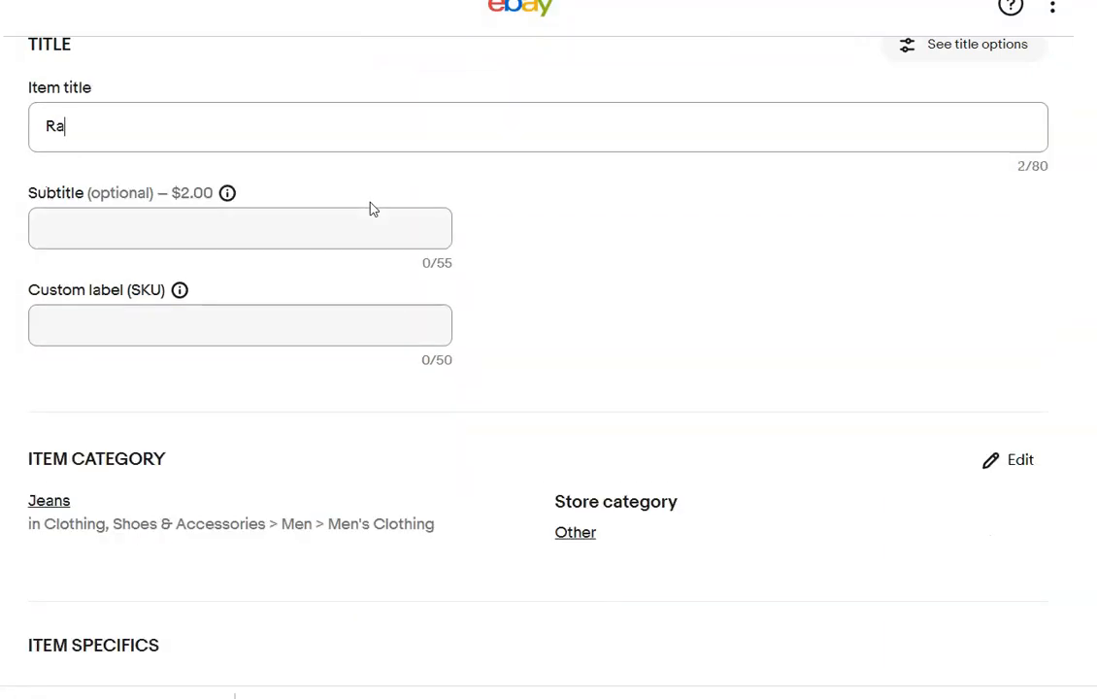
type("lph Lauren ")
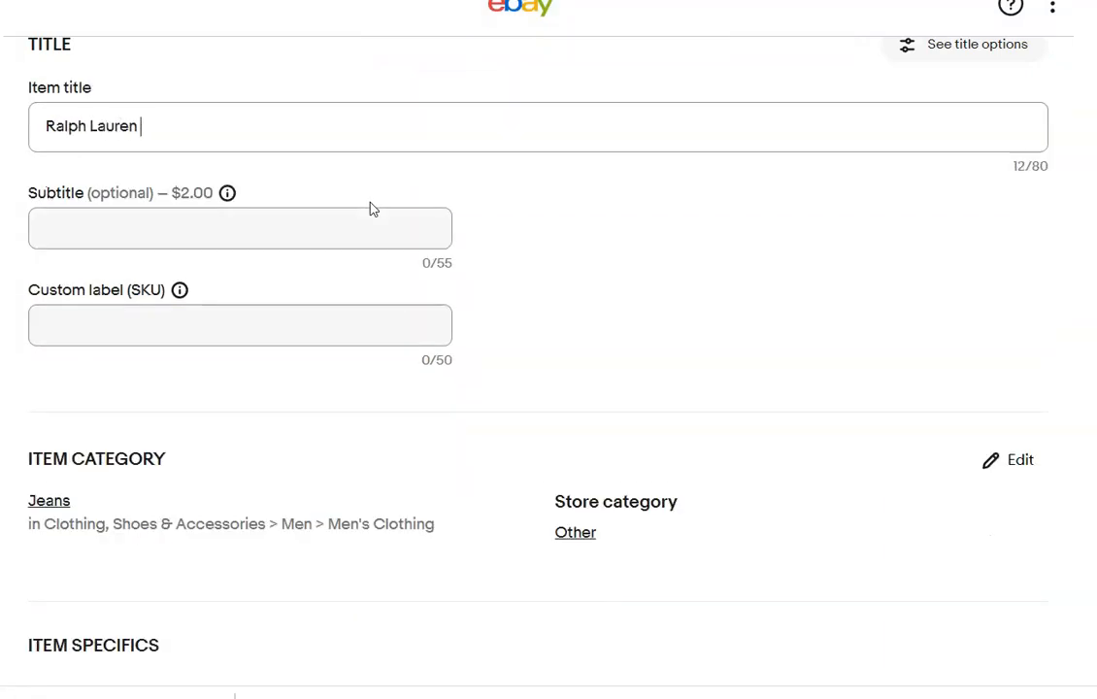
type("Polo")
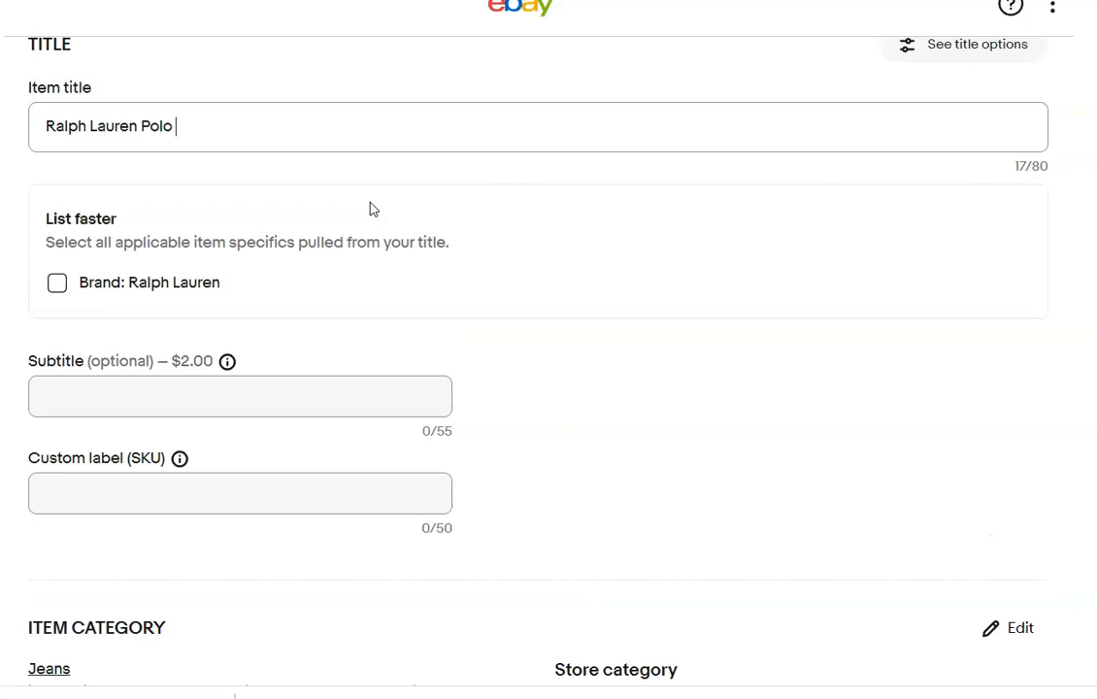
type(" Varick Slim Straigh")
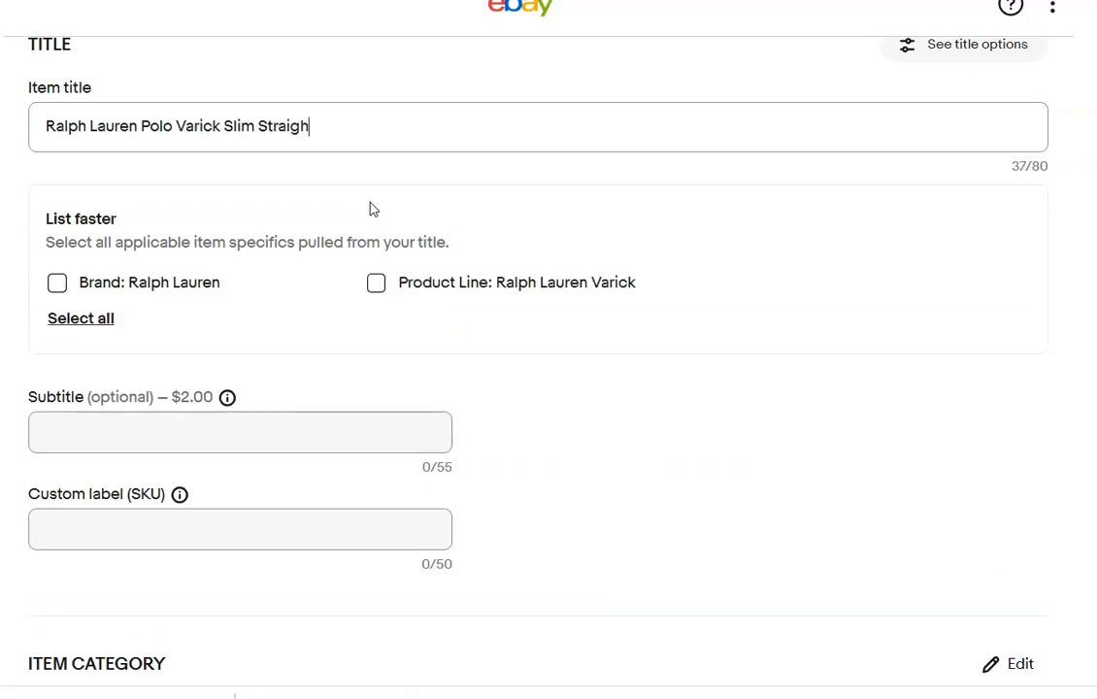
type("t Facto")
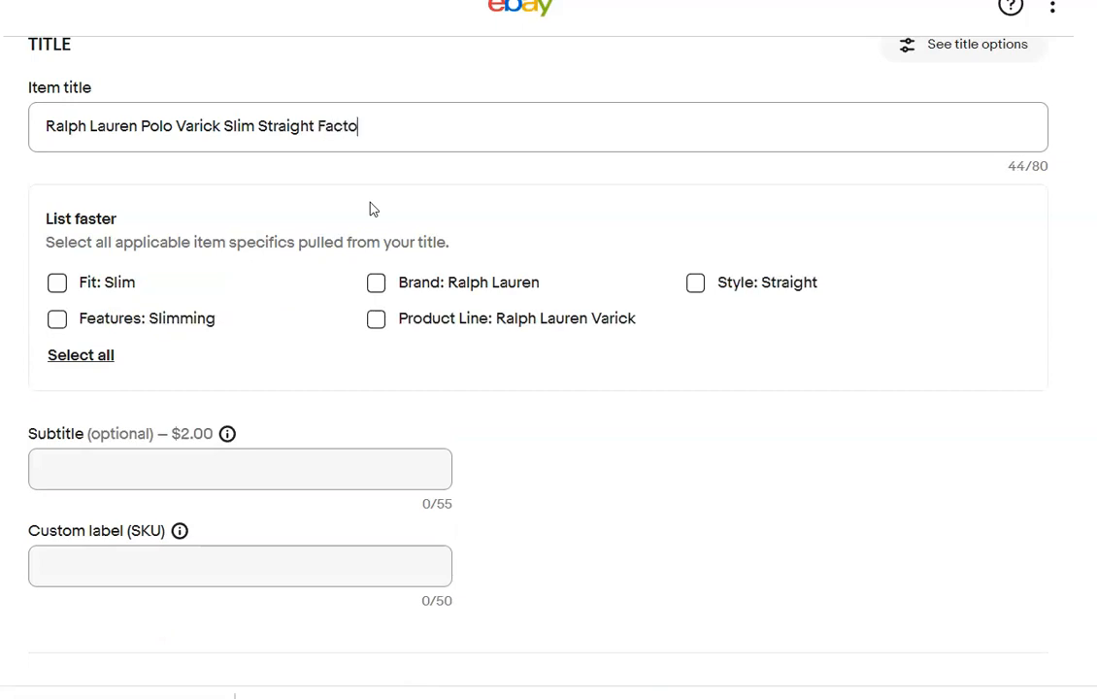
type("ry Diss")
key("BackSpace")
type("tressed")
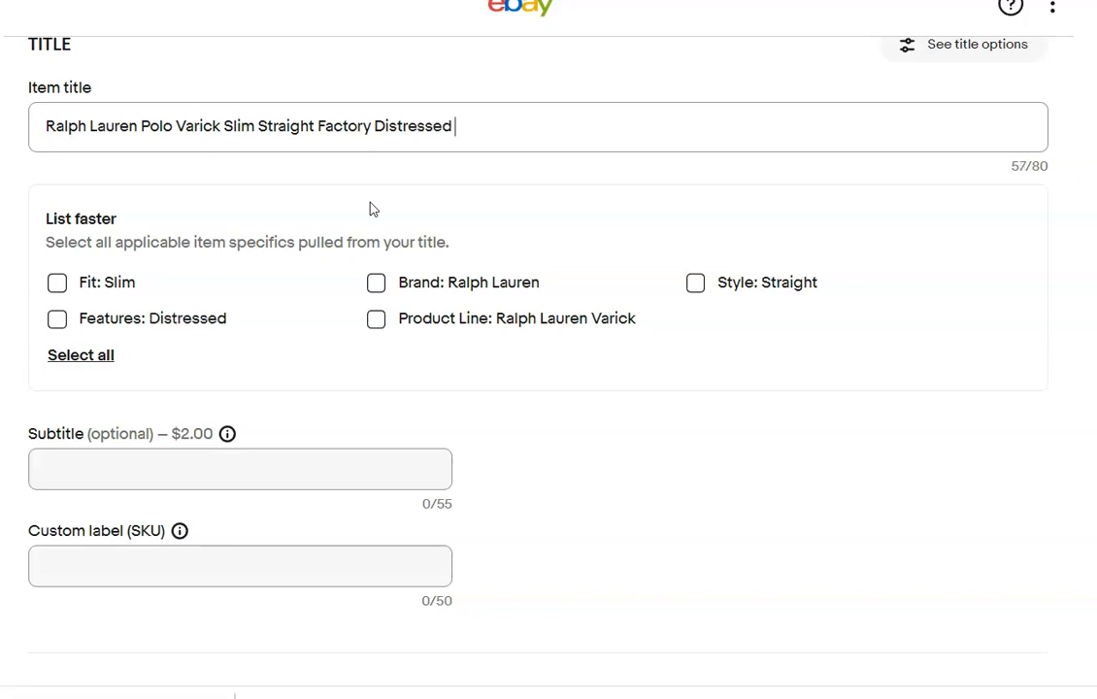
type(" 40")
key("BackSpace")
key("BackSpace")
key("BackSpace")
type("36 x 34 Dark Wash")
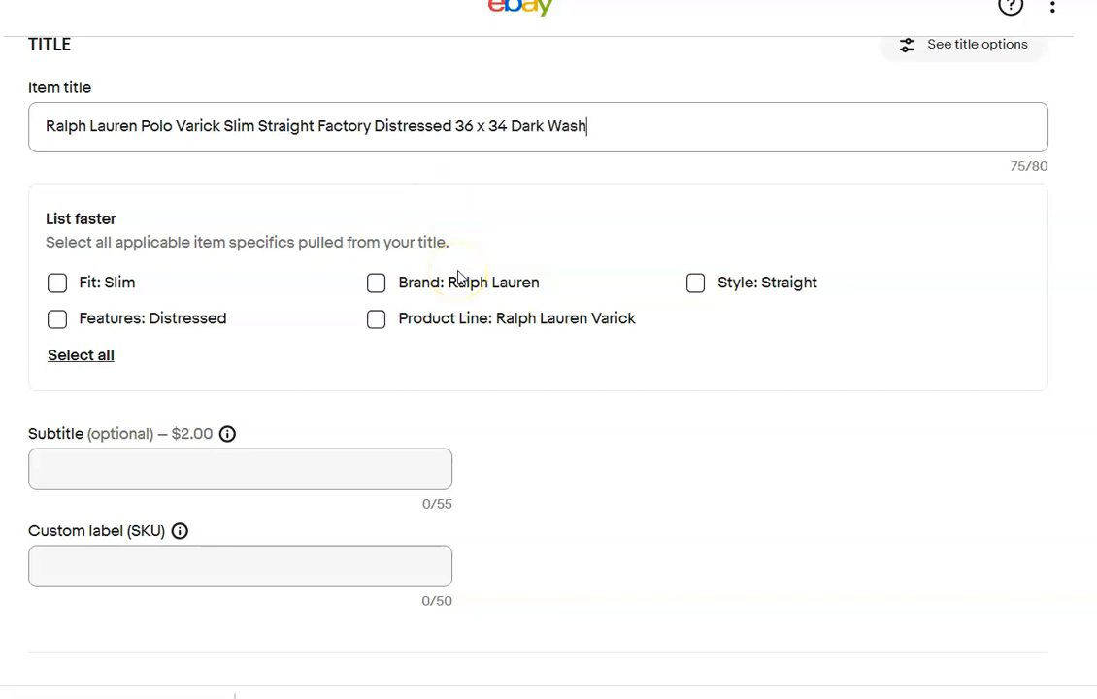
Apply the title-based specifics: fit Slim, style Straight, features Distressed, brand Ralph Lauren, fabric wash Dark and product line Ralph Lauren Varick.
left_click(56, 282)
left_click(55, 319)
left_click(378, 321)
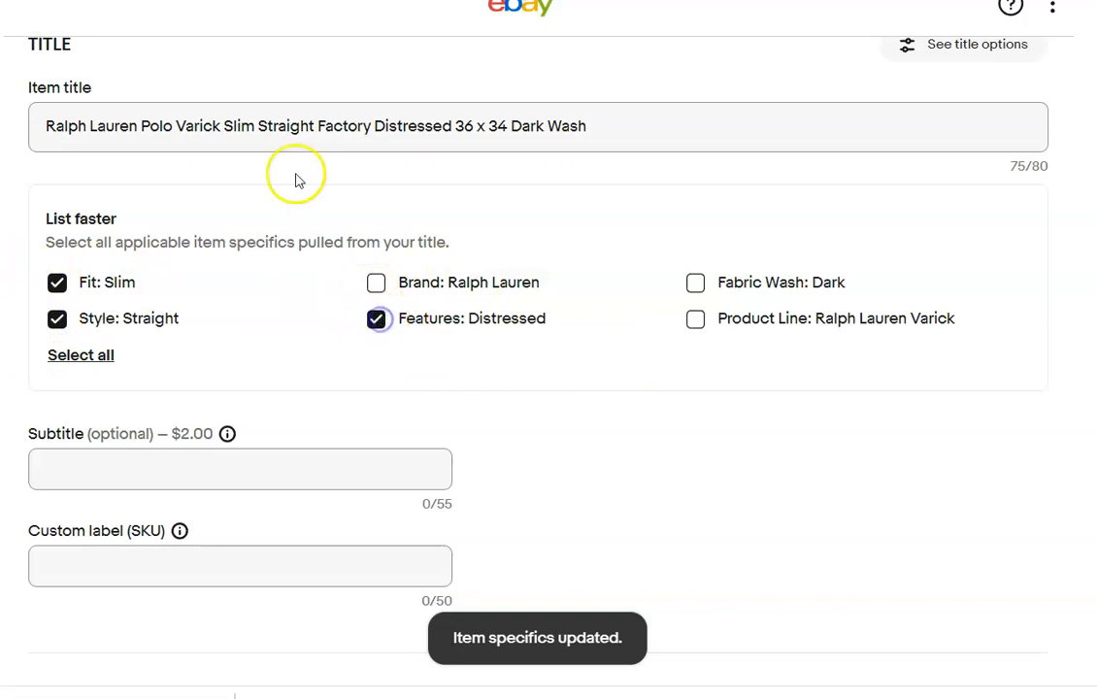
left_click(378, 282)
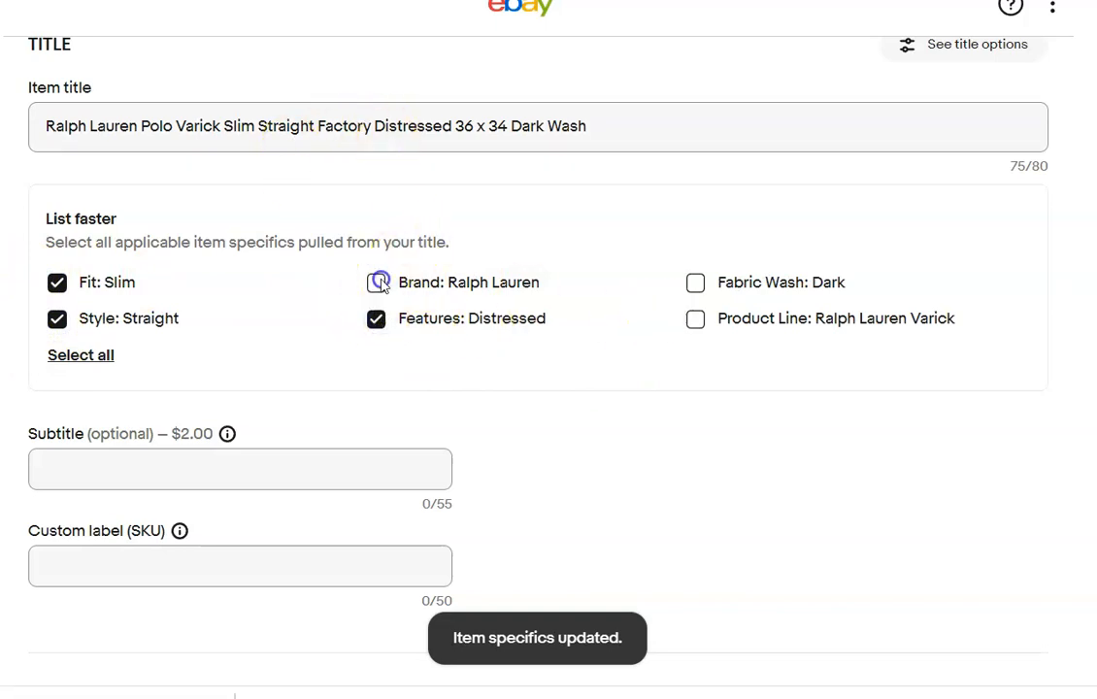
left_click(694, 288)
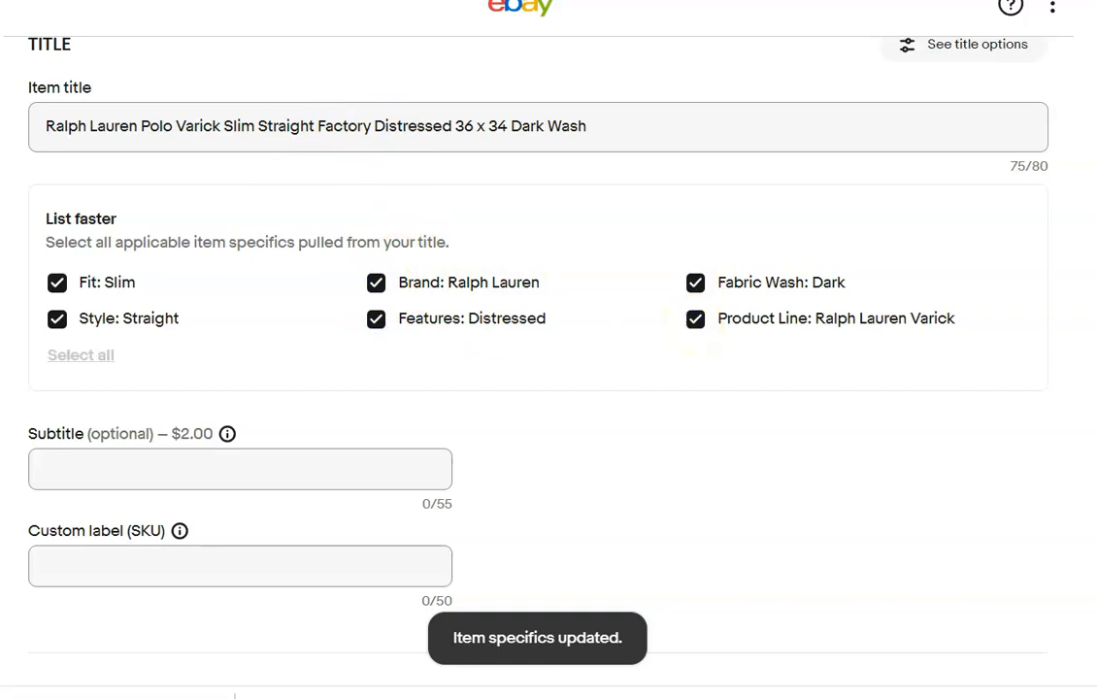
In the Ralph Lauren jeans' required item specifics, set the type to Jeans and the size type to Regular.
scroll(548, 349, "down", 6)
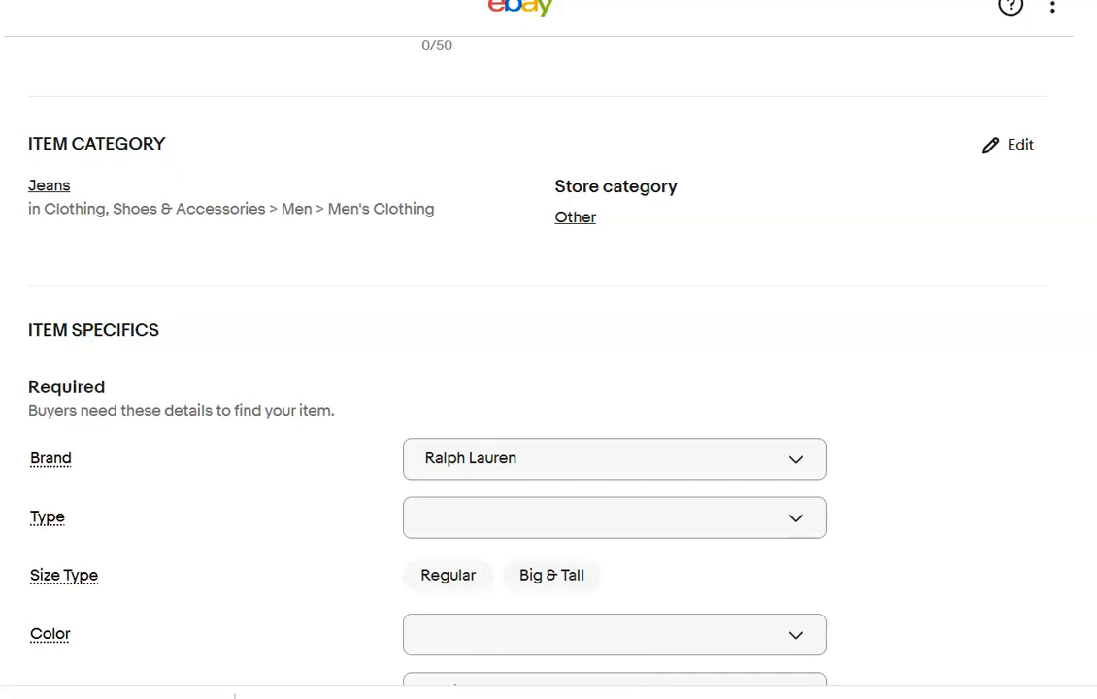
left_click_drag(27, 185, 679, 187)
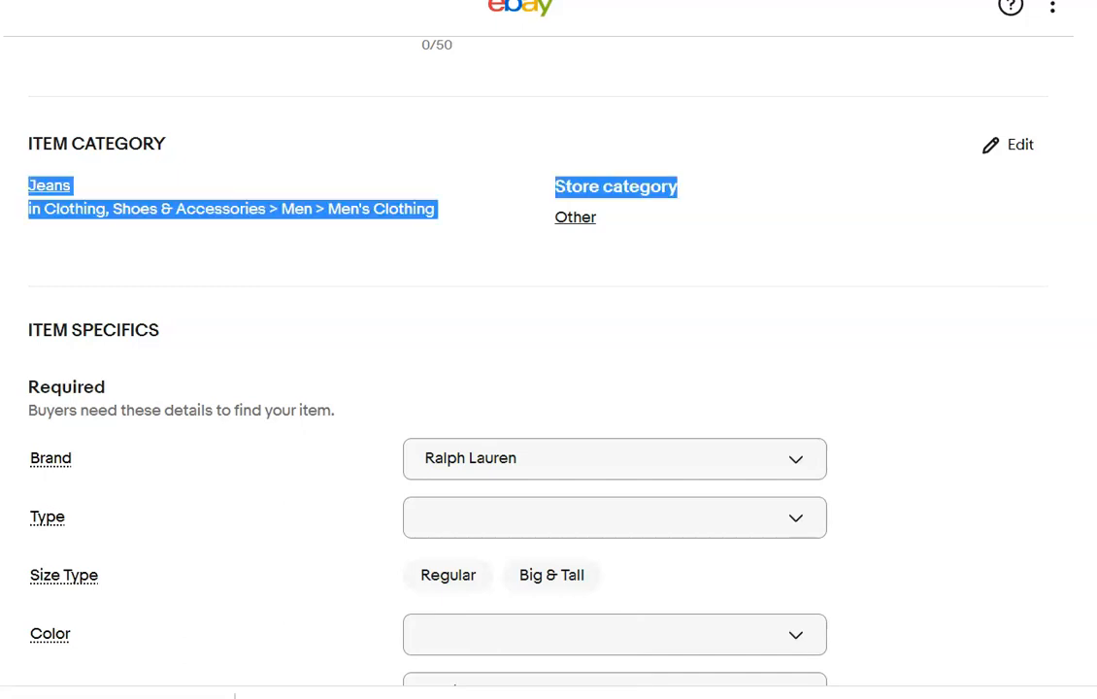
scroll(857, 294, "down", 4)
scroll(857, 294, "up", 2)
left_click(795, 299)
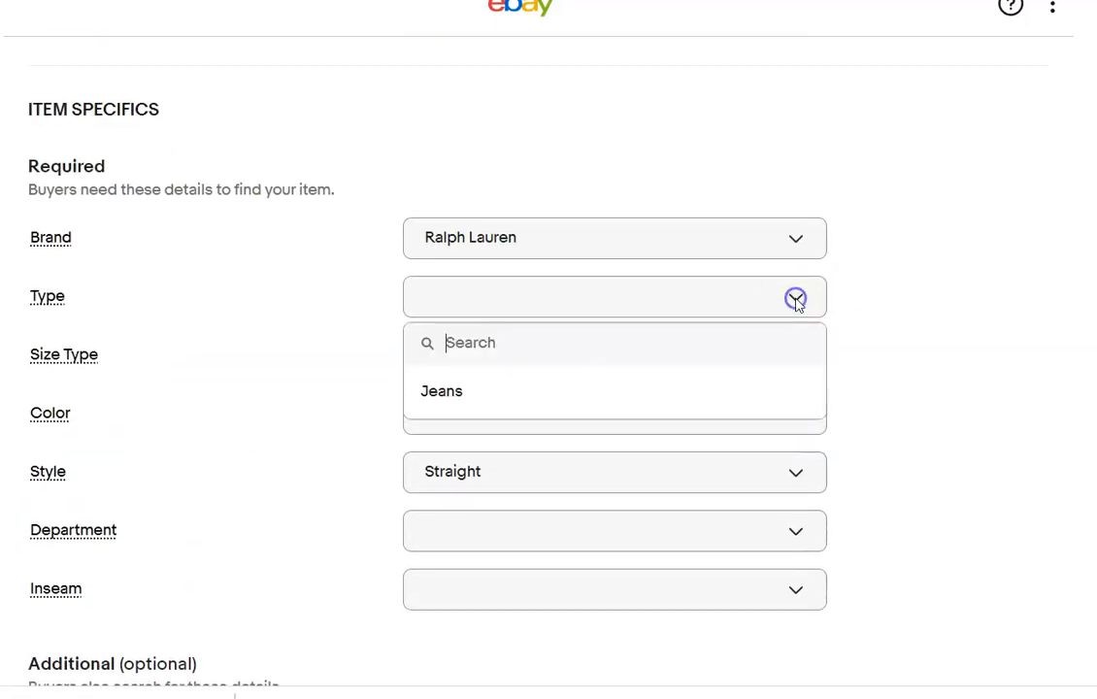
left_click(485, 393)
left_click(448, 355)
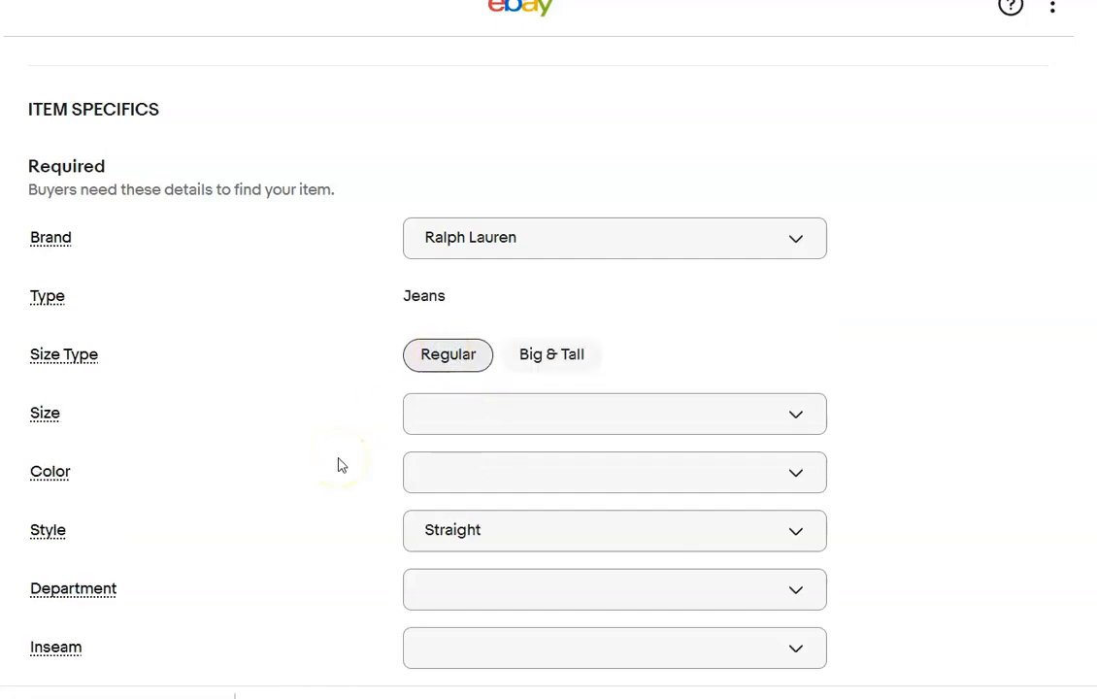
Set the size of the Ralph Lauren jeans to 40 in the required item specifics.
left_click(796, 416)
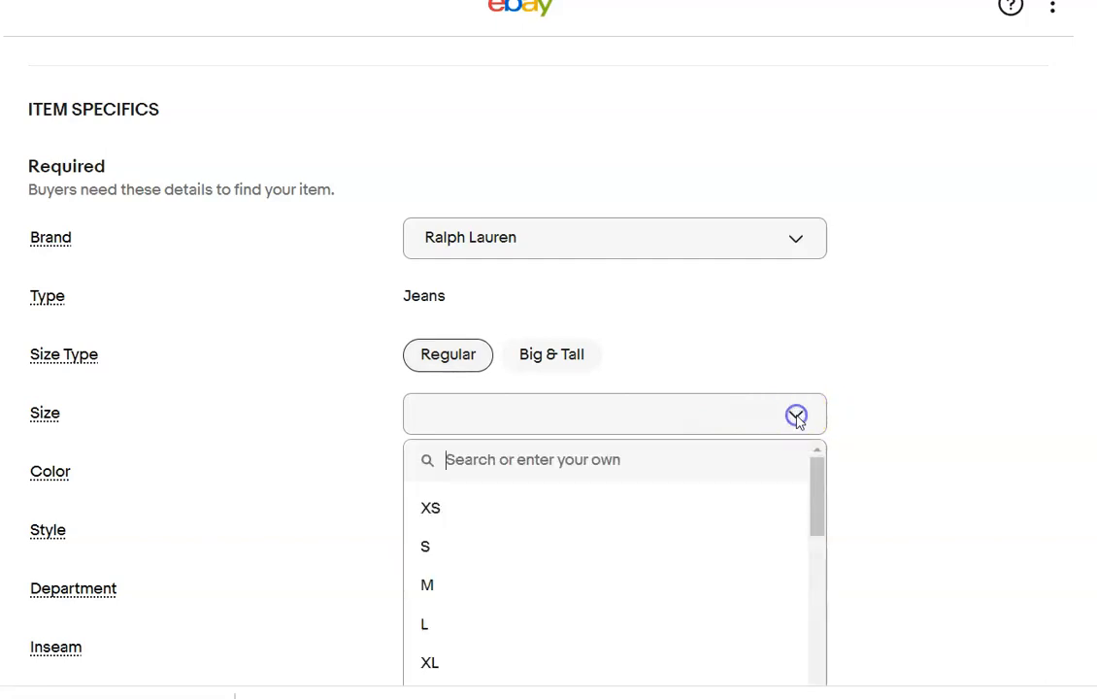
left_click(612, 418)
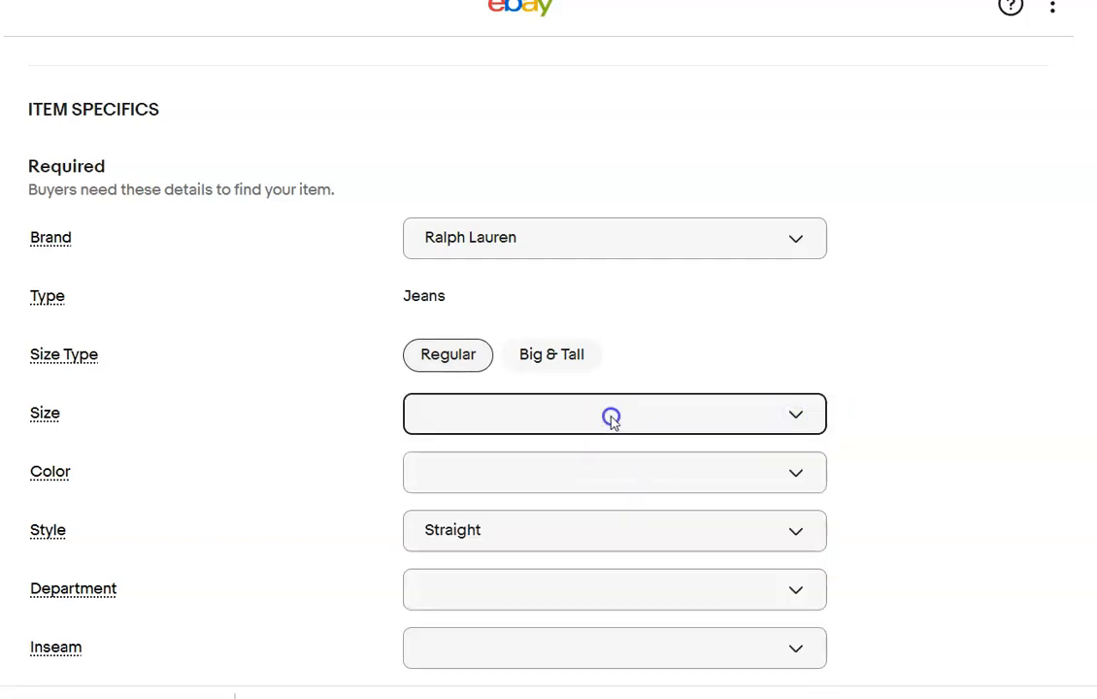
left_click(612, 422)
type("40")
key("Return")
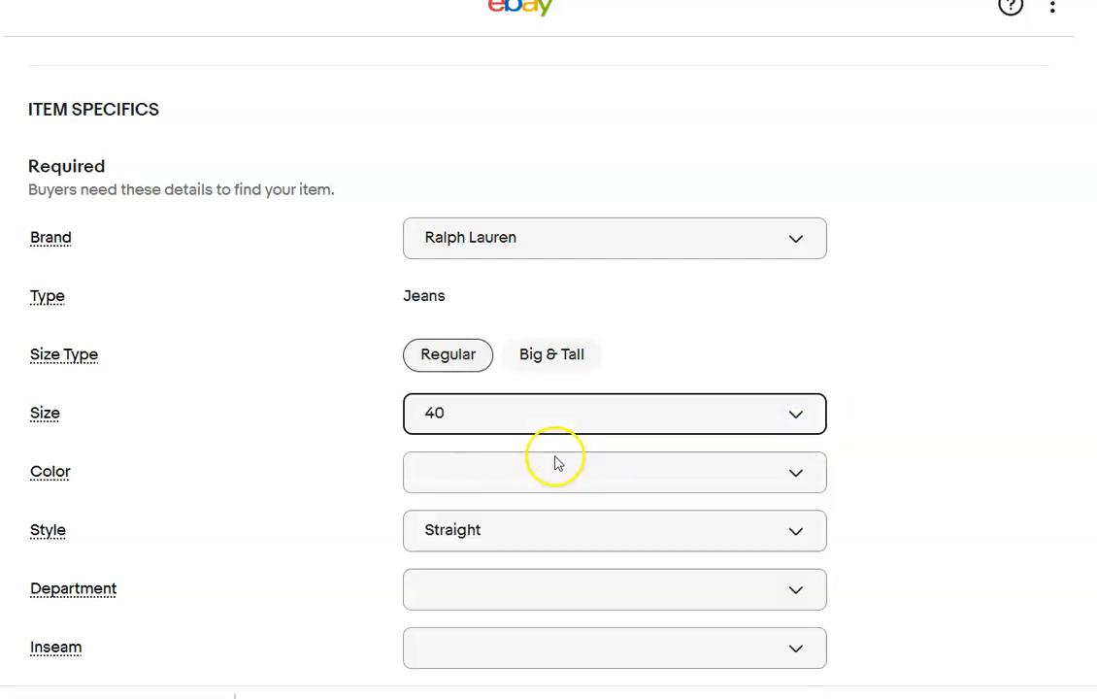
Set the Ralph Lauren jeans' color to Blue and the department to Men.
left_click(762, 481)
left_click(439, 645)
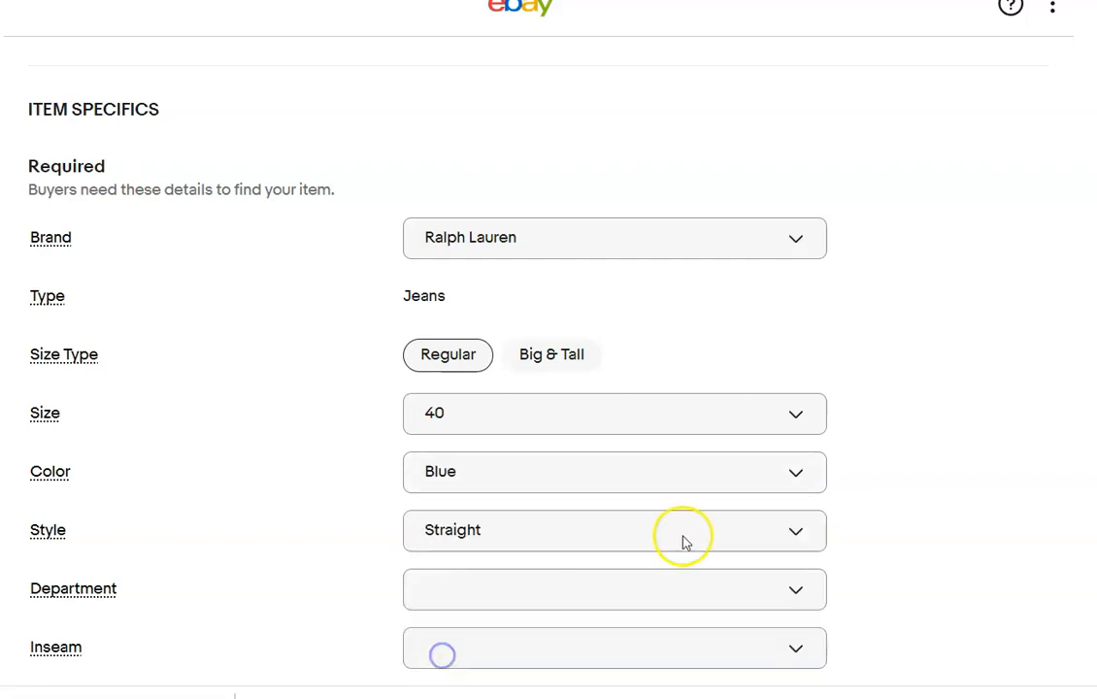
left_click(757, 603)
left_click(480, 688)
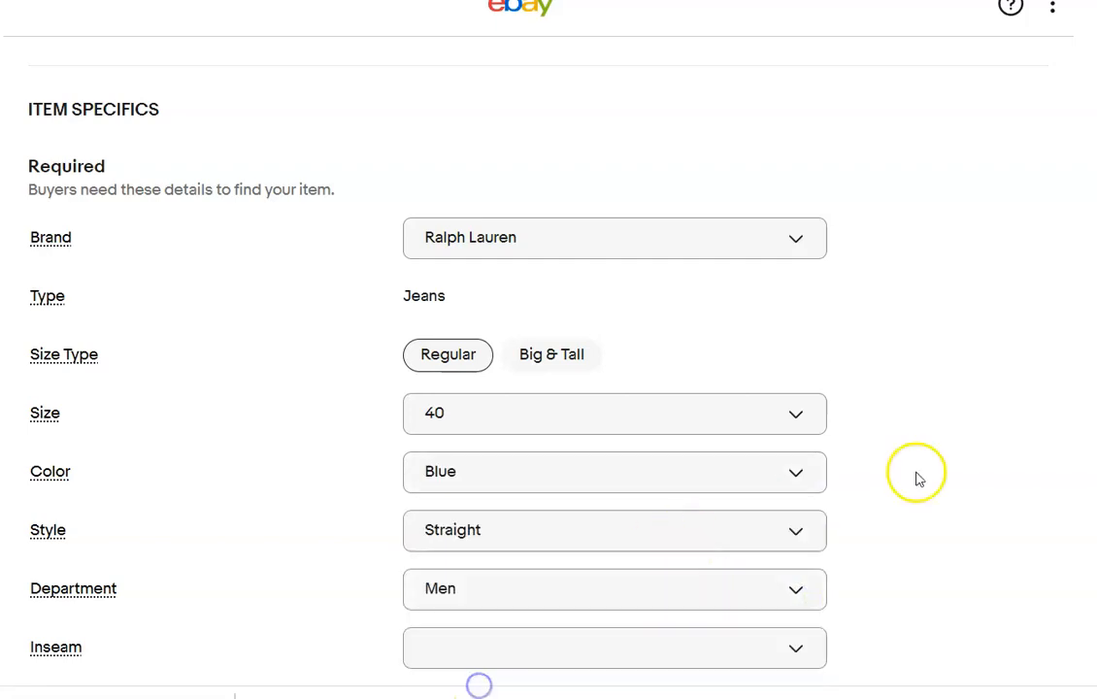
Set the Ralph Lauren jeans' inseam to 34 in the required item specifics.
left_click(569, 644)
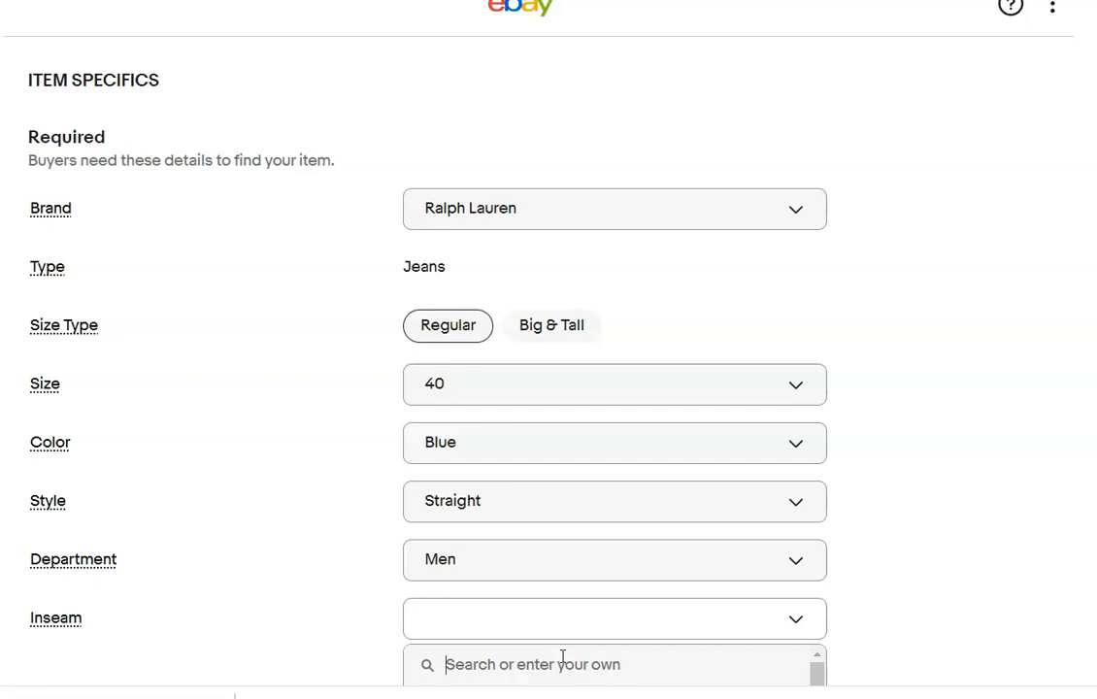
type("34")
key("Return")
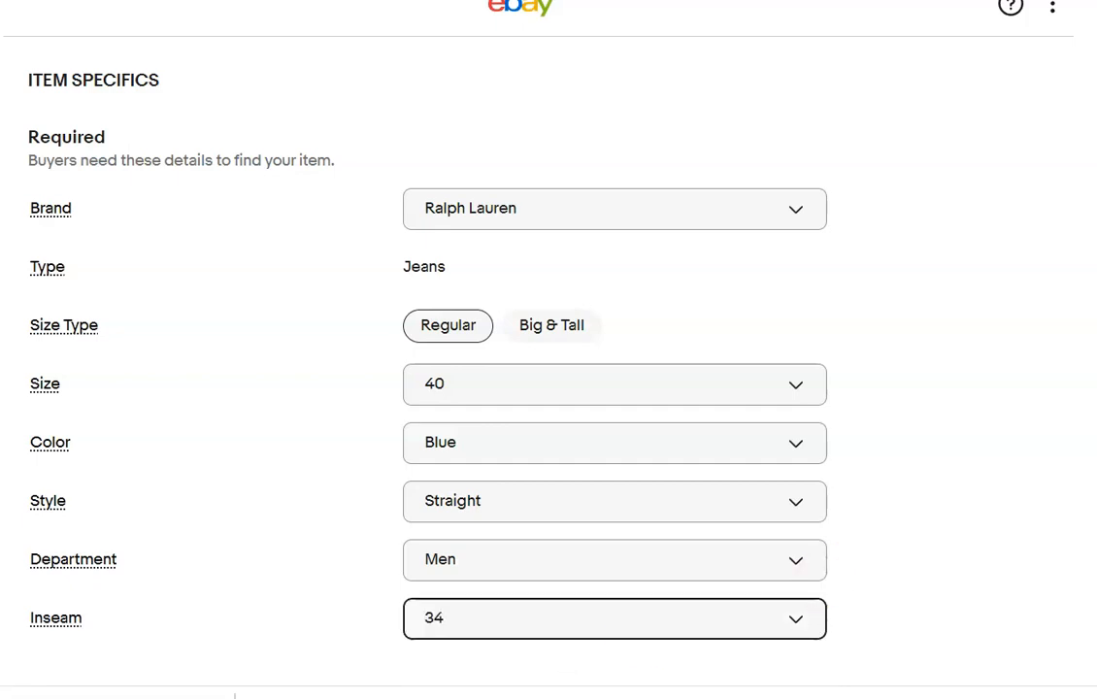
Set the jeans' condition to Pre-owned and enter "Please refer to photos" as both the condition description and the item description.
scroll(548, 369, "down", 8)
scroll(549, 369, "up", 1)
scroll(548, 368, "down", 10)
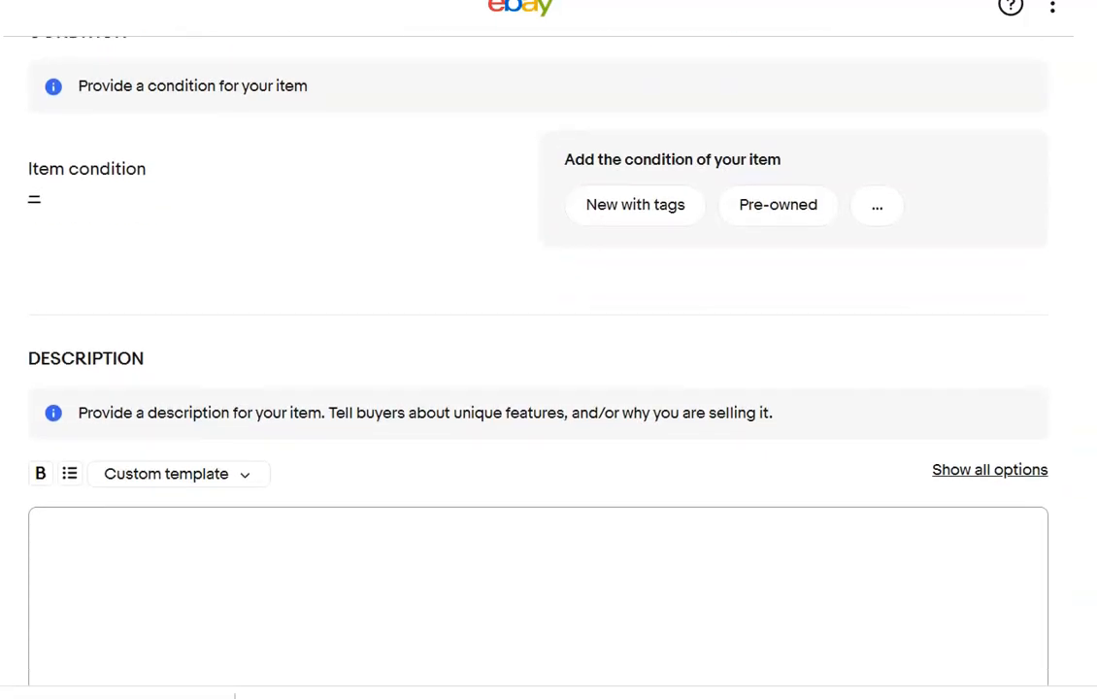
scroll(722, 341, "up", 1)
left_click(740, 262)
left_click(349, 253)
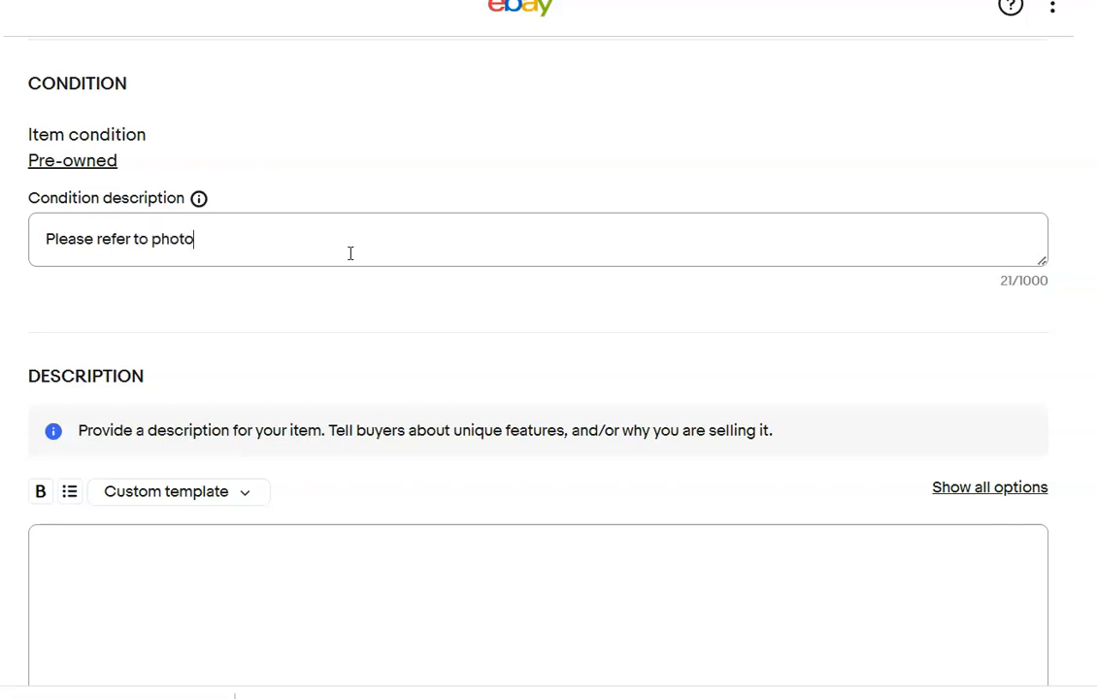
left_click(350, 586)
type("Please refer to photos")
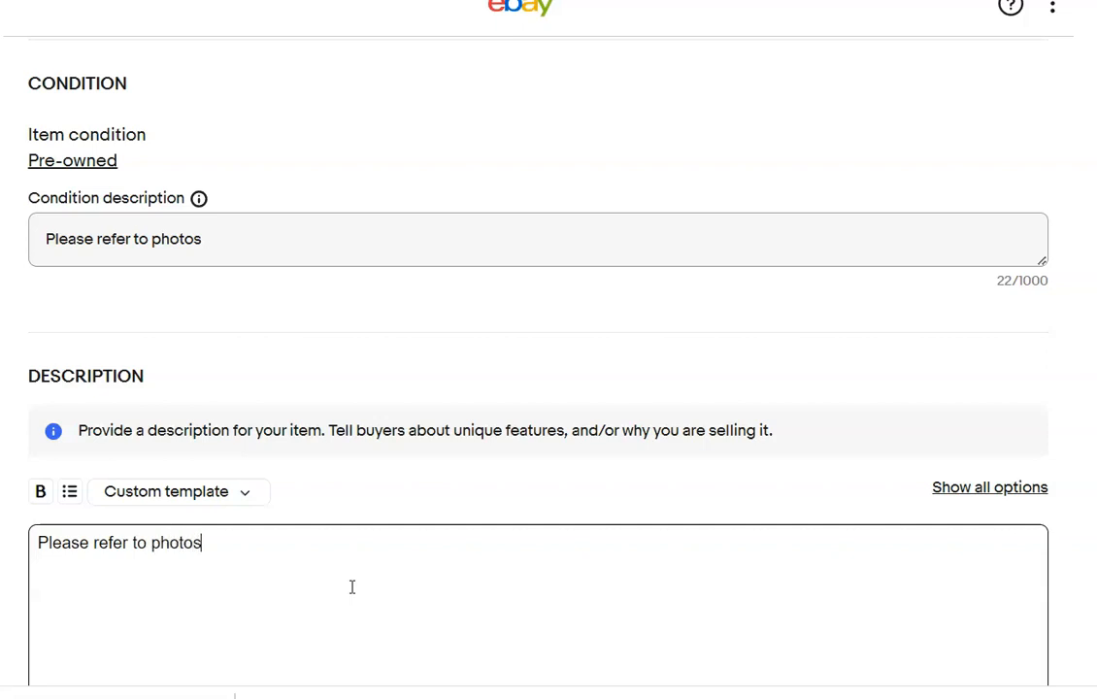
Set the Buy It Now price of the Ralph Lauren jeans to $30.00.
scroll(580, 359, "down", 8)
left_click(171, 305)
type("30.00")
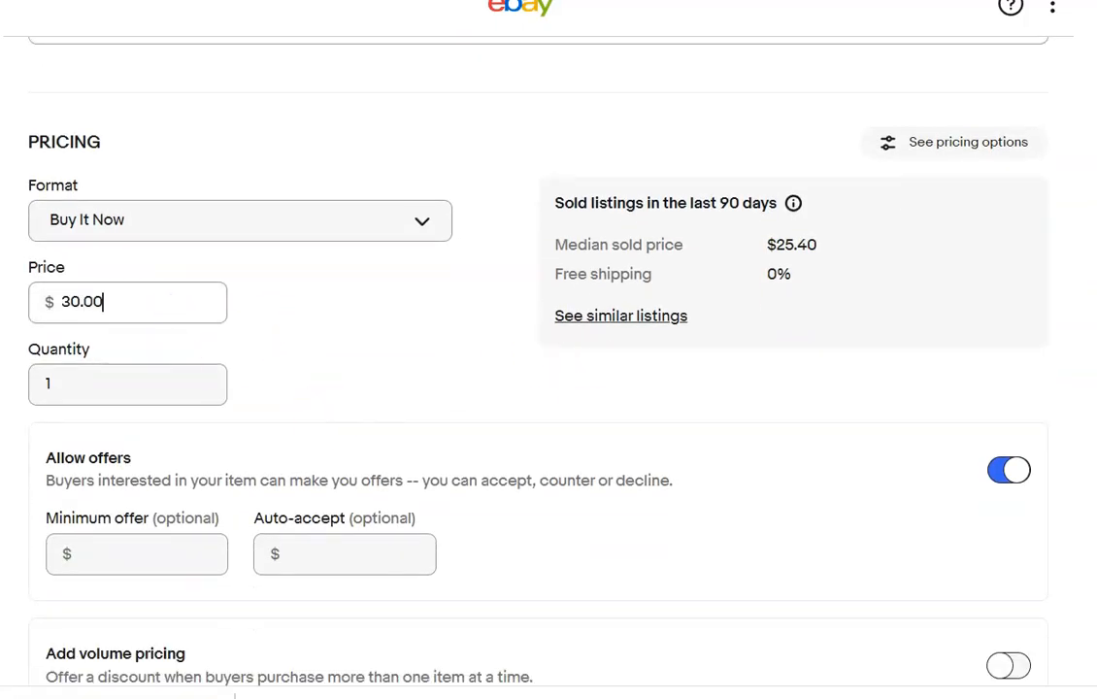
Set the shipping policy of the Ralph Lauren jeans to Priority Flat rate bubble mailer.
scroll(549, 388, "down", 6)
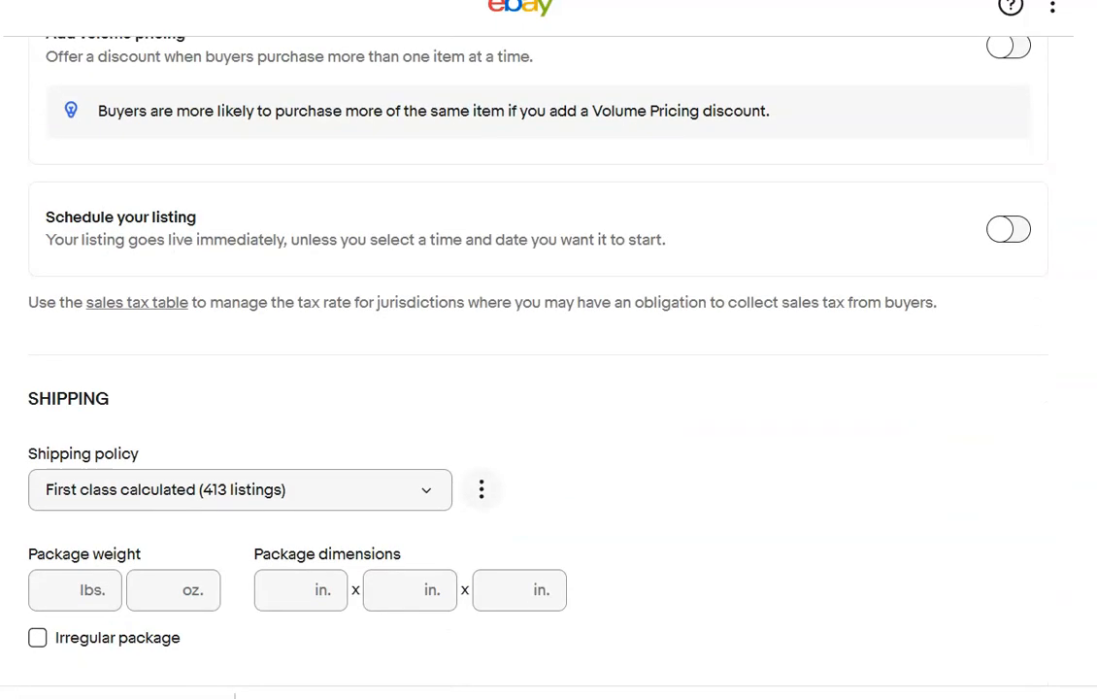
left_click(438, 492)
left_click(339, 572)
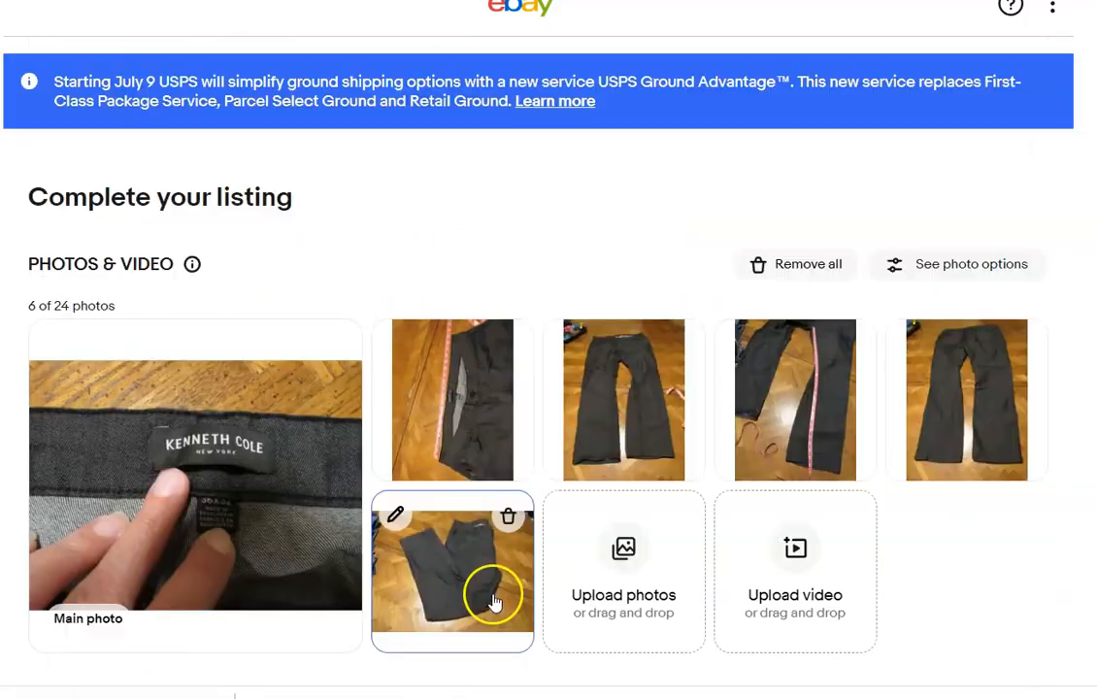
In the Kenneth Cole pants listing, rotate the third photo to landscape orientation and save it.
left_click_drag(497, 595, 243, 502)
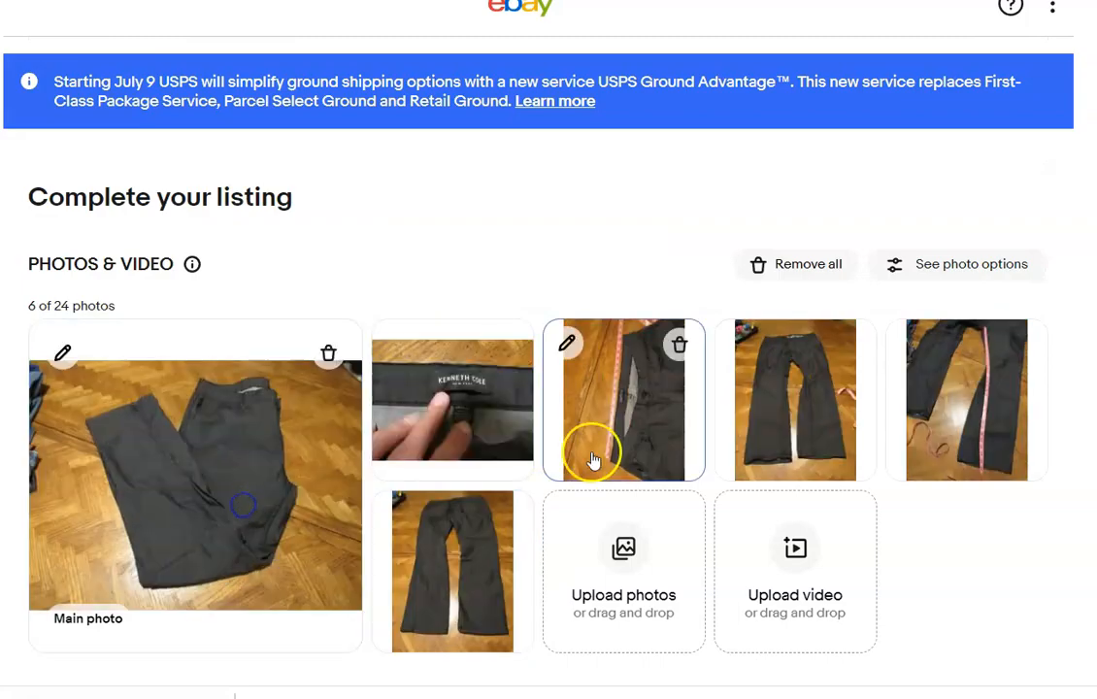
left_click(567, 344)
left_click(215, 531)
left_click(214, 532)
left_click(739, 628)
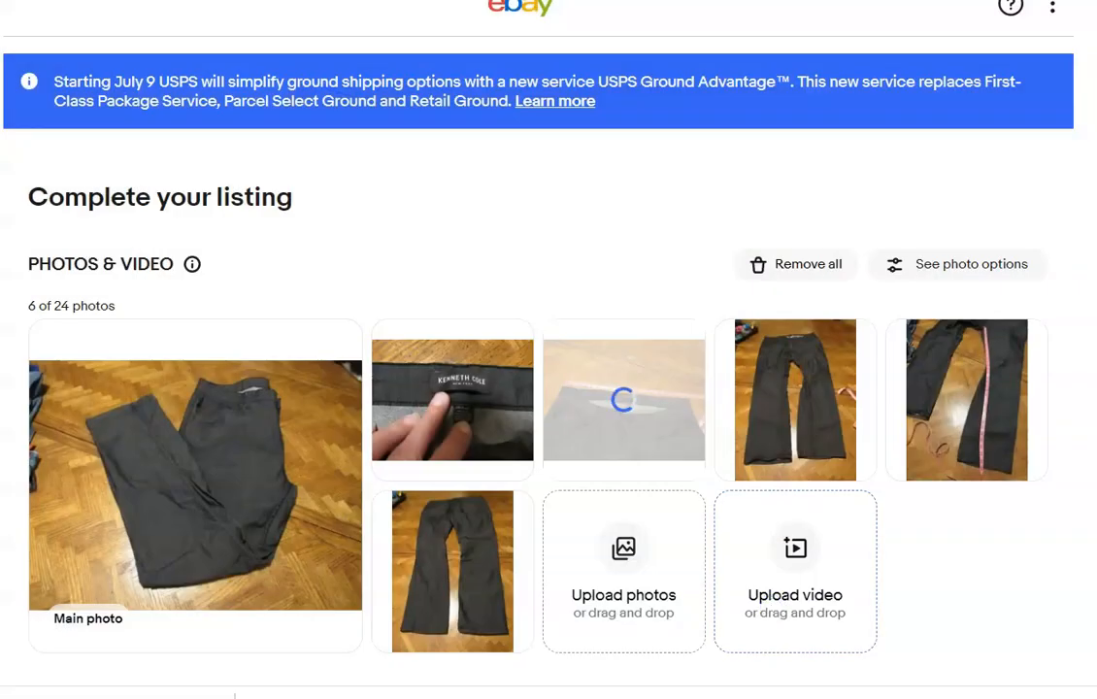
Title the listing "Kenneth Cole Black Dress Pants 36 x 32" and apply the suggested brand Kenneth Cole and color Black.
scroll(713, 292, "down", 6)
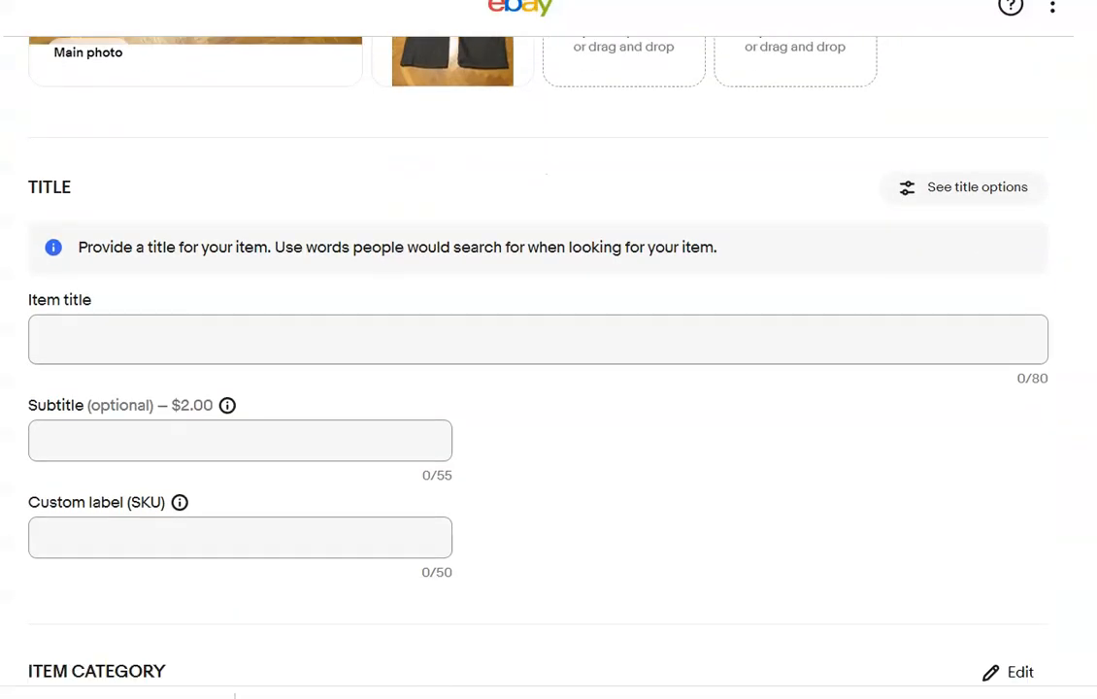
left_click(705, 312)
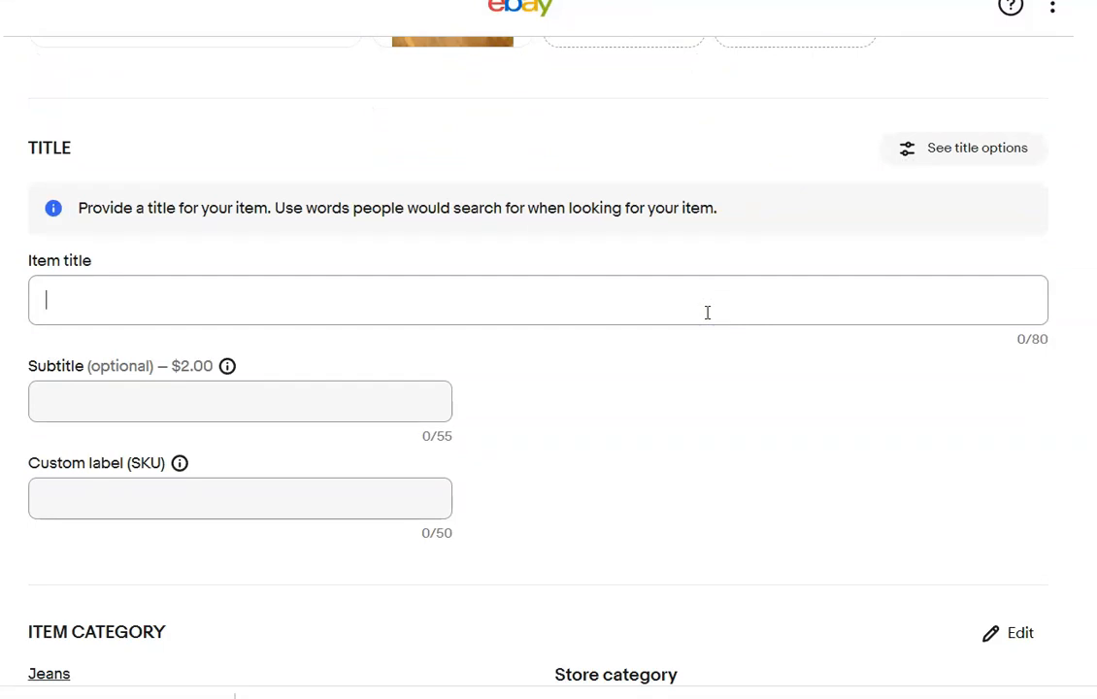
type("Ke")
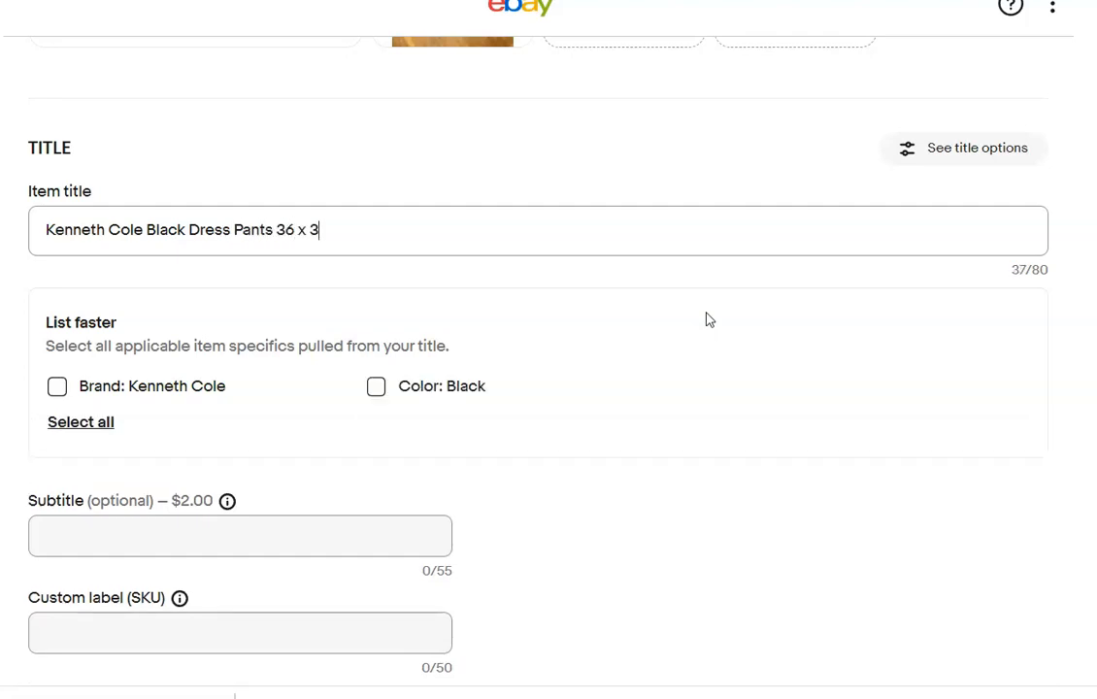
left_click(57, 386)
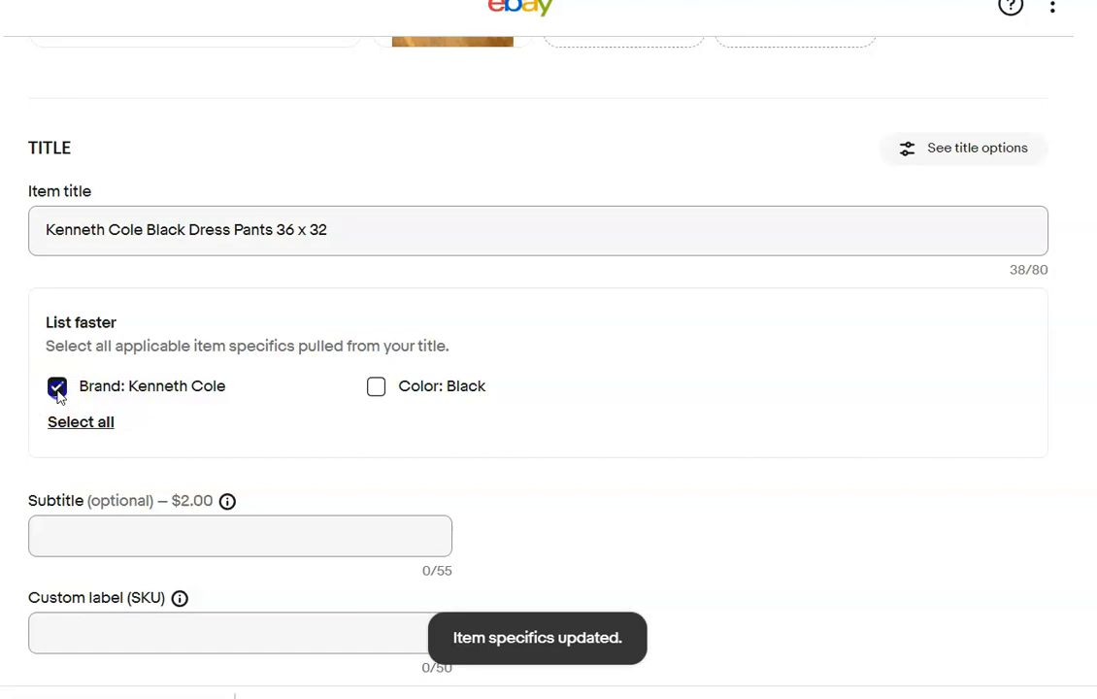
left_click(376, 386)
Change the item category of the Kenneth Cole listing to Men's Clothing > Pants.
scroll(549, 349, "down", 5)
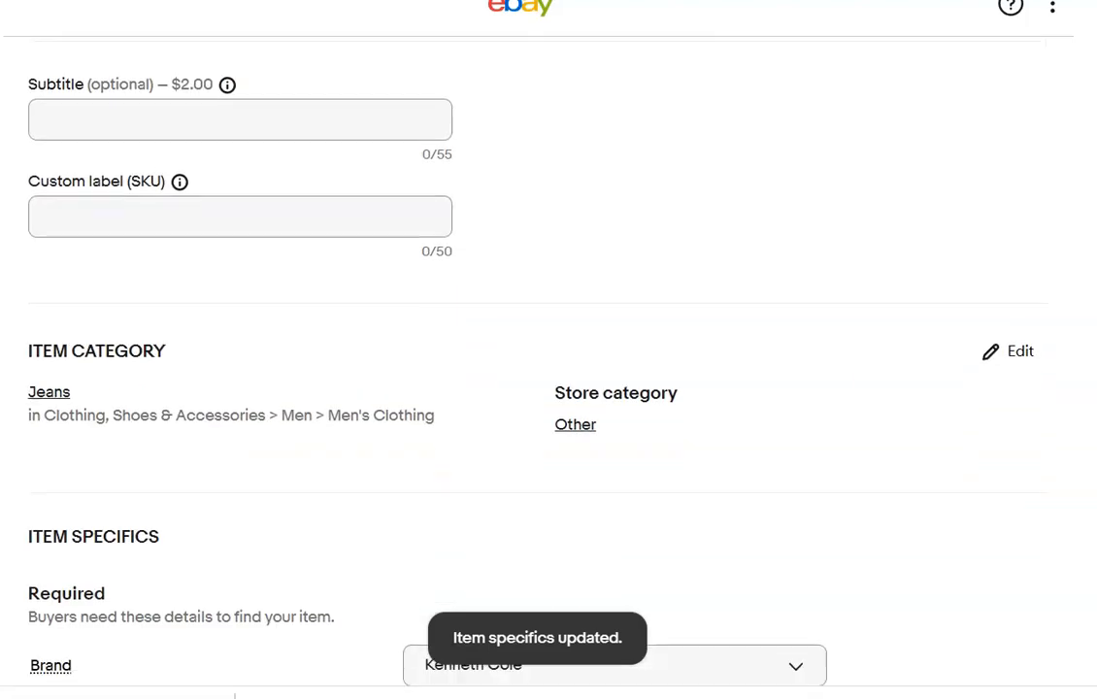
left_click(1019, 350)
left_click(774, 182)
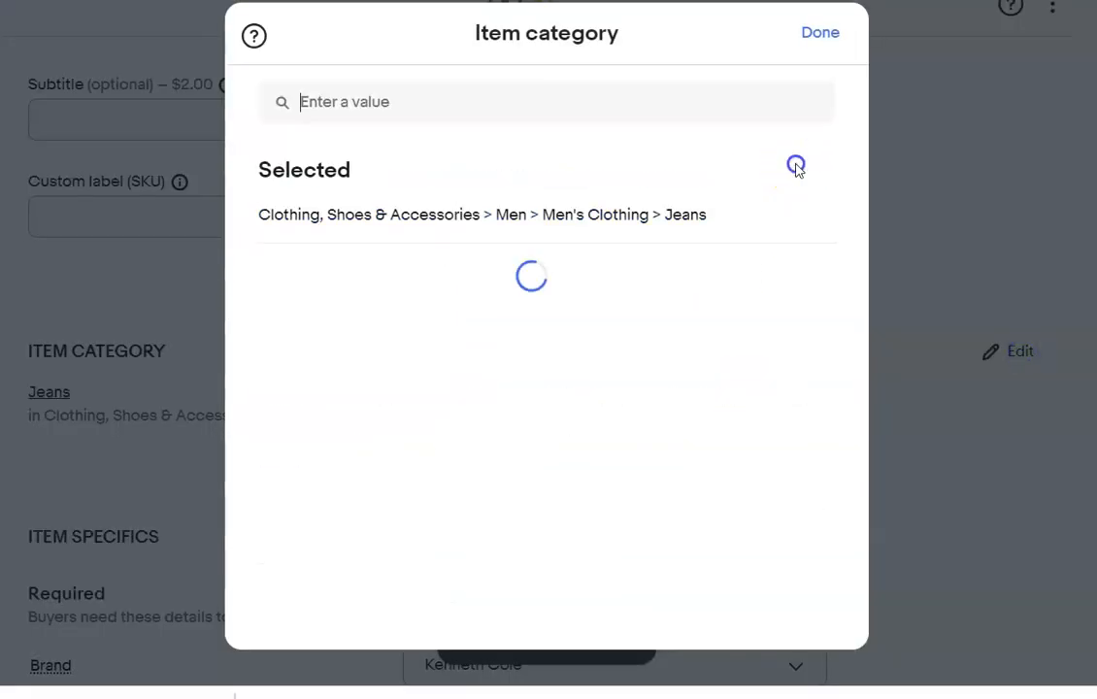
left_click(666, 355)
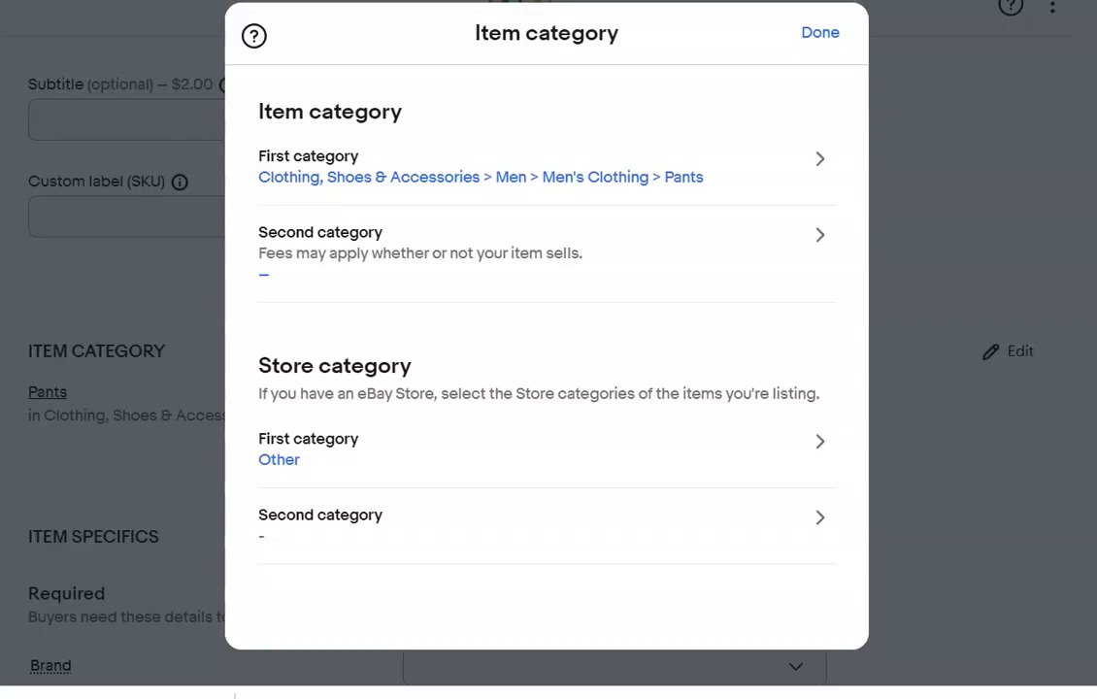
left_click(818, 31)
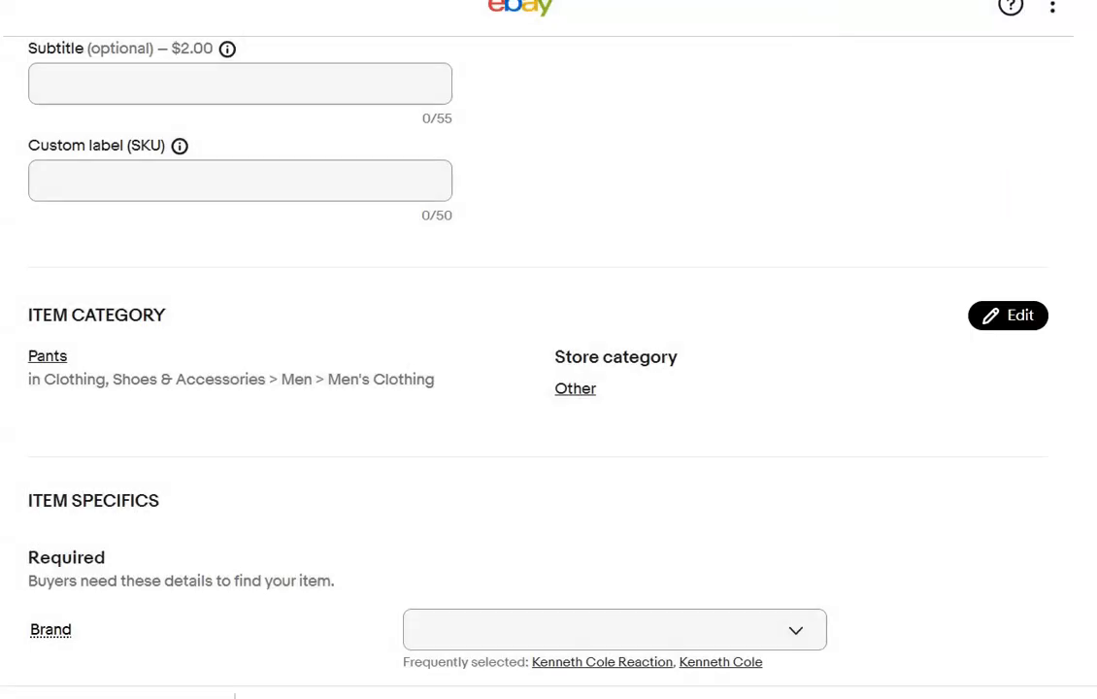
Apply the title-based style Dress Pants and set the brand to Kenneth Cole in the item specifics.
scroll(548, 350, "up", 7)
scroll(548, 349, "down", 2)
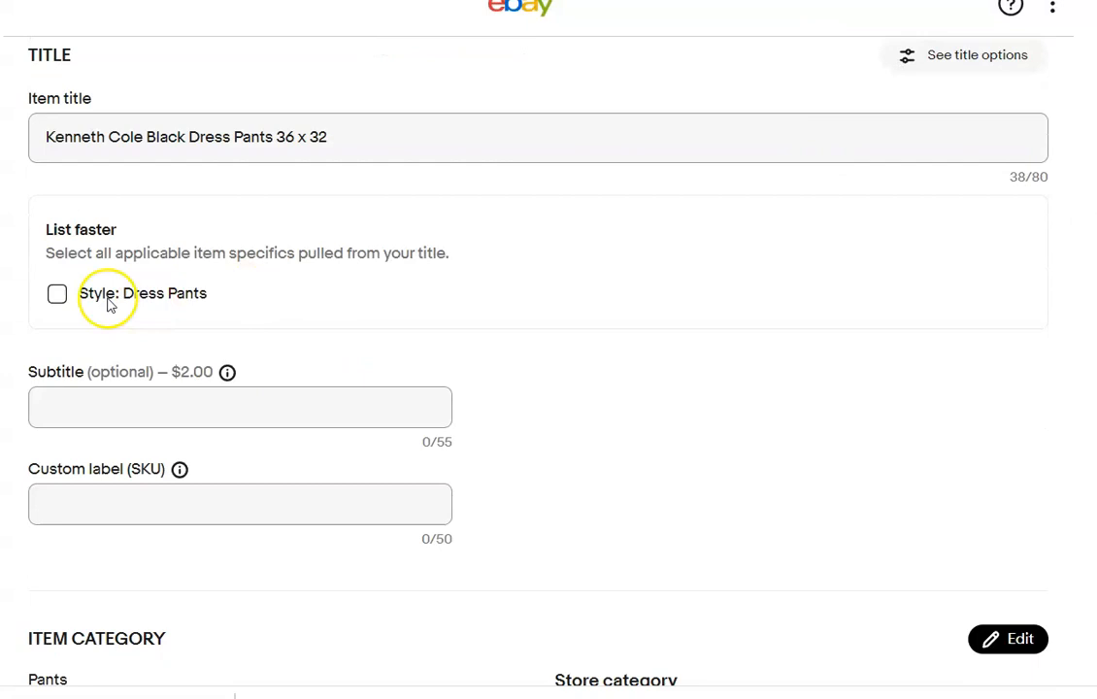
left_click(62, 297)
scroll(548, 350, "down", 5)
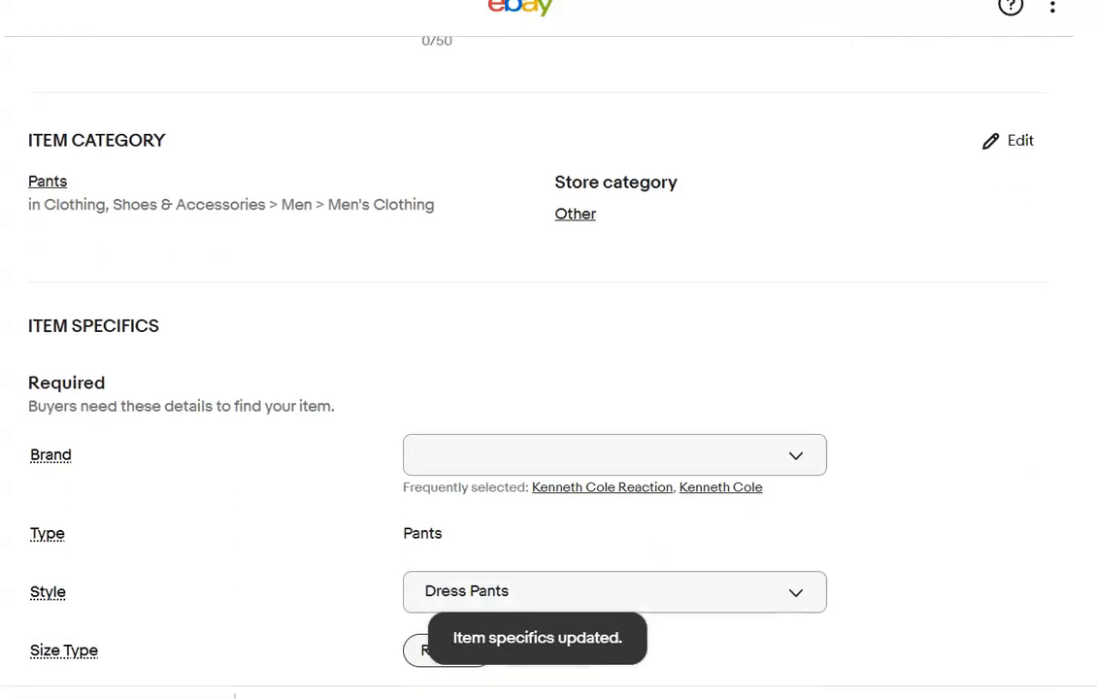
scroll(811, 213, "down", 2)
left_click(717, 299)
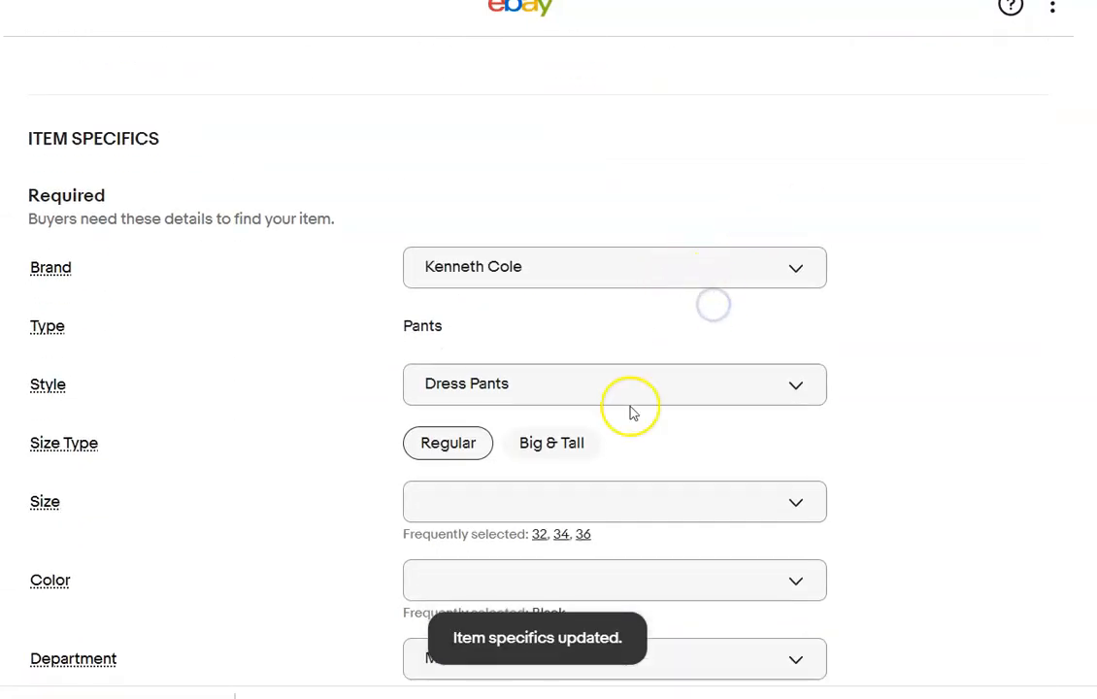
Set the Kenneth Cole pants' size type to Regular, size to 36, color to Black and inseam to 32 in.
left_click(451, 445)
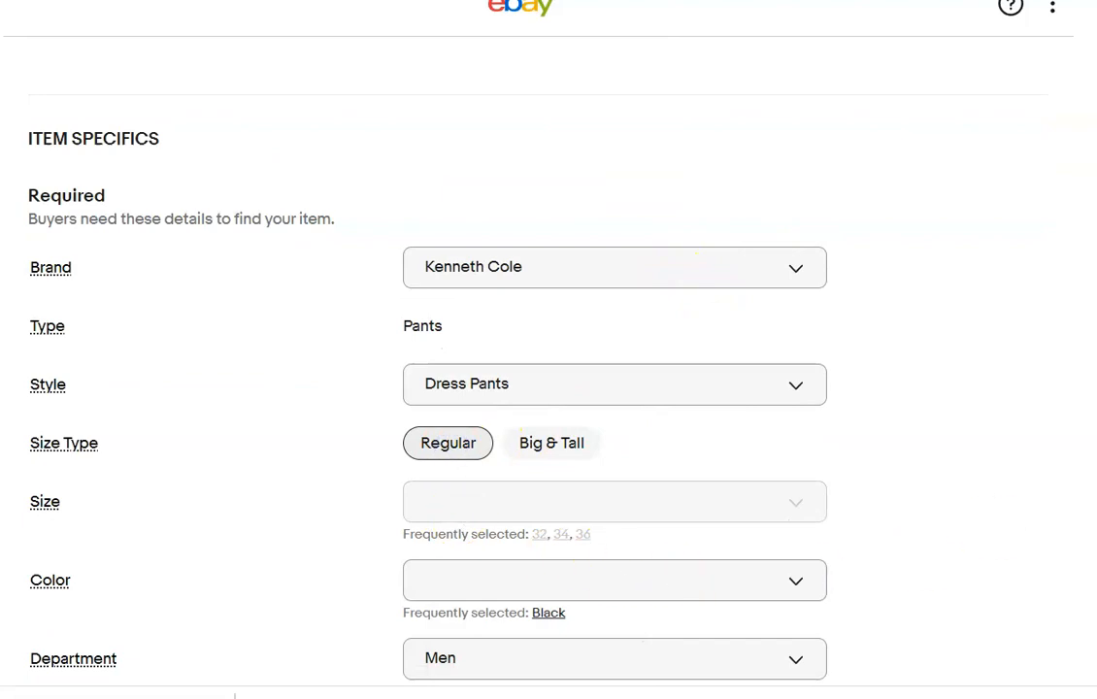
left_click(584, 536)
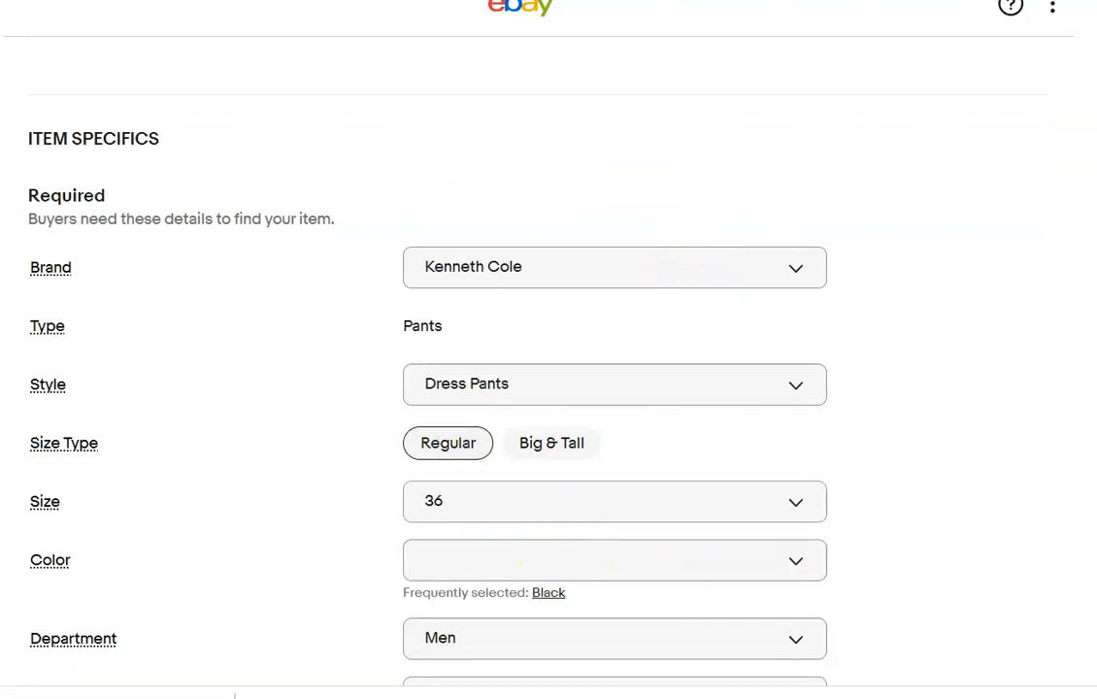
scroll(549, 388, "up", 10)
scroll(549, 389, "down", 18)
scroll(549, 389, "up", 4)
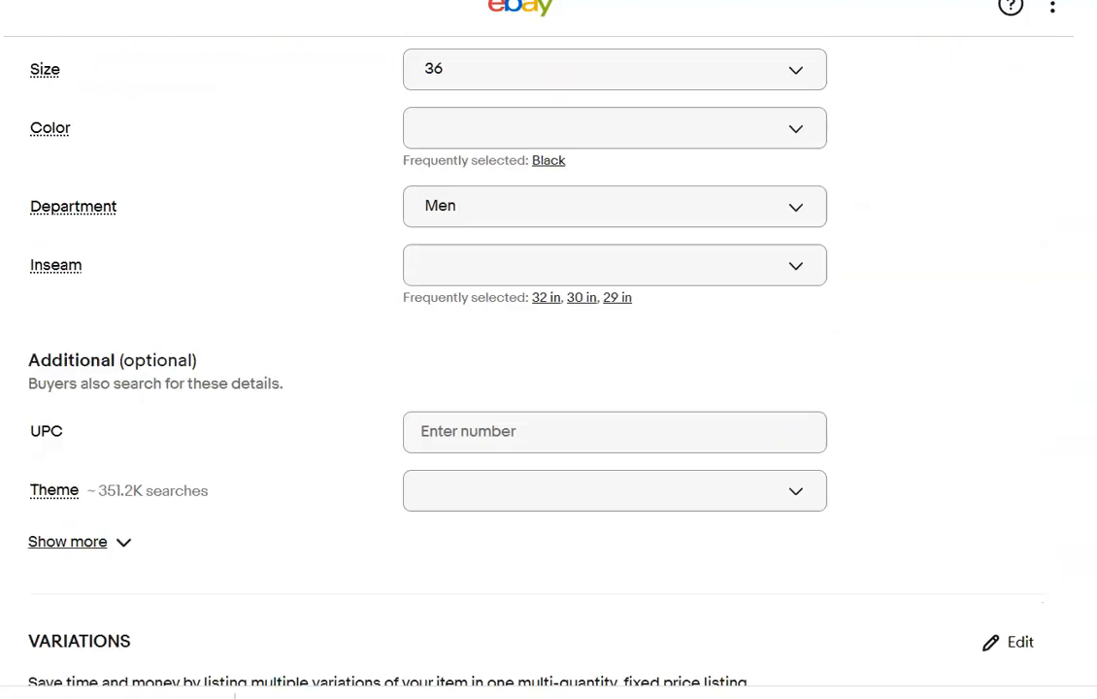
scroll(583, 291, "up", 1)
left_click(550, 268)
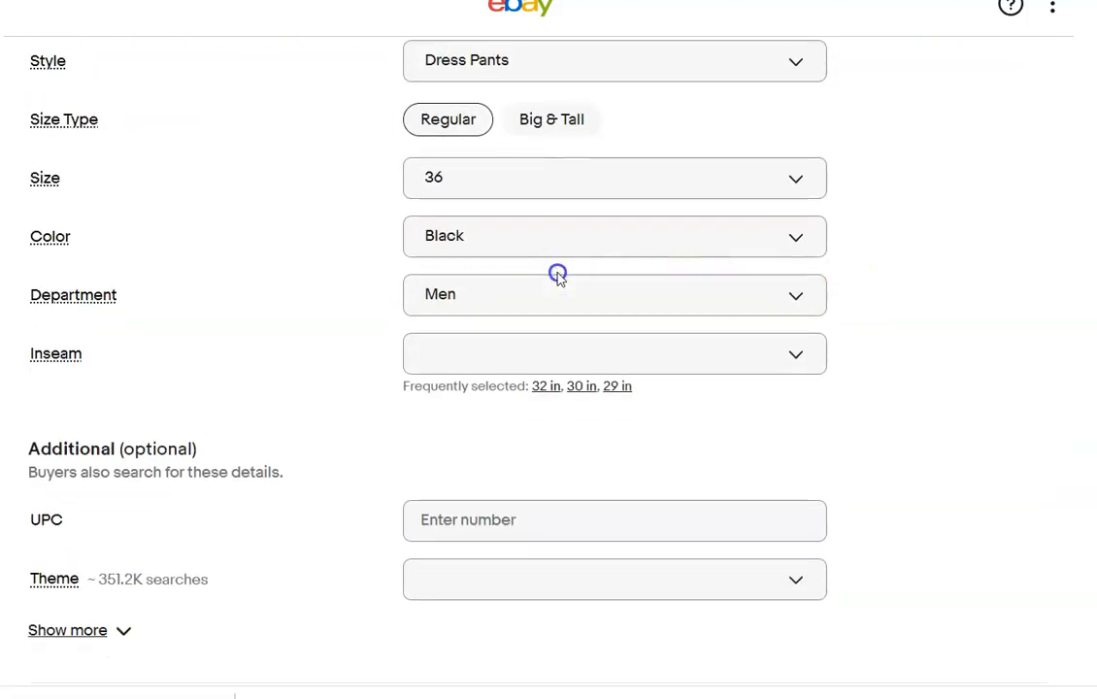
left_click(552, 388)
Set the condition to Pre-owned with the note "No rips or stains" and enter the description "Please refer to photos".
scroll(549, 389, "down", 5)
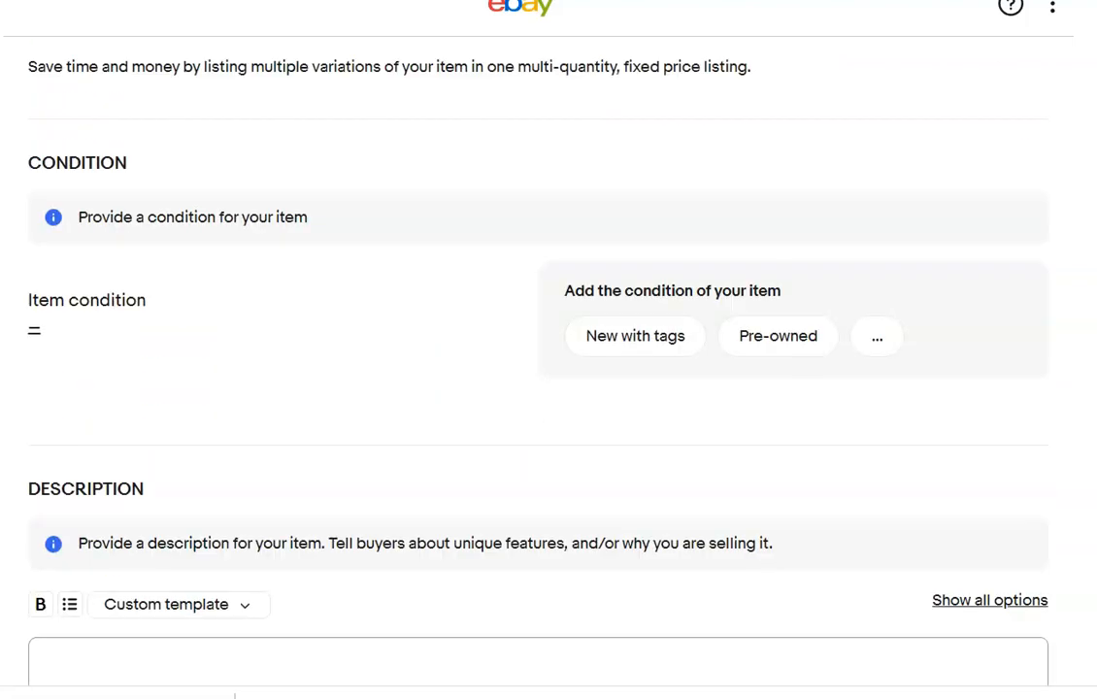
left_click(781, 216)
left_click(220, 203)
type("No rips or stains")
left_click(290, 522)
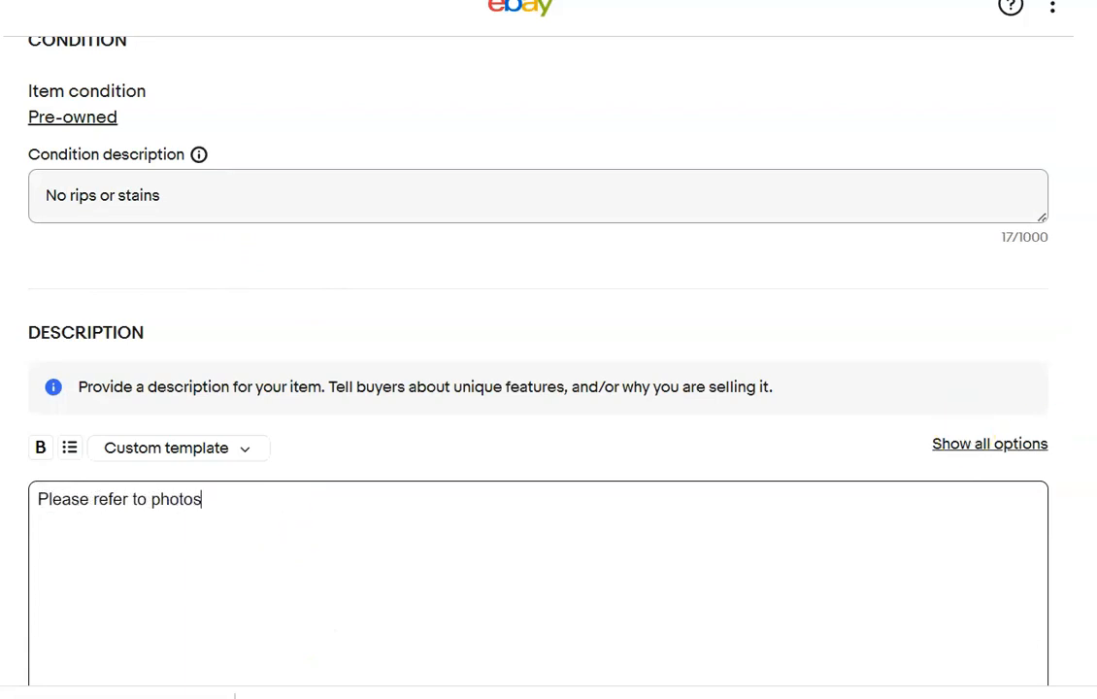
Set the Buy It Now price of the Kenneth Cole dress pants to $30.00.
scroll(374, 397, "down", 8)
left_click(131, 260)
type("30.00")
left_click(778, 330)
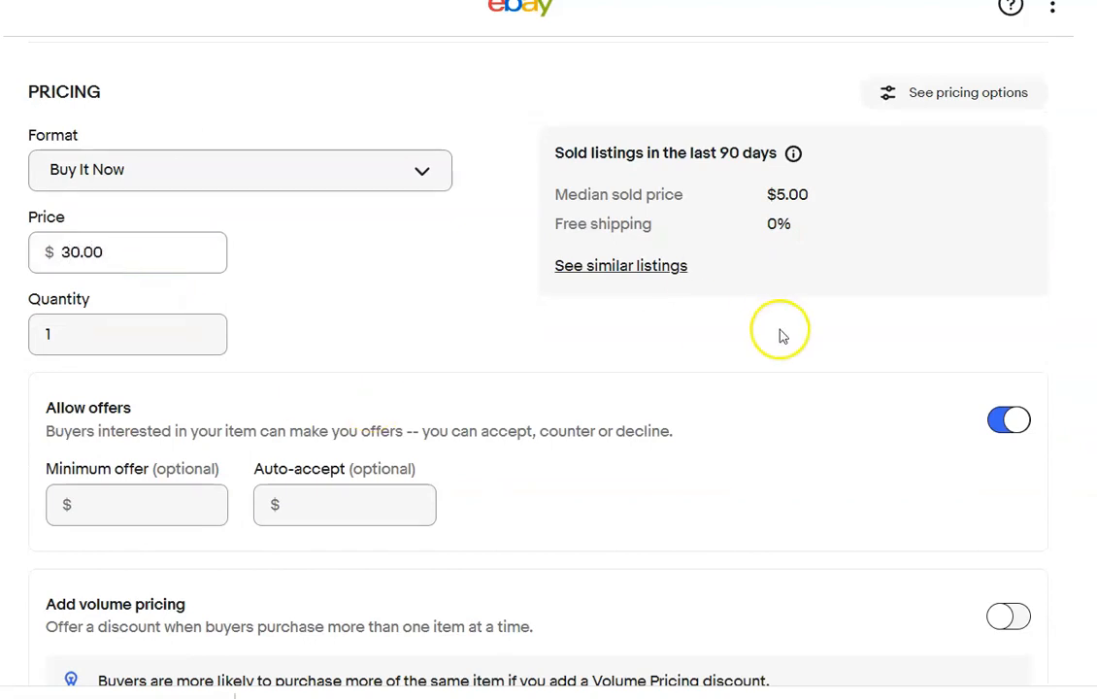
Set the shipping policy of the Kenneth Cole dress pants to Priority Flat rate bubble mailer.
scroll(779, 330, "down", 2)
scroll(801, 347, "down", 6)
left_click(427, 265)
left_click(312, 347)
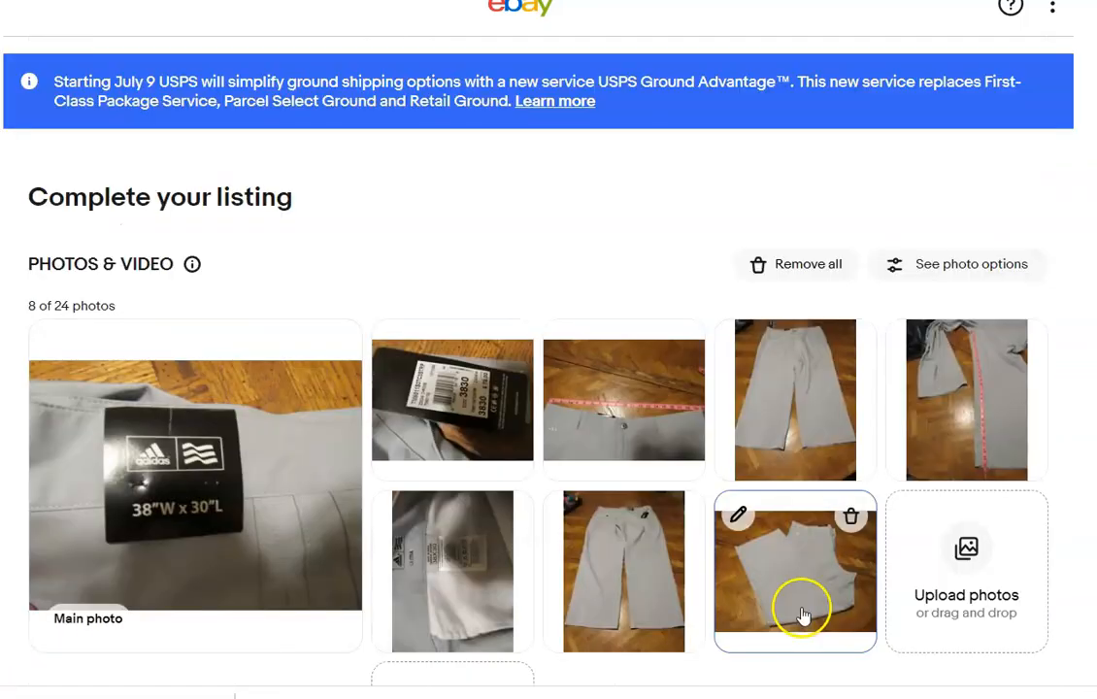
Title the gray Adidas pants listing "Adidas Golf Pants Gray NWT 38 x 30".
left_click_drag(803, 608, 259, 508)
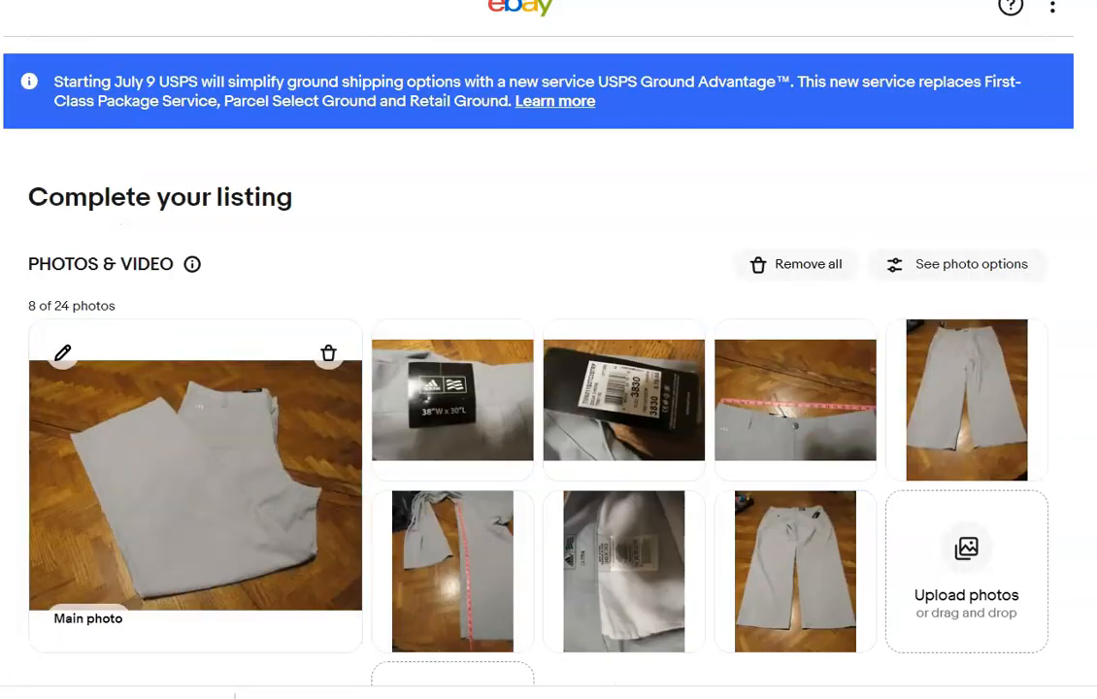
scroll(259, 508, "down", 2)
scroll(1052, 115, "down", 5)
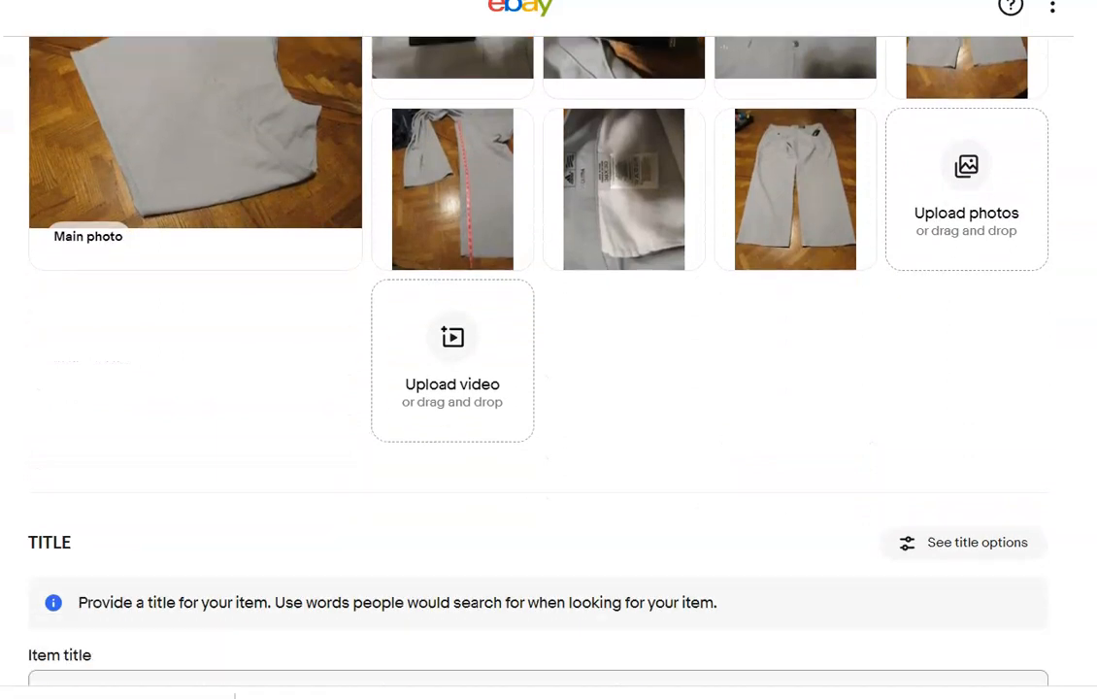
left_click(659, 397)
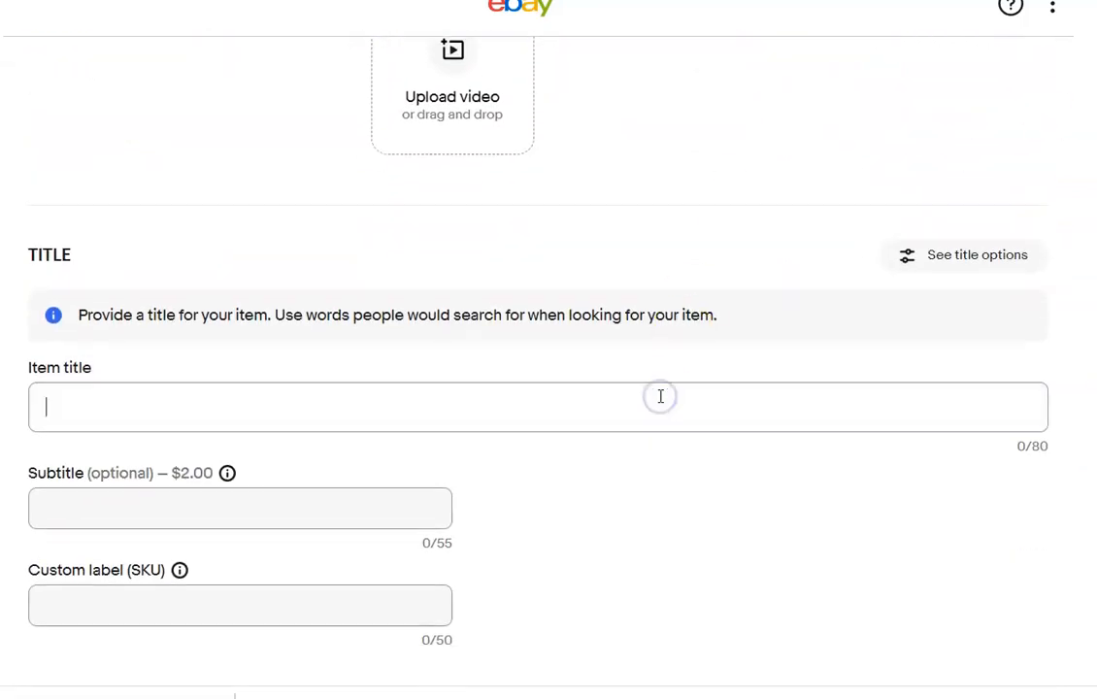
type("Adi")
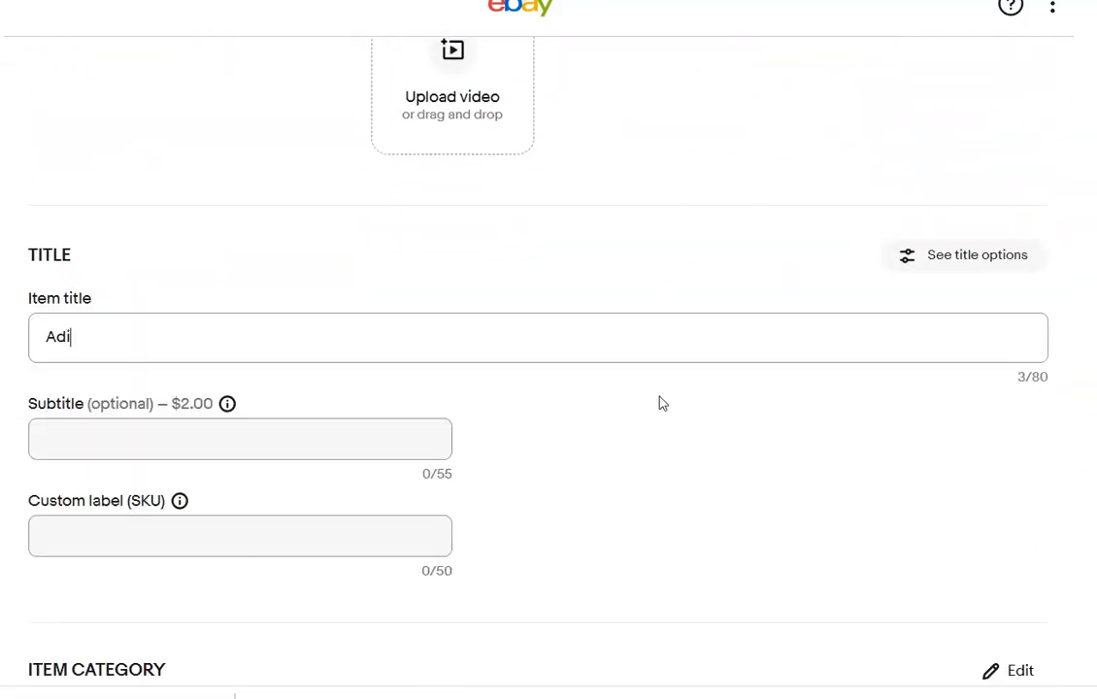
type("das Golf Pants")
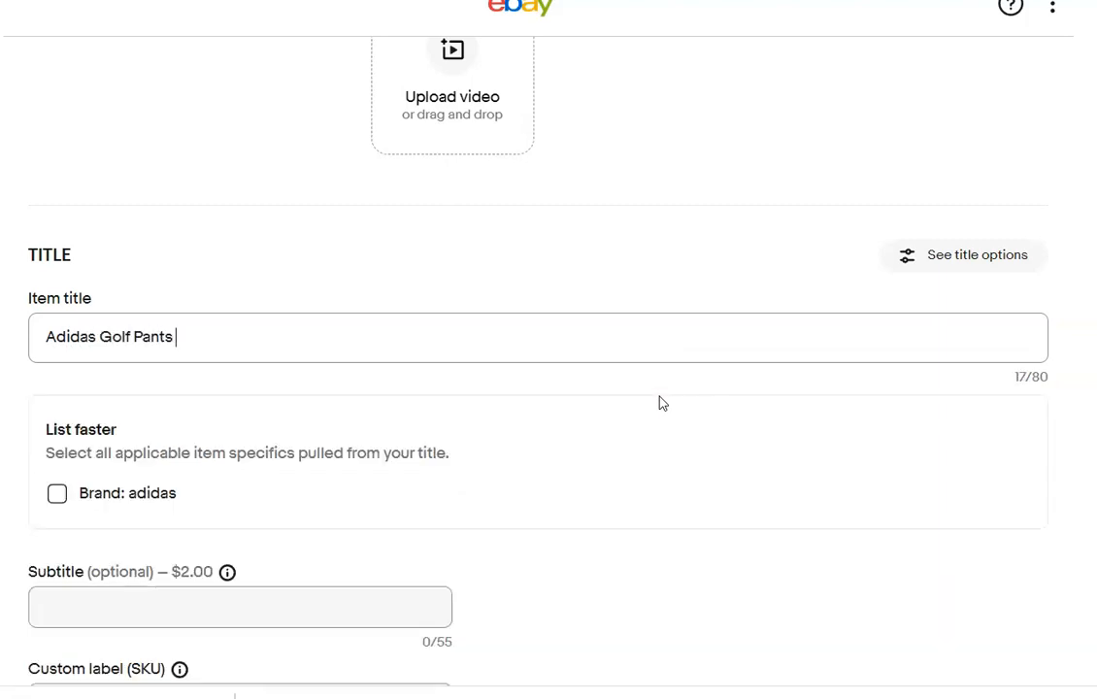
type(" Gray NWT 38 x 30")
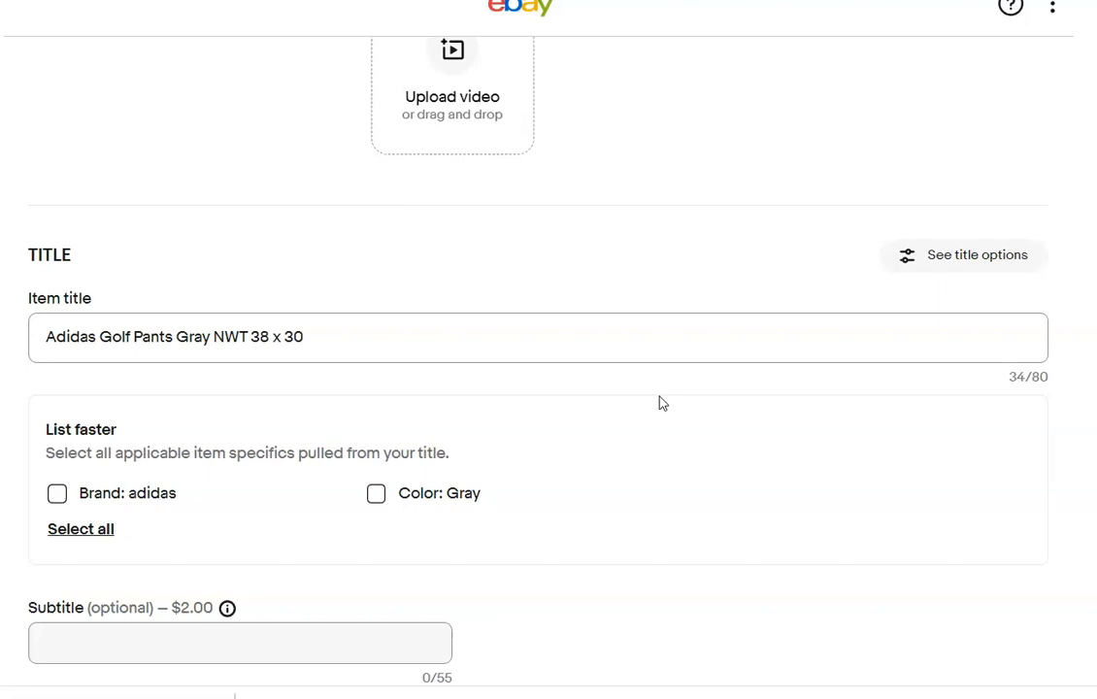
left_click(325, 550)
Change the first item category to Pants under Sporting Goods > Golf > Golf Clothing, Shoes & Accessories > Men's Golf Clothing & Shoes.
scroll(956, 436, "down", 5)
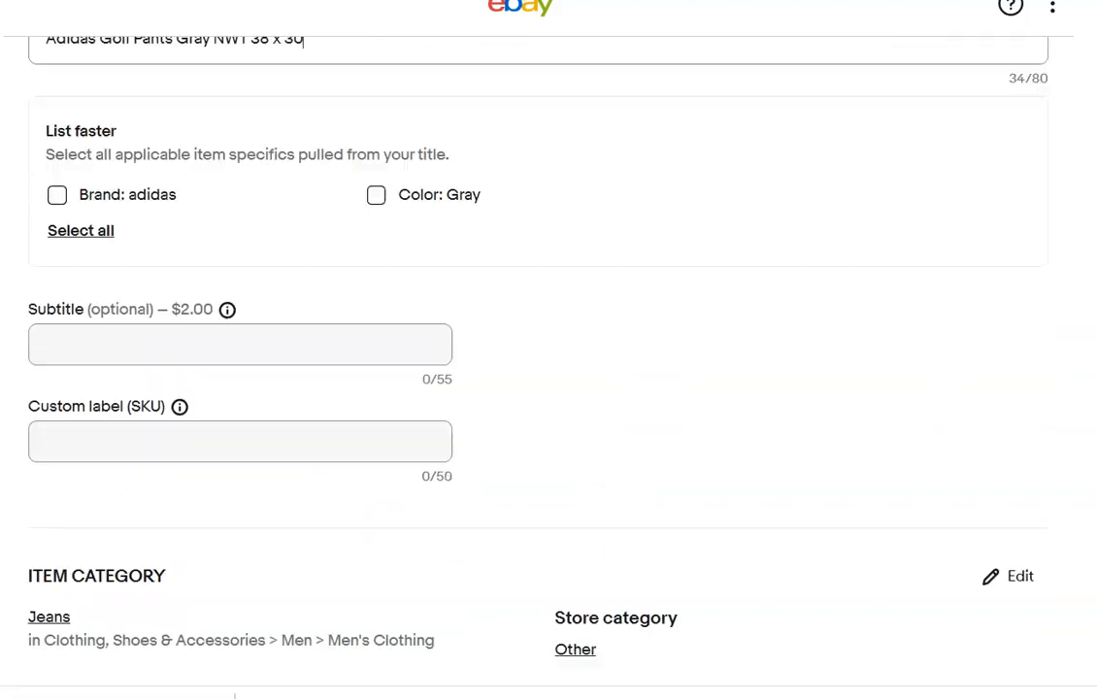
left_click(1005, 431)
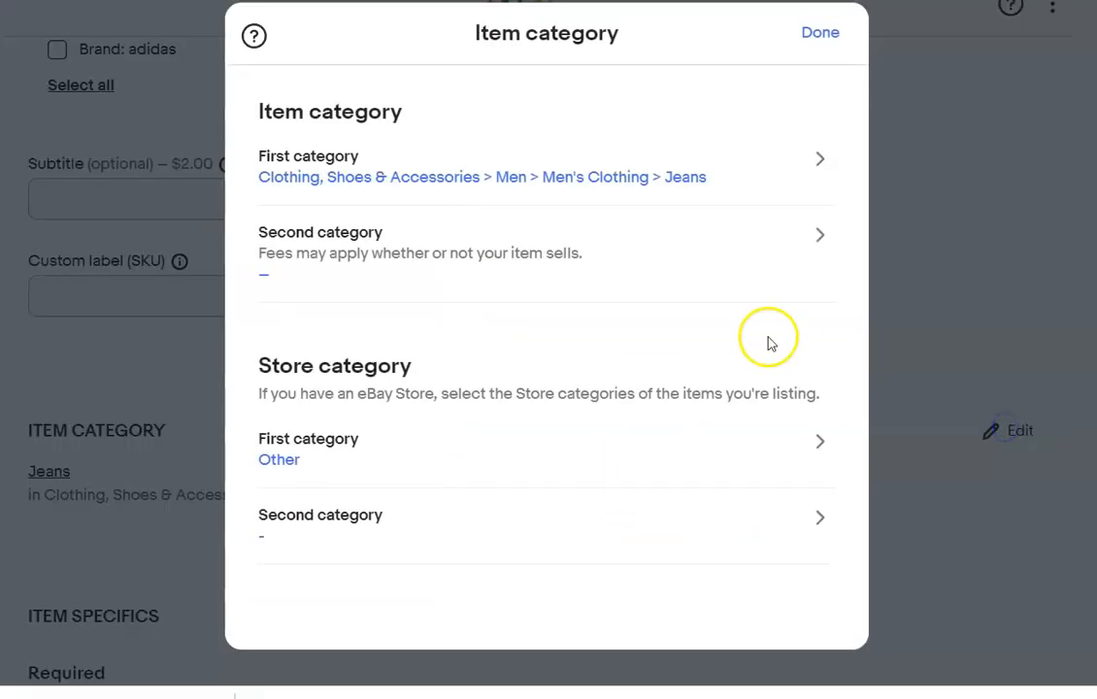
left_click(820, 160)
left_click(619, 352)
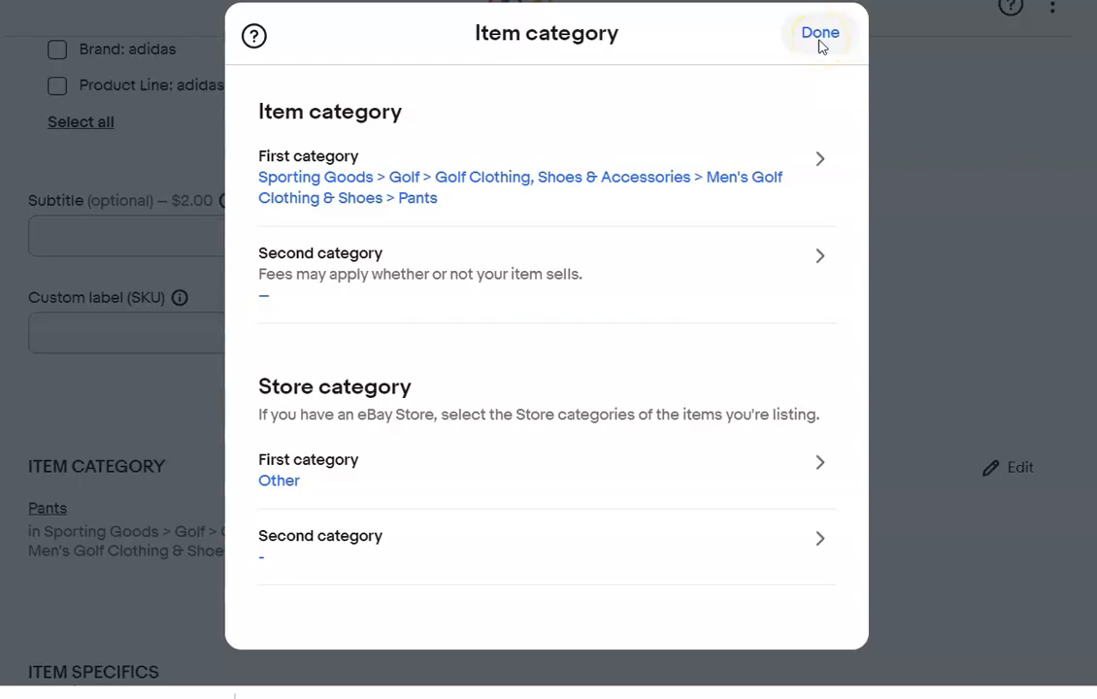
left_click(819, 37)
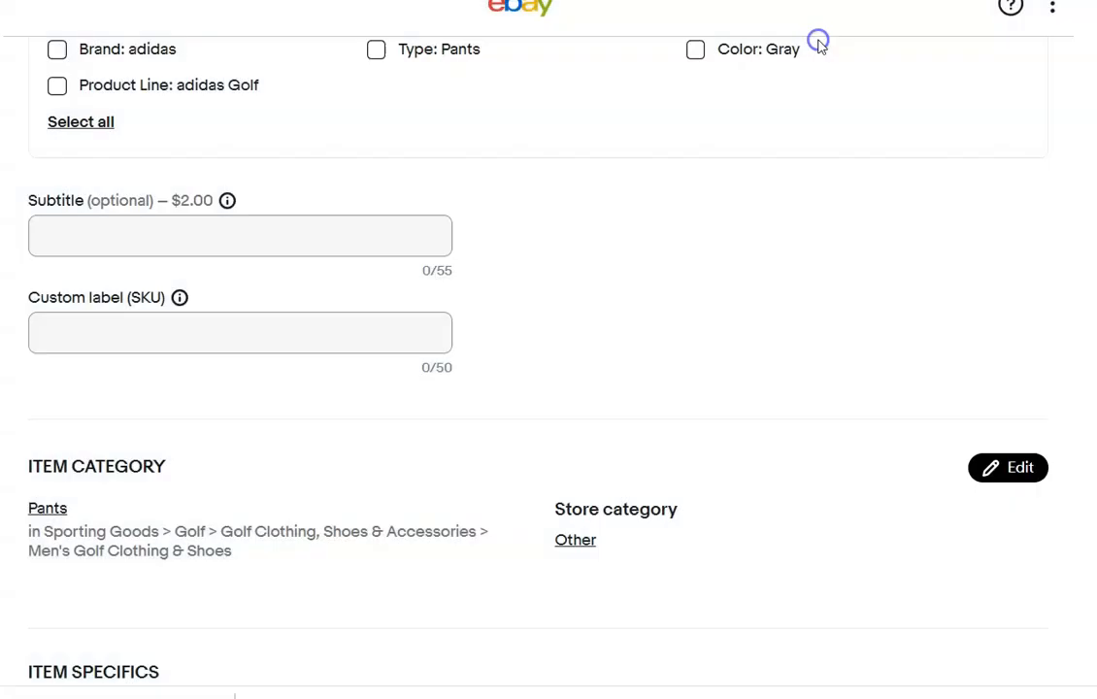
Apply the suggested item specifics: Brand adidas, Type Pants, Color Gray and Product Line adidas Golf.
scroll(548, 388, "up", 6)
scroll(548, 388, "down", 6)
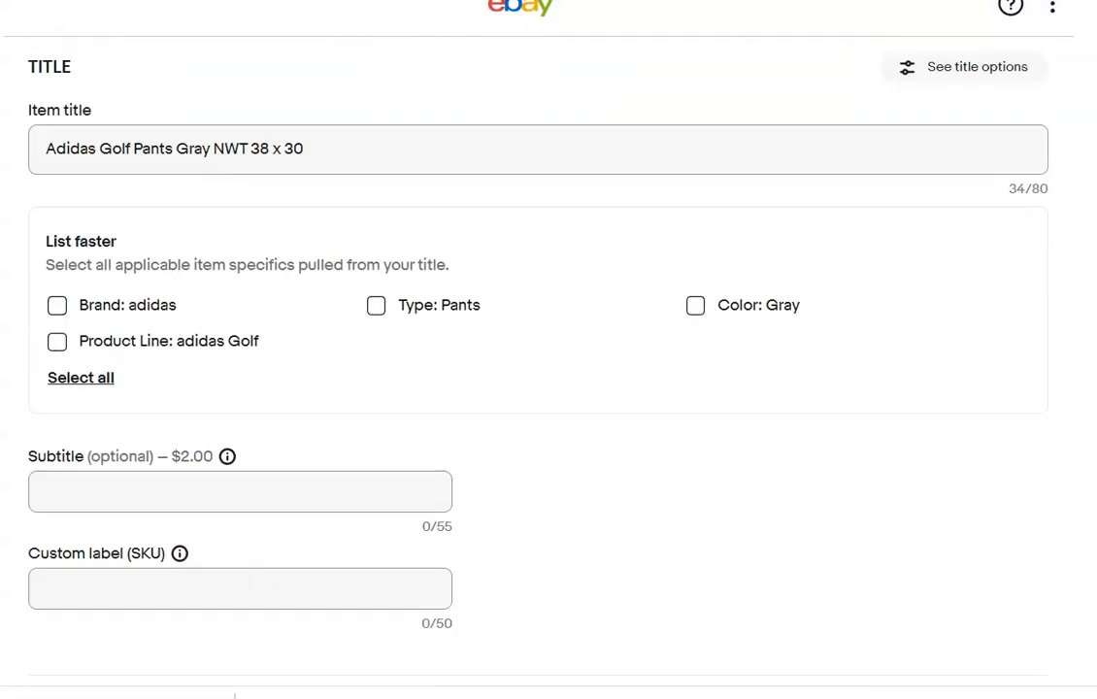
left_click(57, 100)
left_click(58, 137)
left_click(695, 102)
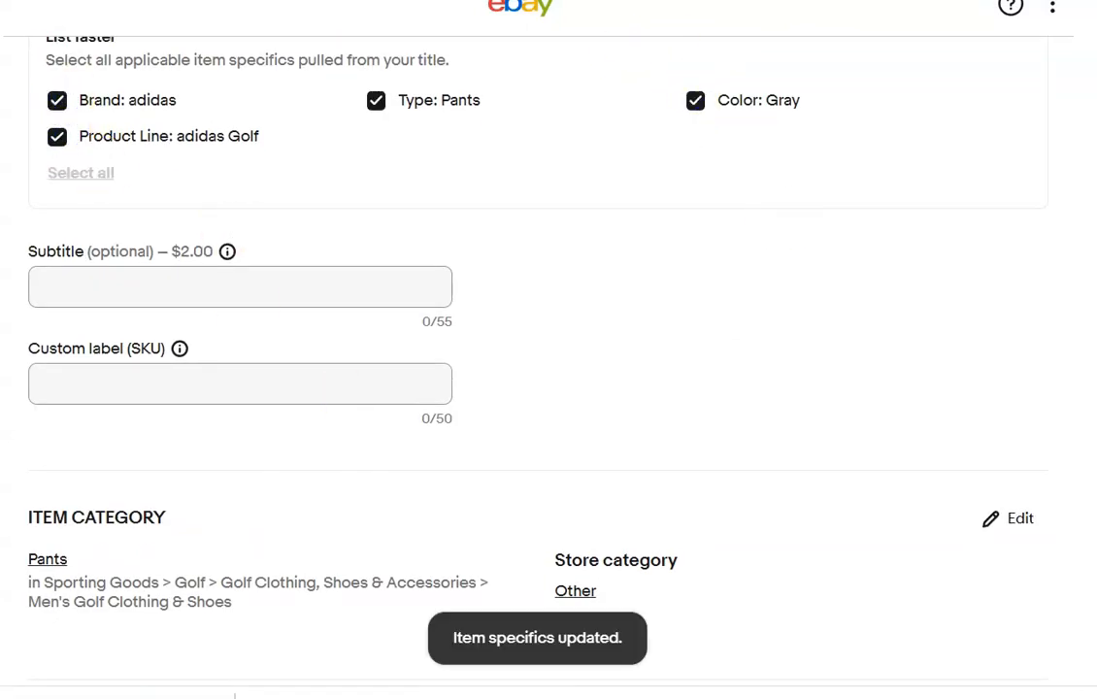
Set the Adidas pants' style to the custom value "Golf Pants".
scroll(549, 389, "down", 5)
scroll(880, 261, "down", 3)
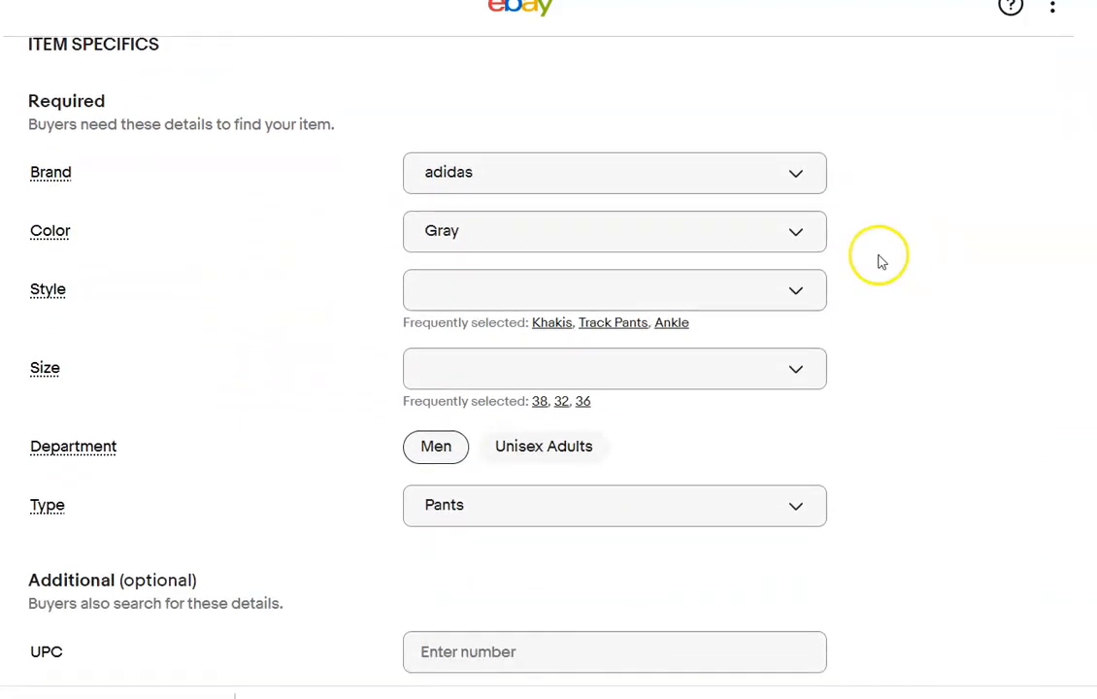
left_click(796, 292)
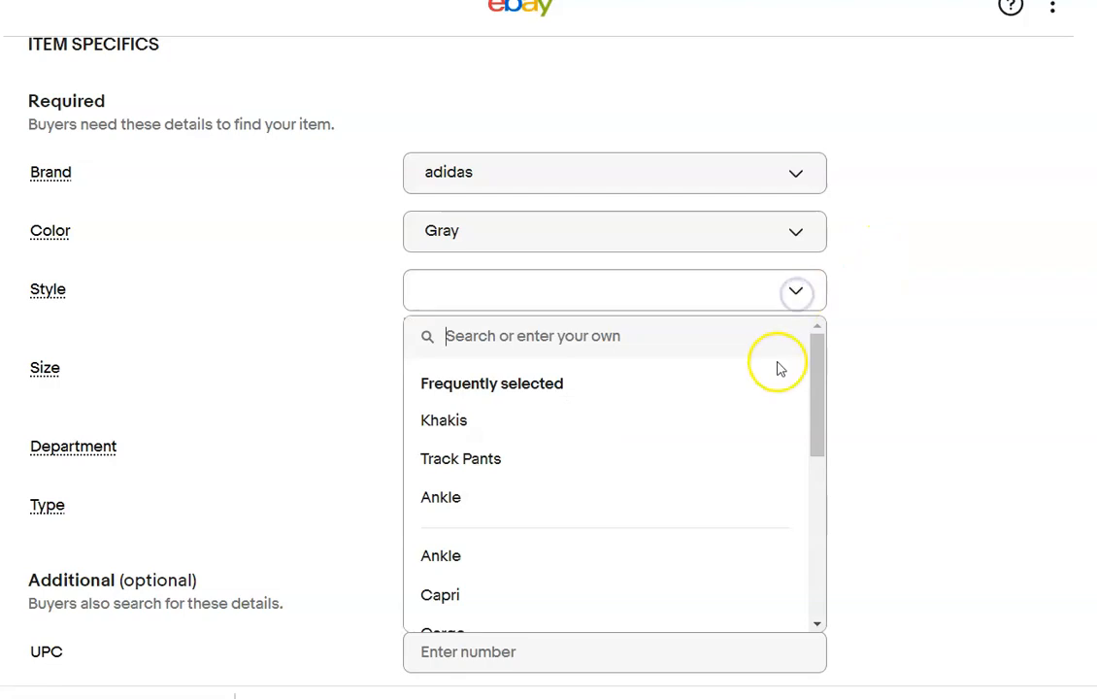
mouse_move(810, 404)
left_mouse_down()
mouse_move(806, 581)
mouse_move(808, 411)
left_mouse_up()
left_click(455, 292)
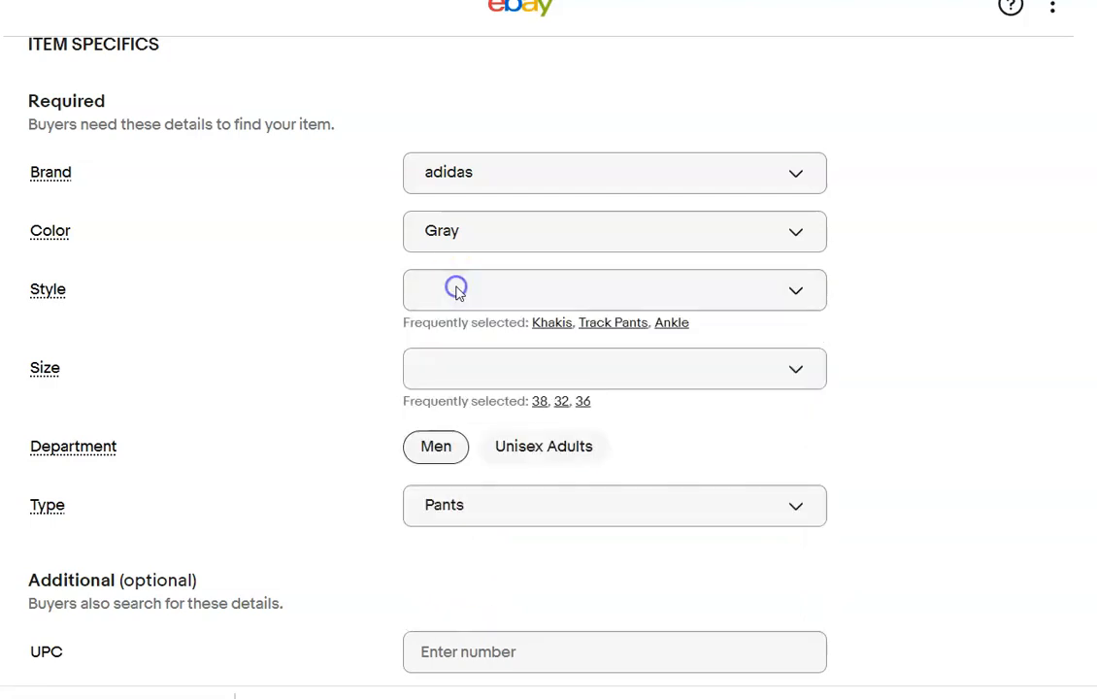
left_click(477, 299)
left_click(471, 342)
type("G")
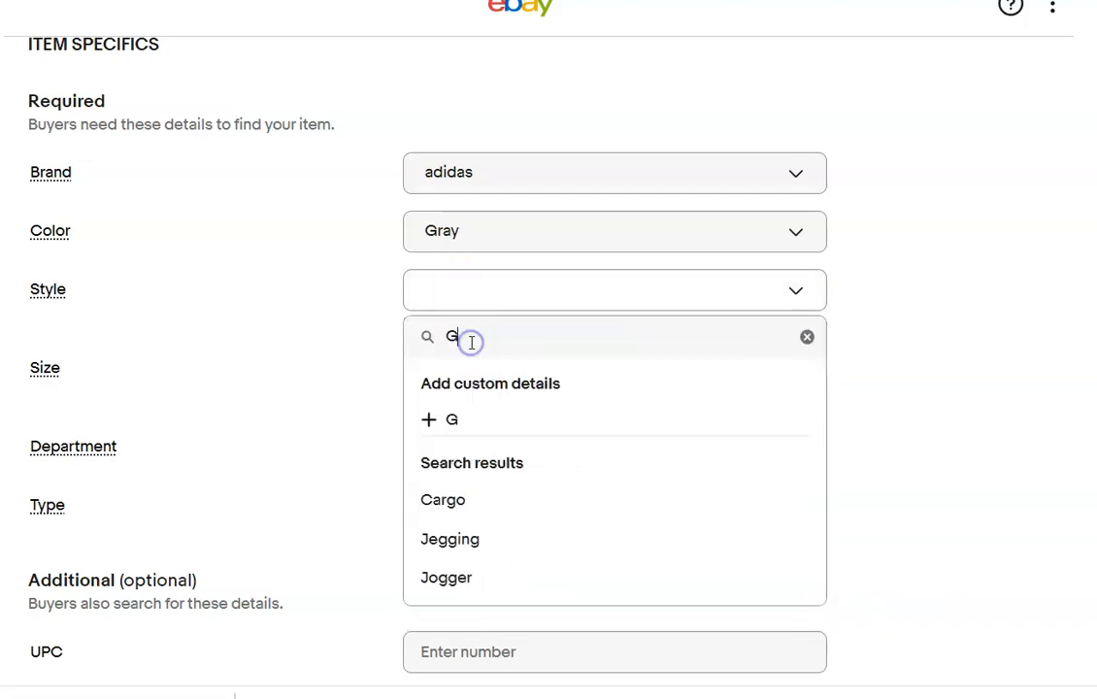
type("olf Pants")
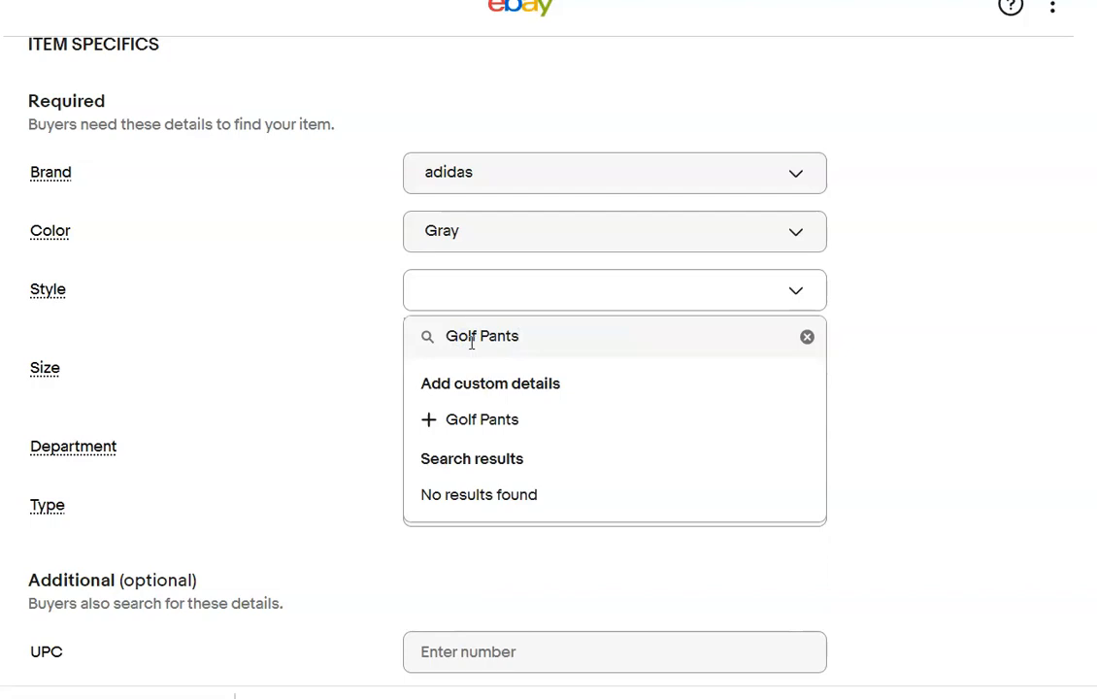
left_click(428, 419)
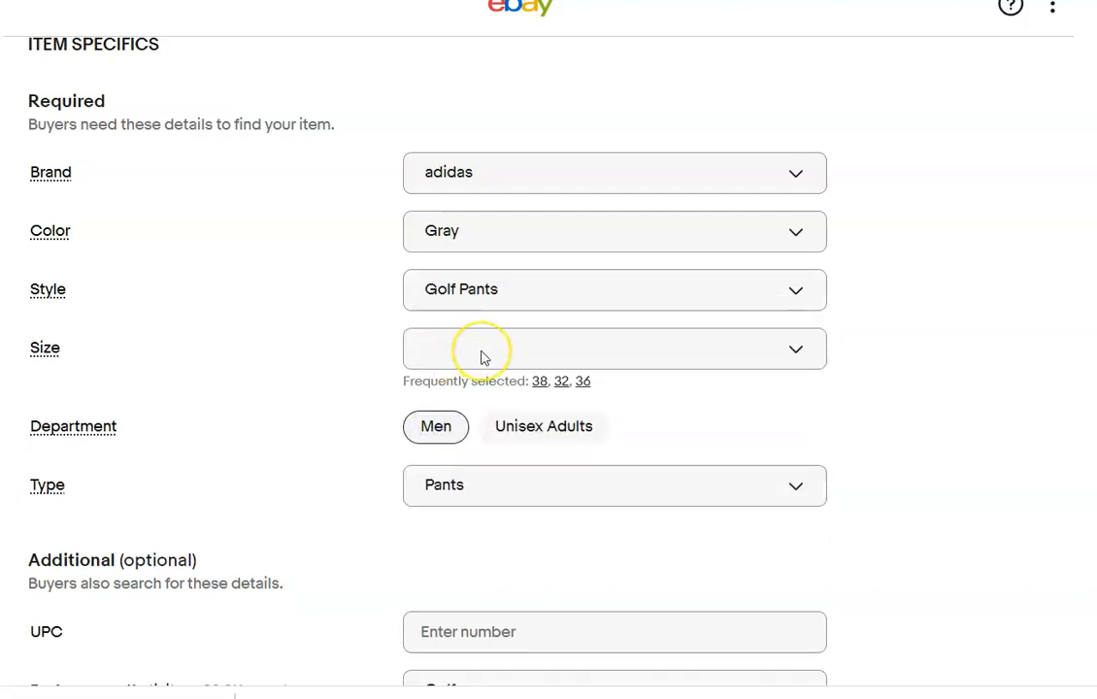
left_click(540, 381)
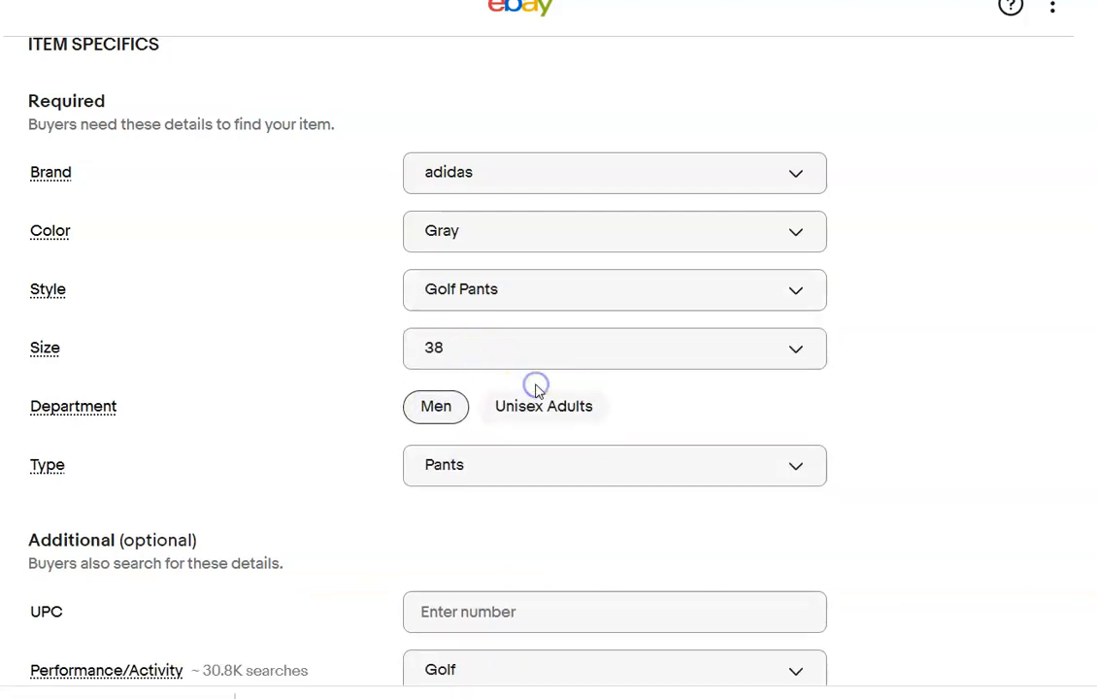
left_click(560, 607)
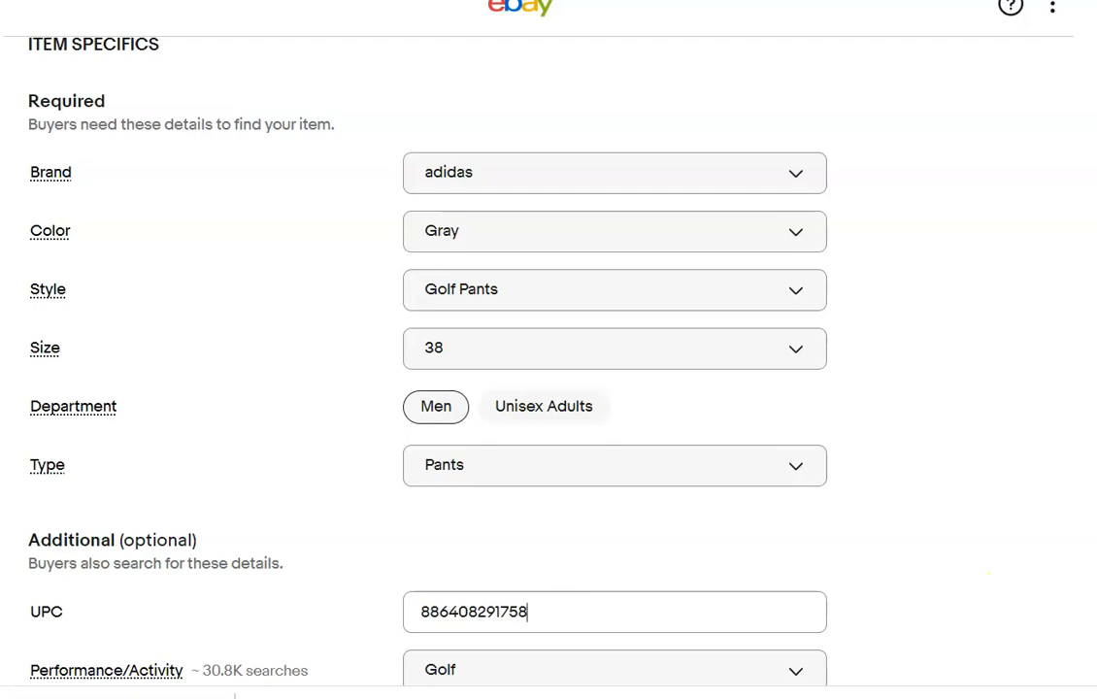
left_click(1003, 569)
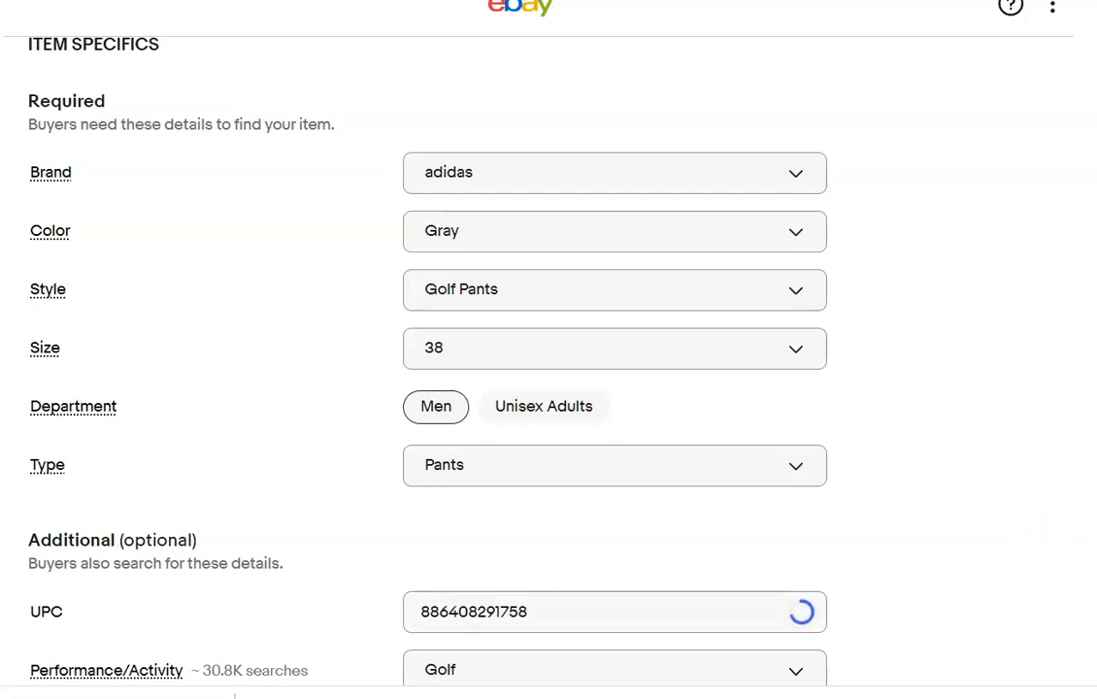
Examine the enlarged hang tag photo to check the barcode number against the entered UPC.
scroll(548, 362, "up", 3)
scroll(548, 361, "down", 5)
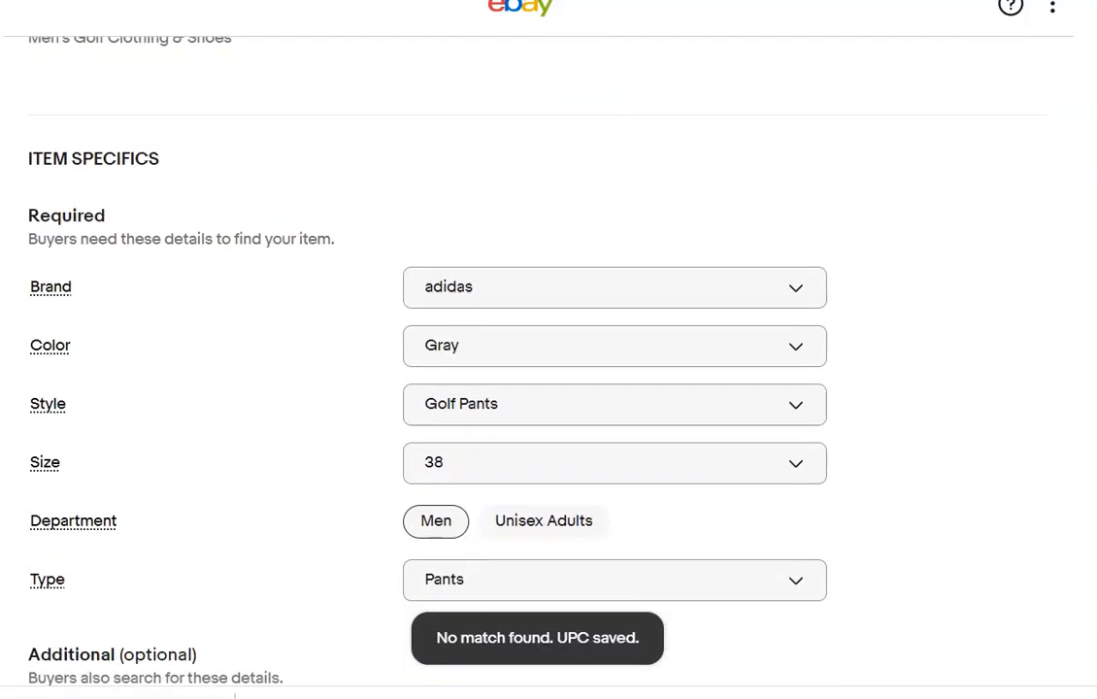
scroll(548, 361, "up", 1)
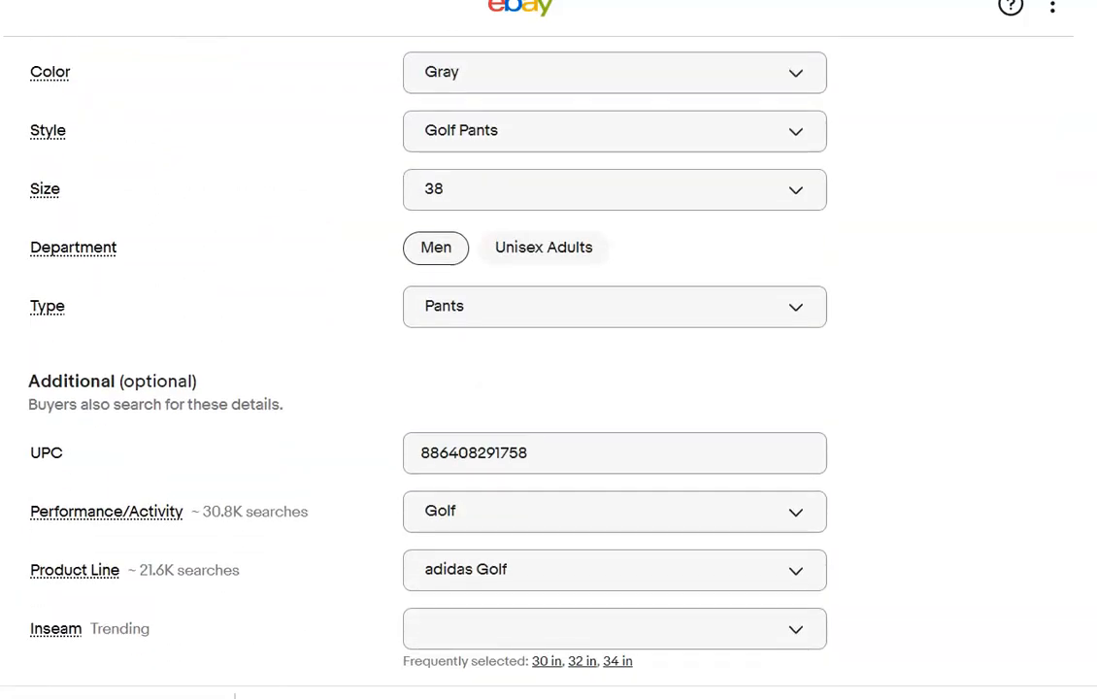
scroll(548, 361, "up", 15)
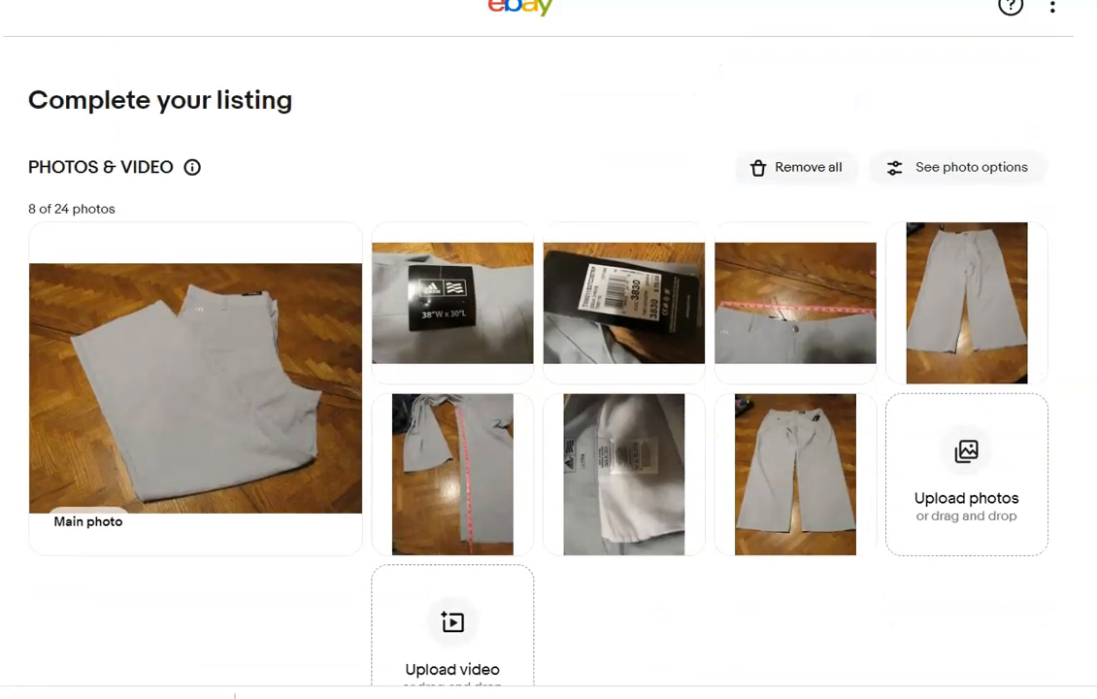
left_click(582, 324)
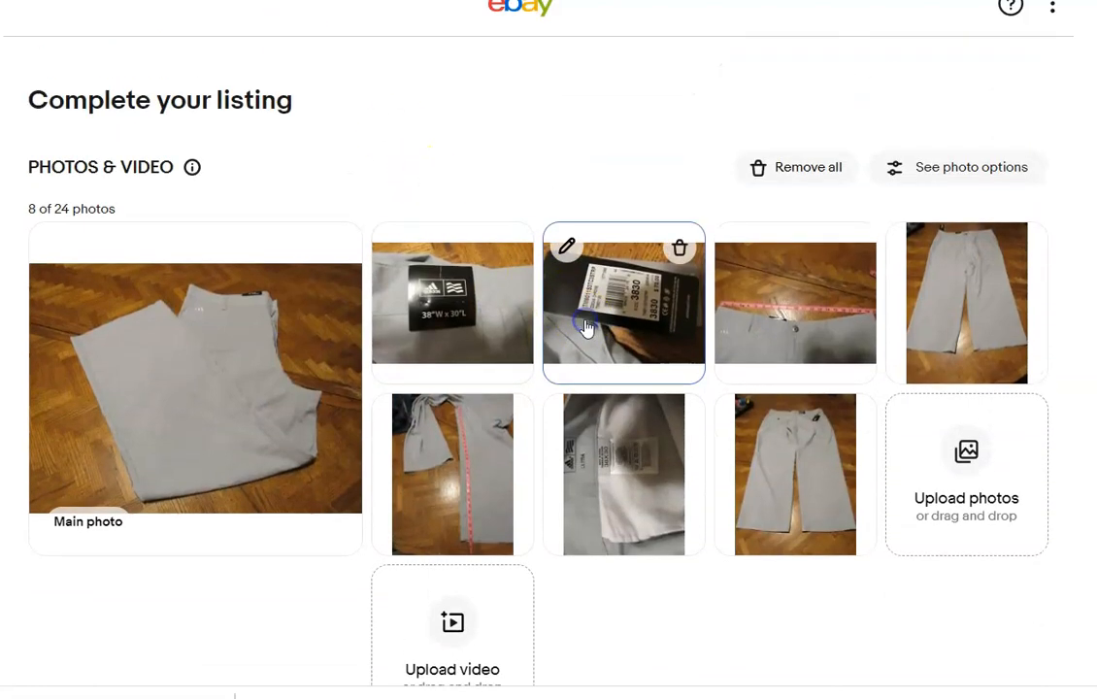
left_click(567, 246)
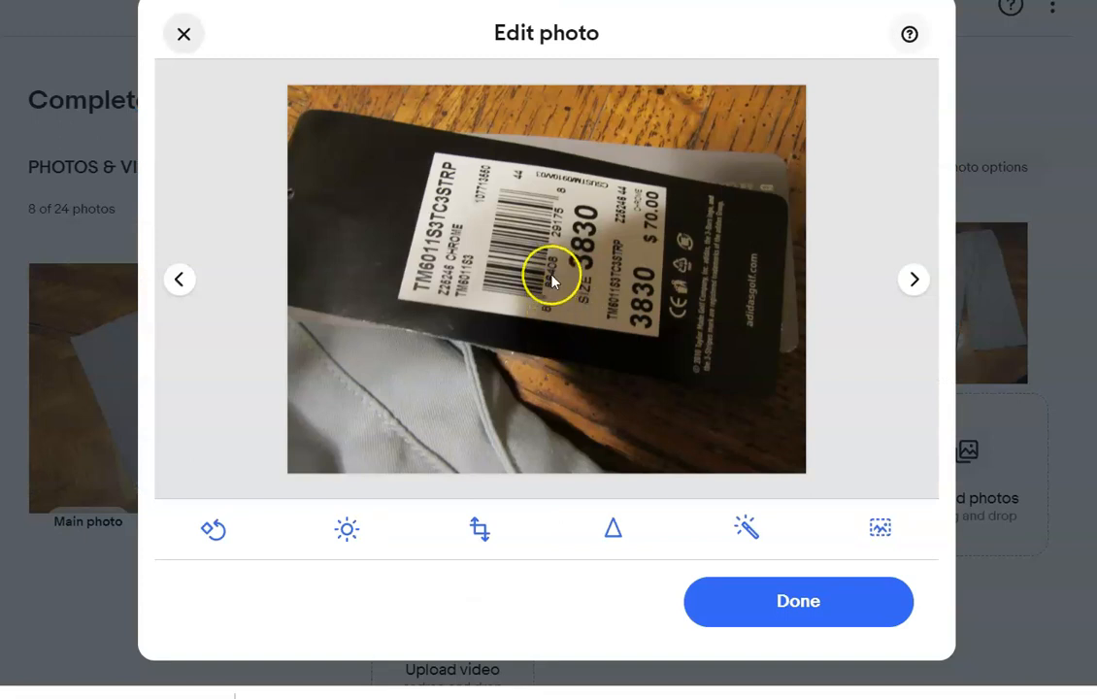
left_click(558, 231)
left_click(746, 615)
Set the Adidas pants' inseam to 30 in.
scroll(549, 389, "down", 15)
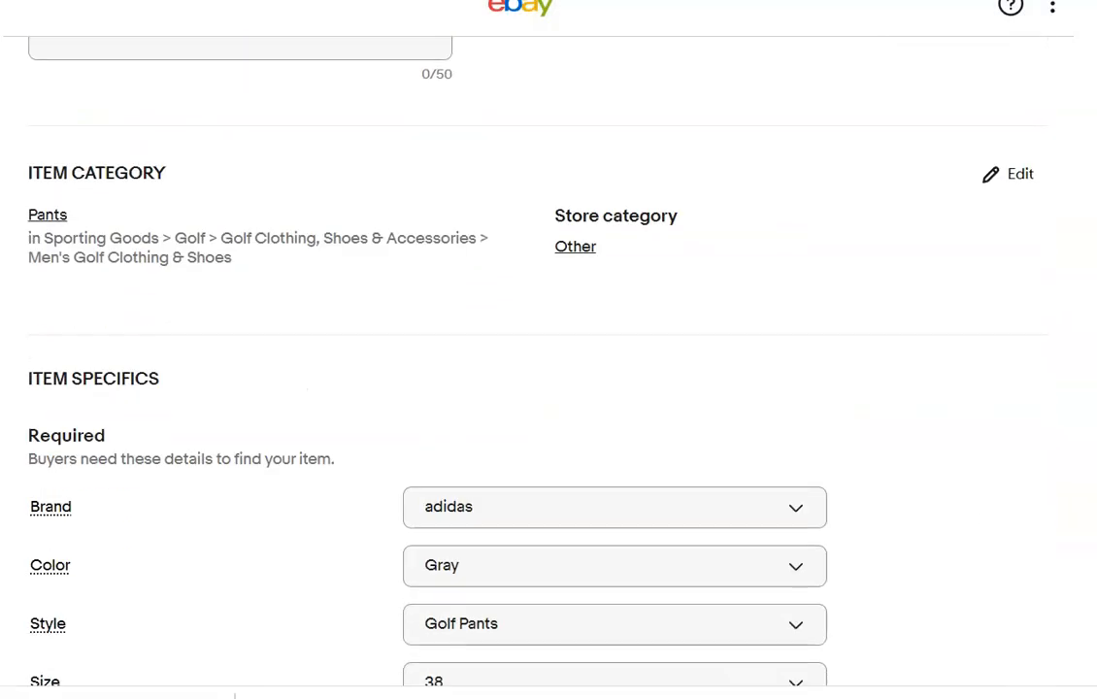
left_click(739, 160)
left_click(962, 281)
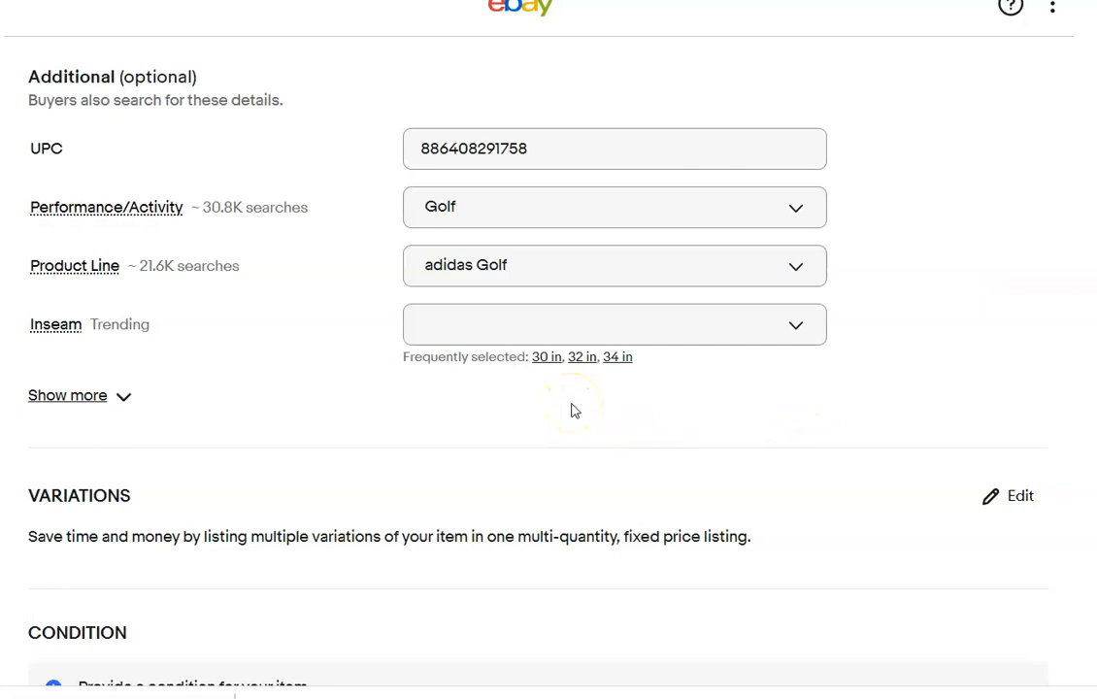
left_click(546, 356)
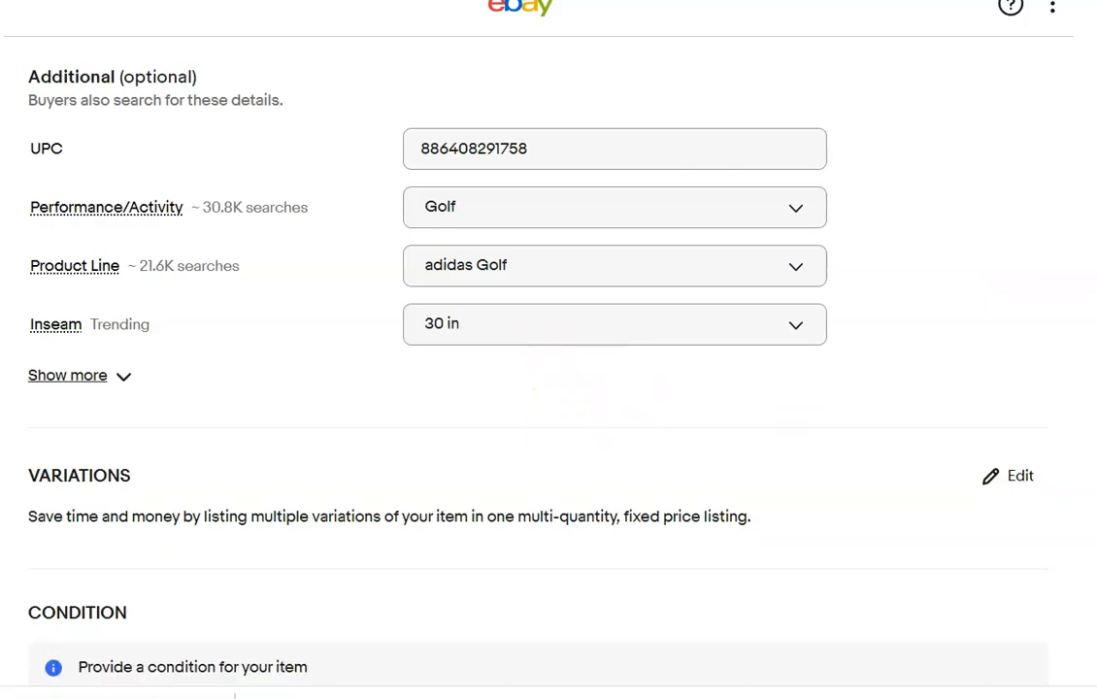
Set the Adidas pants' condition to New with tags and enter the description "Please refer to photos".
scroll(685, 255, "down", 5)
left_click(685, 255)
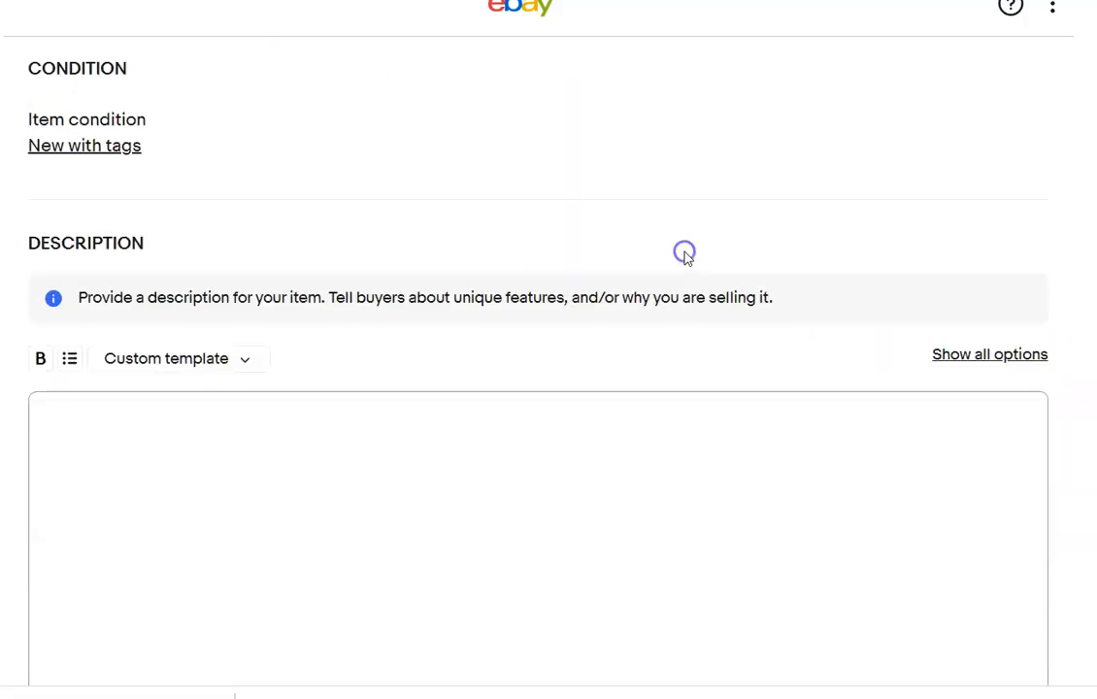
left_click(376, 480)
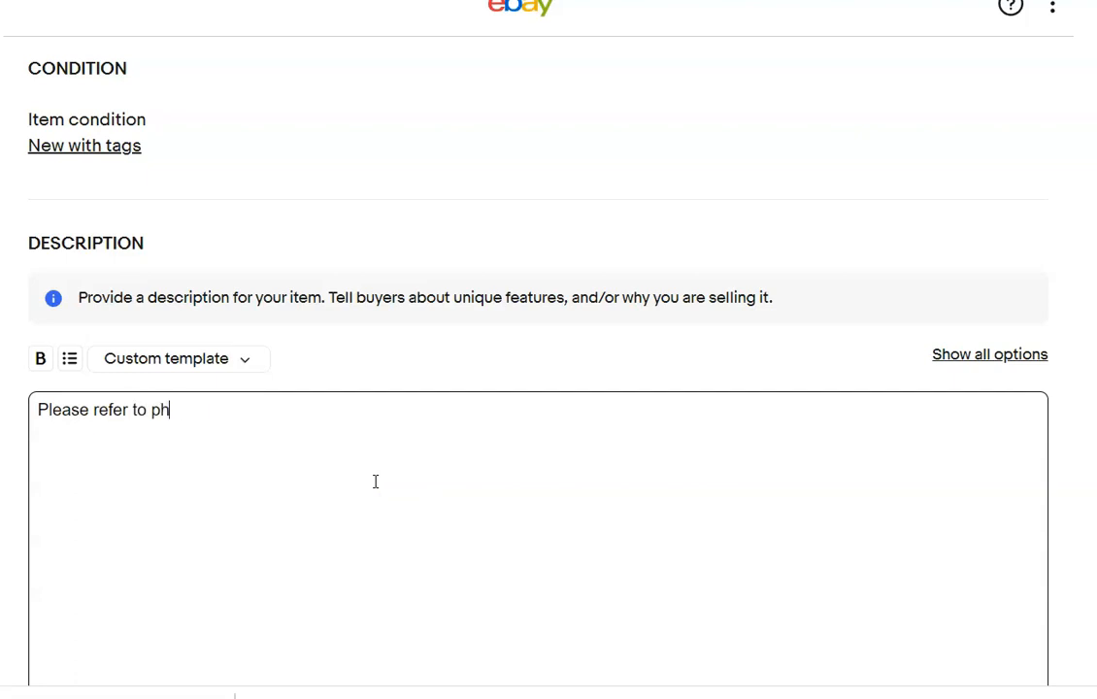
type("Please refer to photos")
left_click(708, 380)
Set the Adidas pants' Buy It Now price to $40.00.
scroll(708, 379, "down", 4)
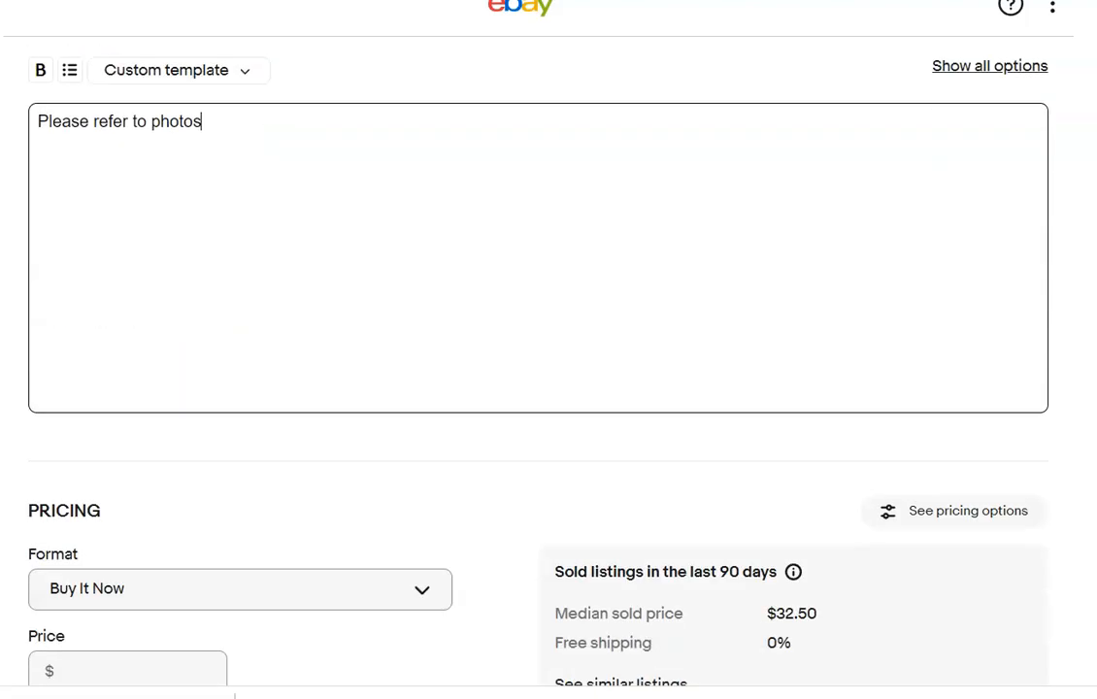
scroll(548, 369, "down", 4)
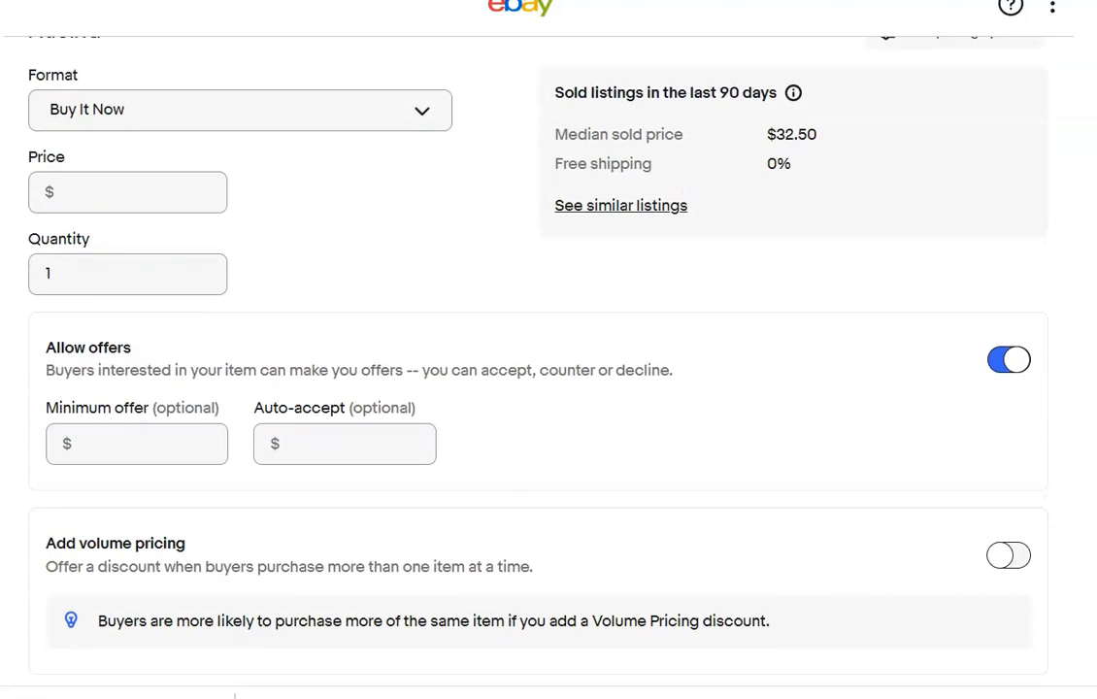
scroll(549, 369, "up", 1)
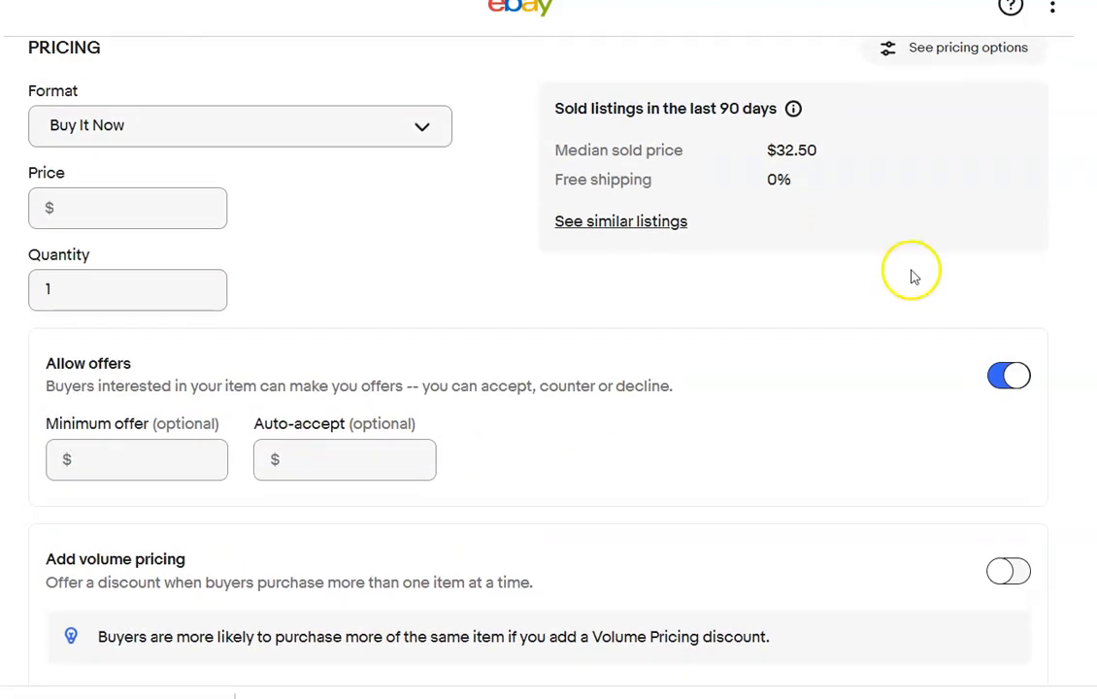
left_click(156, 209)
type("40.00")
left_click(1060, 310)
Set the Adidas pants' shipping policy to Priority Flat rate bubble mailer.
scroll(1060, 311, "down", 5)
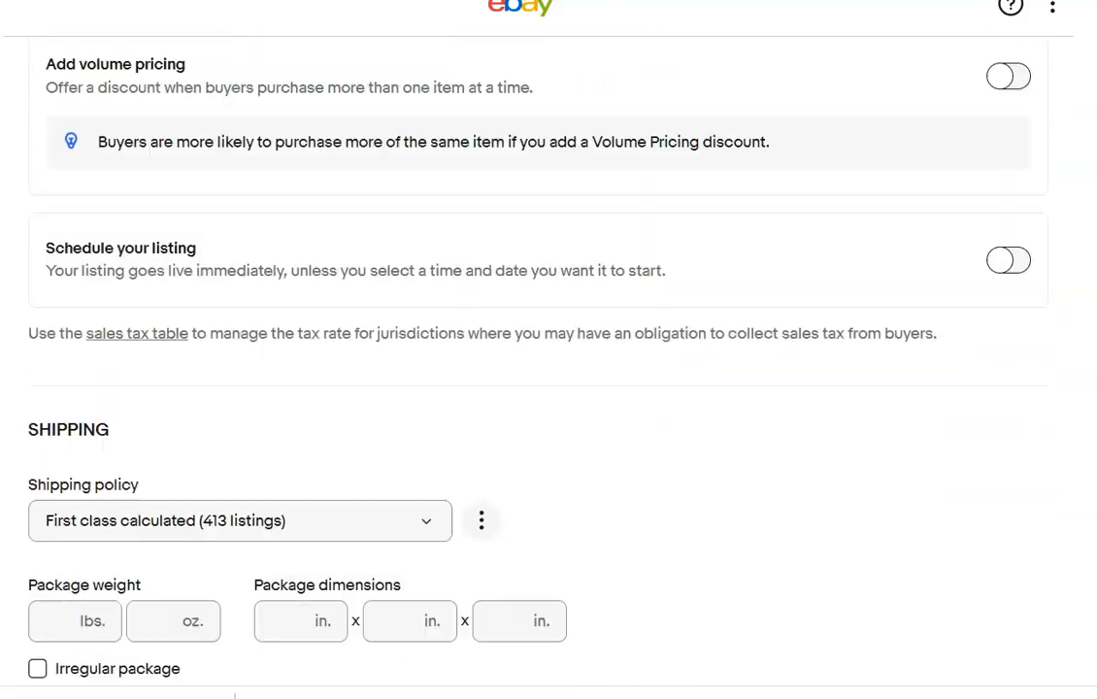
scroll(549, 350, "down", 3)
left_click(418, 249)
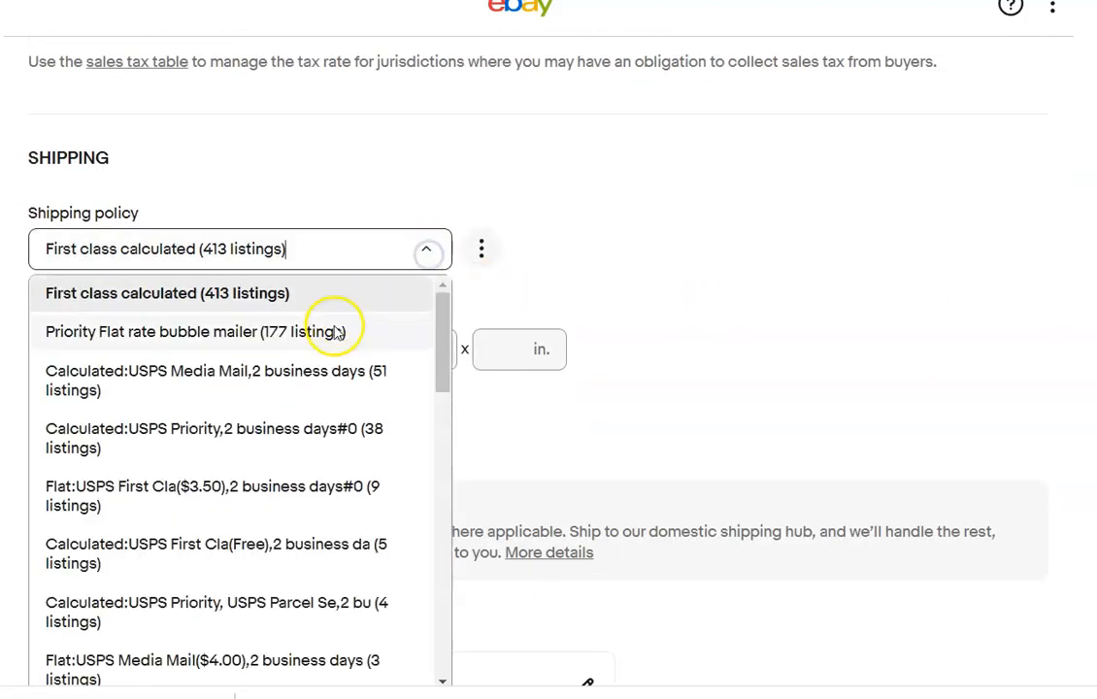
left_click(336, 332)
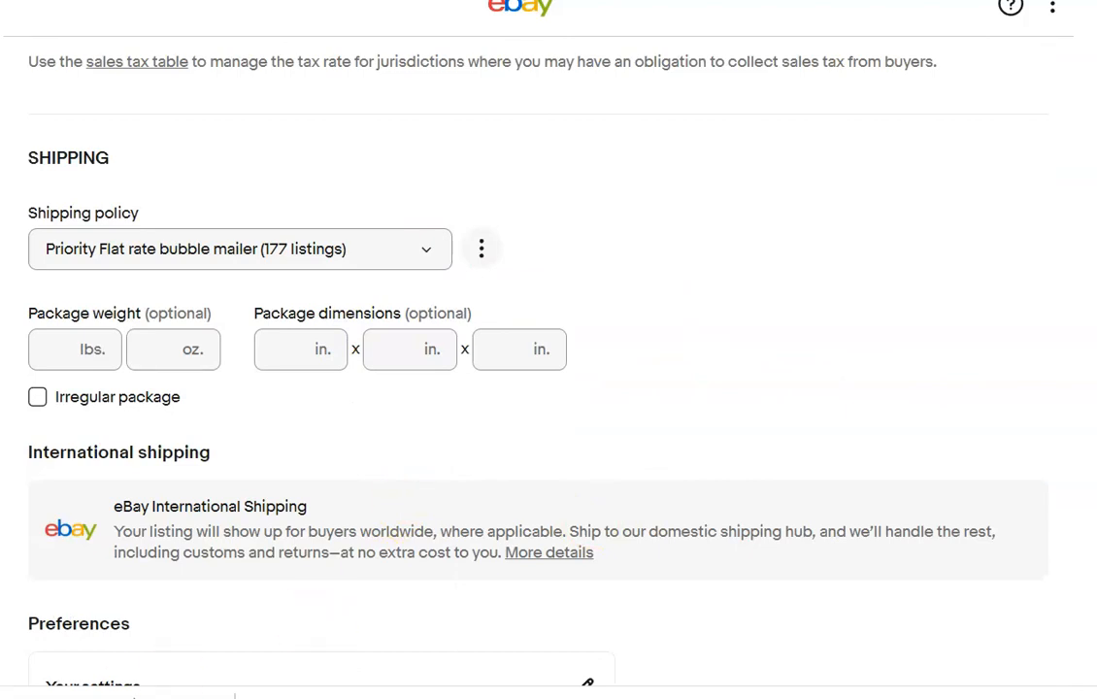
Make the folded-jeans picture the Banana Republic listing's main photo and save it rotated 90 degrees clockwise.
left_click(452, 626)
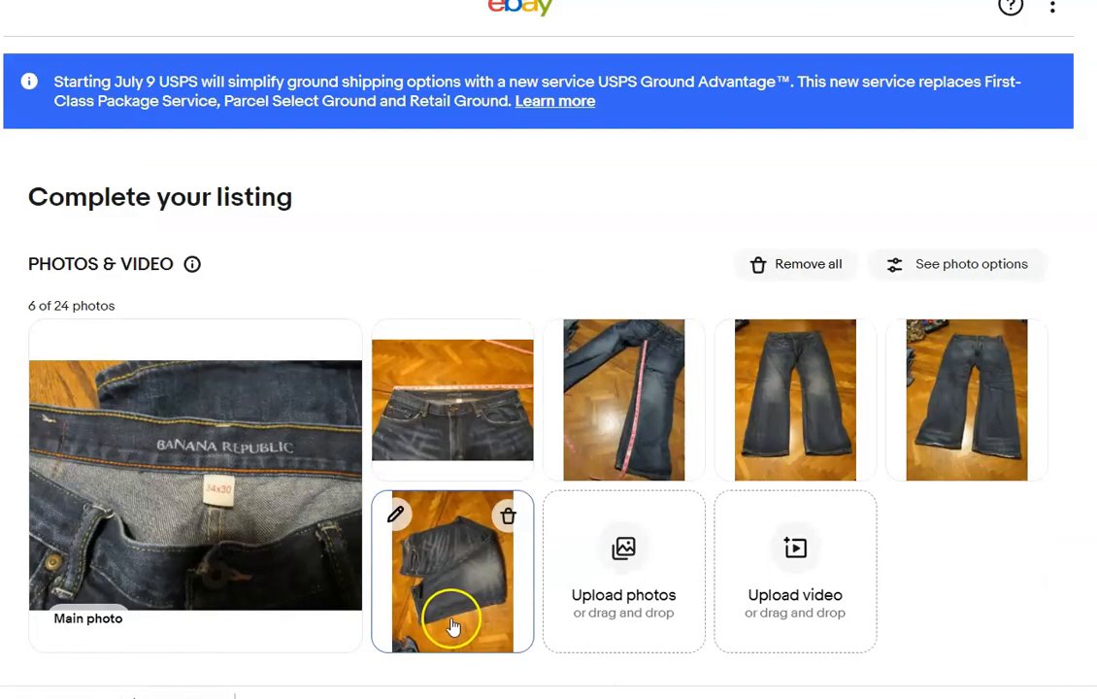
mouse_move(452, 626)
left_mouse_down()
mouse_move(248, 537)
mouse_move(216, 540)
left_mouse_up()
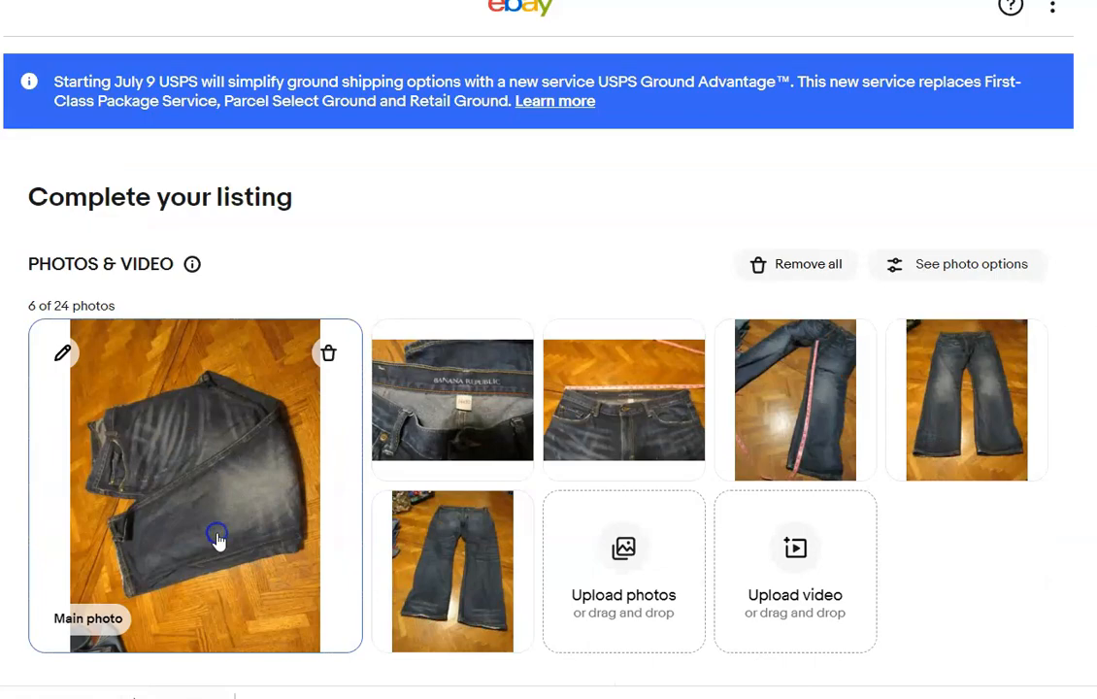
left_click(64, 361)
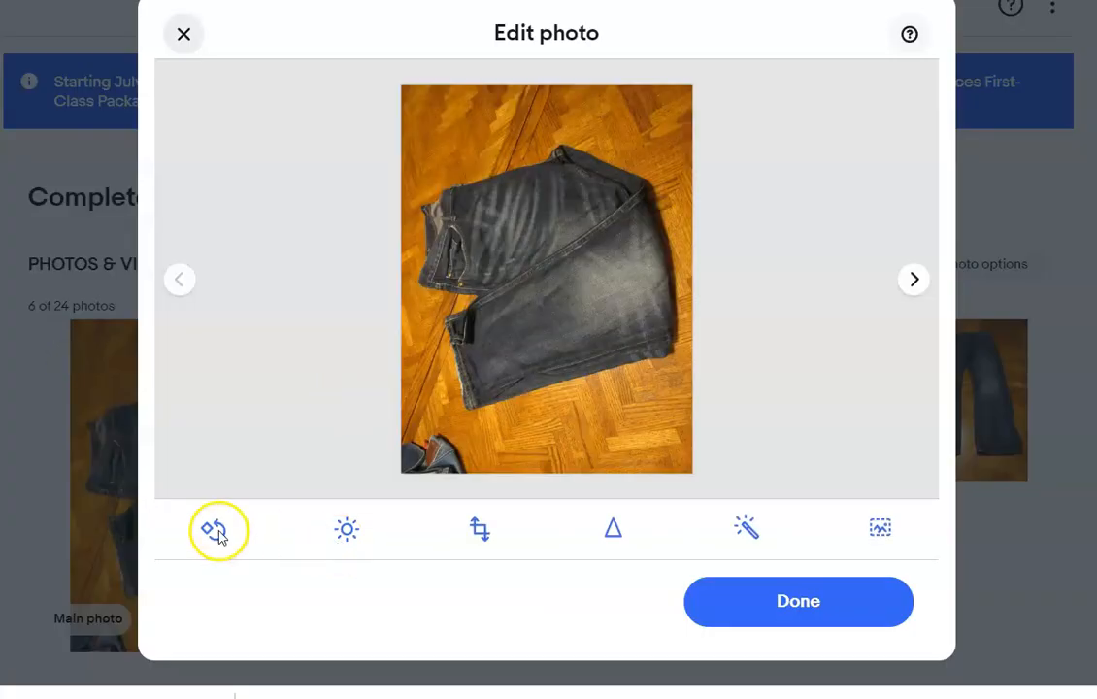
left_click(214, 529)
left_click(215, 531)
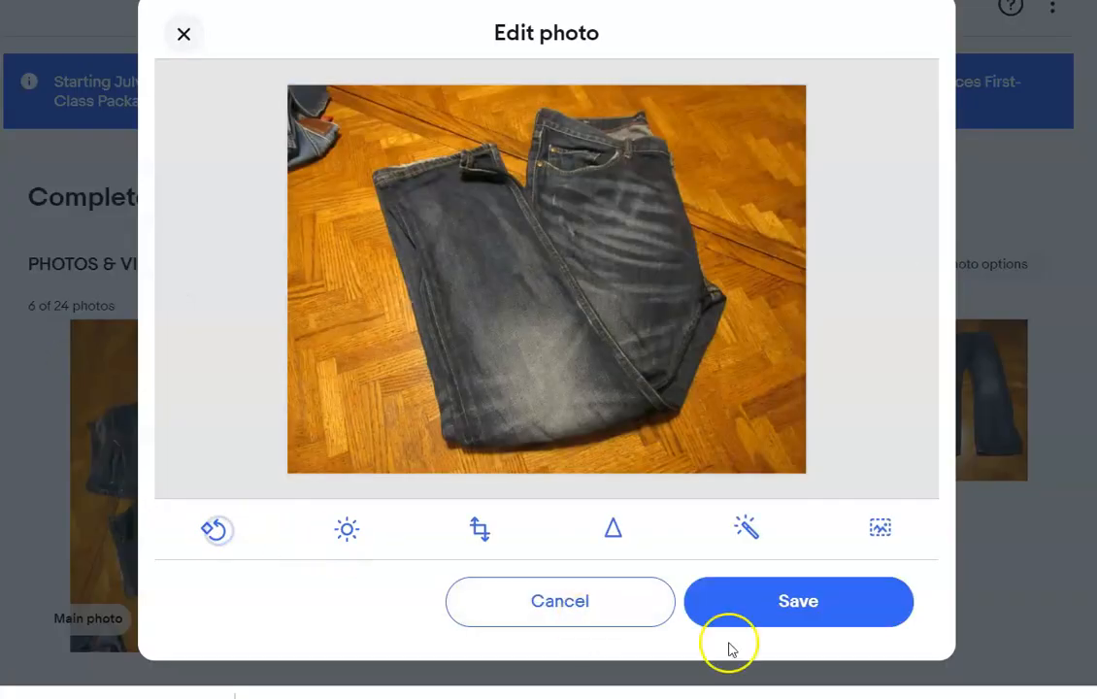
left_click(793, 615)
left_click(786, 621)
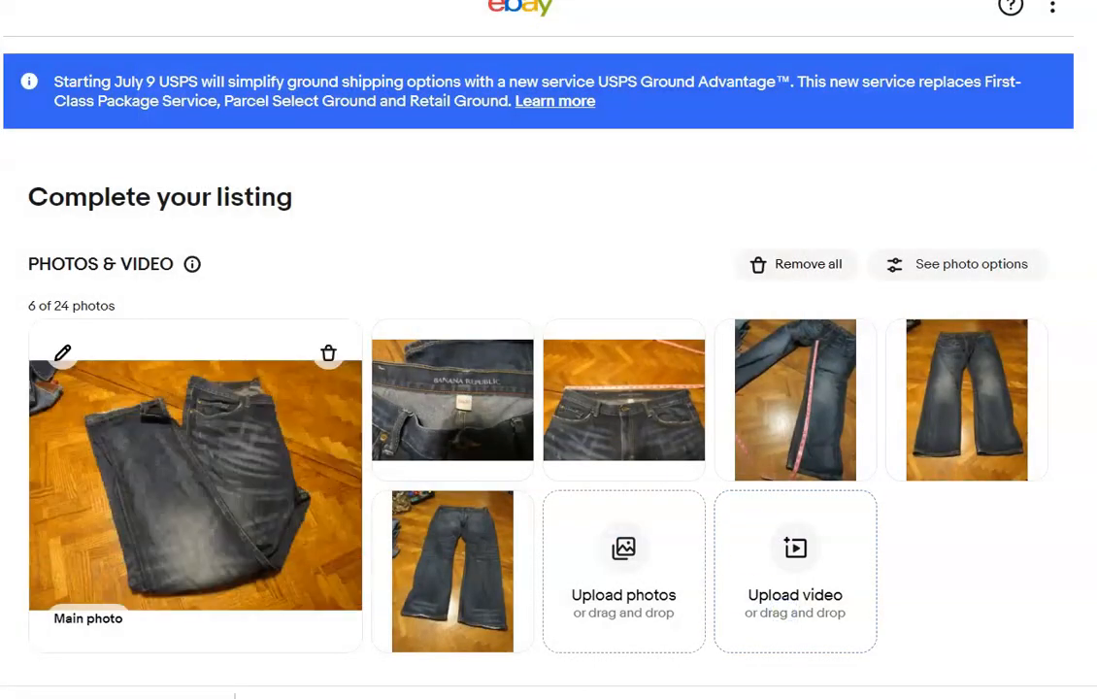
Title the listing "Banana Republic Jeans 34 x 30" and apply the suggested Brand: Banana Republic and Type: Jeans specifics.
scroll(549, 388, "down", 5)
left_click(735, 328)
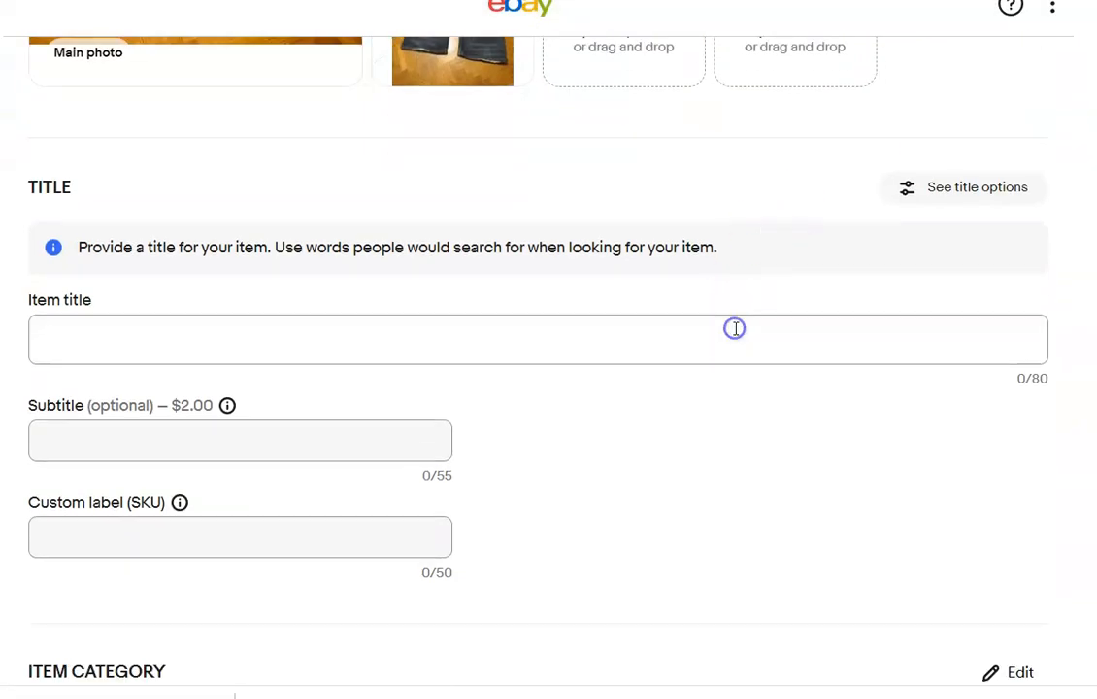
type("Banana Re")
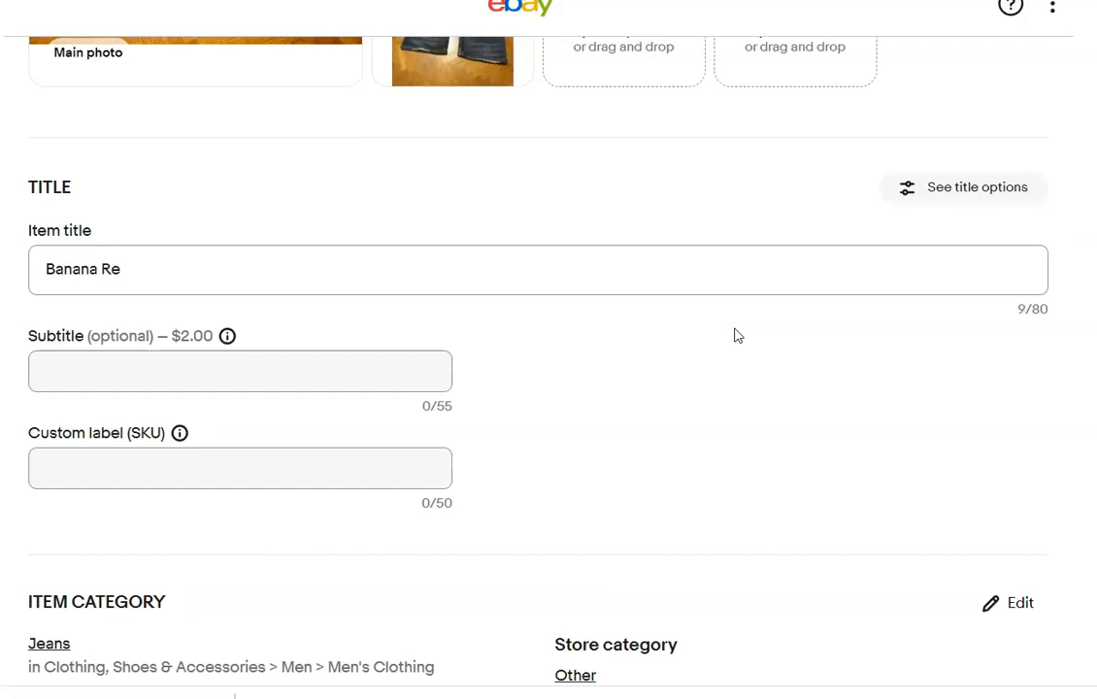
type("public Jeans 34 x 30")
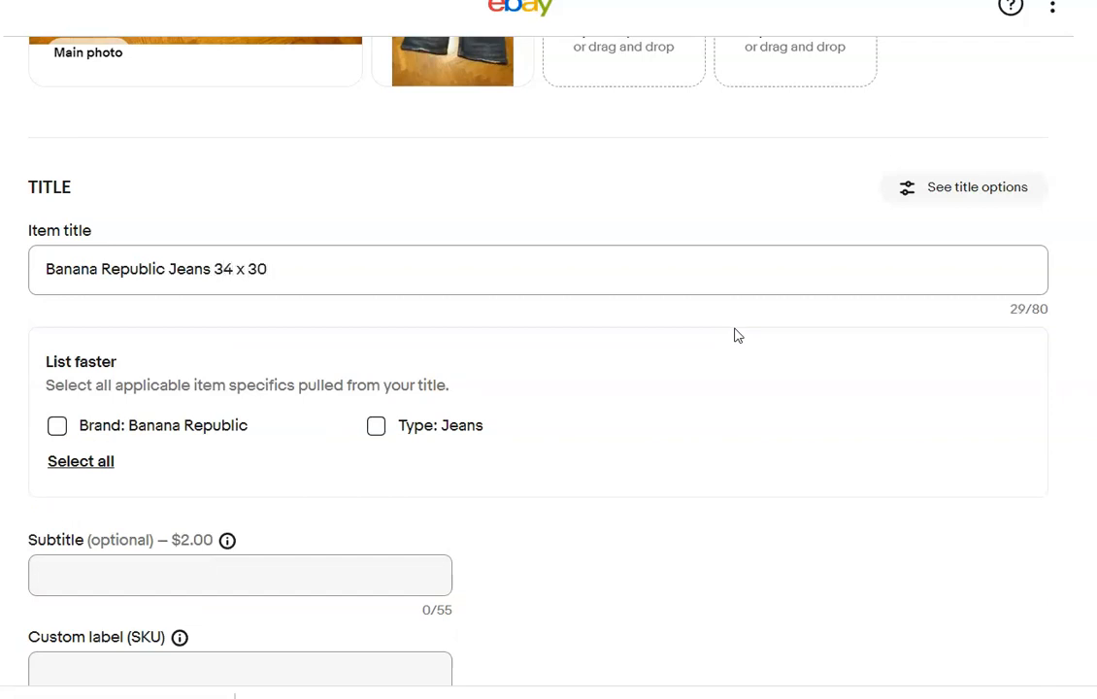
left_click(57, 425)
left_click(376, 425)
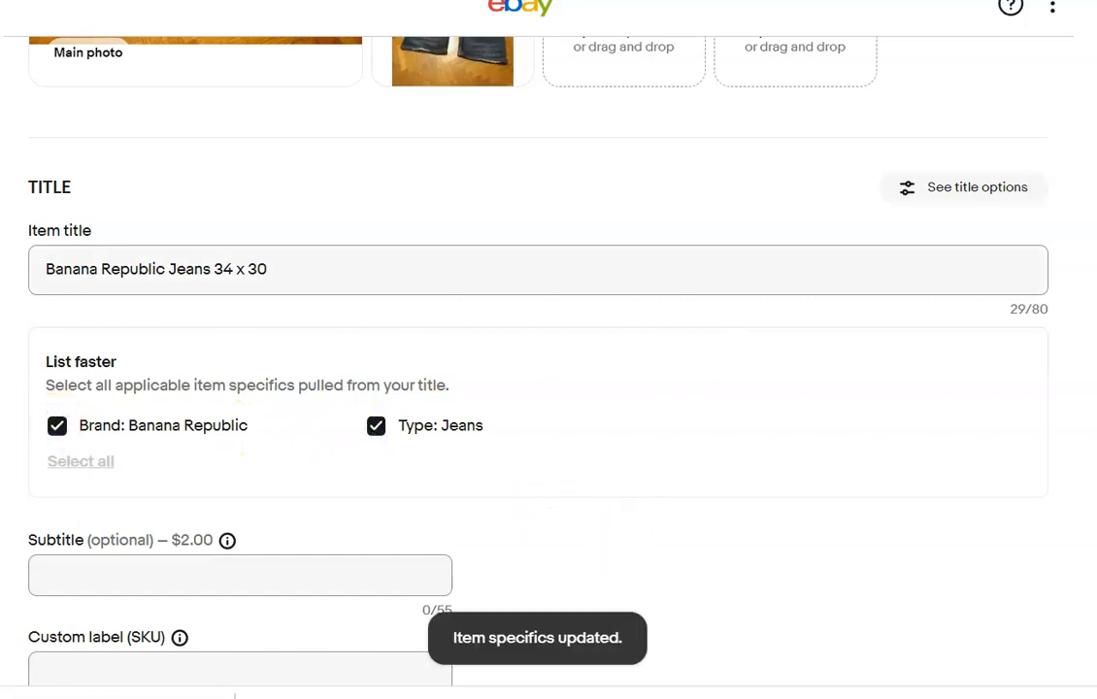
Set the Banana Republic jeans' specifics to size type Regular, size 34, color Blue, style Straight, department Men and inseam 30 in.
scroll(537, 350, "down", 7)
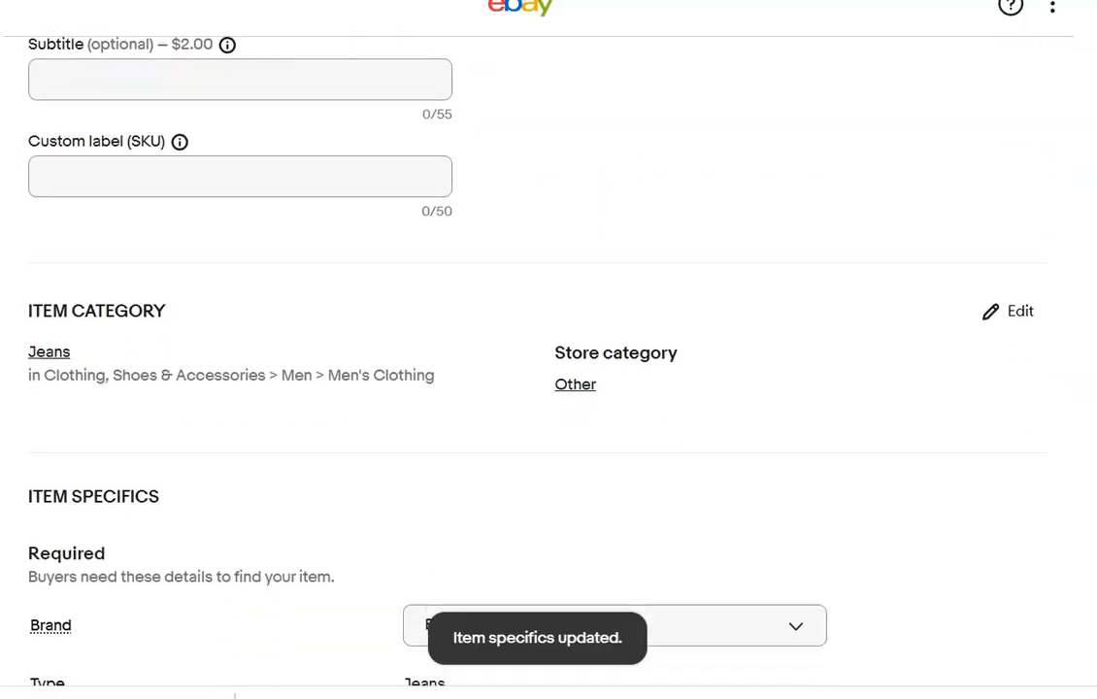
scroll(537, 349, "down", 4)
left_click(450, 133)
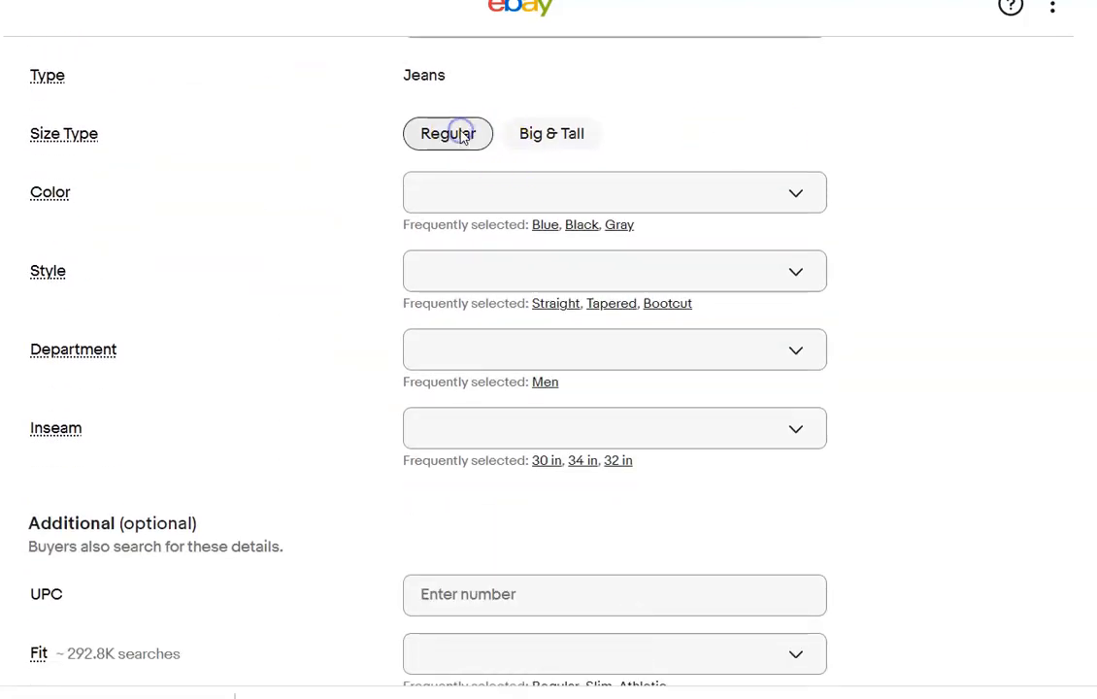
left_click(544, 227)
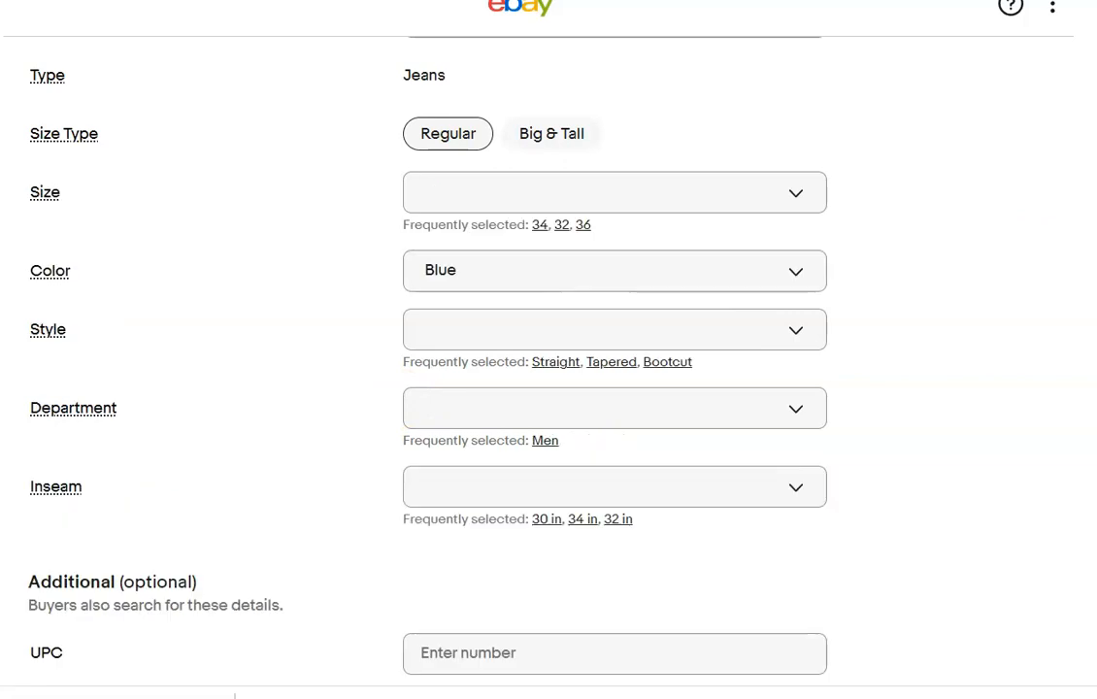
left_click(539, 228)
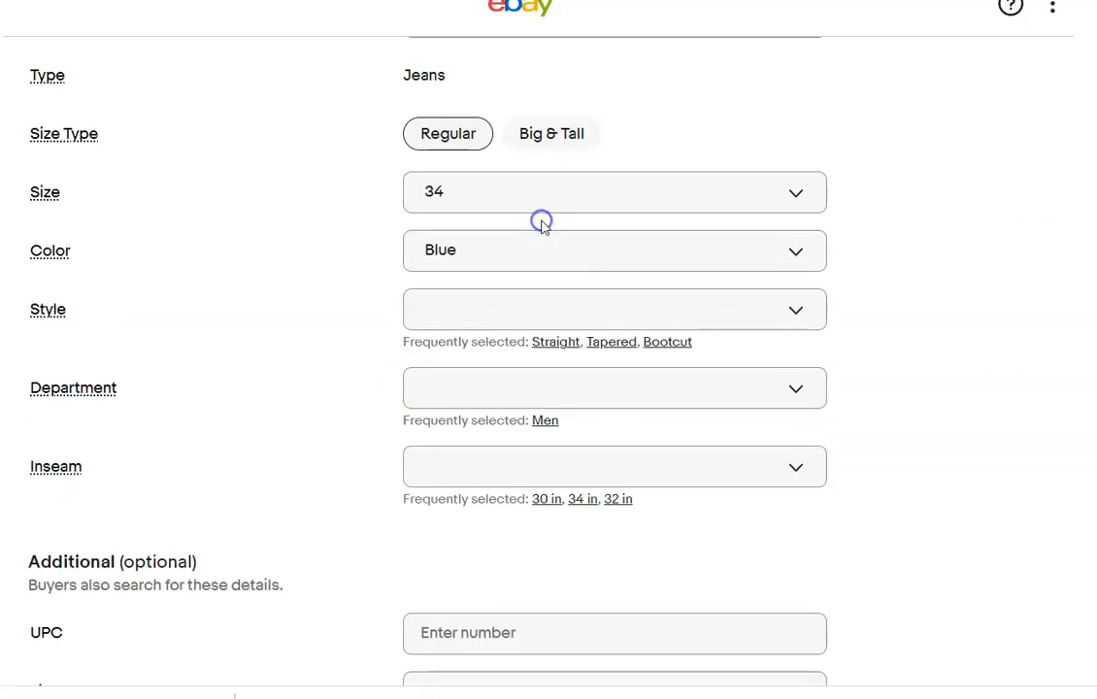
left_click(546, 502)
left_click(544, 420)
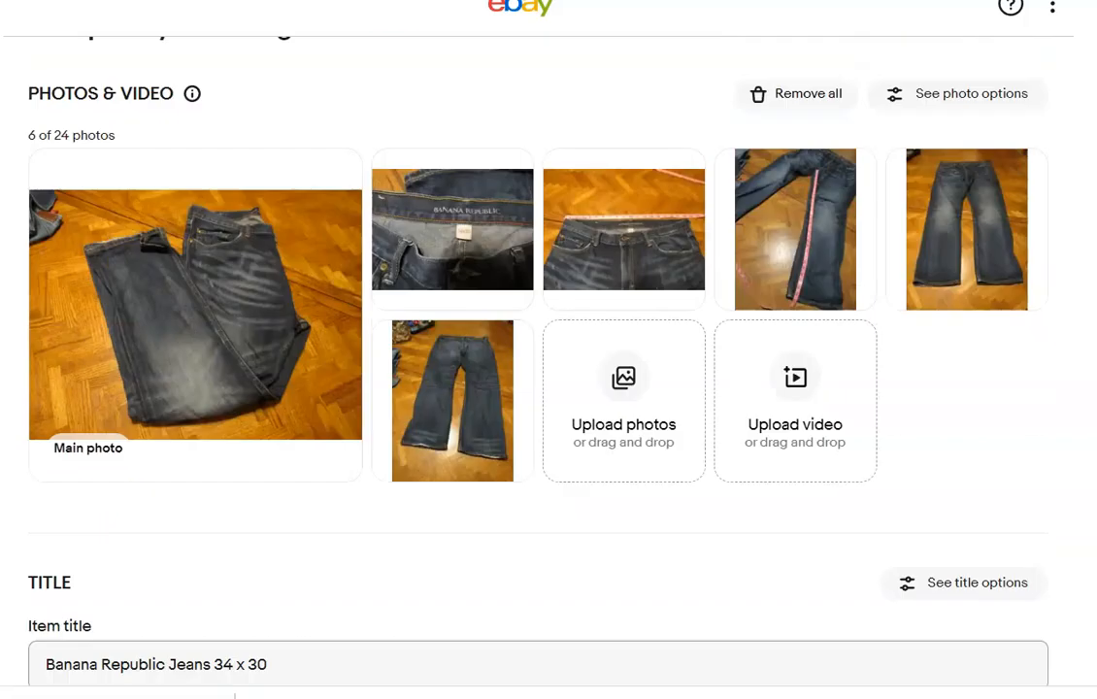
scroll(539, 359, "up", 1)
scroll(539, 359, "down", 4)
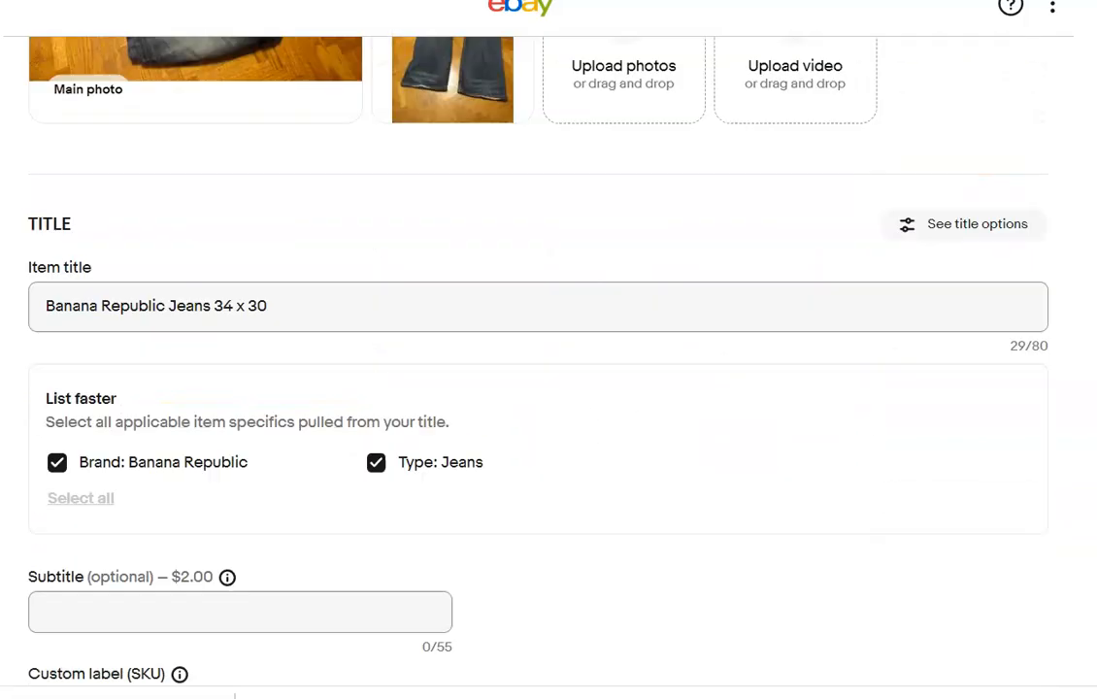
scroll(587, 258, "down", 10)
left_click(543, 315)
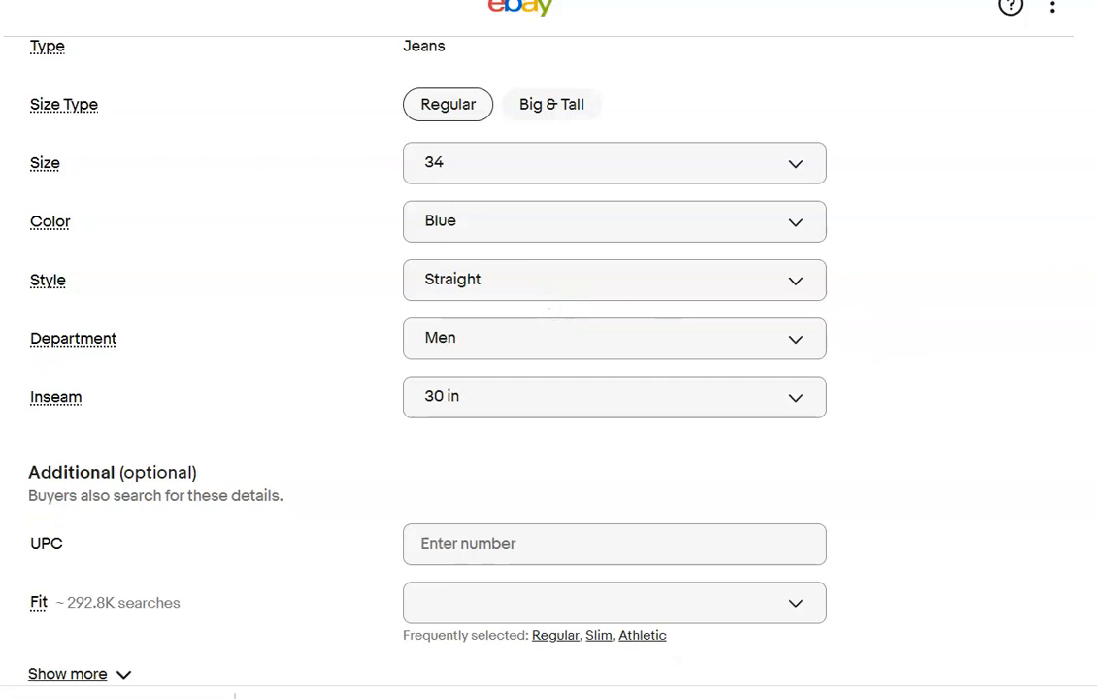
Mark the Banana Republic jeans as Pre-owned with condition note "No rips or stains" and enter the description "Please refer to photos".
scroll(930, 351, "down", 8)
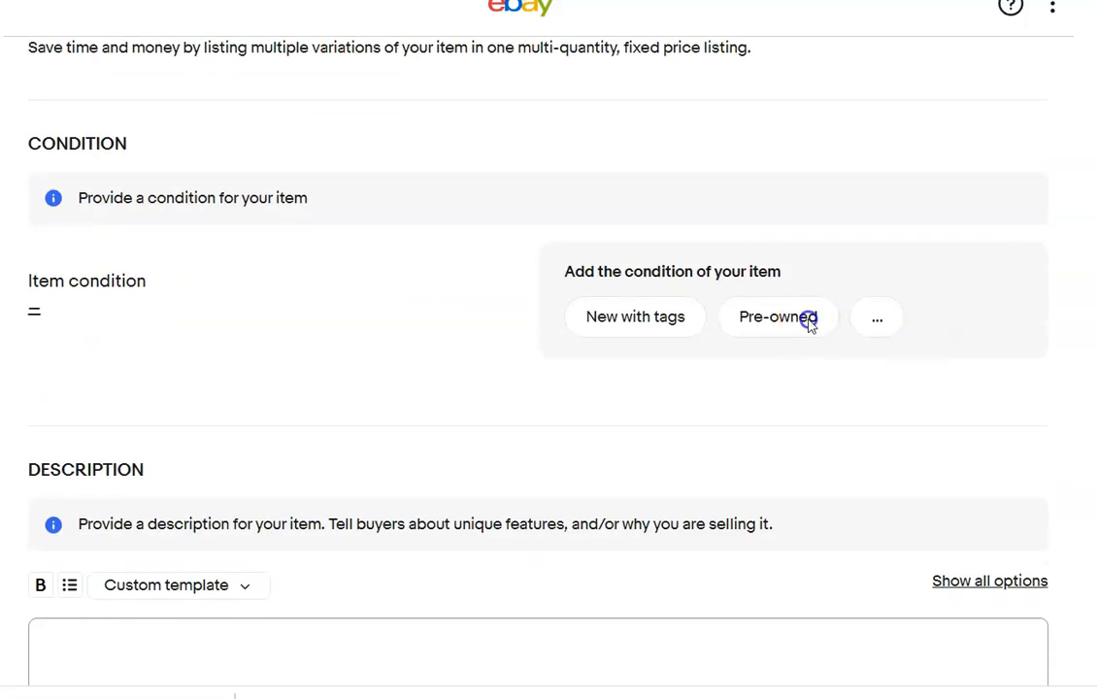
left_click(807, 318)
left_click(402, 313)
type("No rips or stains")
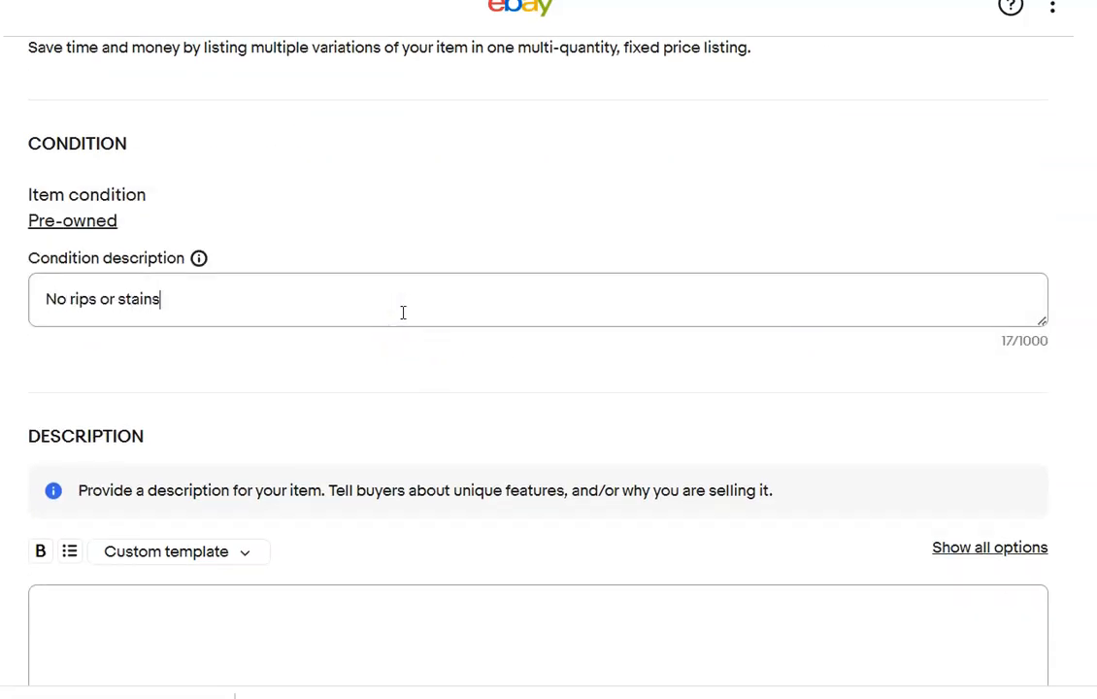
left_click(380, 657)
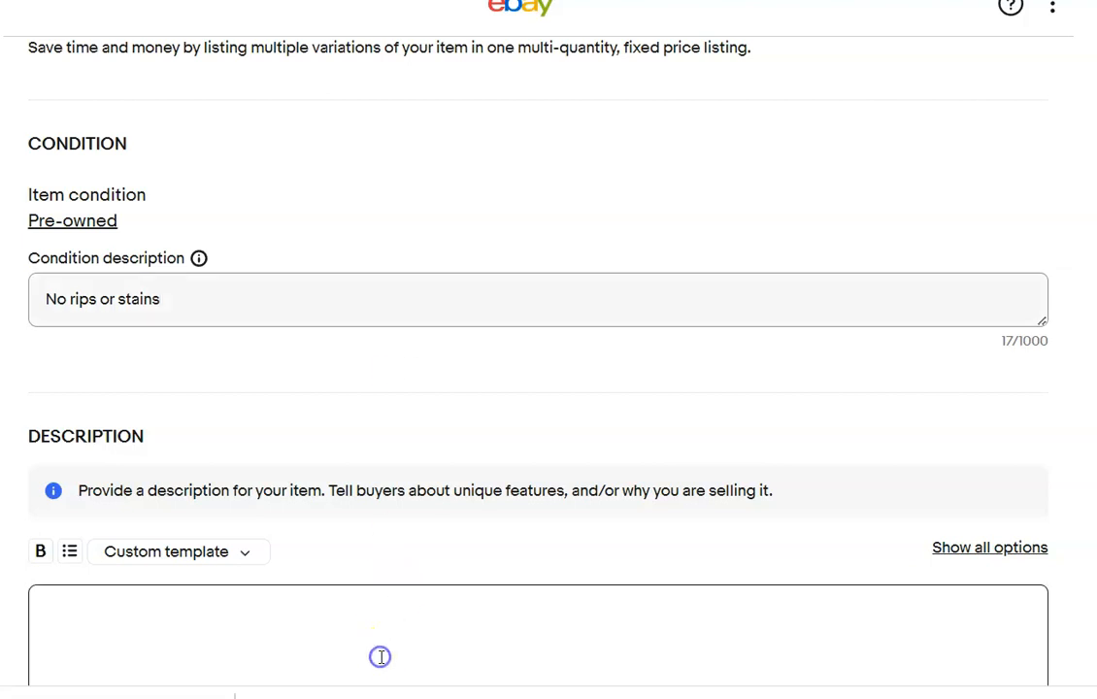
type("Please refer to photos")
Set the Banana Republic jeans' price to $25.00 and the shipping policy to Priority Flat rate bubble mailer.
scroll(492, 286, "down", 10)
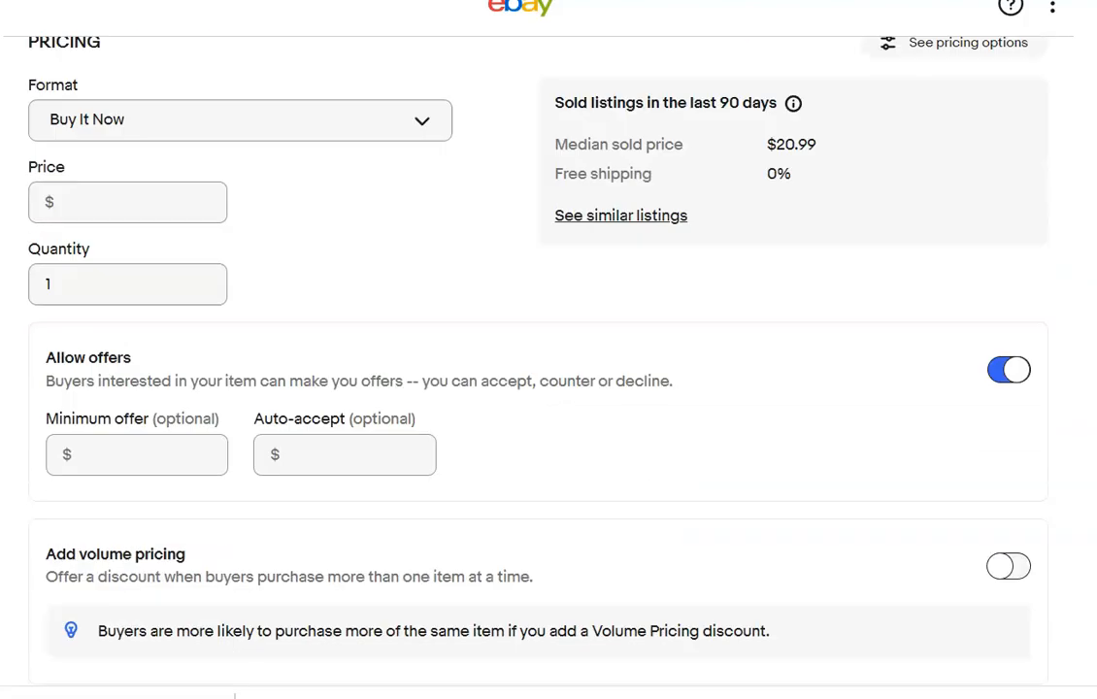
left_click(109, 161)
type("25.00")
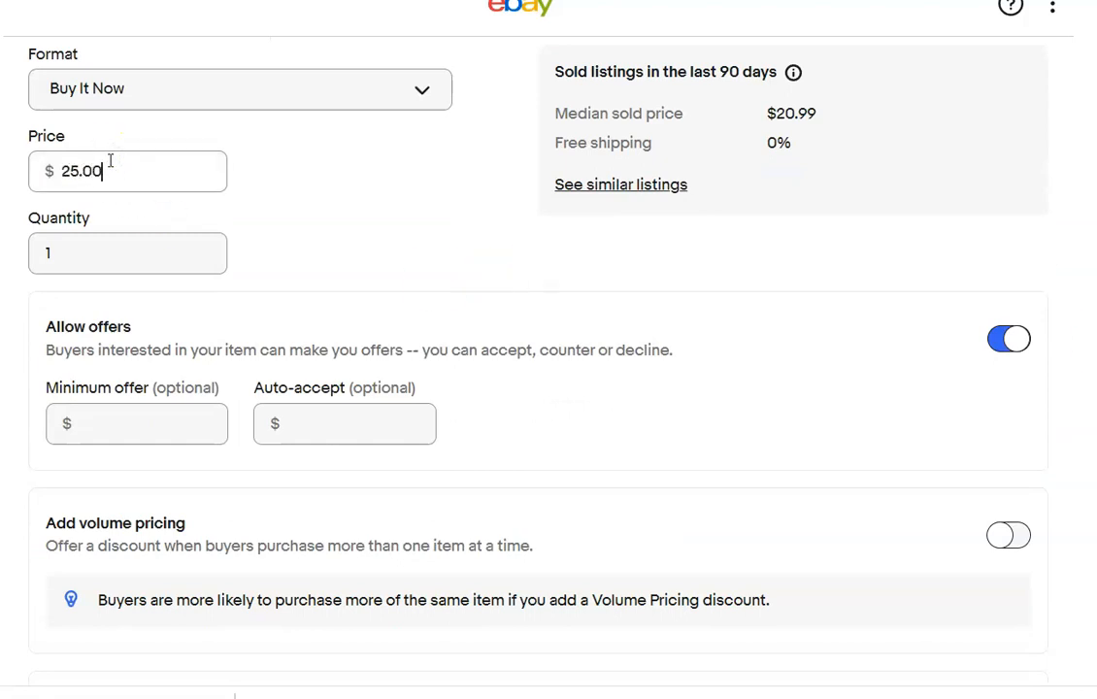
scroll(407, 355, "down", 7)
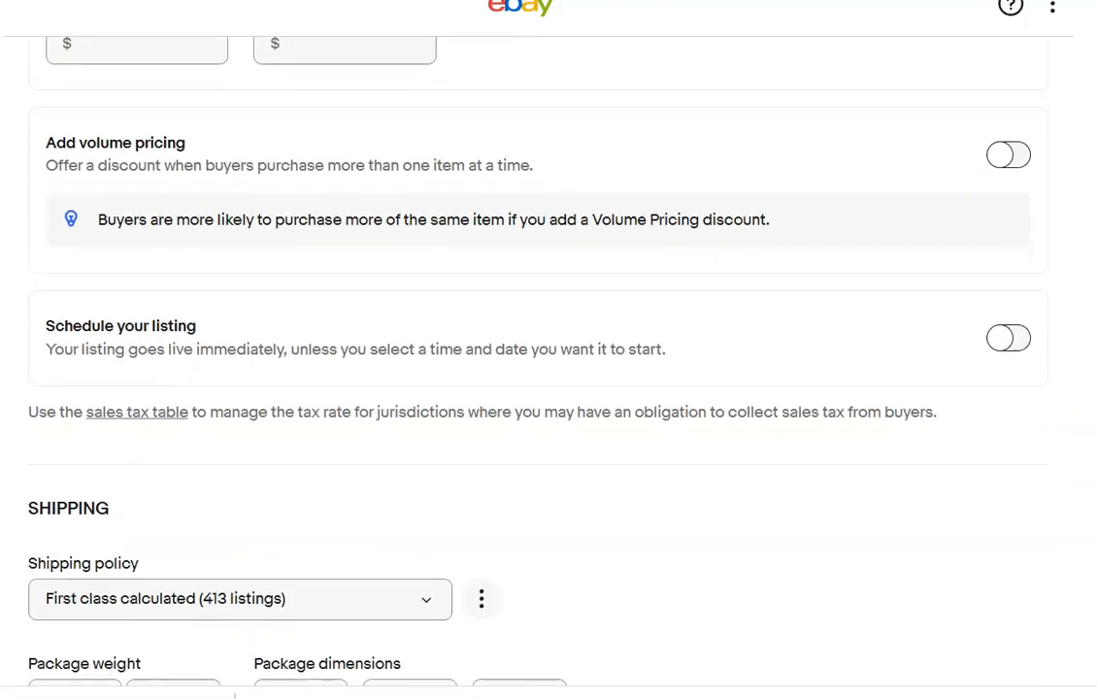
left_click(424, 328)
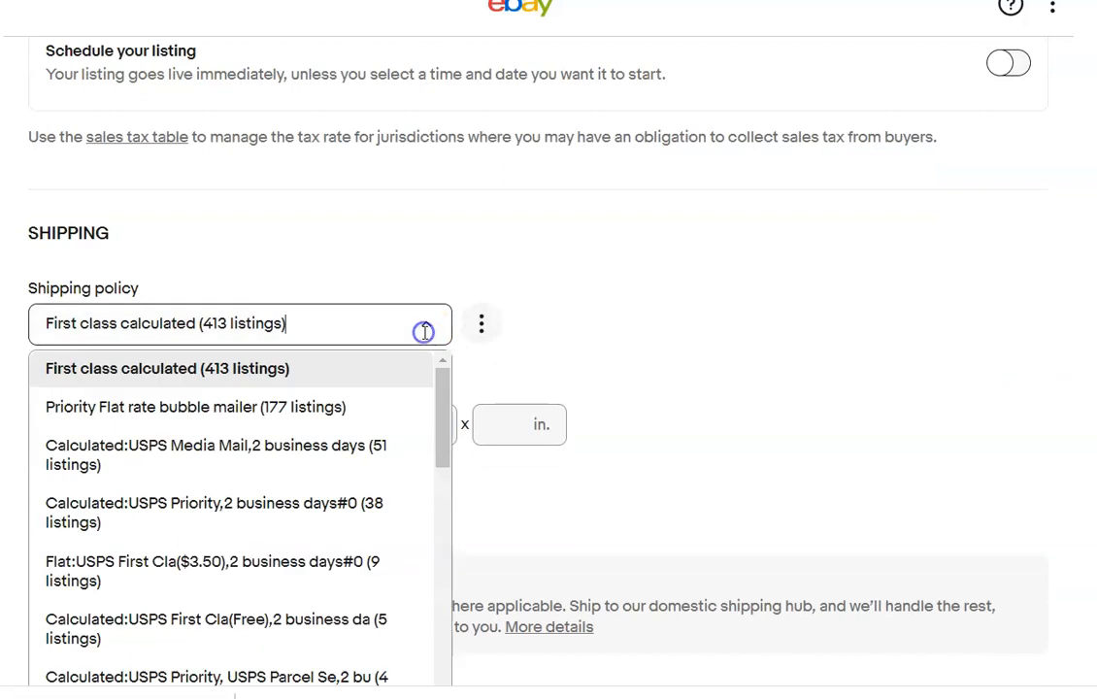
left_click(367, 407)
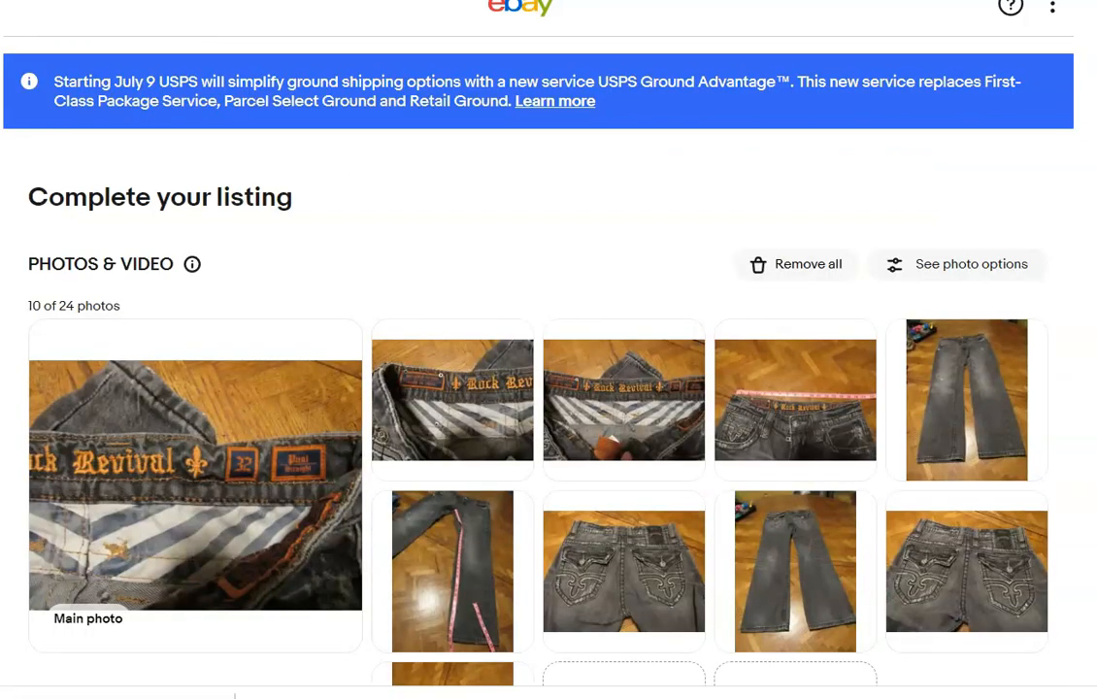
Make the folded-jeans picture the Rock Revival listing's main photo and save it rotated 90 degrees clockwise.
scroll(624, 367, "down", 3)
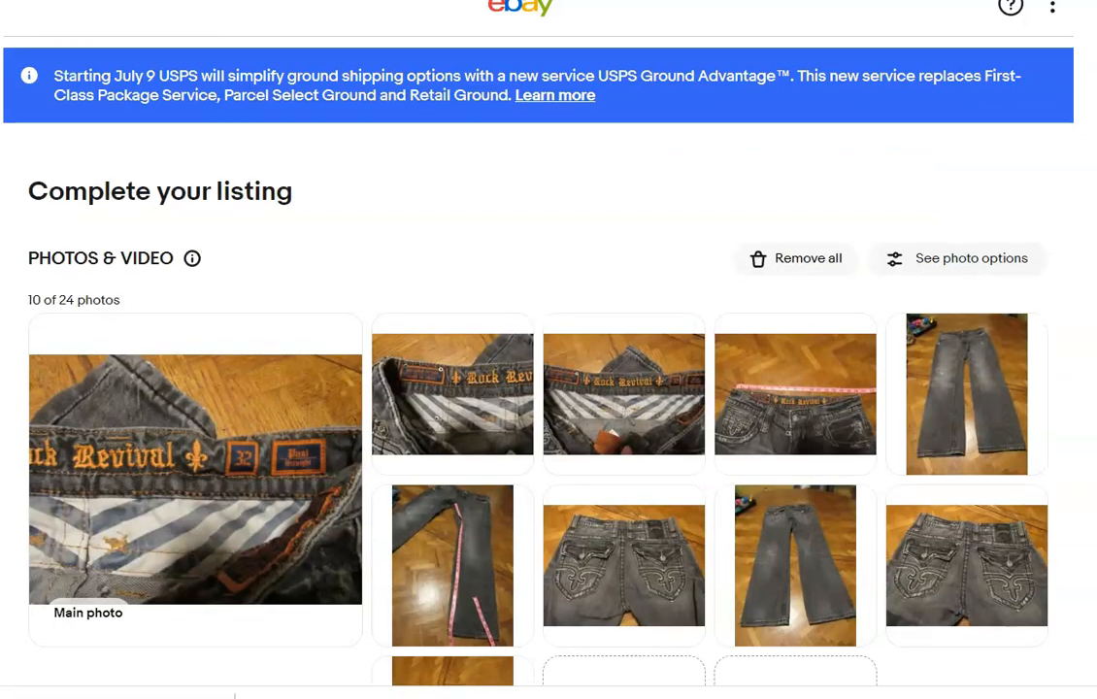
left_click_drag(490, 475, 239, 264)
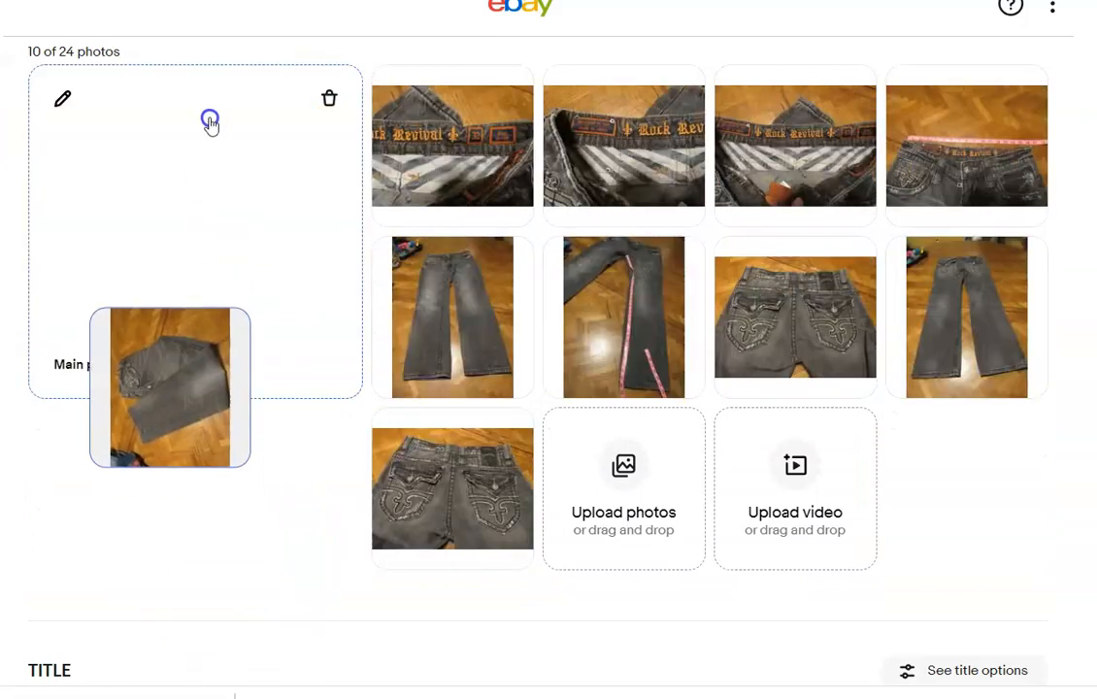
left_click(62, 98)
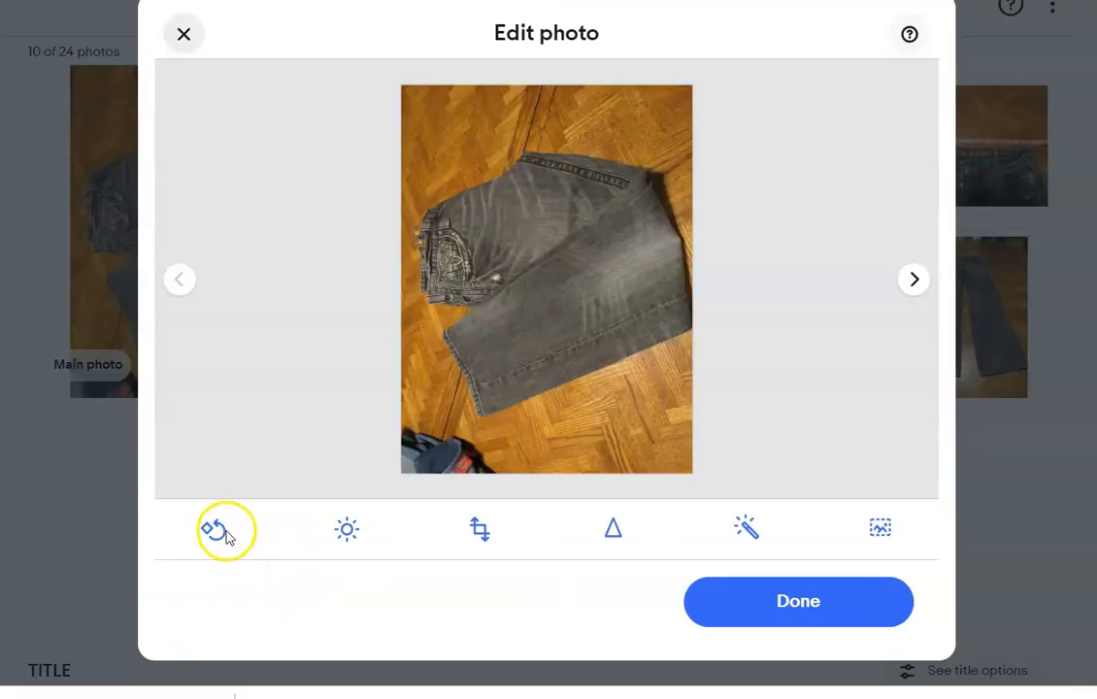
left_click(214, 528)
left_click(215, 528)
left_click(215, 528)
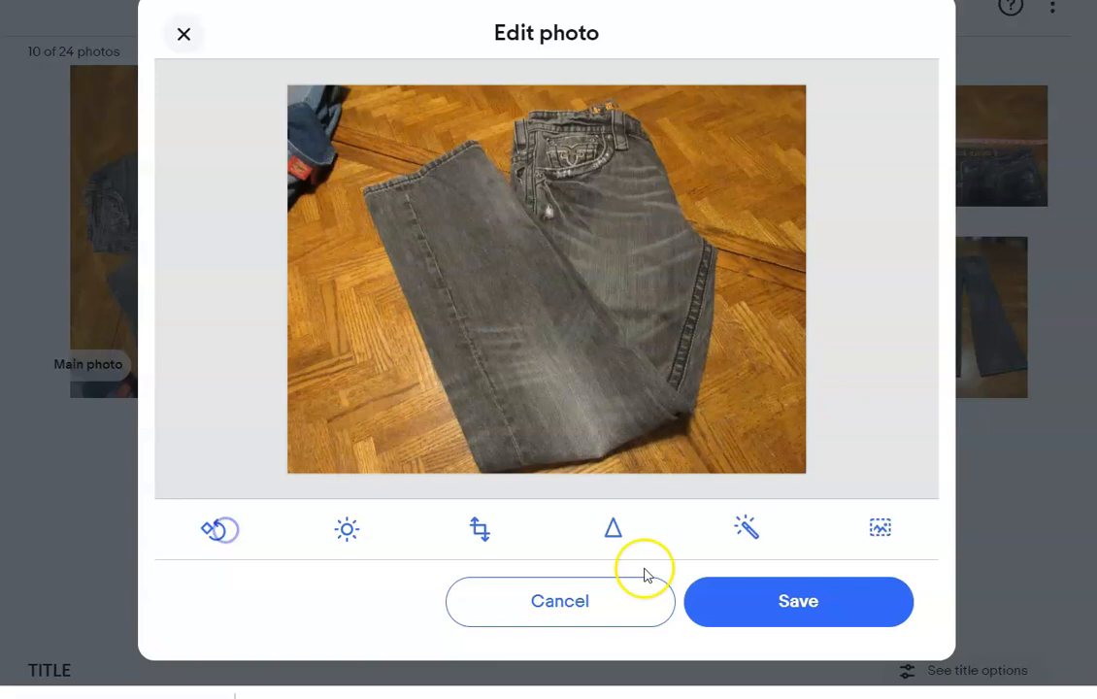
left_click(798, 619)
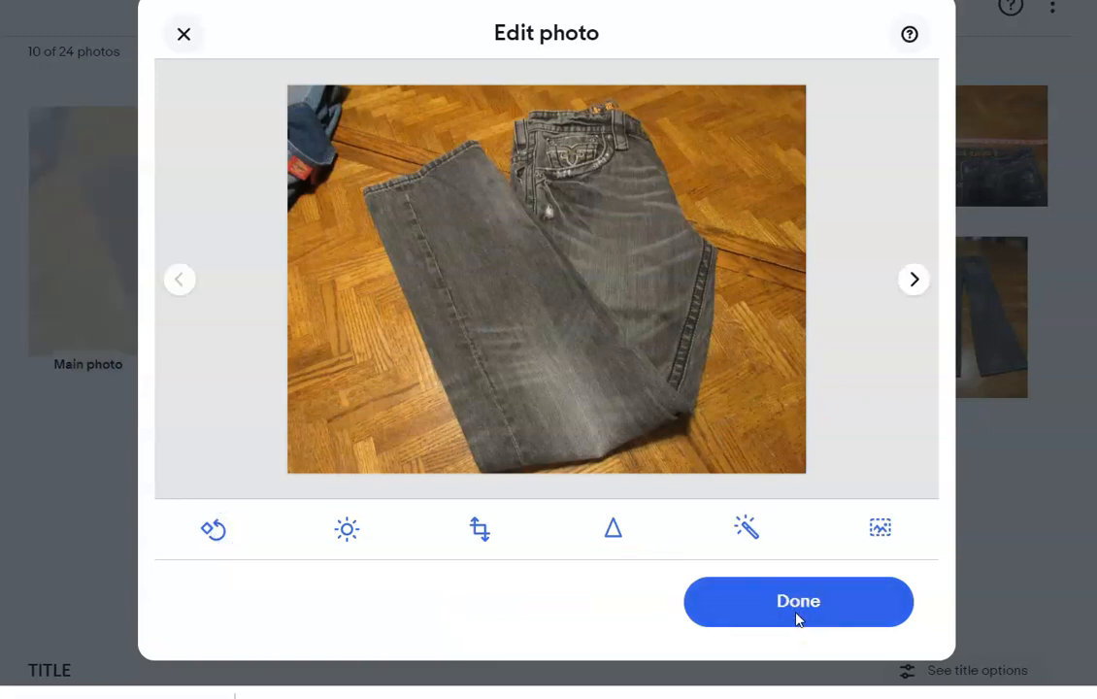
left_click(797, 602)
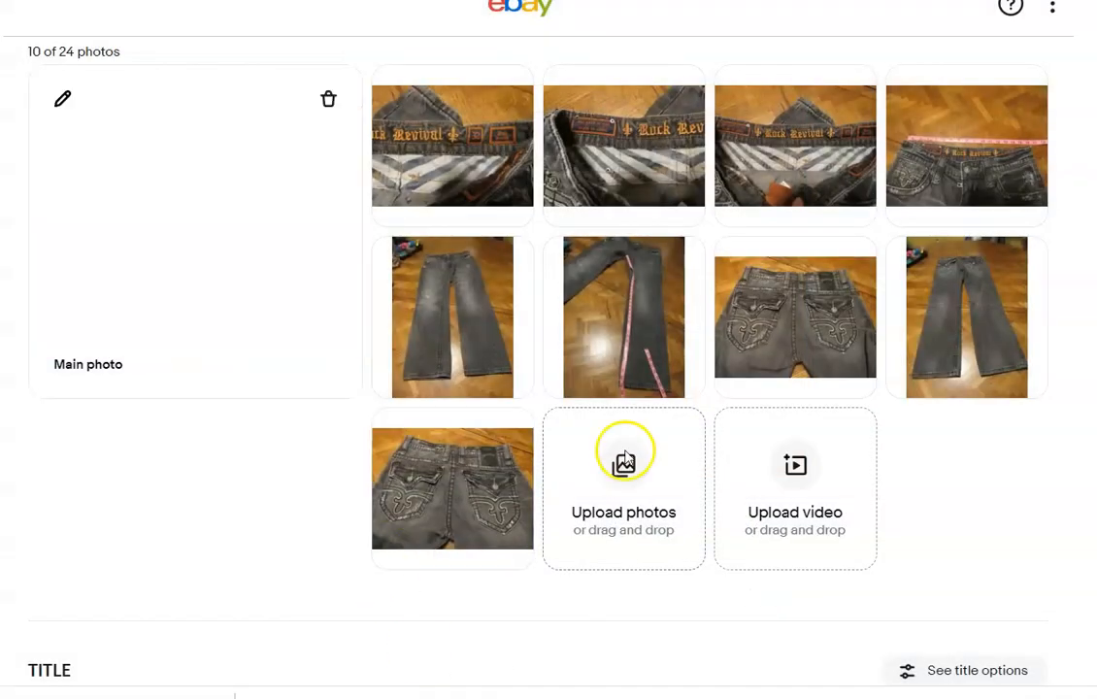
Title the Rock Revival listing "Rock Revival Size 32 Paul Straight".
scroll(548, 389, "down", 5)
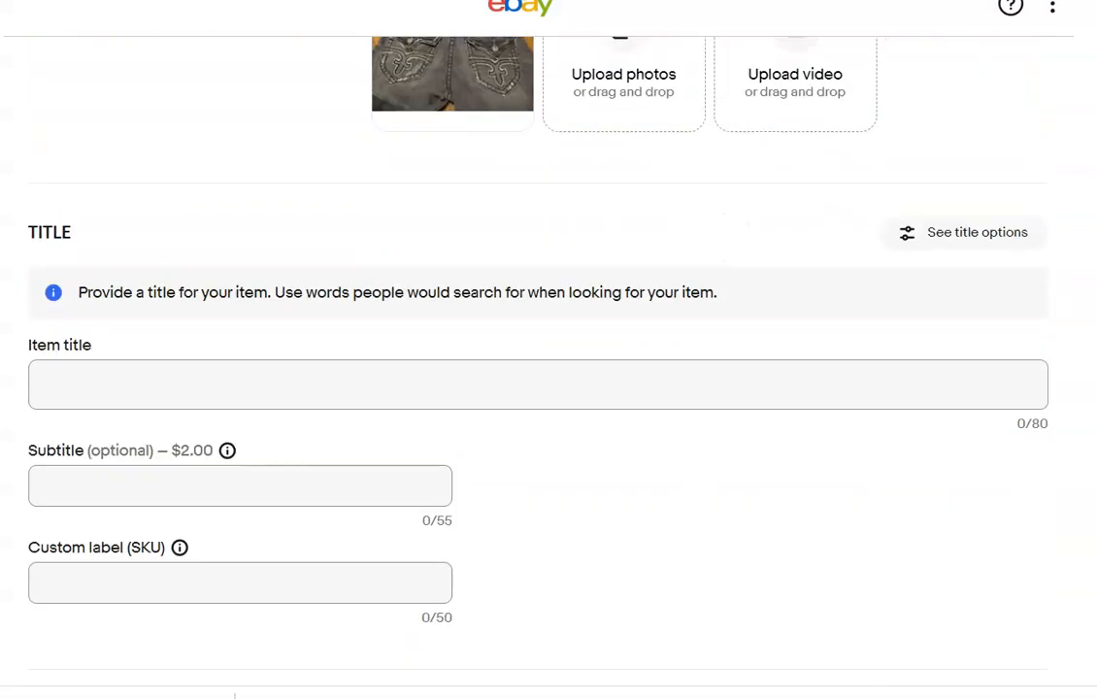
left_click(569, 198)
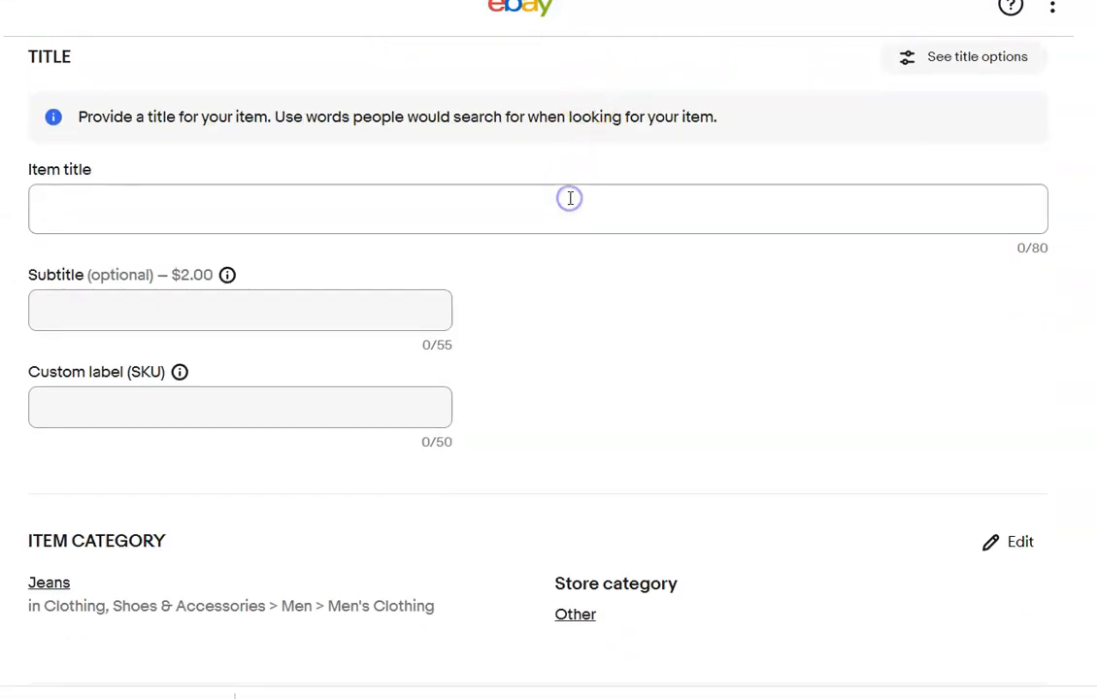
type("Rock ")
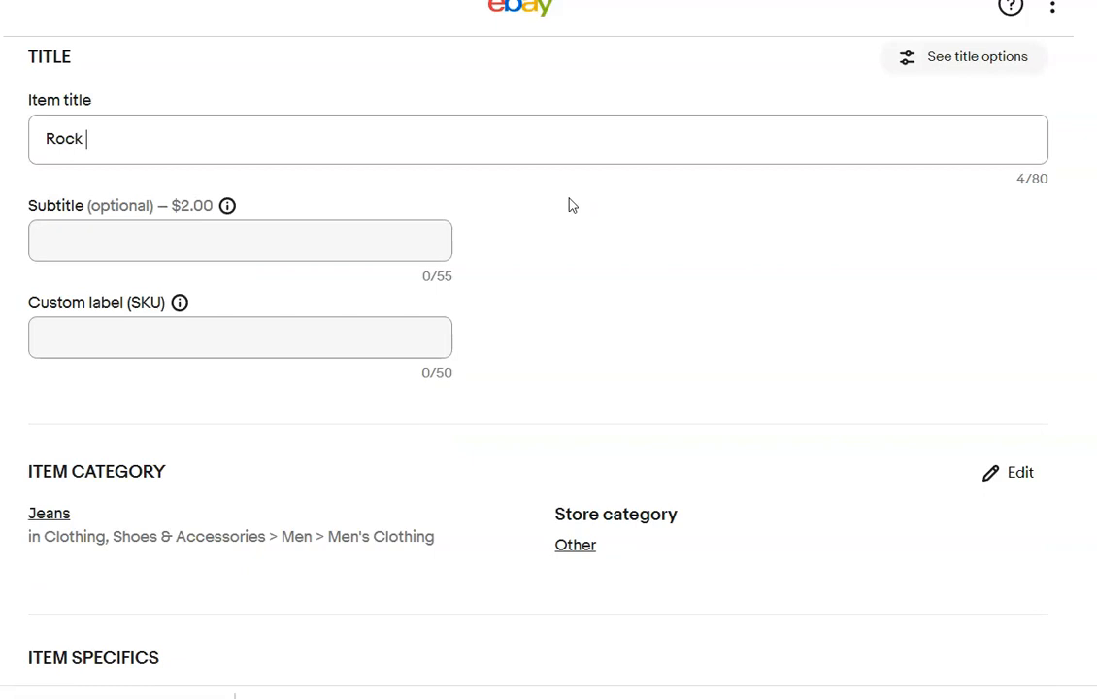
type("Revival")
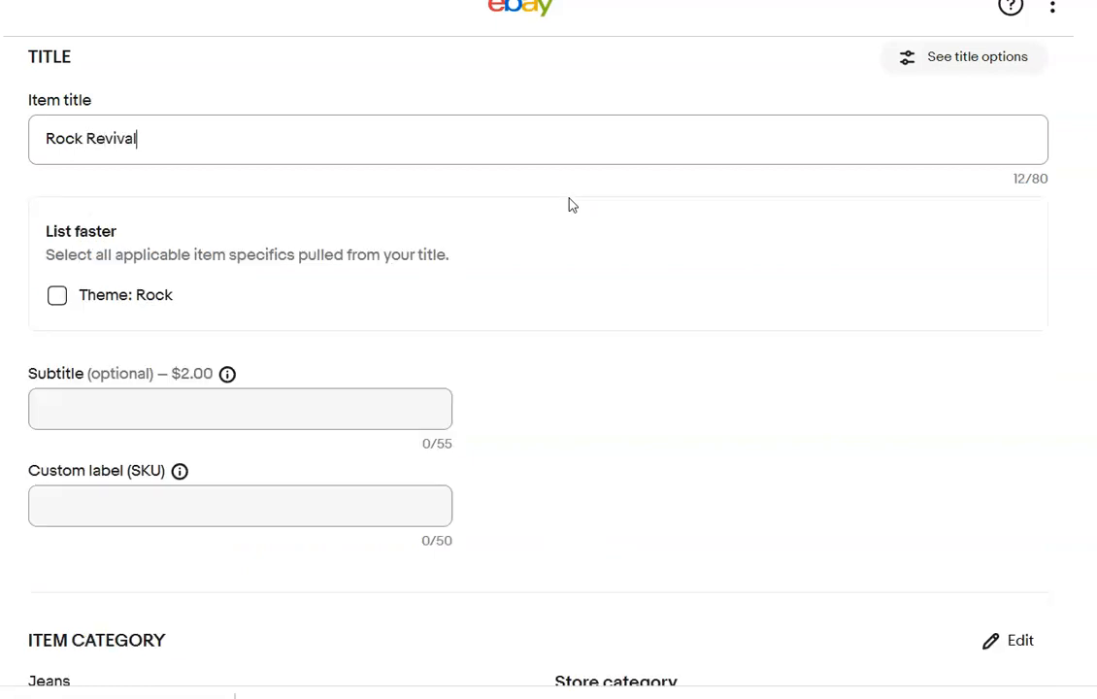
type(" Size 32 Paul Straight")
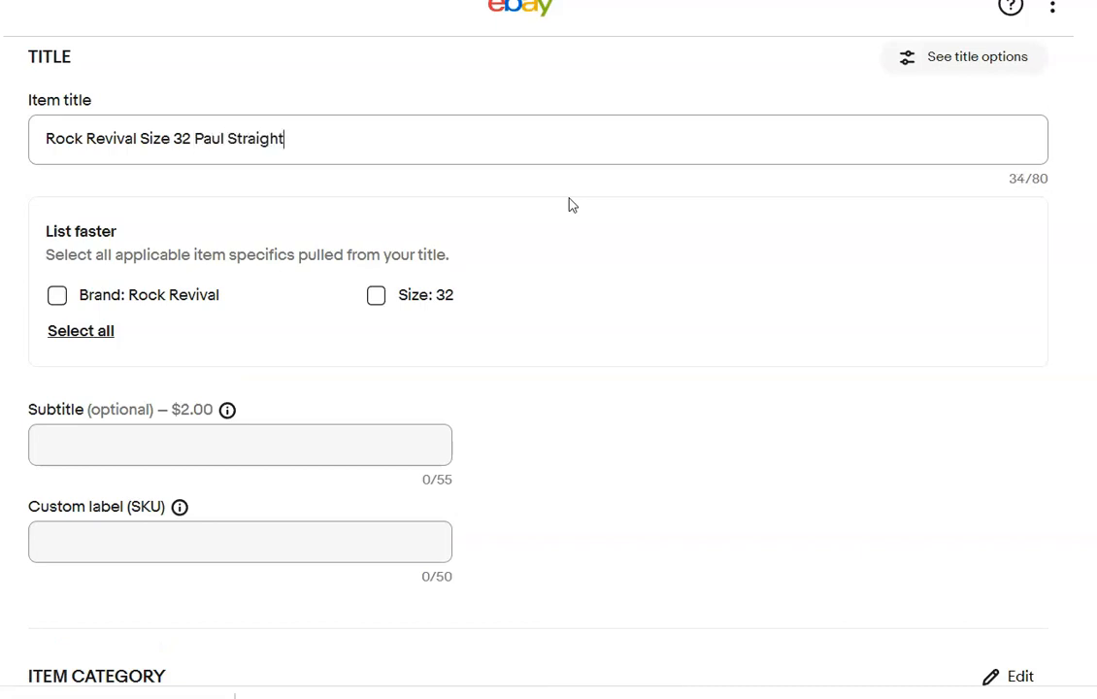
Apply the title-based suggestions for brand Rock Revival and style Straight to the item specifics.
left_click(56, 295)
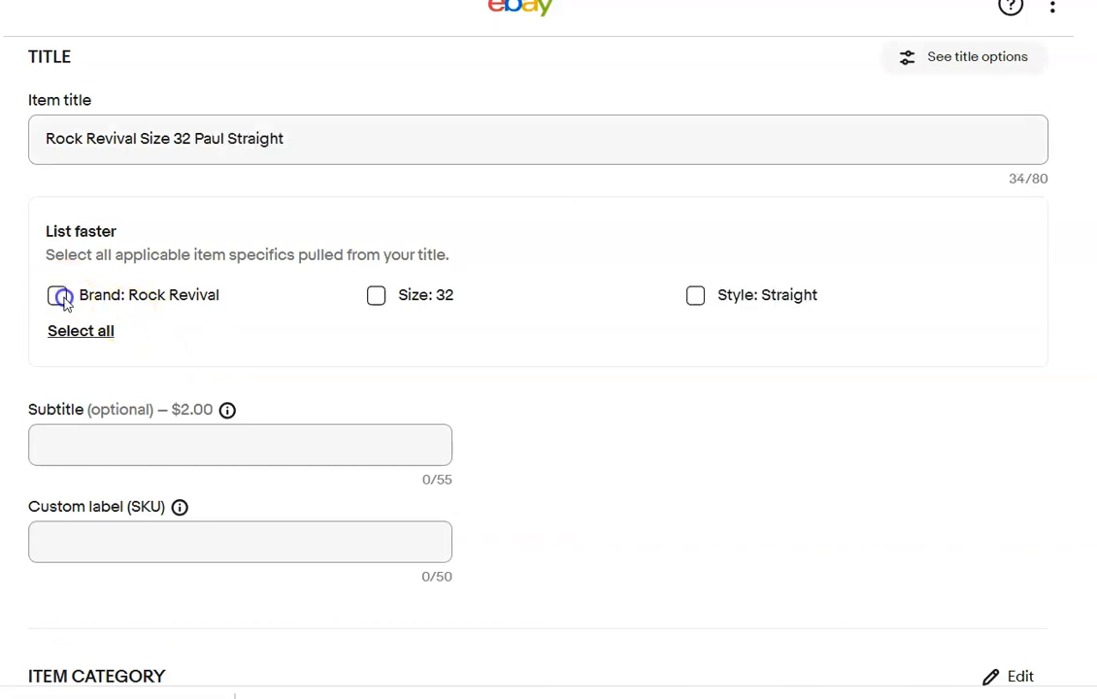
left_click(375, 296)
left_click(697, 297)
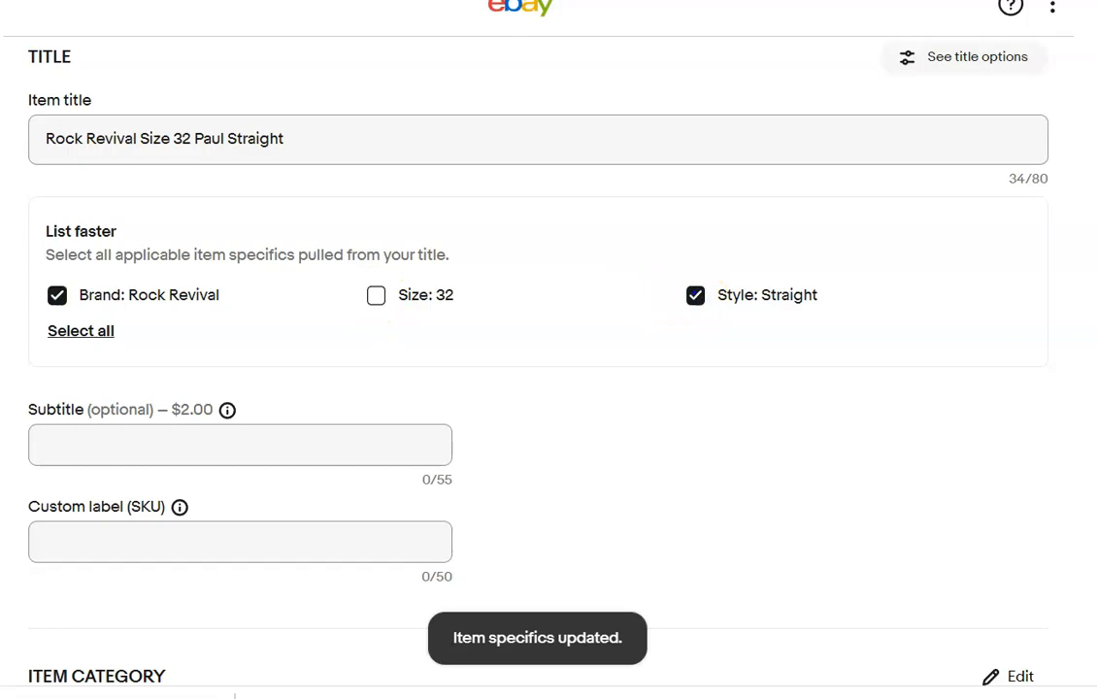
Inspect the enlarged photo of the leg with the measuring tape and apply the suggested size 32 to the item specifics.
scroll(548, 350, "up", 6)
left_click(586, 338)
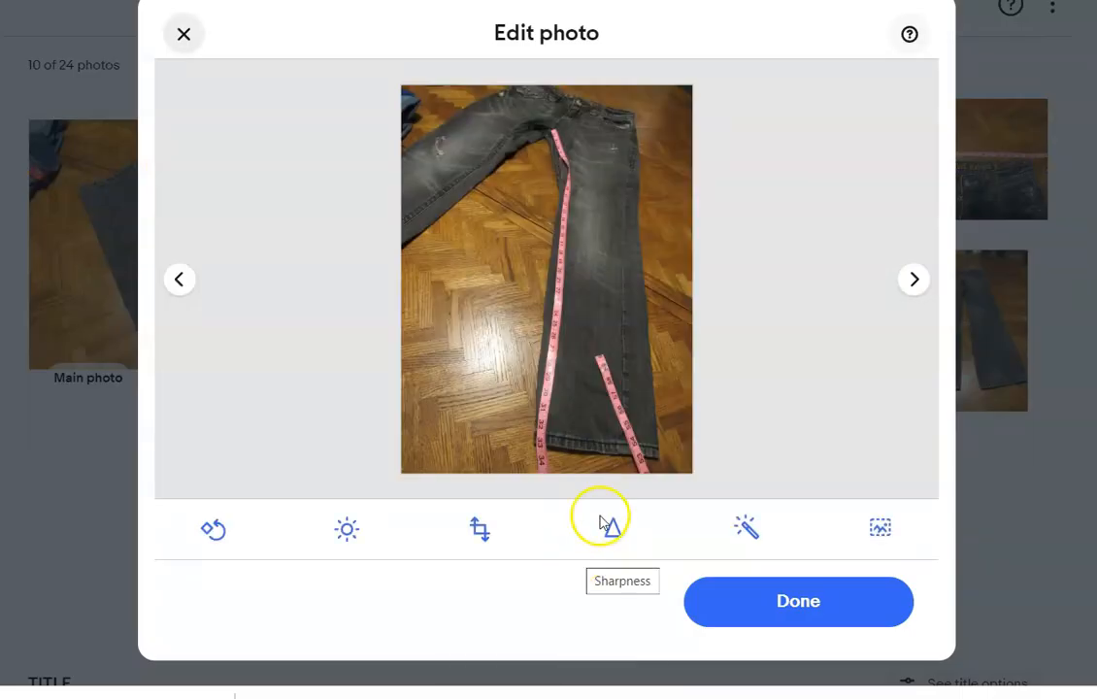
left_click(184, 33)
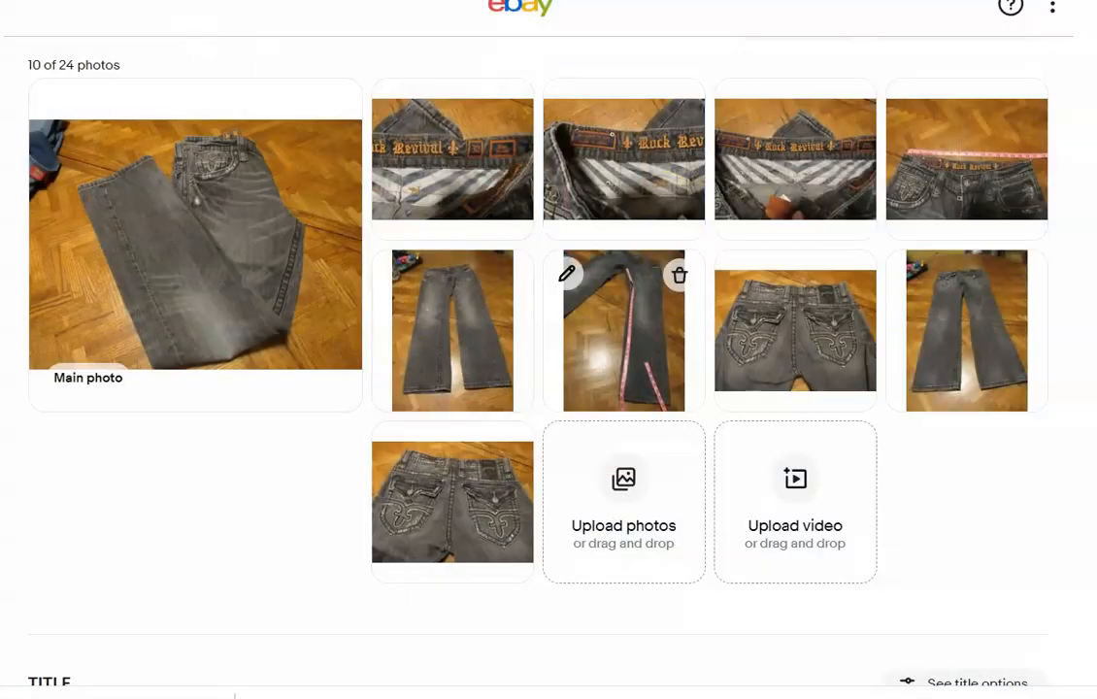
scroll(623, 330, "down", 9)
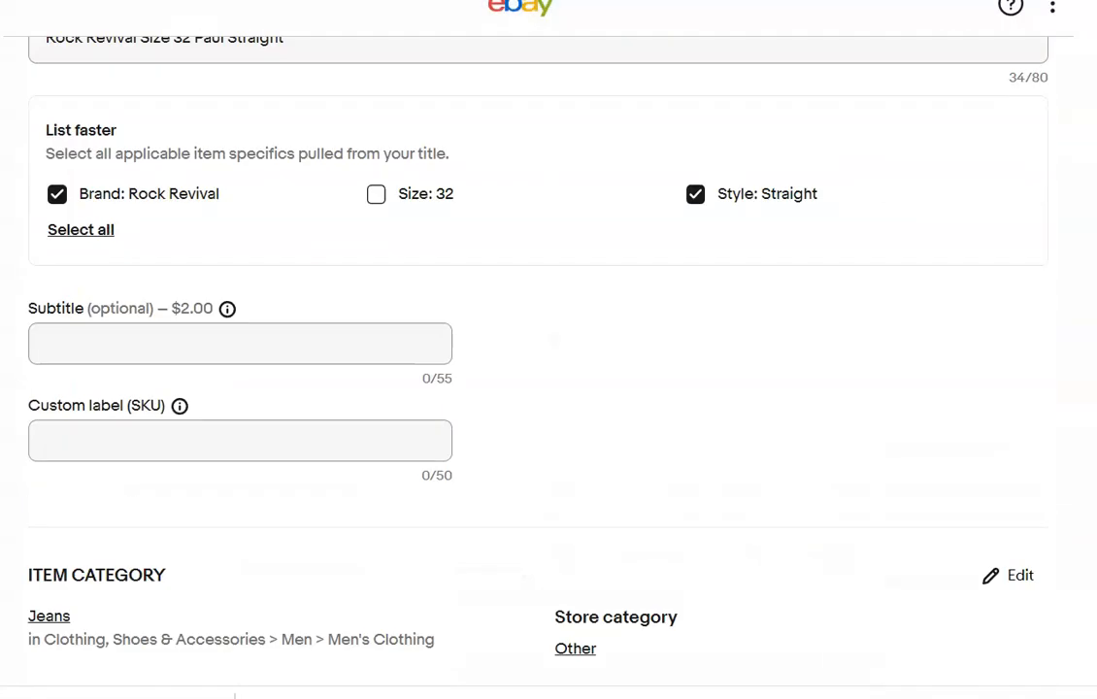
left_click(375, 80)
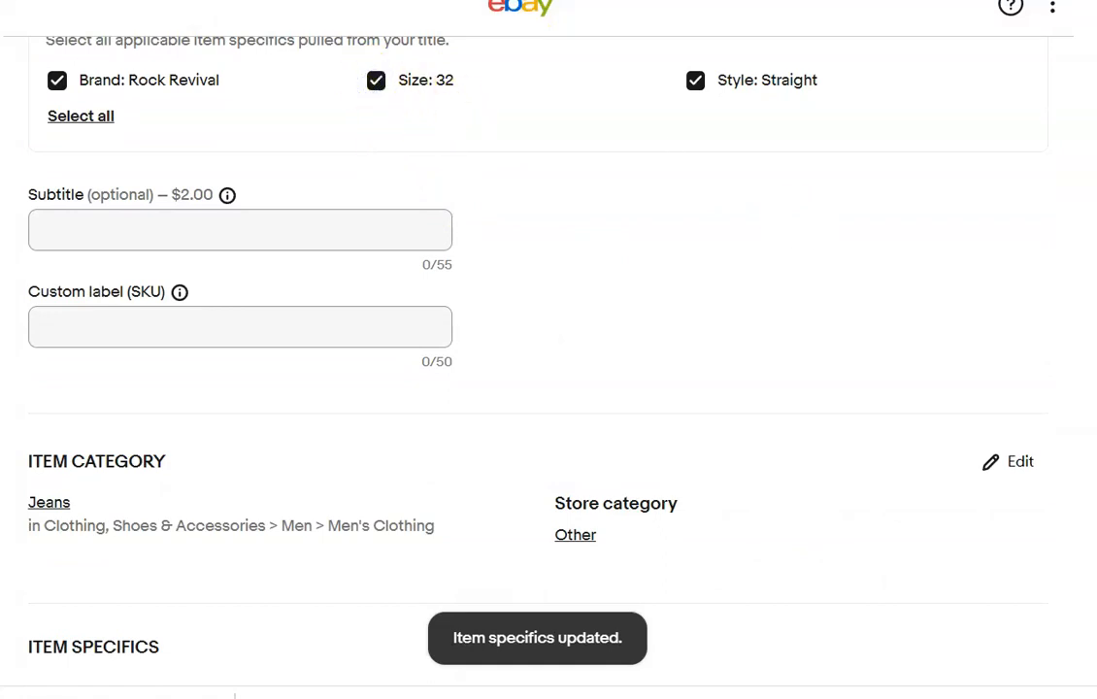
Set the Rock Revival jeans' type to Jeans, size type to Regular, color to Blue and department to Men.
scroll(549, 388, "down", 6)
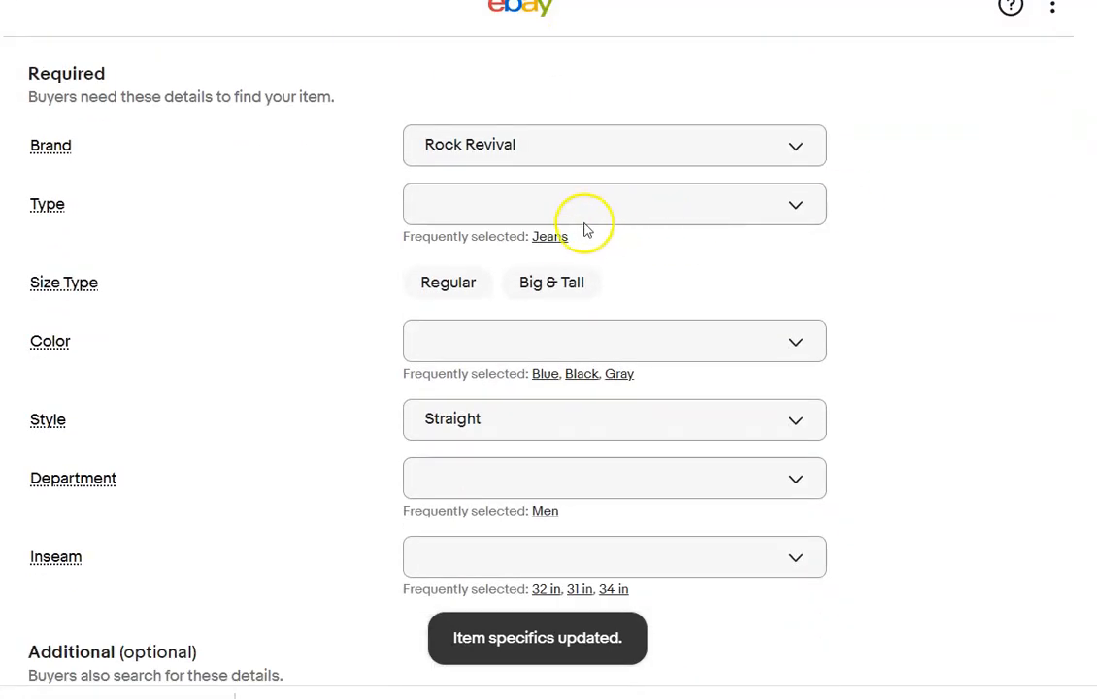
left_click(558, 238)
left_click(430, 267)
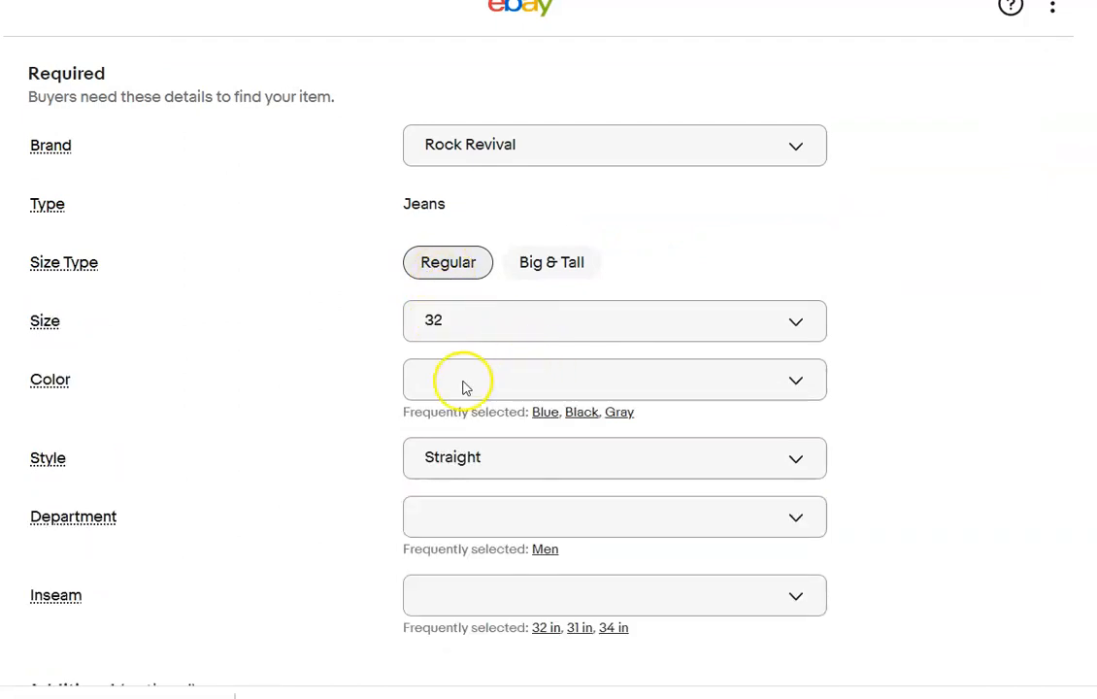
left_click(545, 412)
left_click(544, 529)
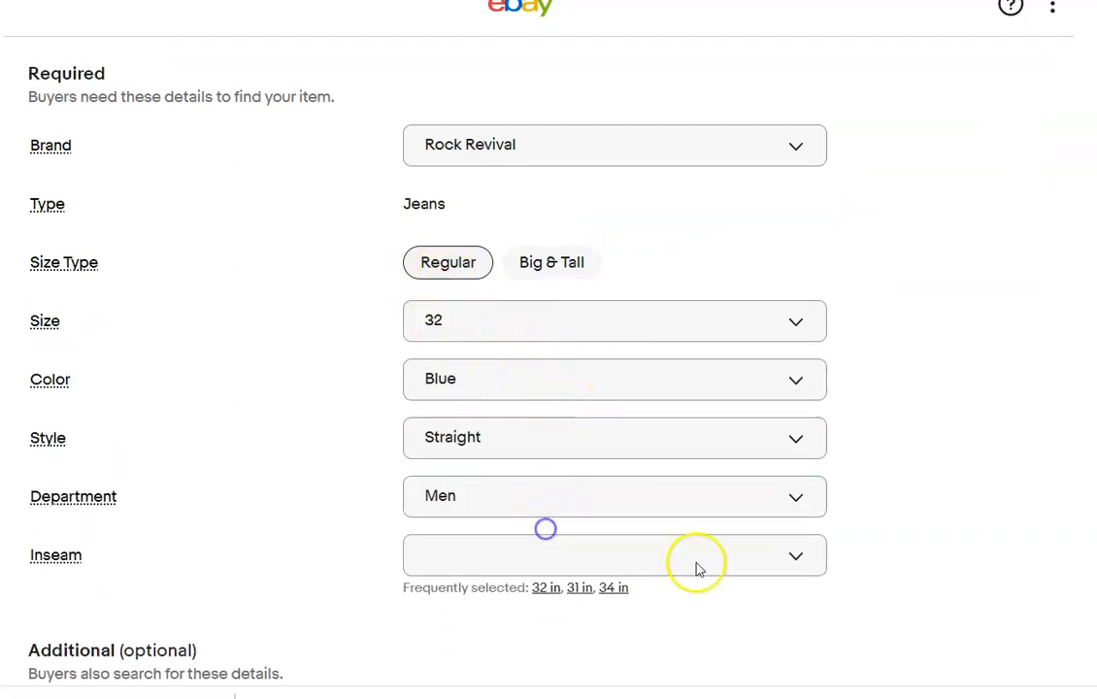
Add the custom value "unlisted" as the Rock Revival jeans' inseam.
left_click(803, 557)
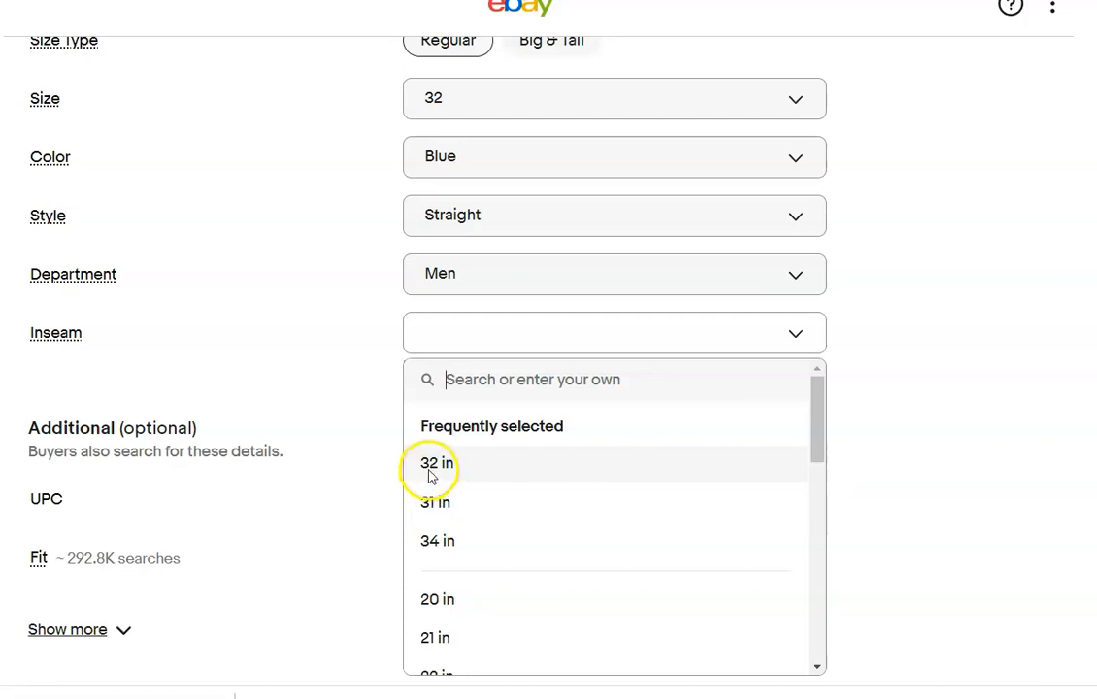
type("unlisted")
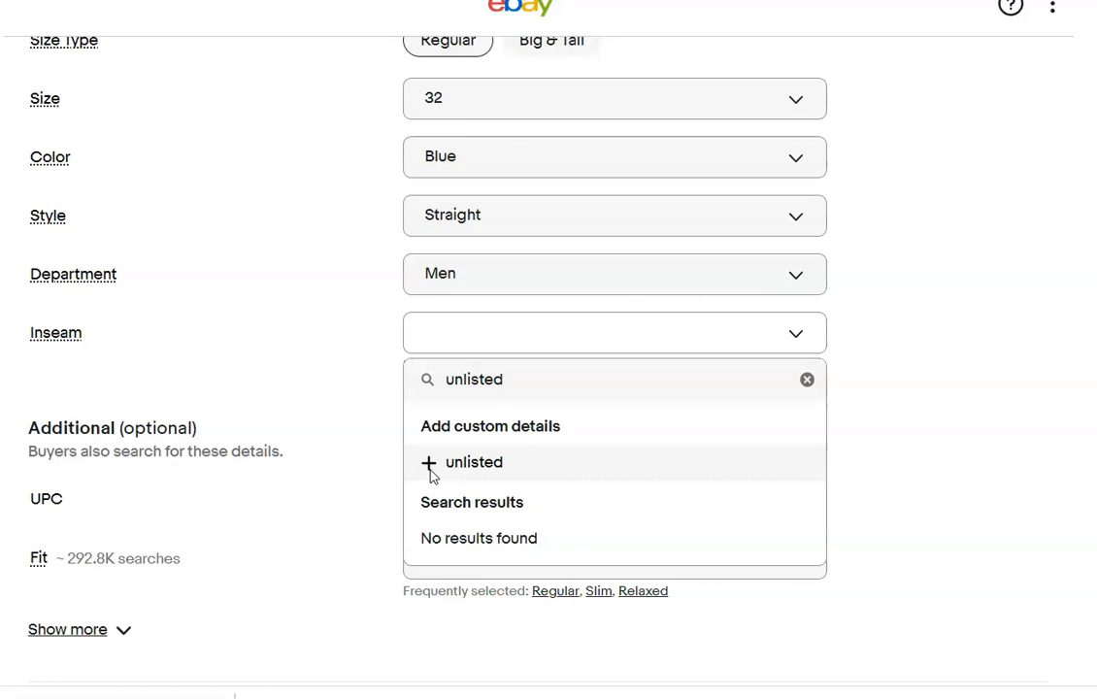
left_click(431, 464)
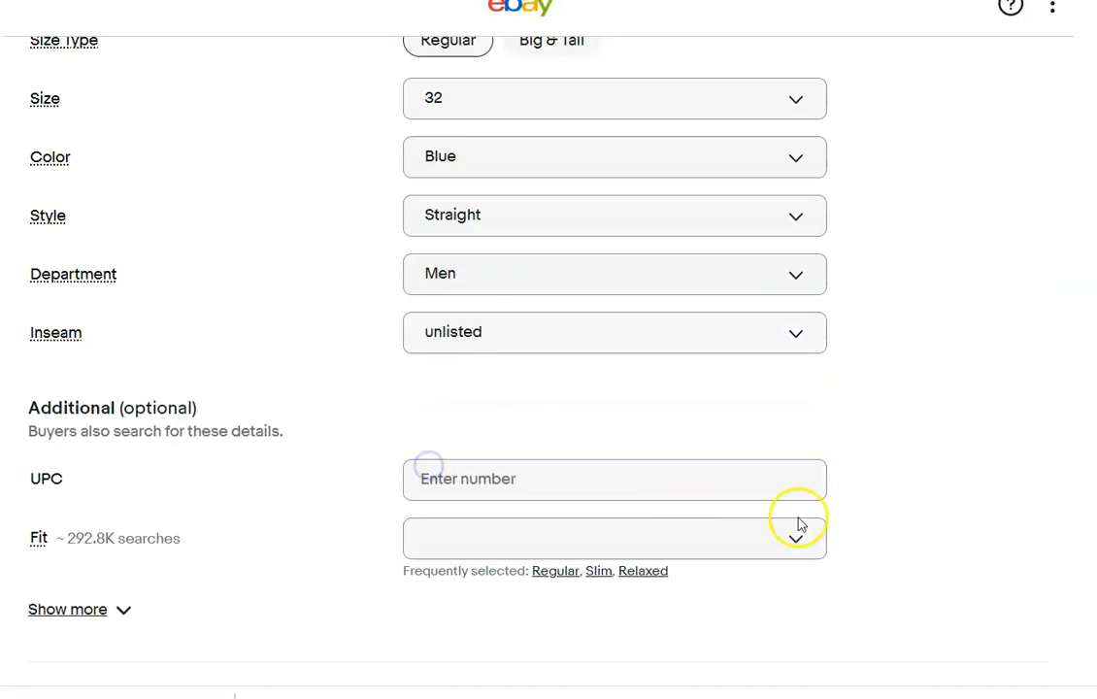
Set the Rock Revival jeans' fit to Regular in the additional item specifics.
scroll(796, 521, "down", 1)
scroll(548, 369, "down", 2)
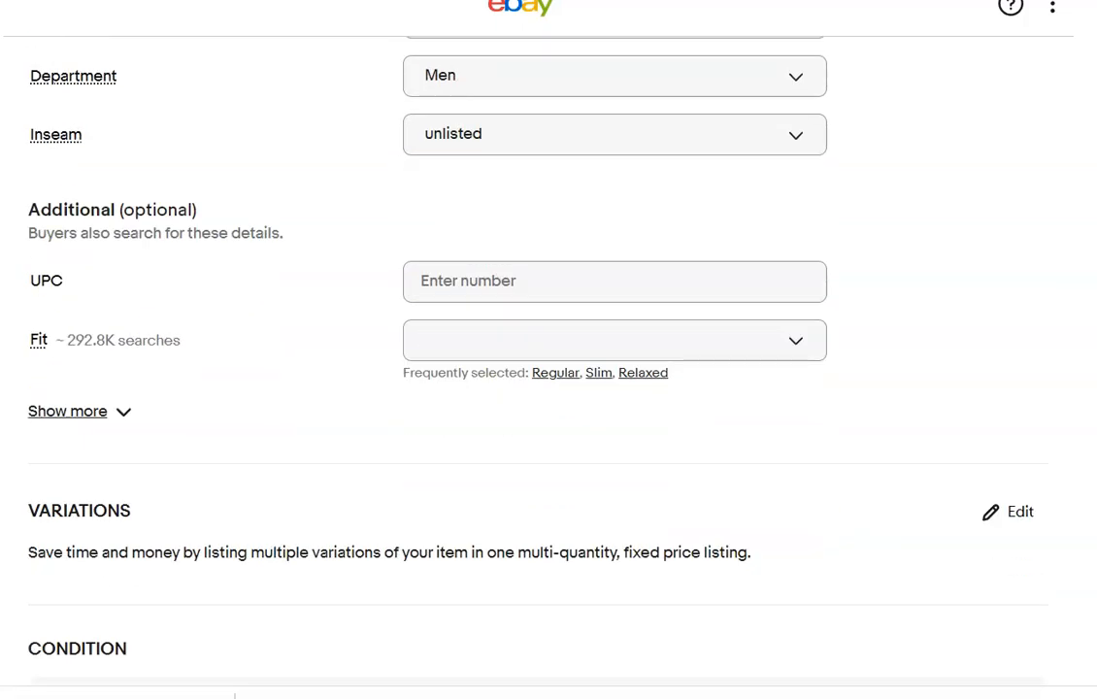
scroll(548, 369, "down", 1)
scroll(549, 369, "up", 1)
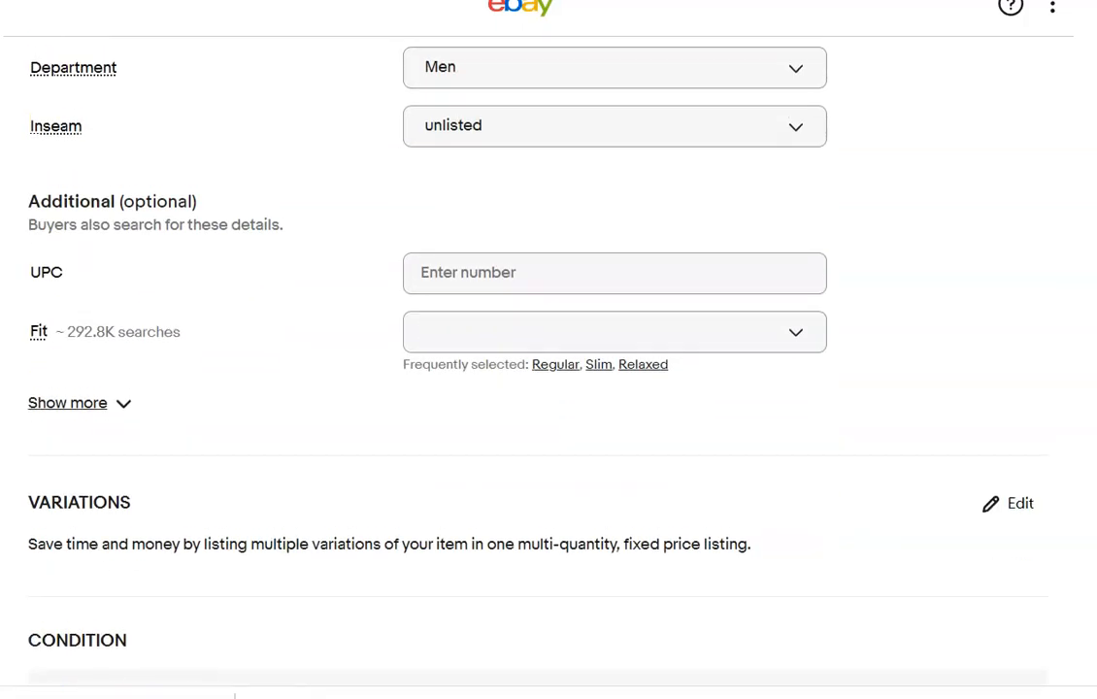
left_click(704, 338)
left_click_drag(816, 448, 794, 563)
left_click(444, 569)
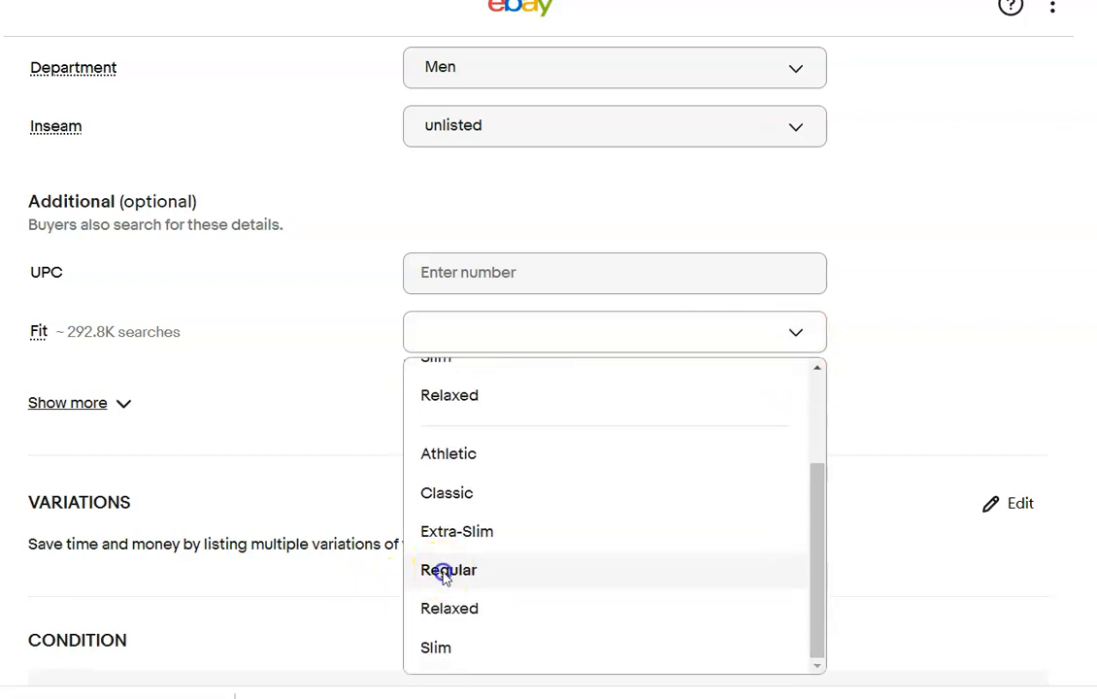
Mark the Rock Revival jeans as Pre-owned with condition note "no rips or stains" and enter the description "Please refer to photos".
scroll(951, 265, "down", 6)
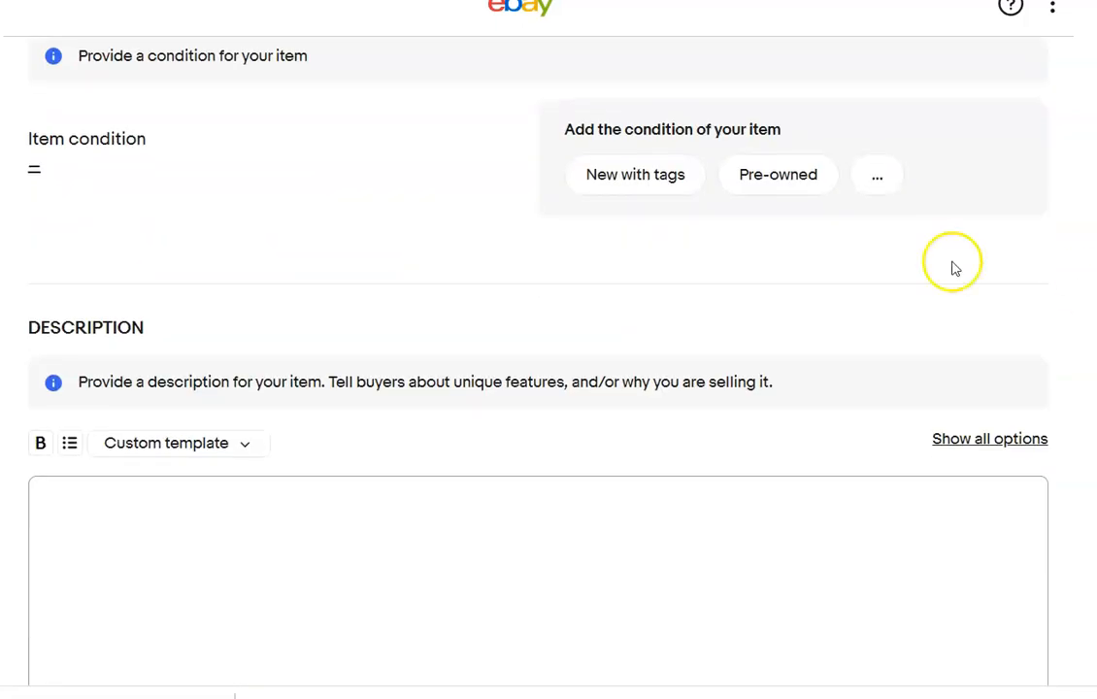
left_click(784, 178)
left_click(397, 163)
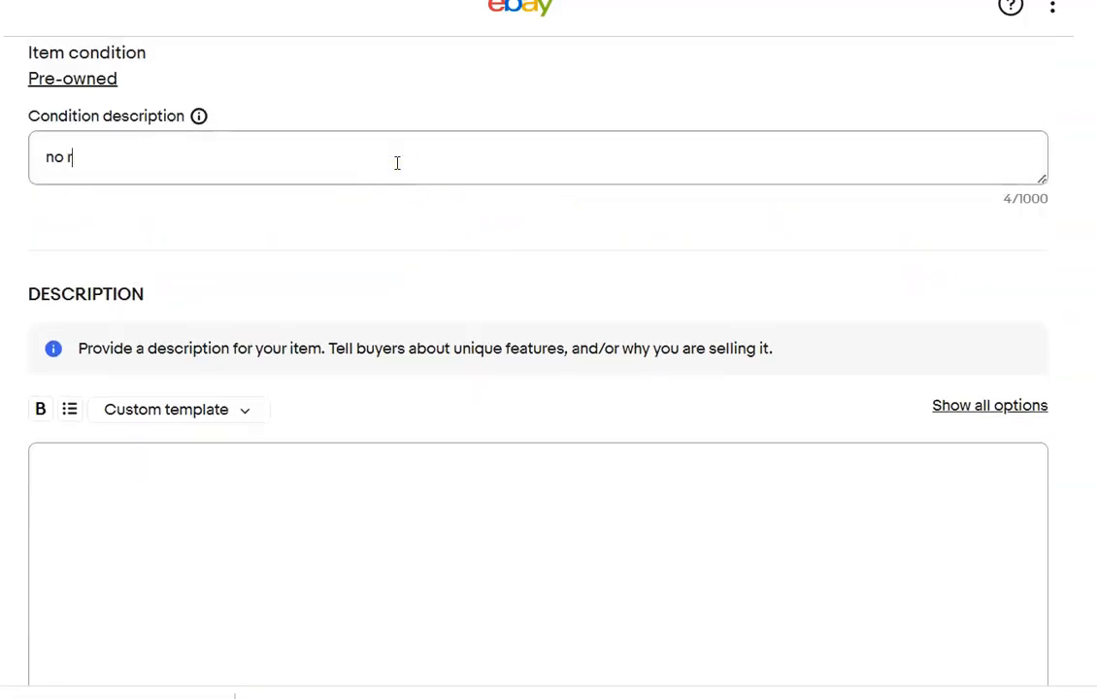
left_click(286, 495)
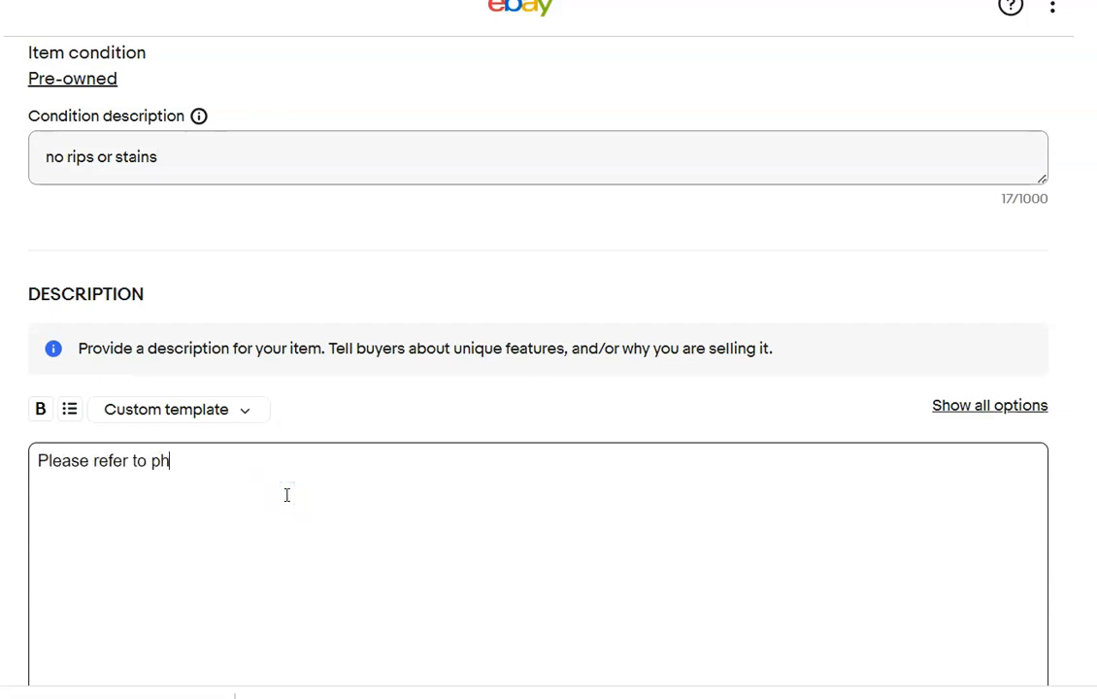
Set the Rock Revival jeans' price to $50.00 and the shipping policy to Priority Flat rate bubble mailer.
scroll(273, 194, "down", 10)
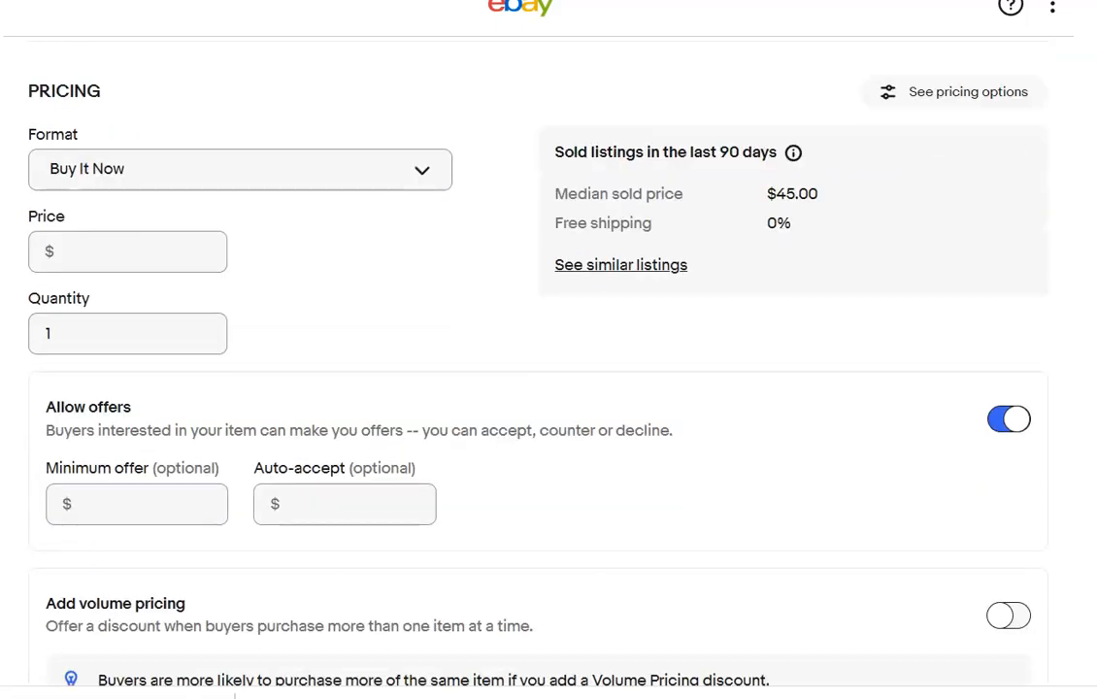
left_click(146, 201)
type("50")
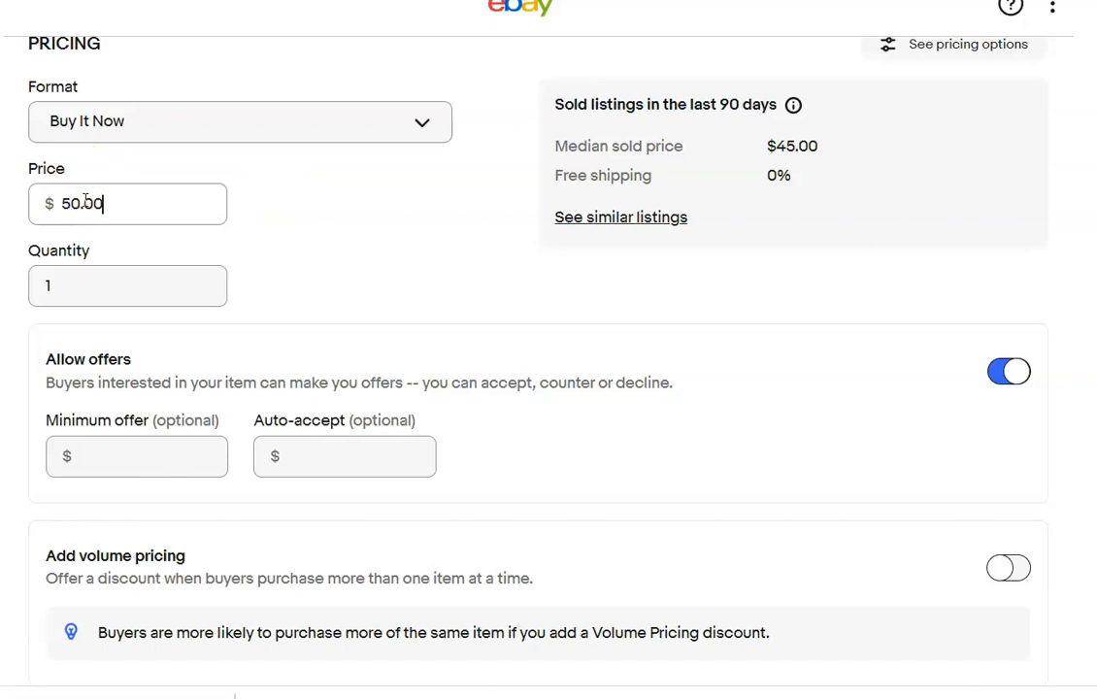
scroll(465, 362, "down", 7)
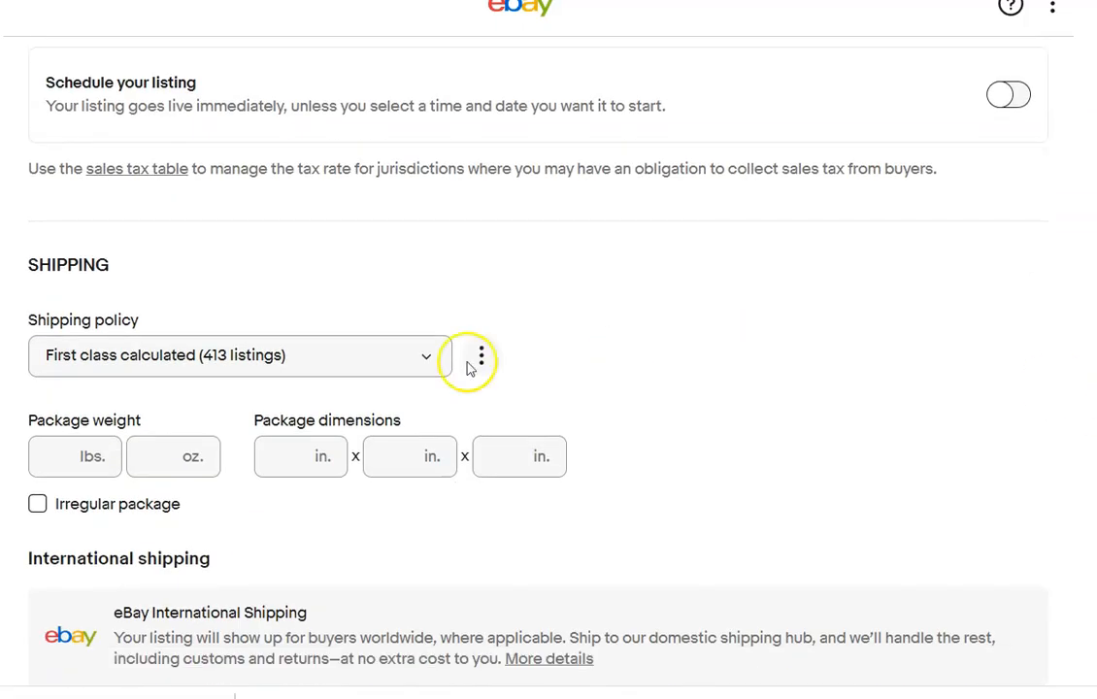
left_click(417, 361)
left_click(330, 438)
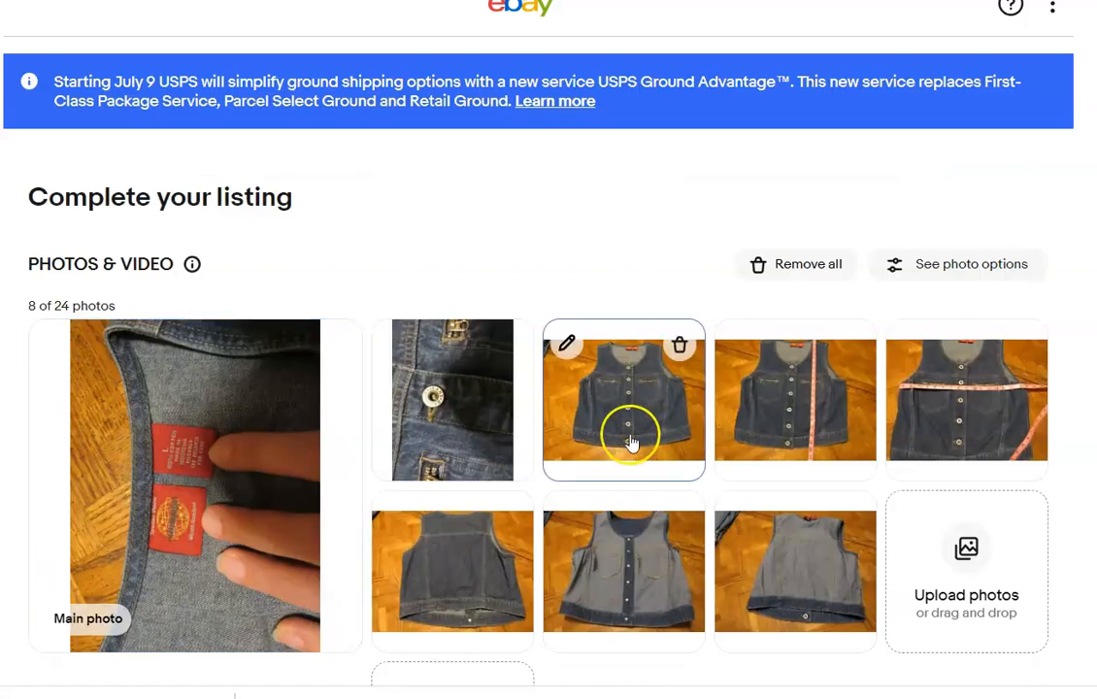
Make the buttoned front view the denim vest listing's main photo and save the label photo rotated 90 degrees clockwise.
left_click_drag(629, 442, 260, 470)
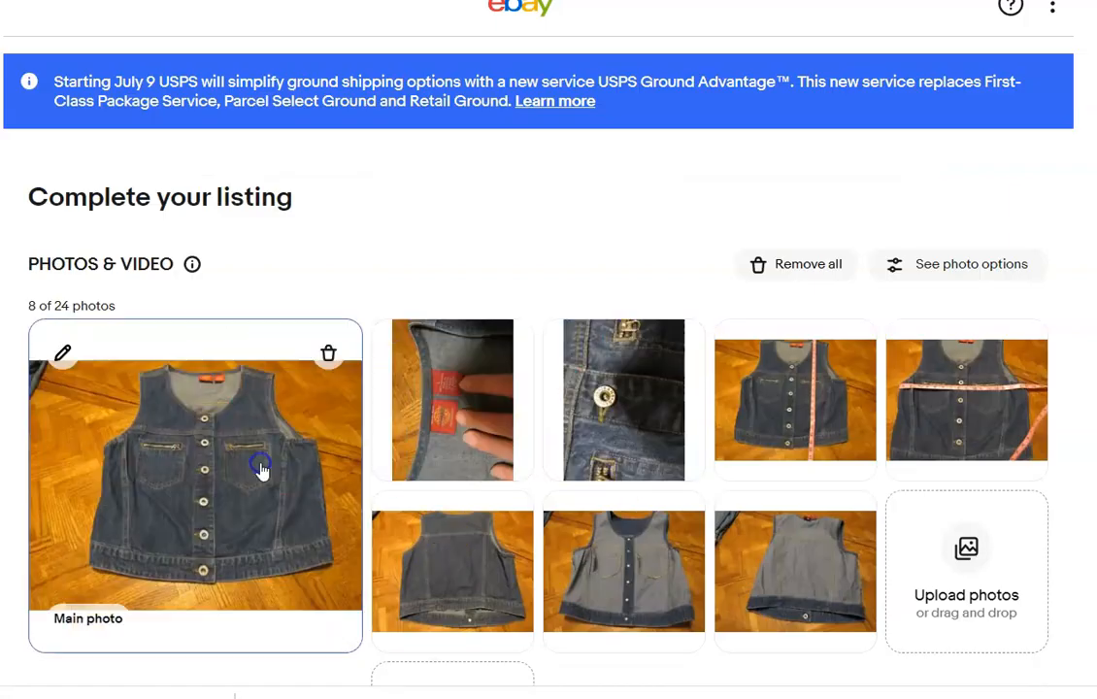
left_click(396, 342)
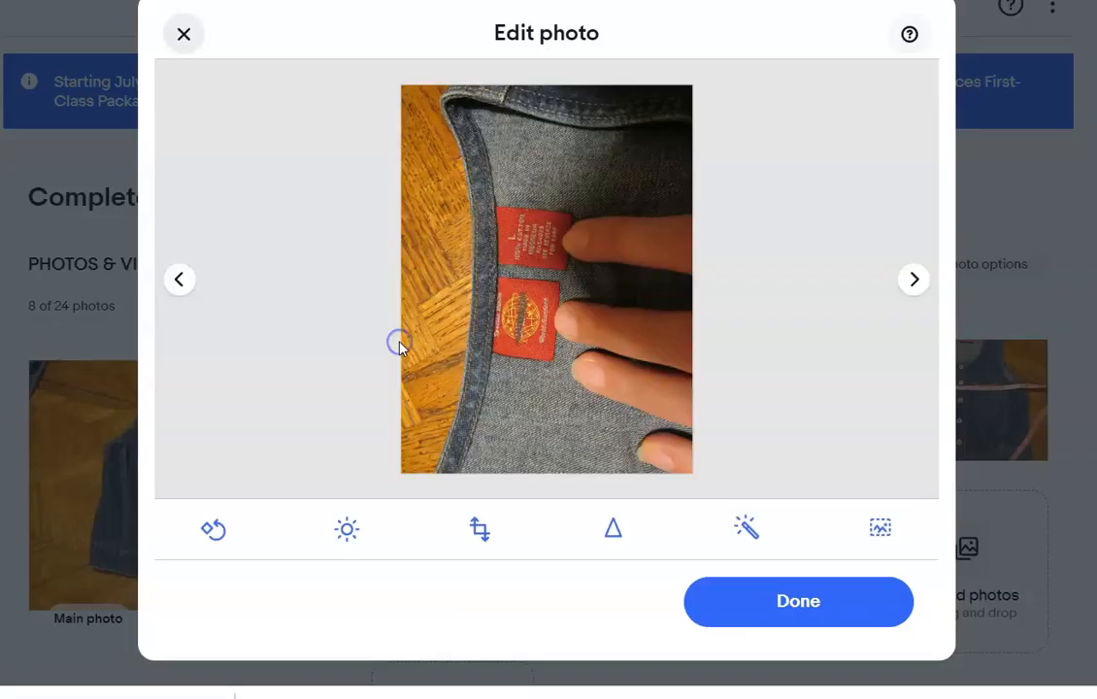
left_click(206, 534)
left_click(202, 534)
left_click(202, 534)
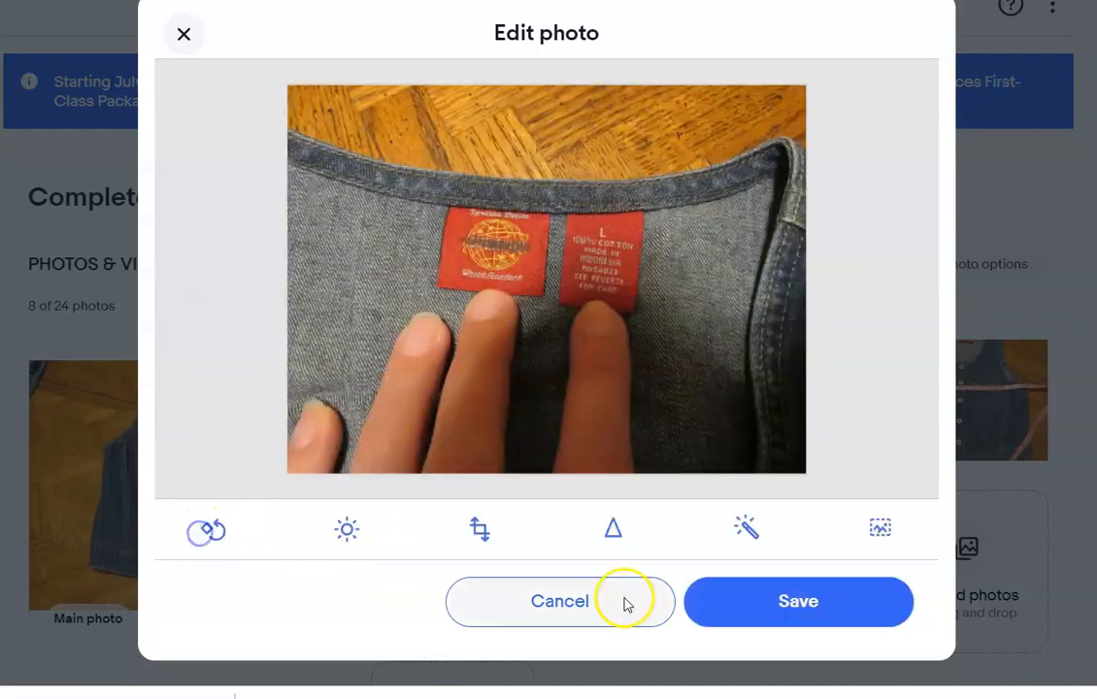
left_click(794, 603)
left_click(794, 611)
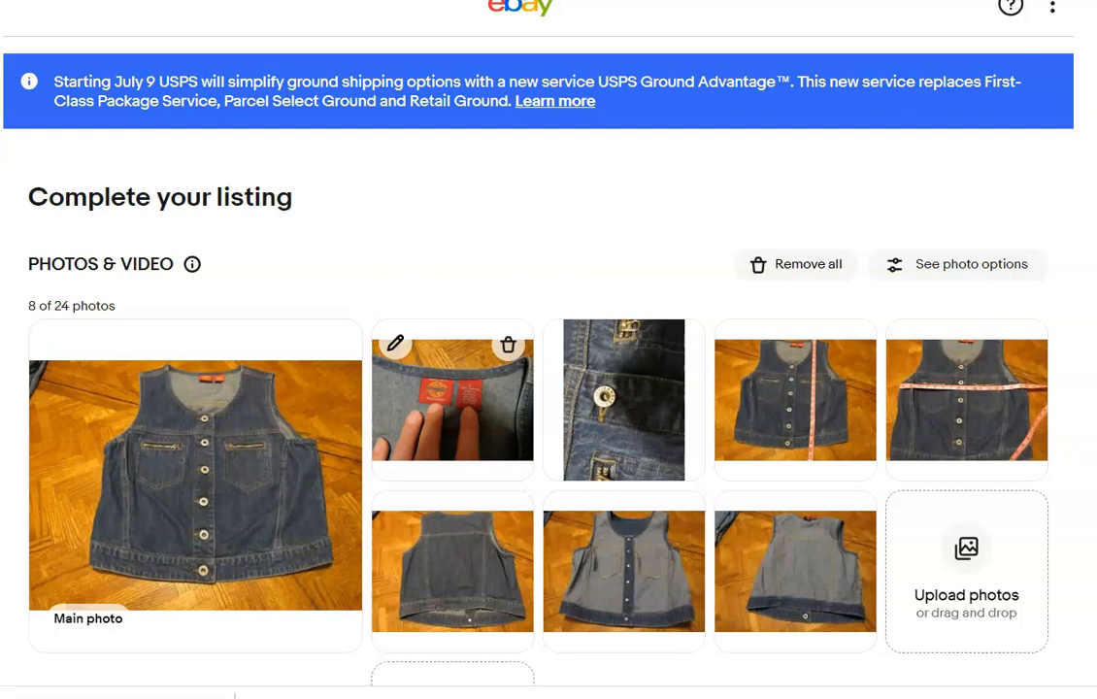
Enter "GAP Blue Jeans Jean Vest Size Large" as the denim vest listing's item title.
scroll(549, 389, "down", 8)
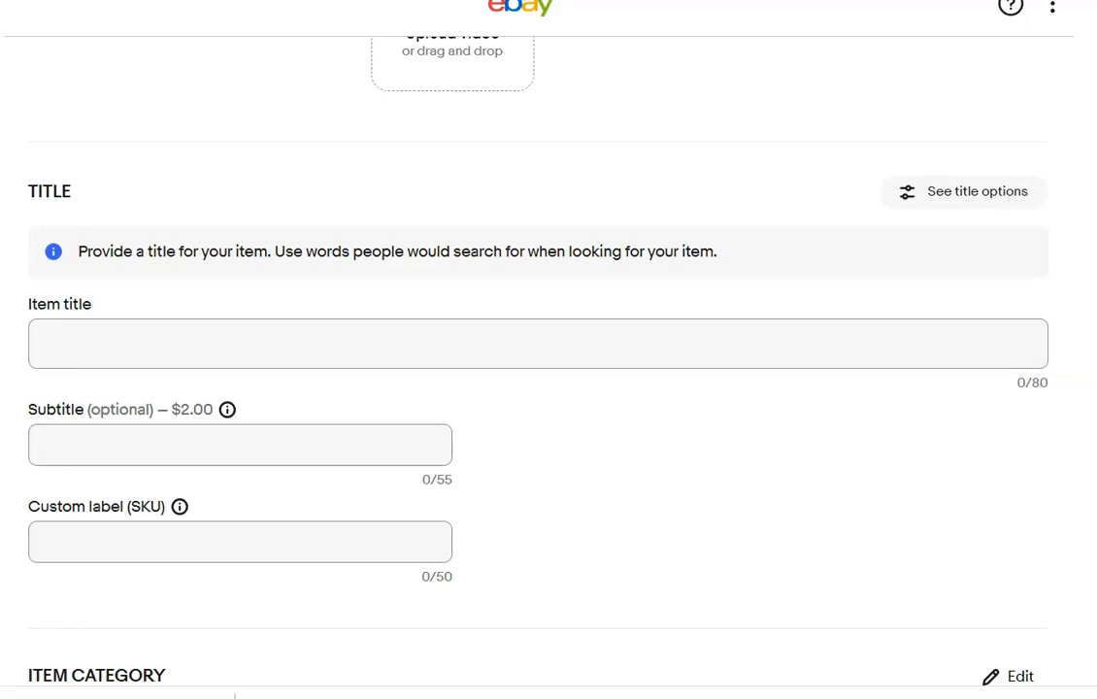
left_click(510, 344)
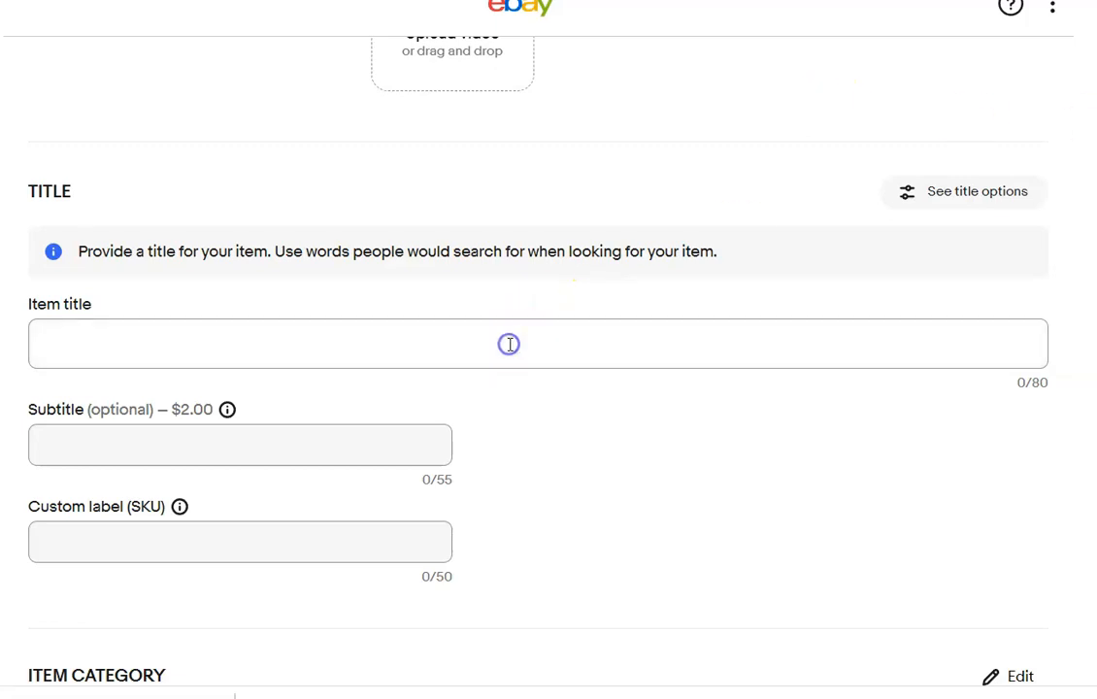
type("GAP")
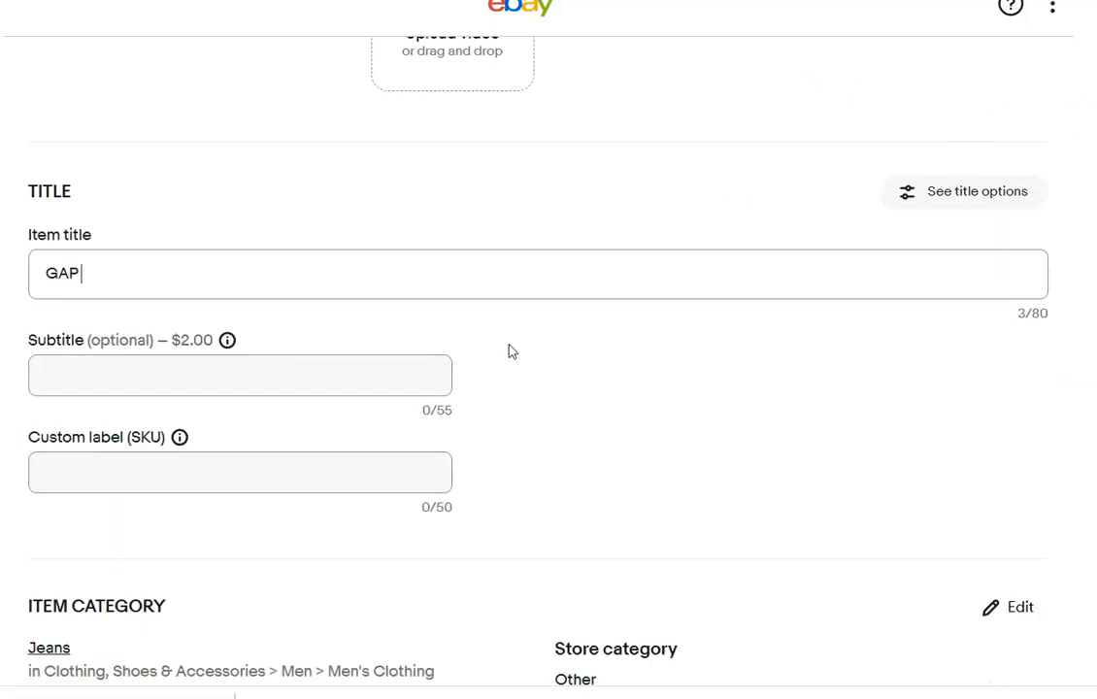
type(" Blue Jeans")
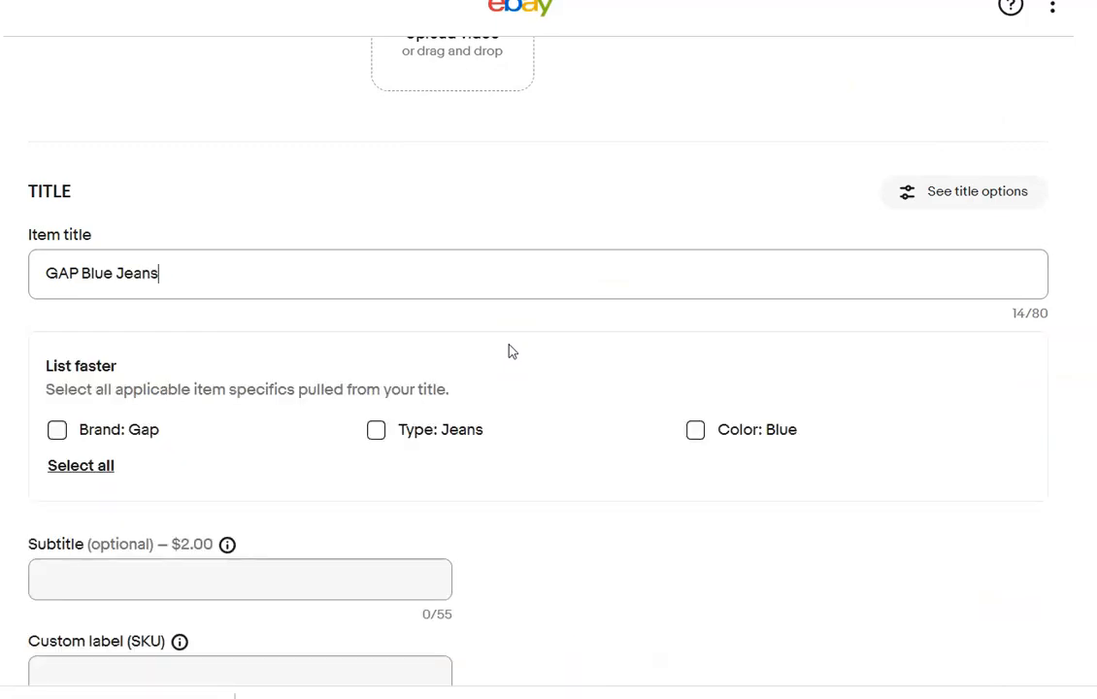
type(" Jean Vest Size Large")
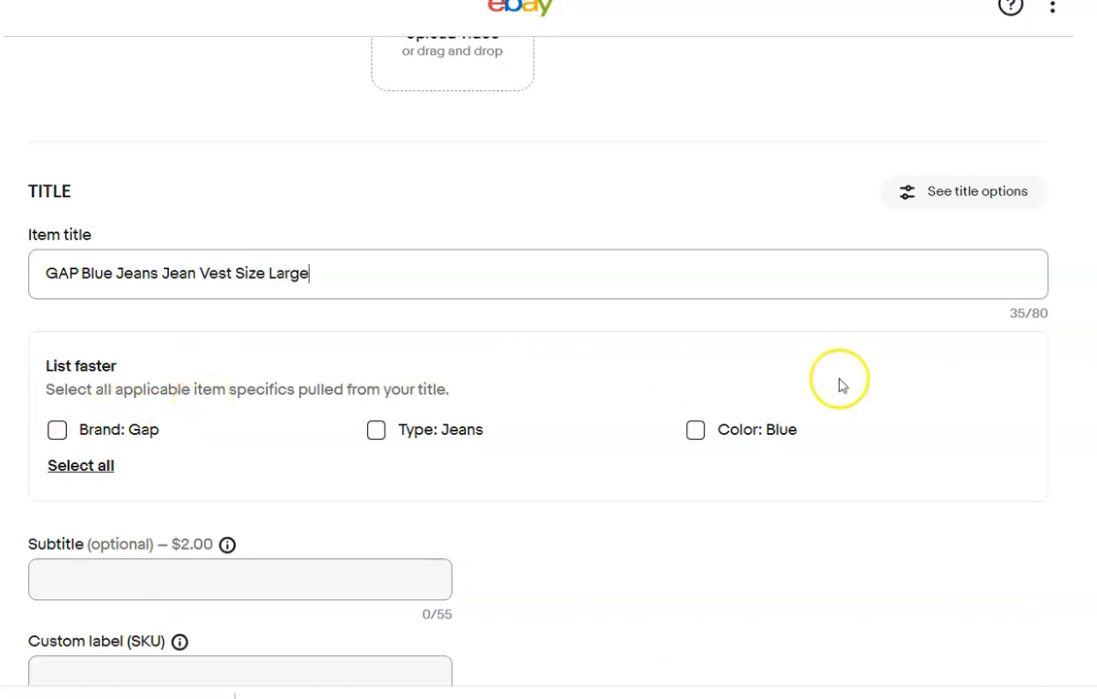
Change the item category to the suggested Women's Clothing > Coats, Jackets & Vests and confirm it.
scroll(548, 388, "down", 4)
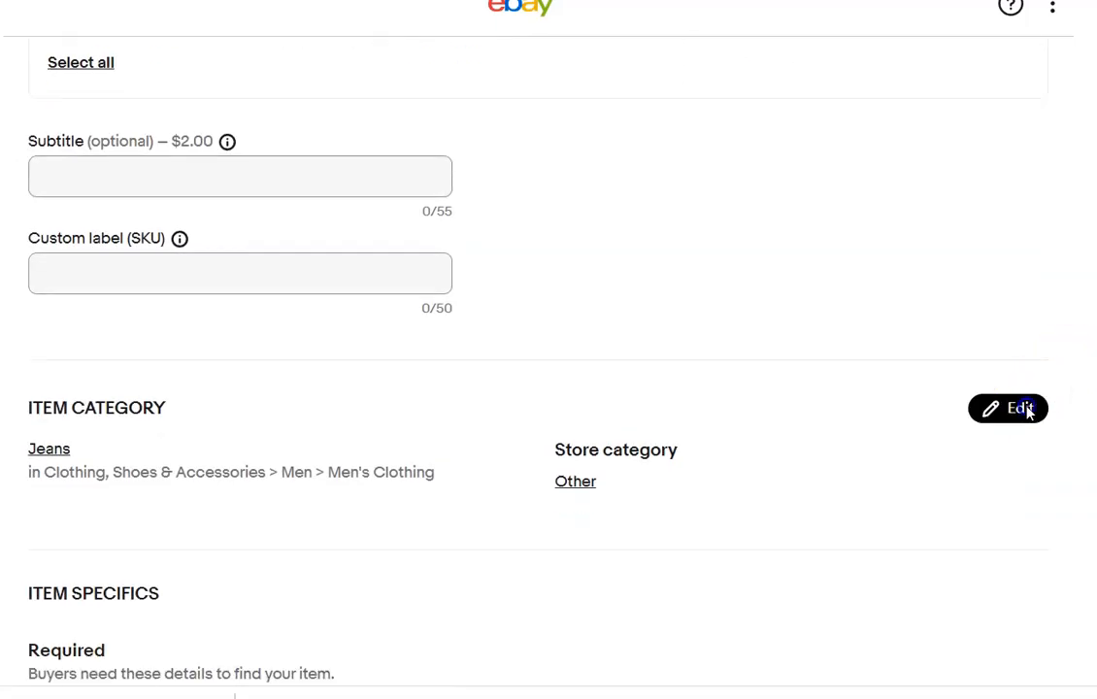
left_click(1020, 408)
left_click(807, 167)
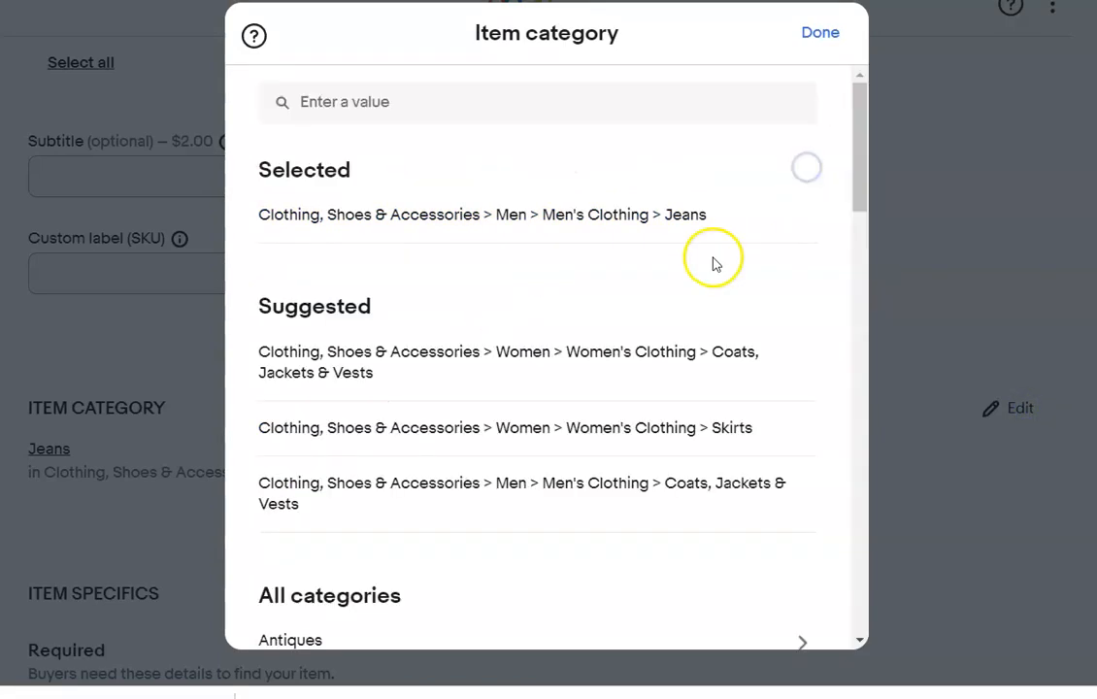
left_click(727, 212)
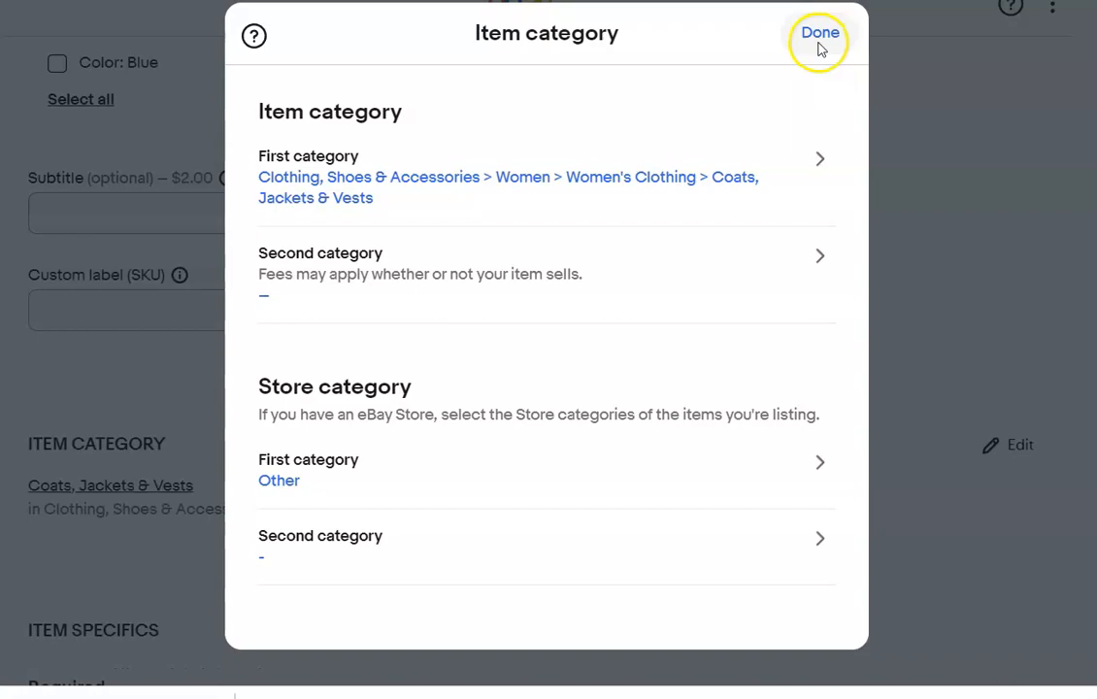
left_click(820, 35)
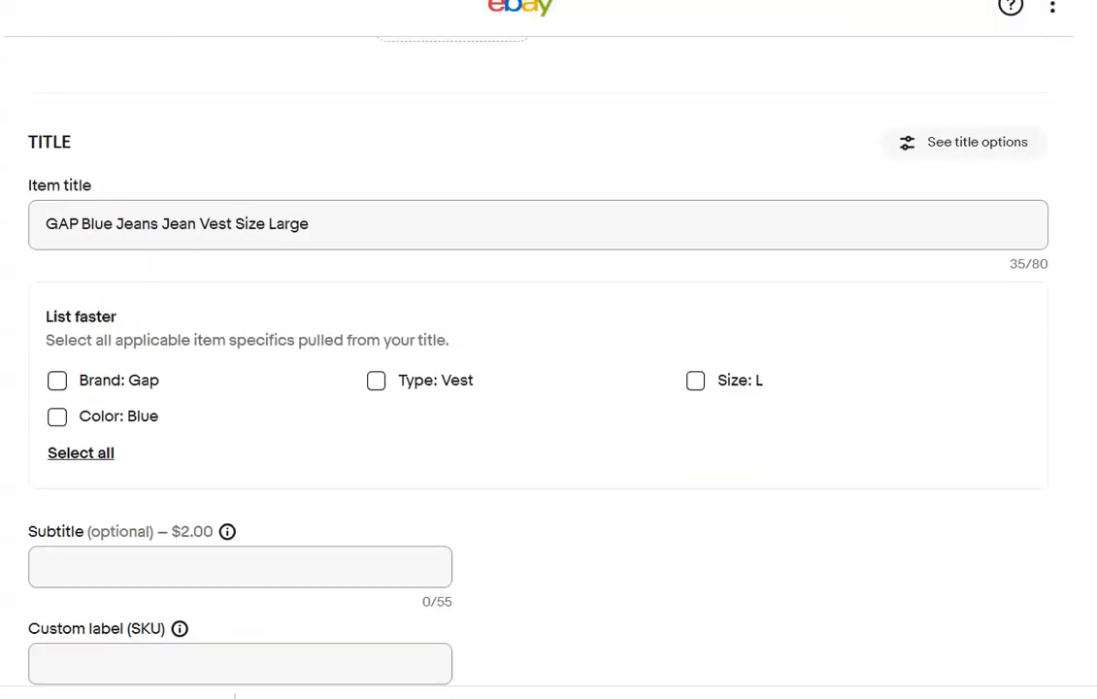
Accept the item specifics suggested from the title: Brand Gap, Color Blue, Type Vest and Size L.
scroll(230, 277, "down", 2)
left_click(56, 183)
left_click(57, 221)
left_click(376, 183)
left_click(695, 184)
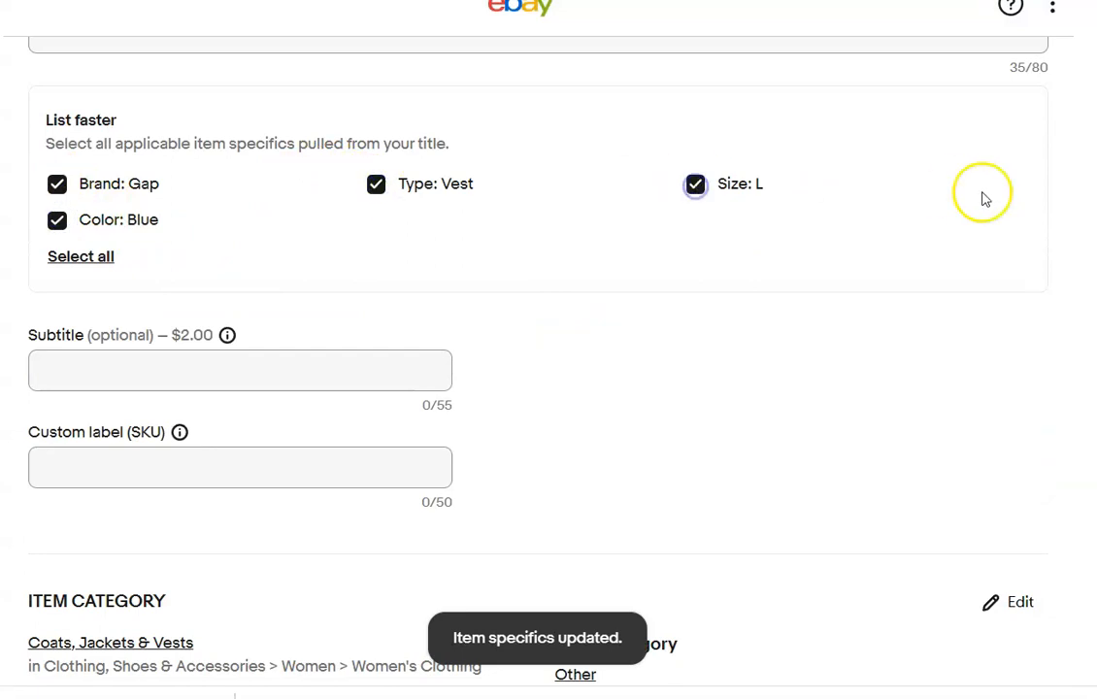
Set the vest's custom label (SKU) to 82 and its outer shell material to Cotton.
scroll(595, 291, "down", 4)
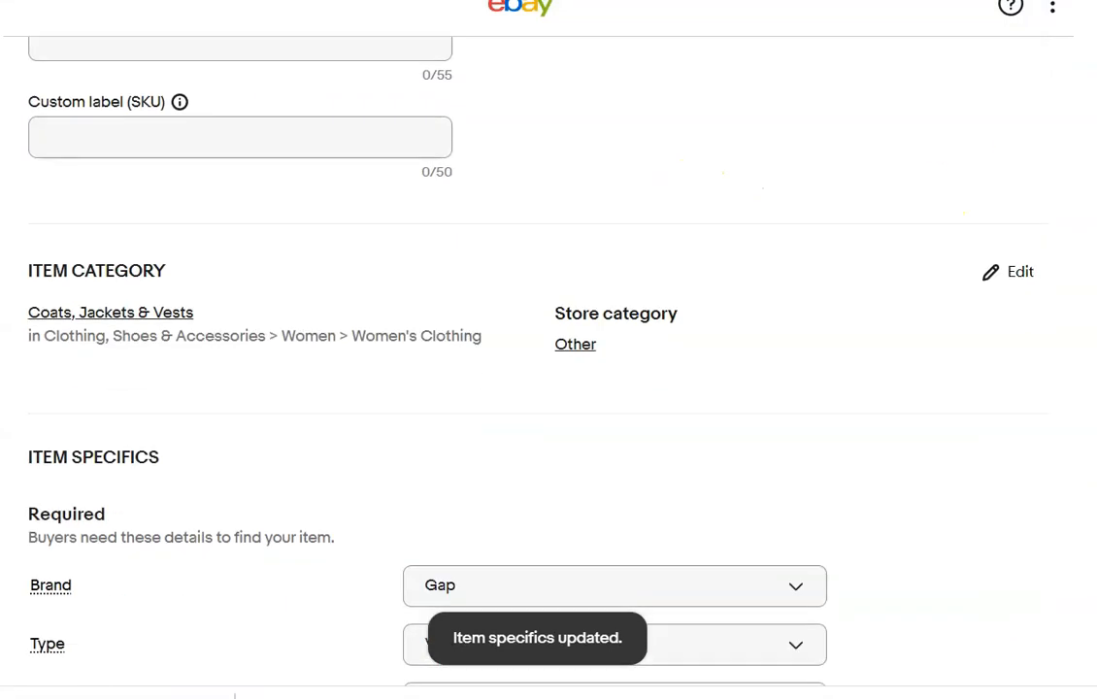
scroll(595, 132, "up", 1)
left_click(373, 163)
type("82")
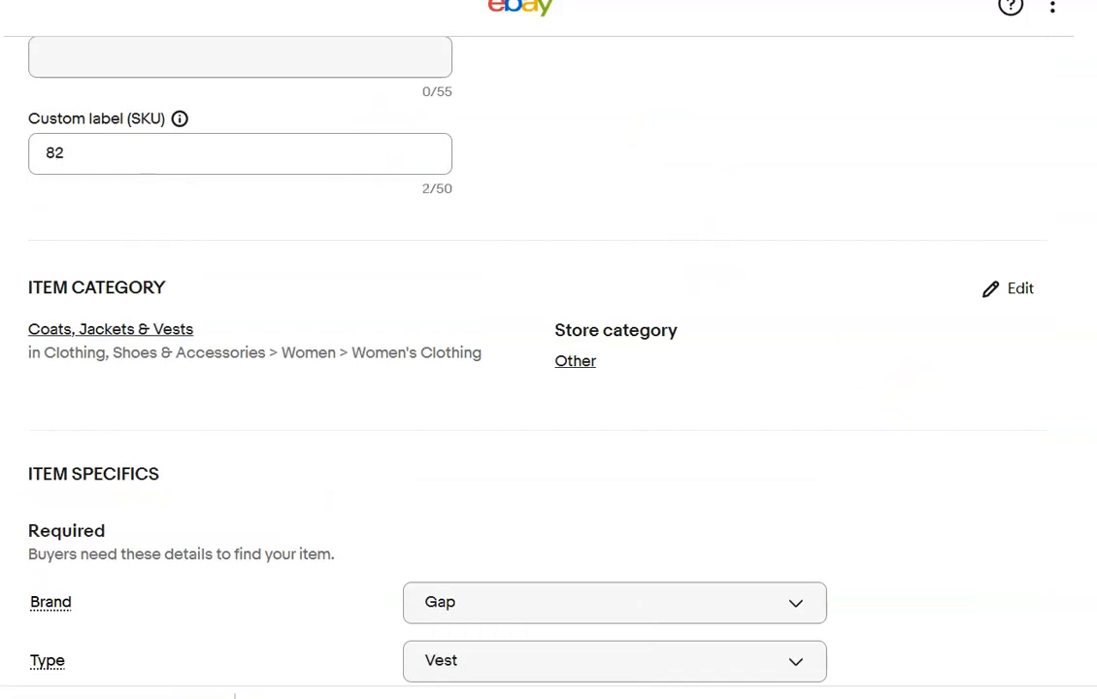
scroll(595, 388, "down", 5)
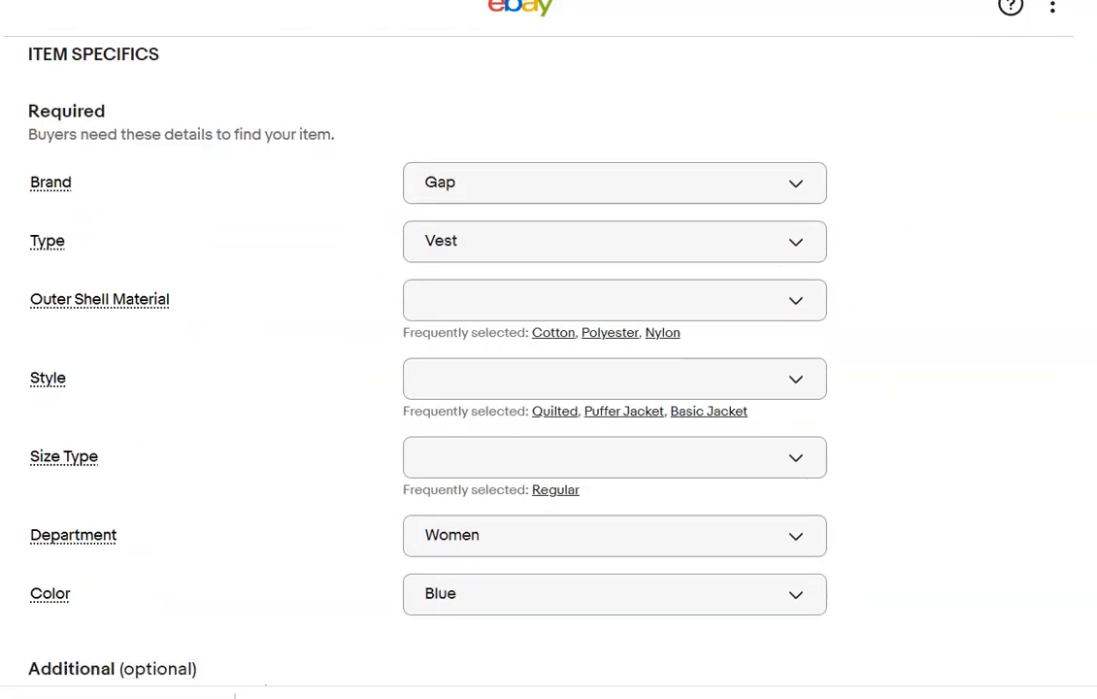
left_click(554, 229)
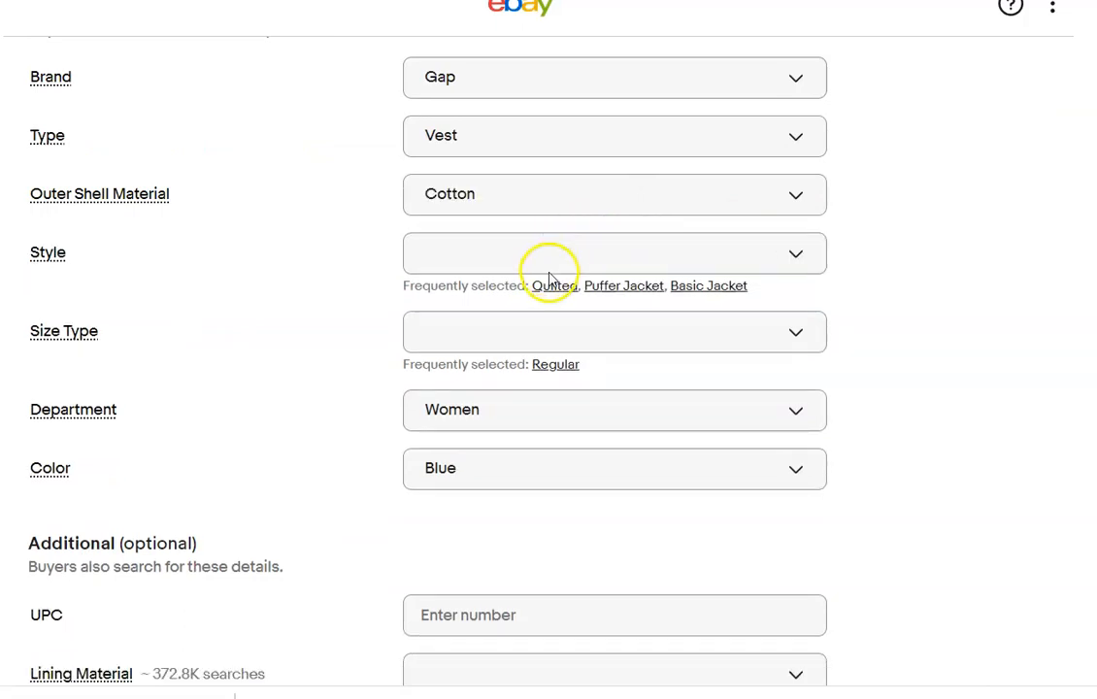
left_click(747, 264)
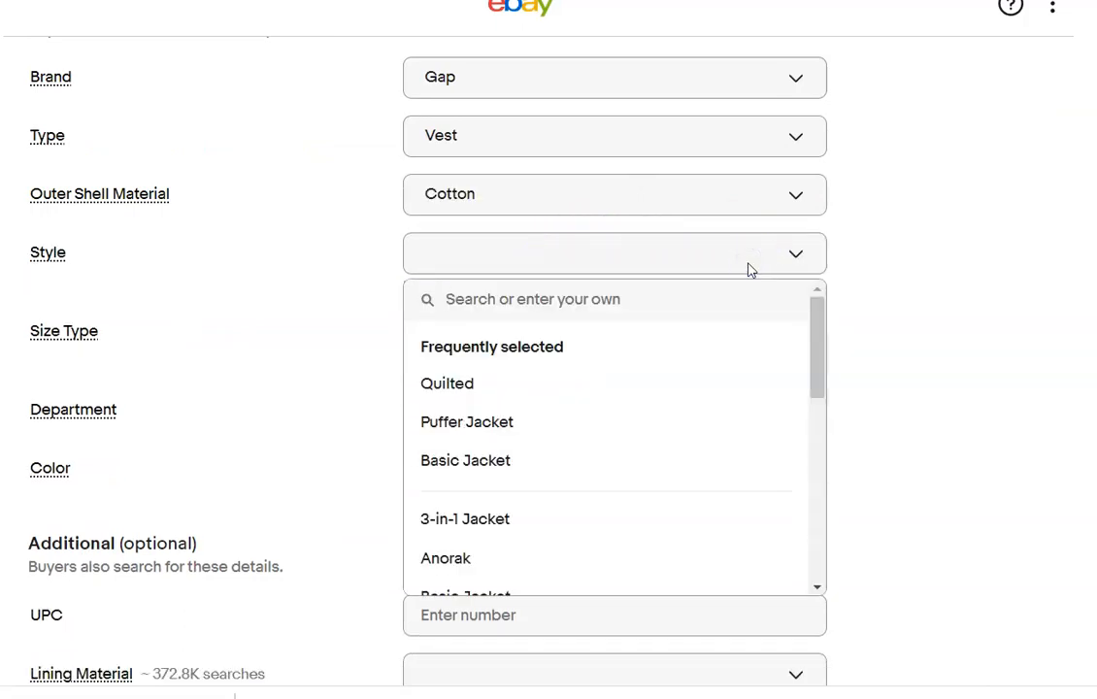
type("jean vest")
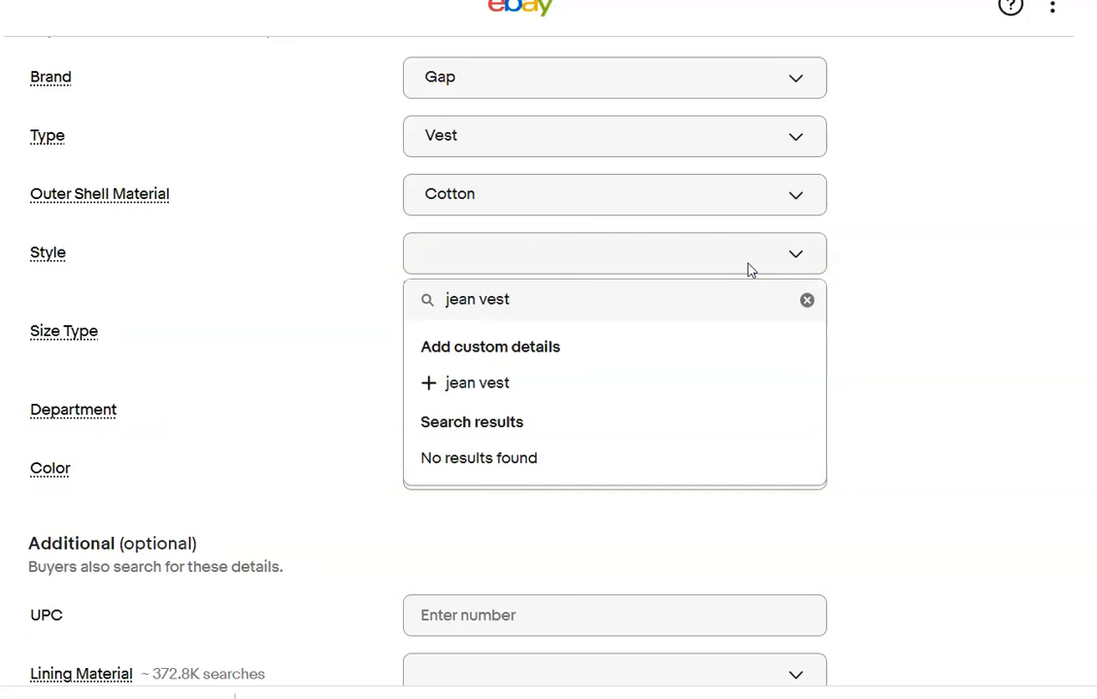
left_click(955, 336)
left_click(676, 262)
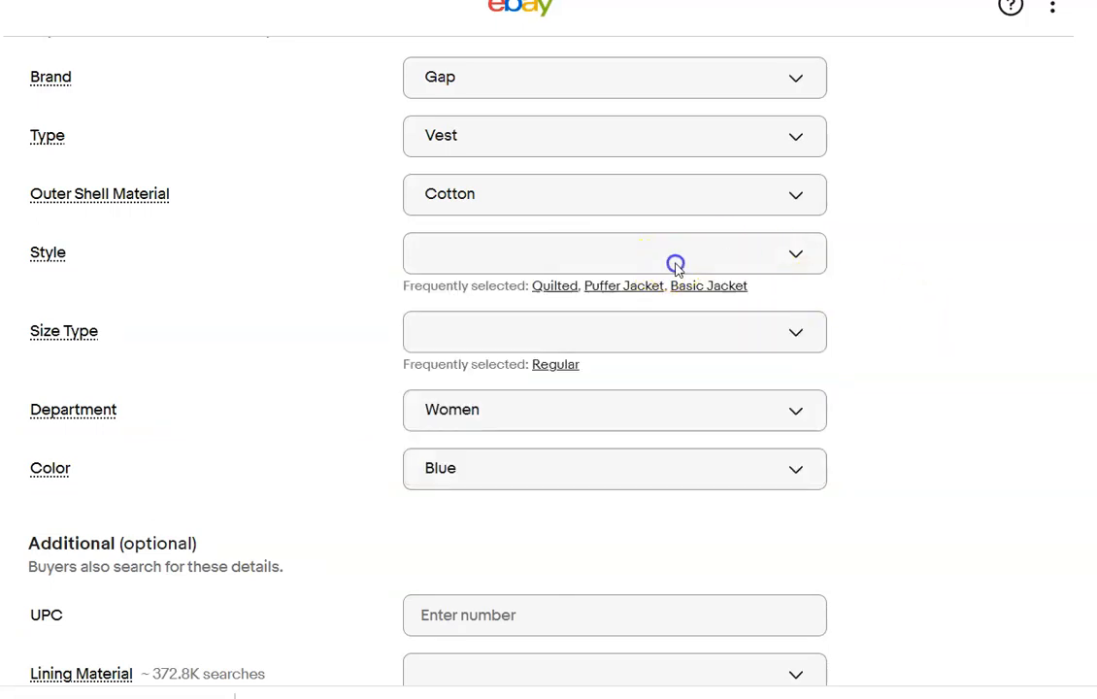
left_click_drag(815, 367, 761, 559)
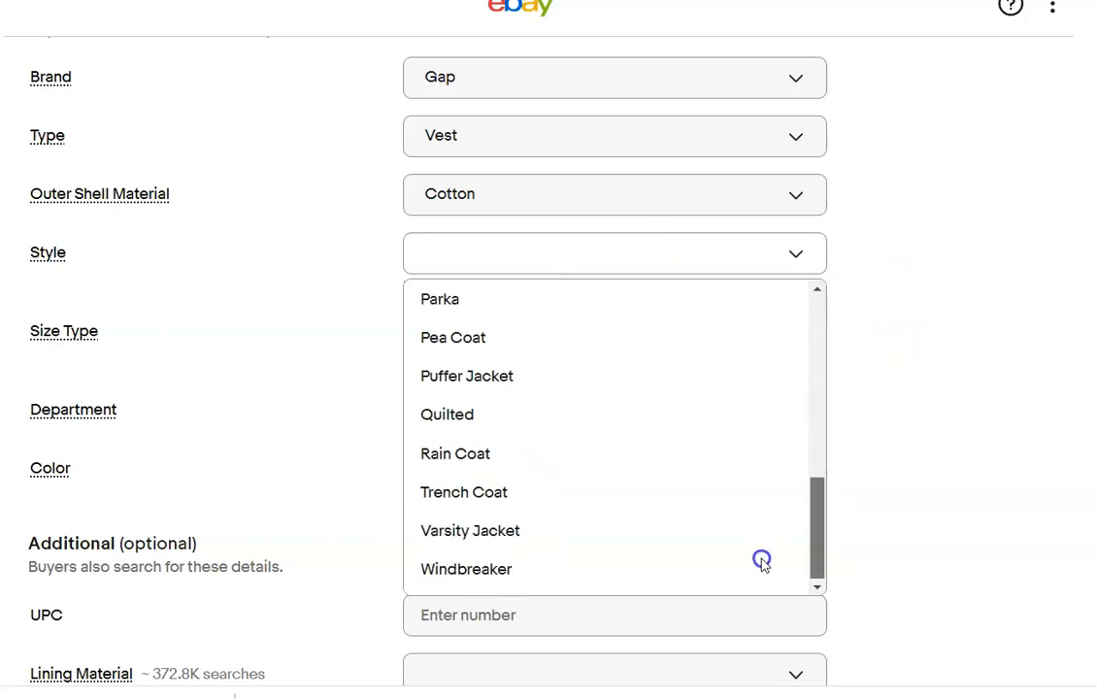
left_click(505, 260)
Add "Jean Vest" as the custom style and set the size type to Regular.
left_click(501, 255)
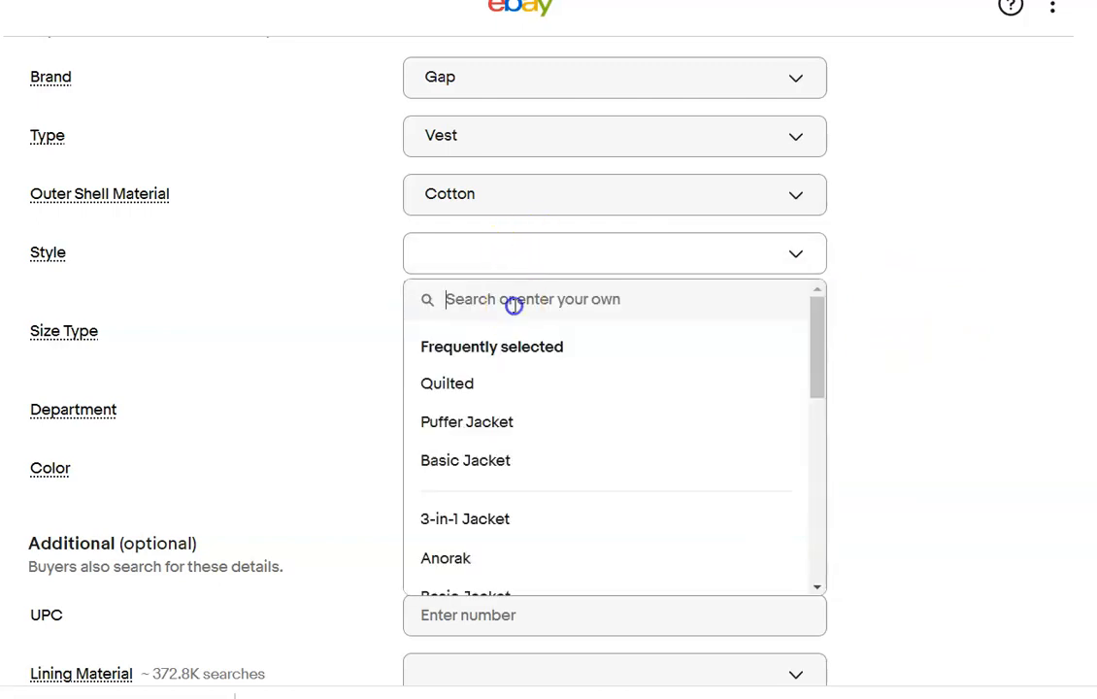
type("Jean Vest")
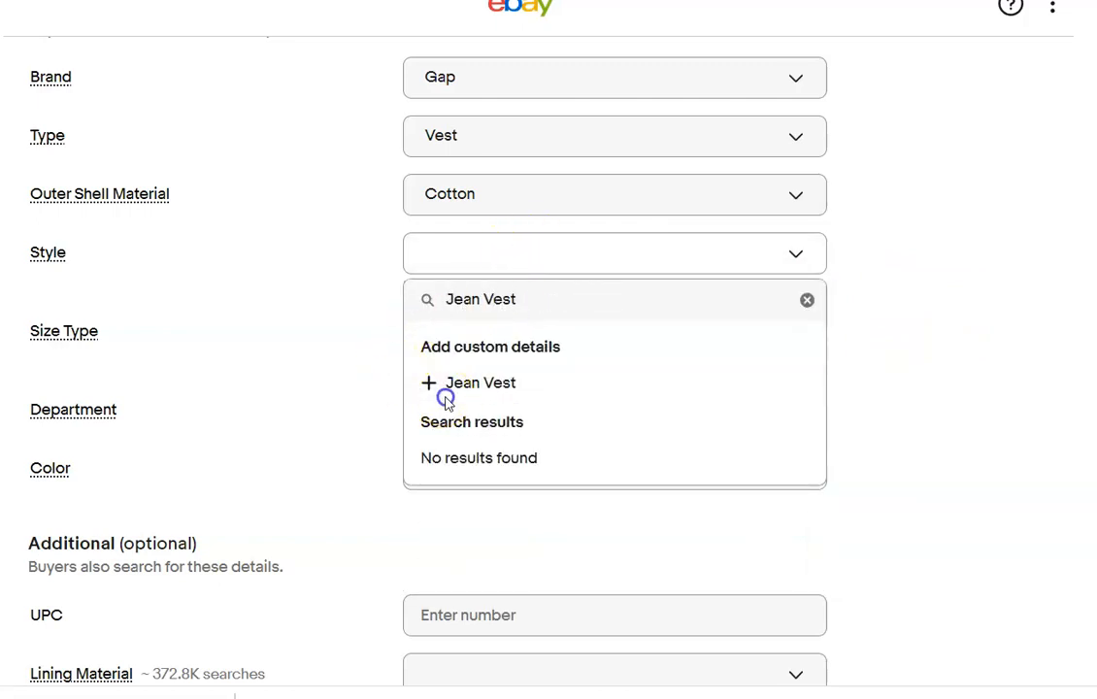
left_click(449, 383)
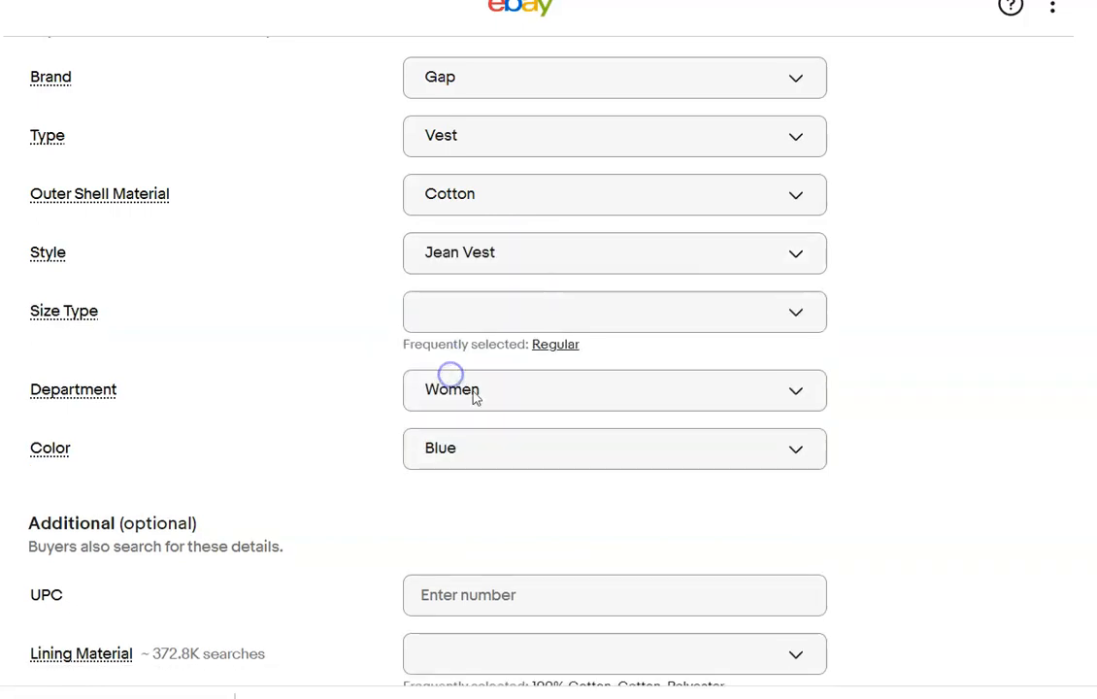
left_click(566, 346)
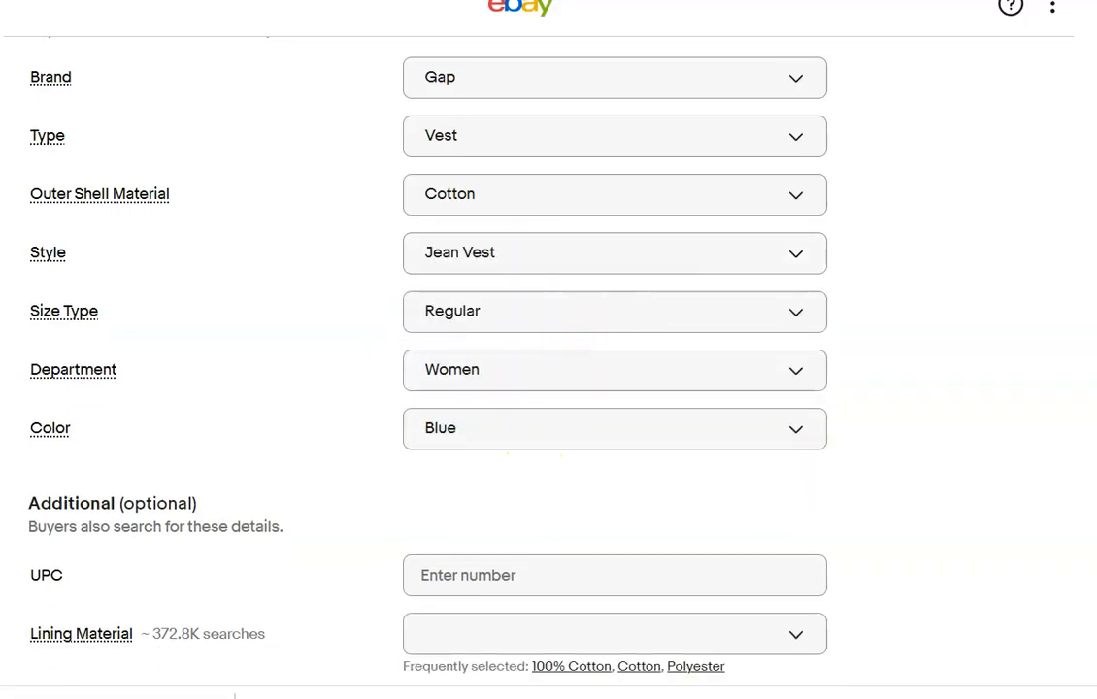
Mark the vest as Pre-owned with condition note "No rips or stains" and enter the description "Please refer to photos".
scroll(911, 314, "down", 9)
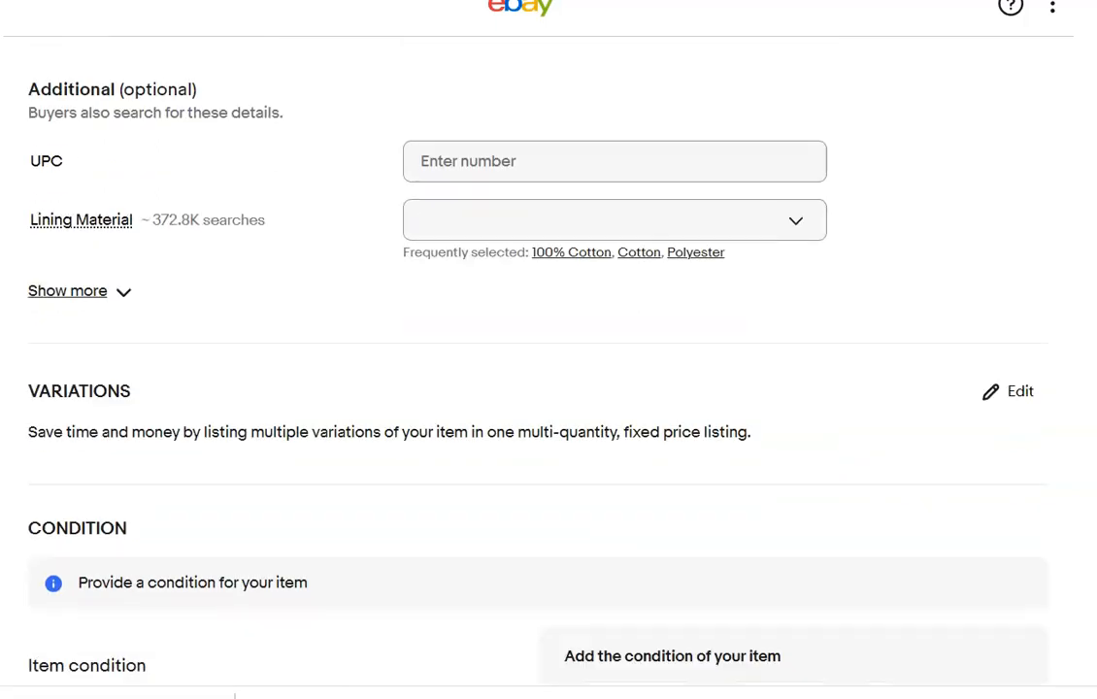
left_click(777, 317)
left_click(290, 309)
type("N")
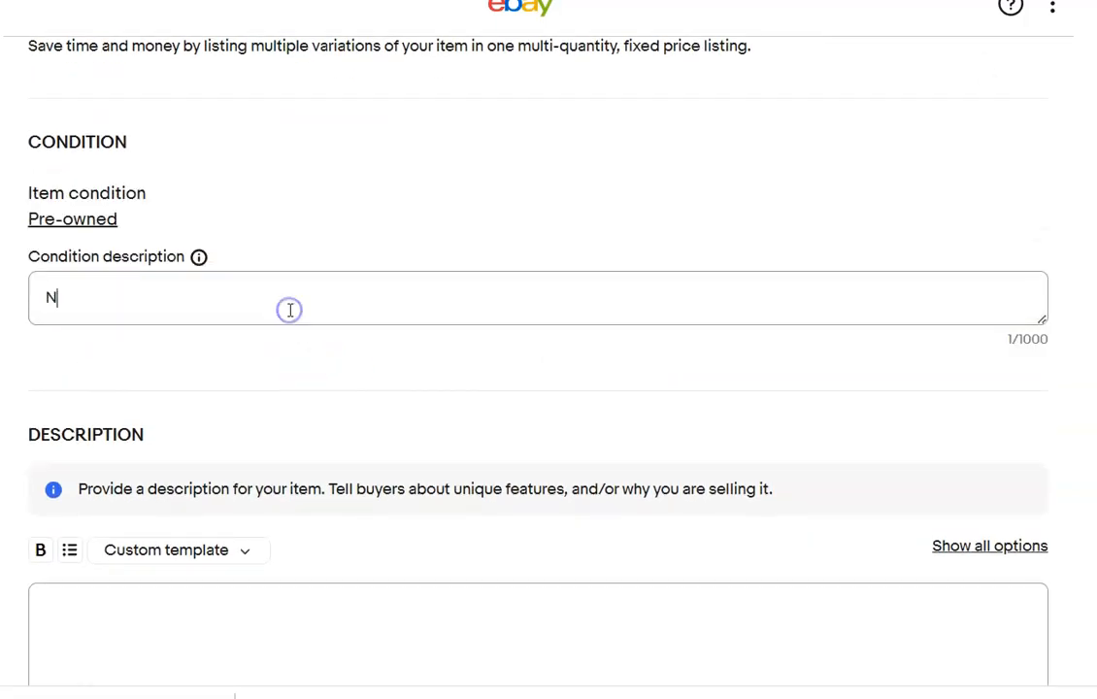
type("o rips or stains")
left_click(390, 662)
type("Please refer to photos")
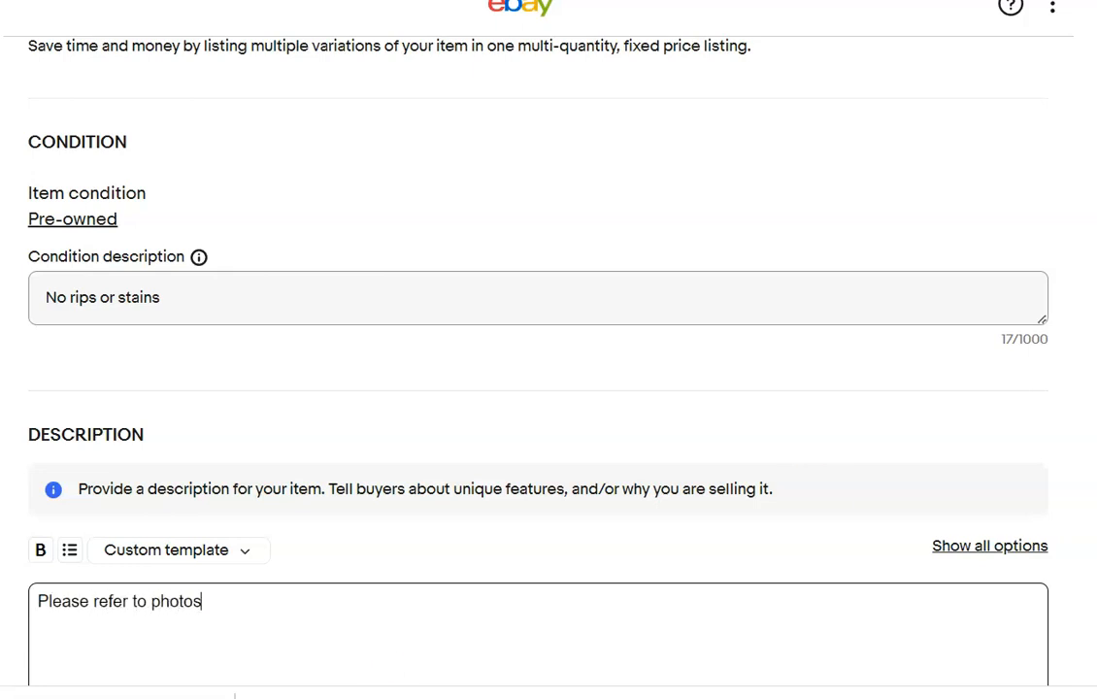
Set the vest's Buy It Now price to $20.00.
scroll(548, 389, "down", 10)
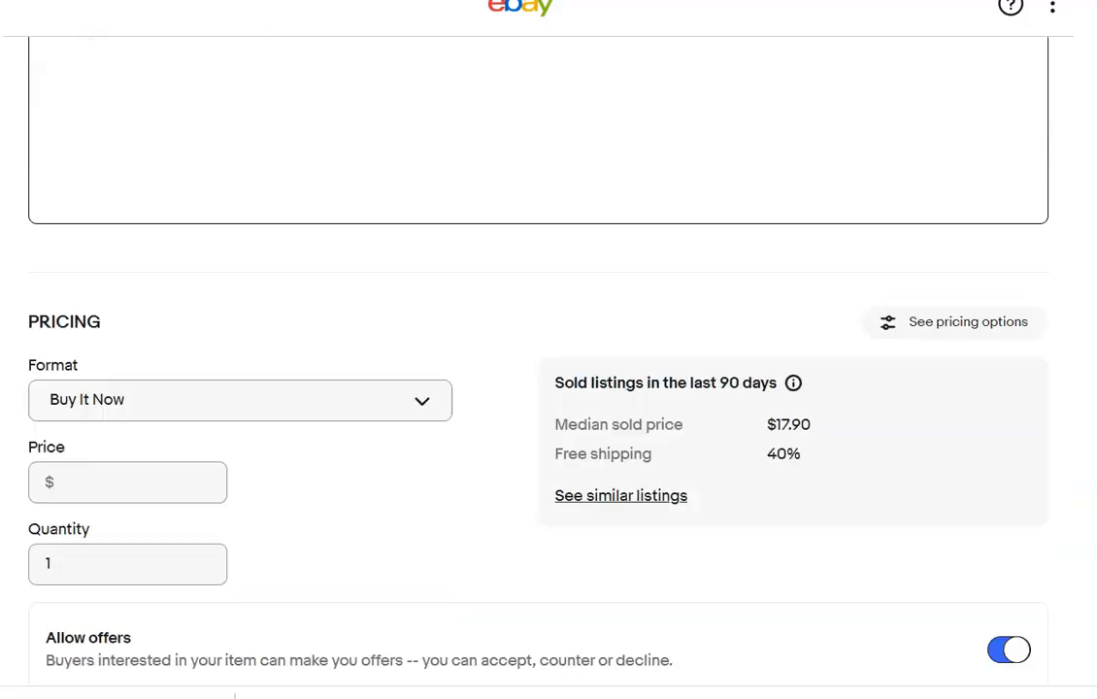
left_click(167, 259)
type("20.00")
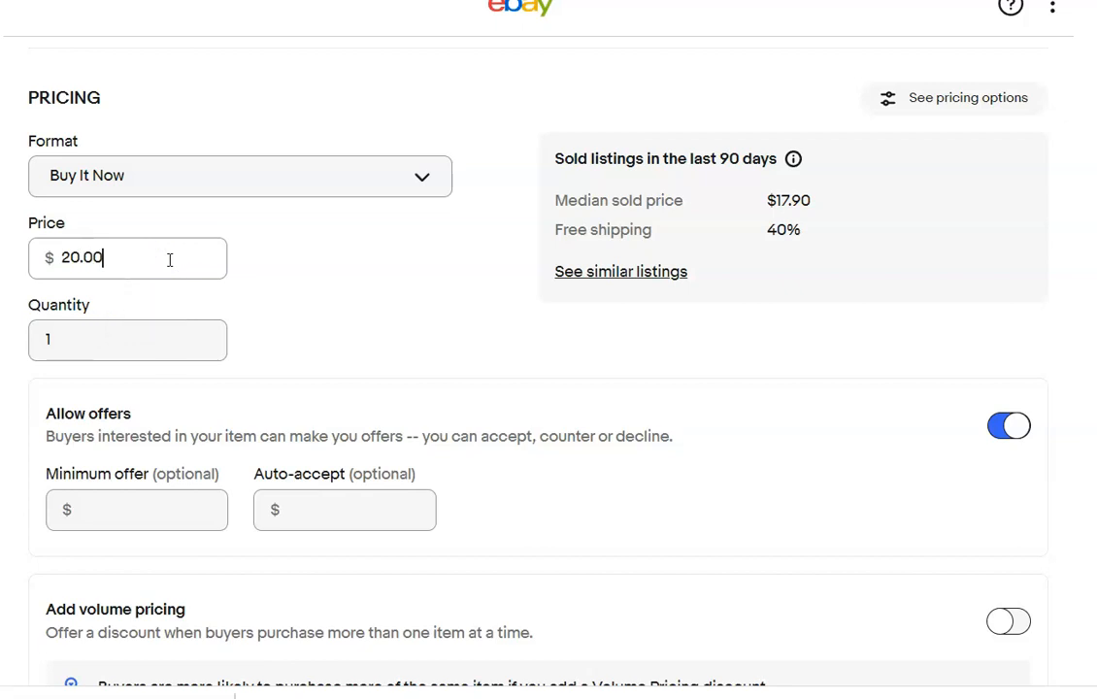
Set the vest's package weight to 13 oz and its package dimensions to 13 x 9 x 3 in.
scroll(621, 297, "down", 8)
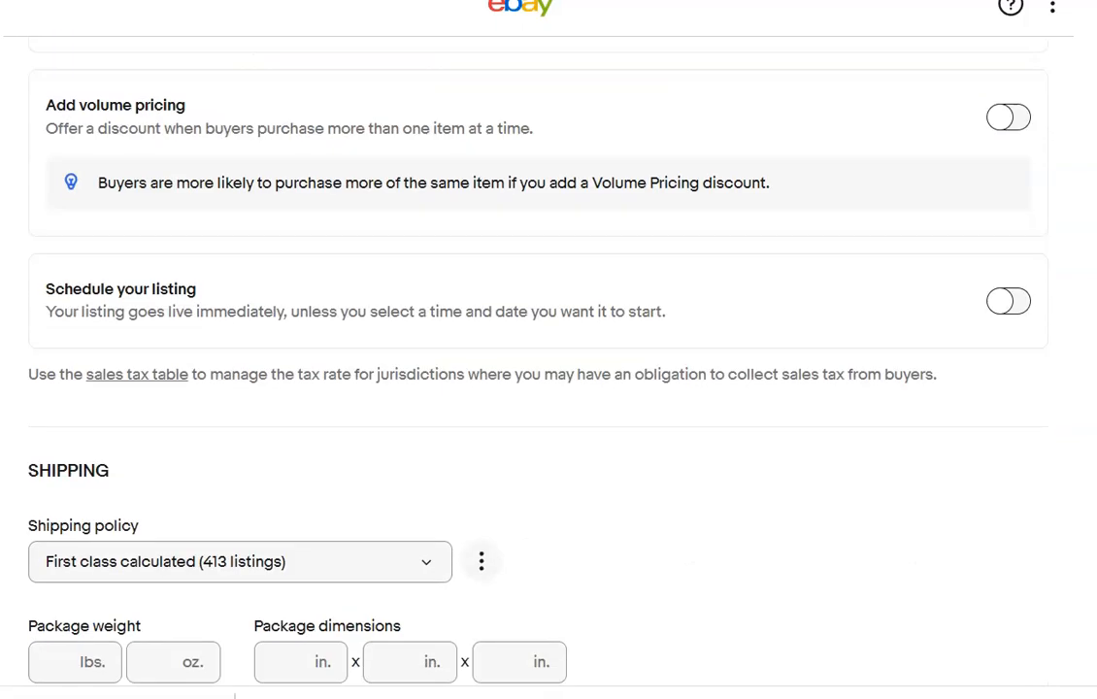
left_click(142, 360)
type("13")
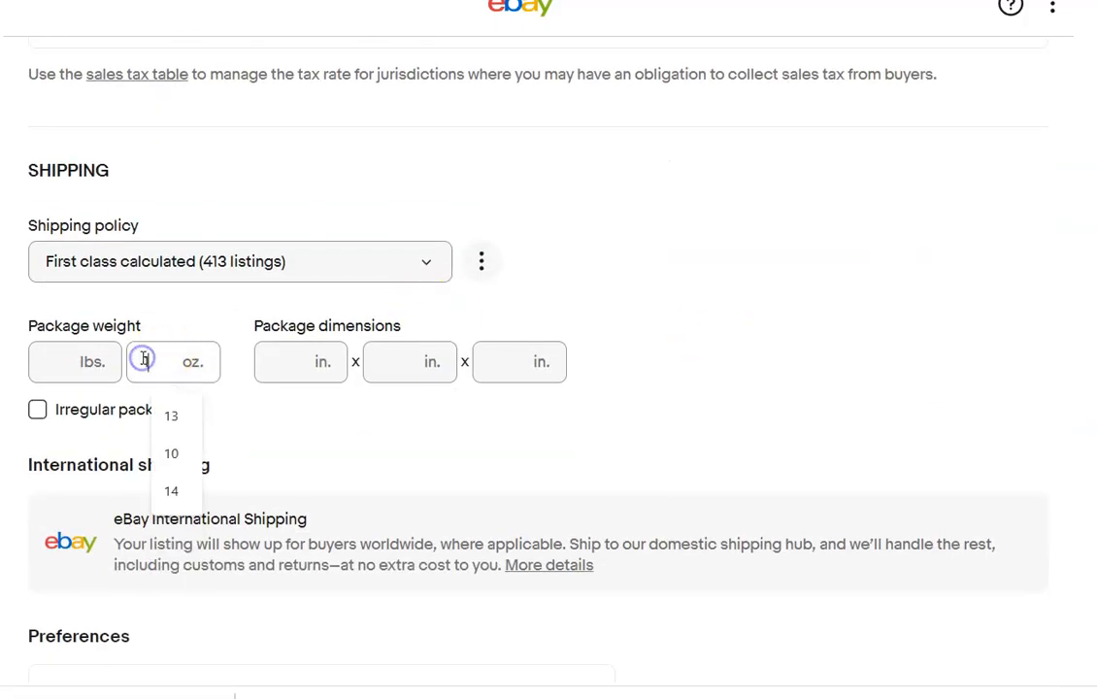
left_click(276, 372)
type("13")
key("Tab")
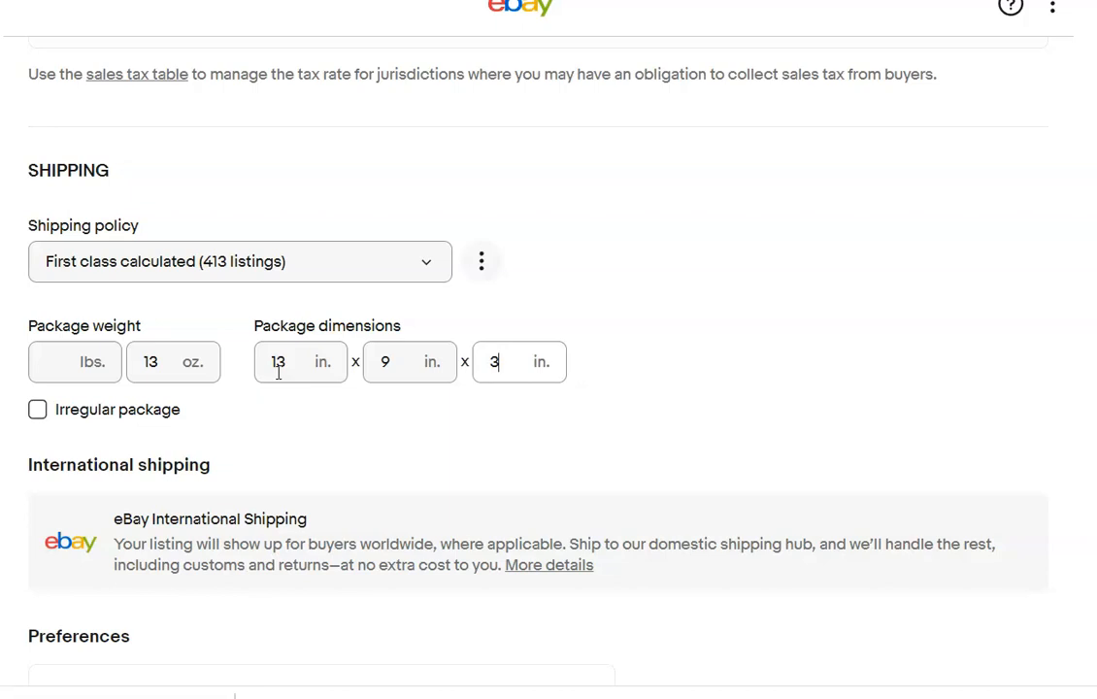
left_click(718, 399)
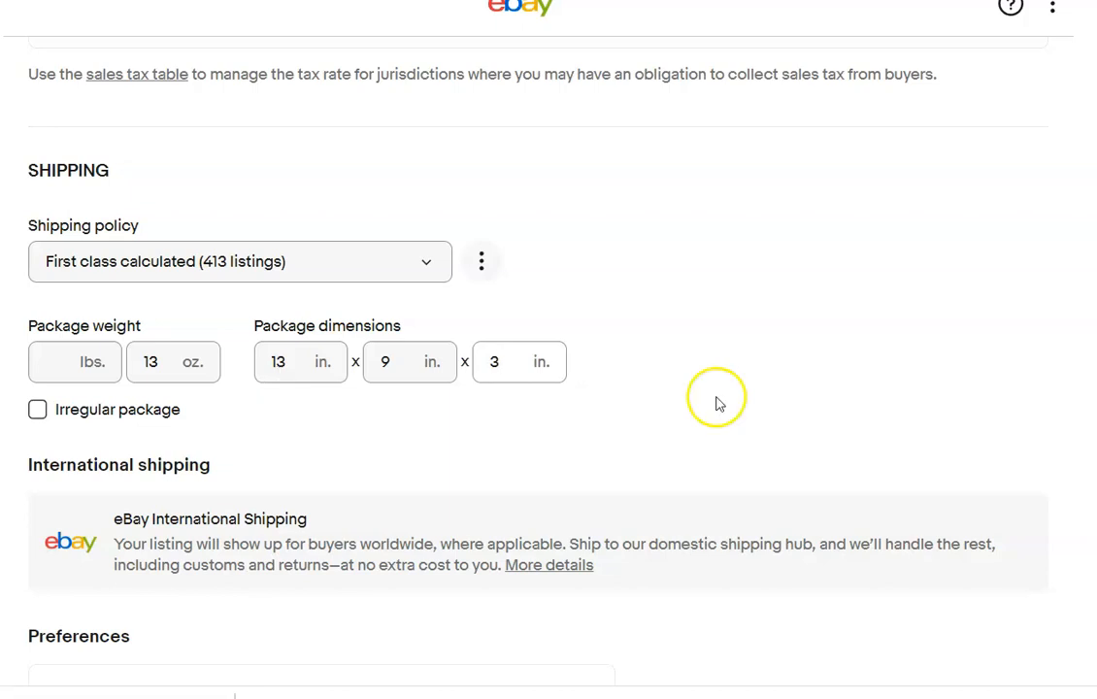
scroll(549, 368, "down", 4)
scroll(548, 369, "down", 1)
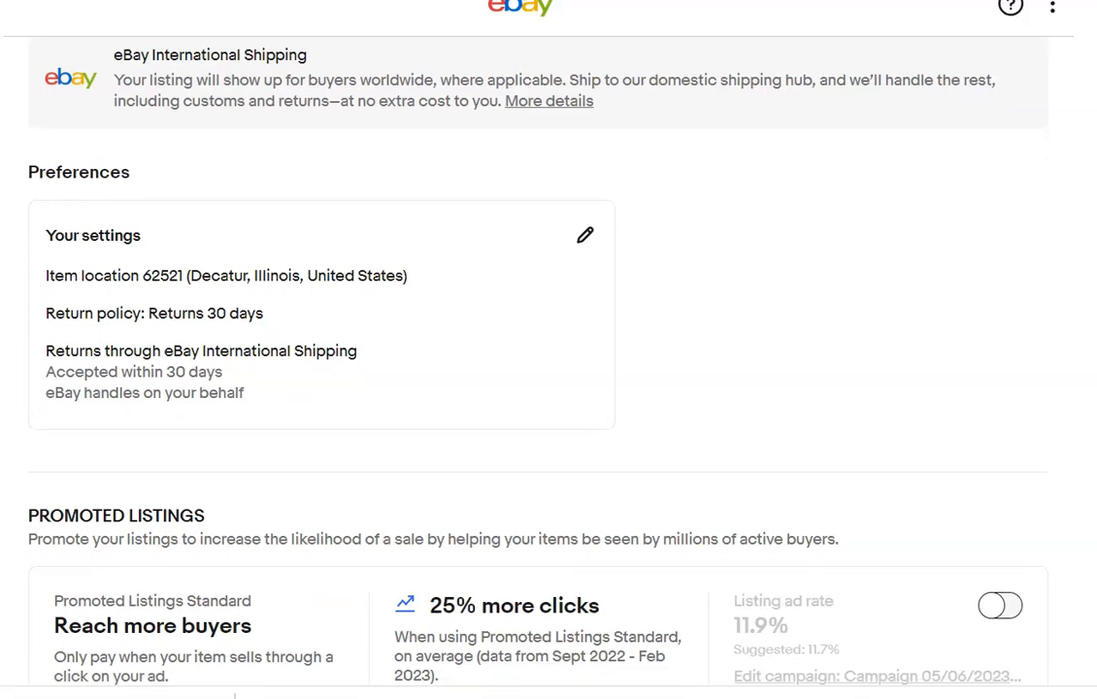
scroll(548, 369, "down", 1)
scroll(549, 369, "up", 8)
scroll(548, 369, "down", 1)
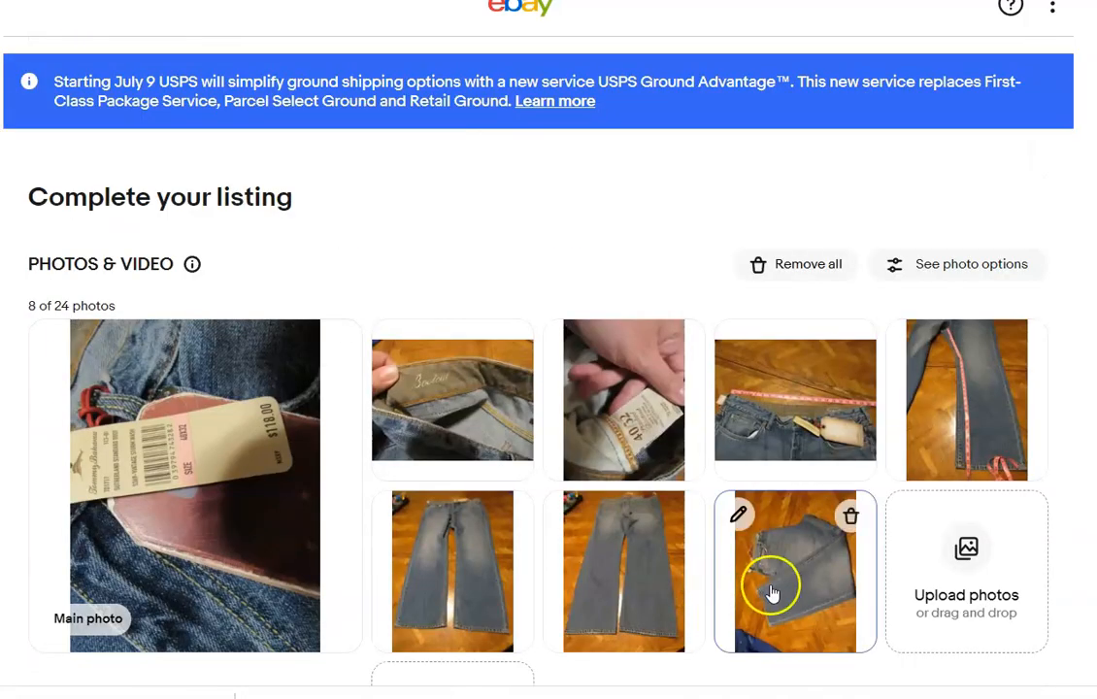
In the next jeans listing, rotate the main photo three quarter turns counter-clockwise so the waistband points up, and save it.
left_click_drag(771, 587, 234, 496)
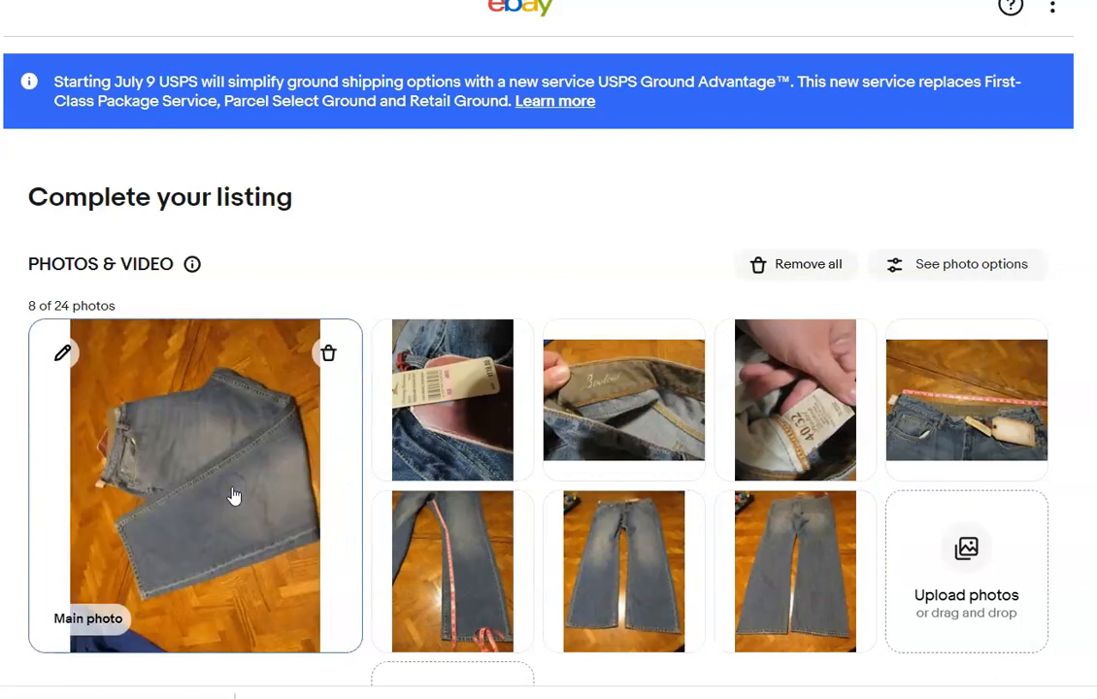
left_click(63, 354)
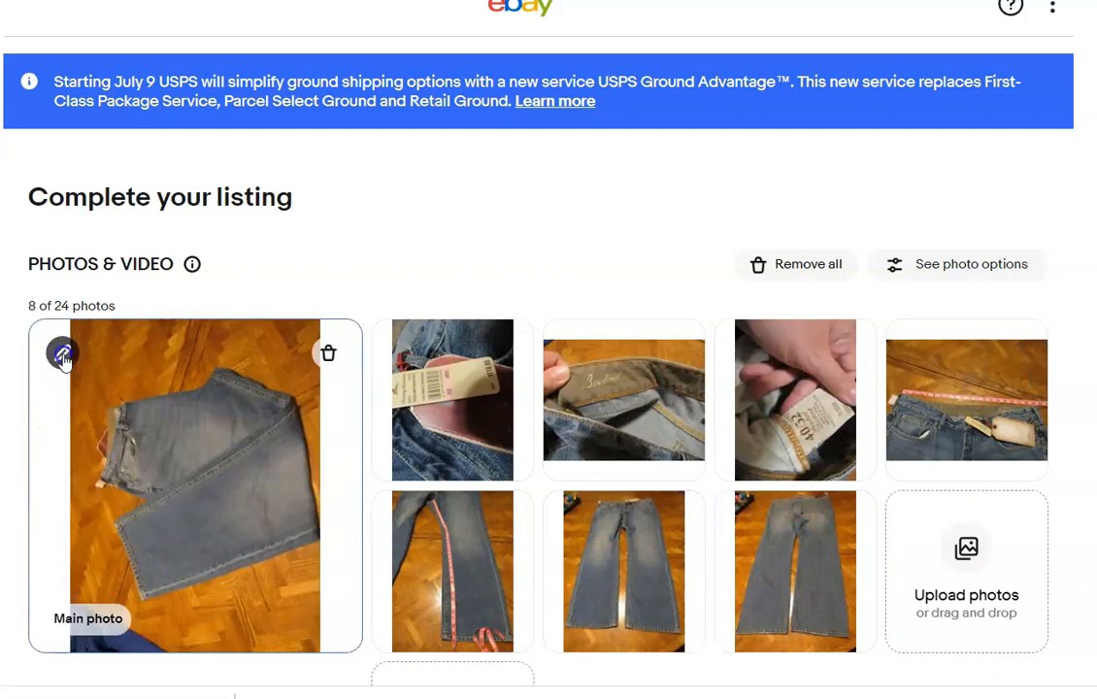
left_click(213, 530)
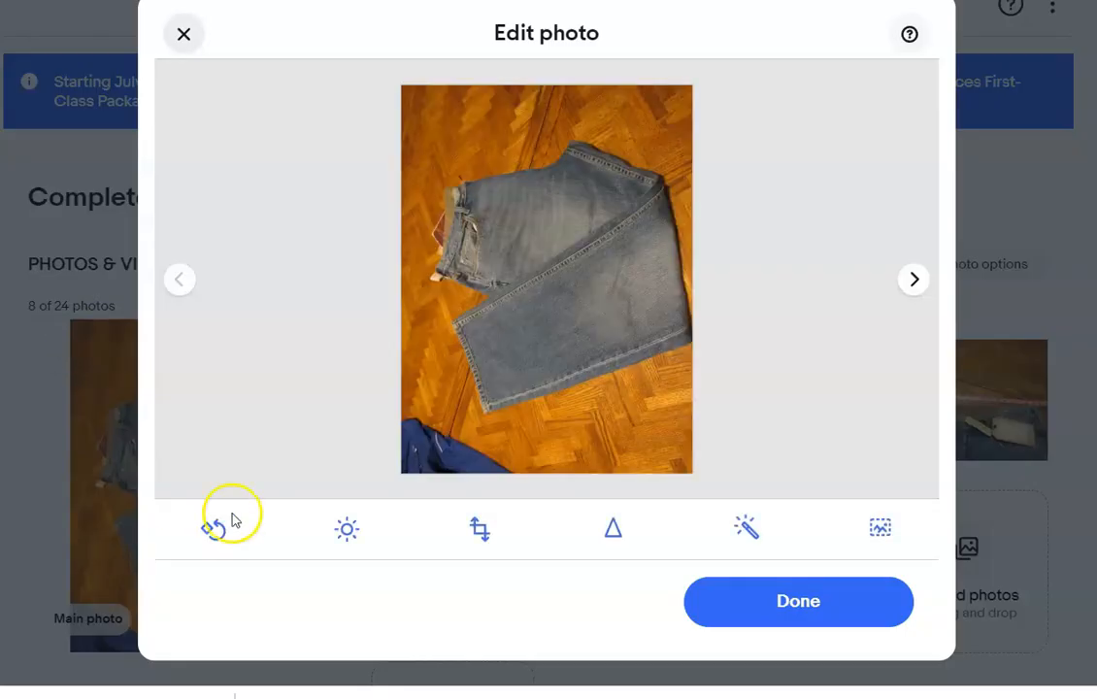
left_click(213, 530)
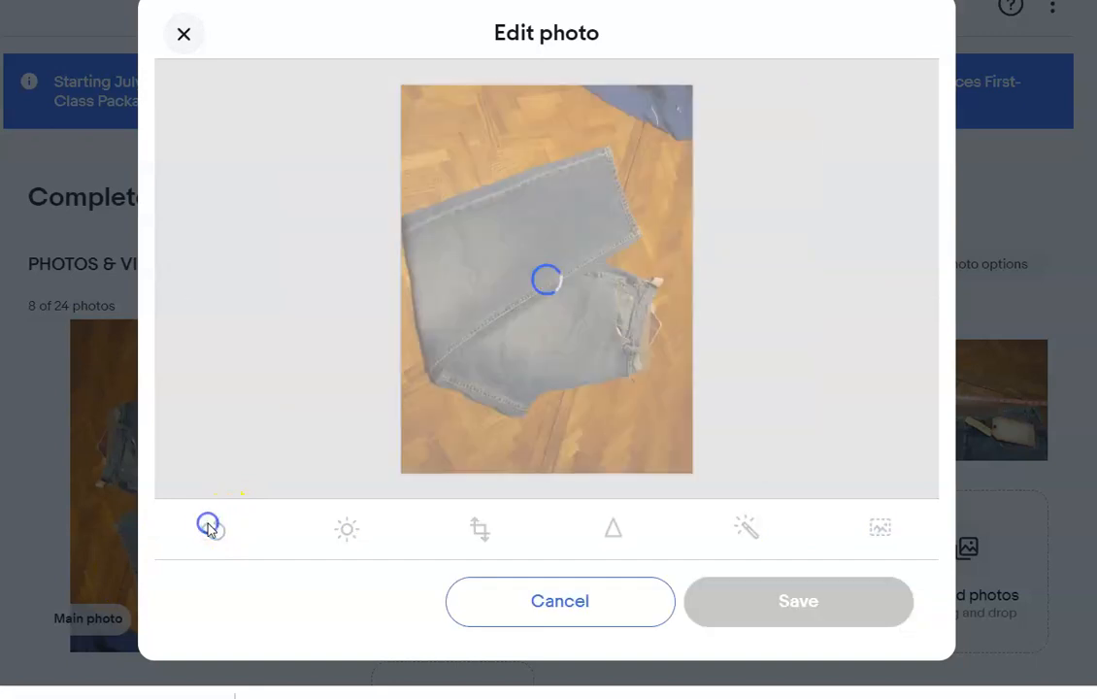
left_click(214, 529)
left_click(742, 612)
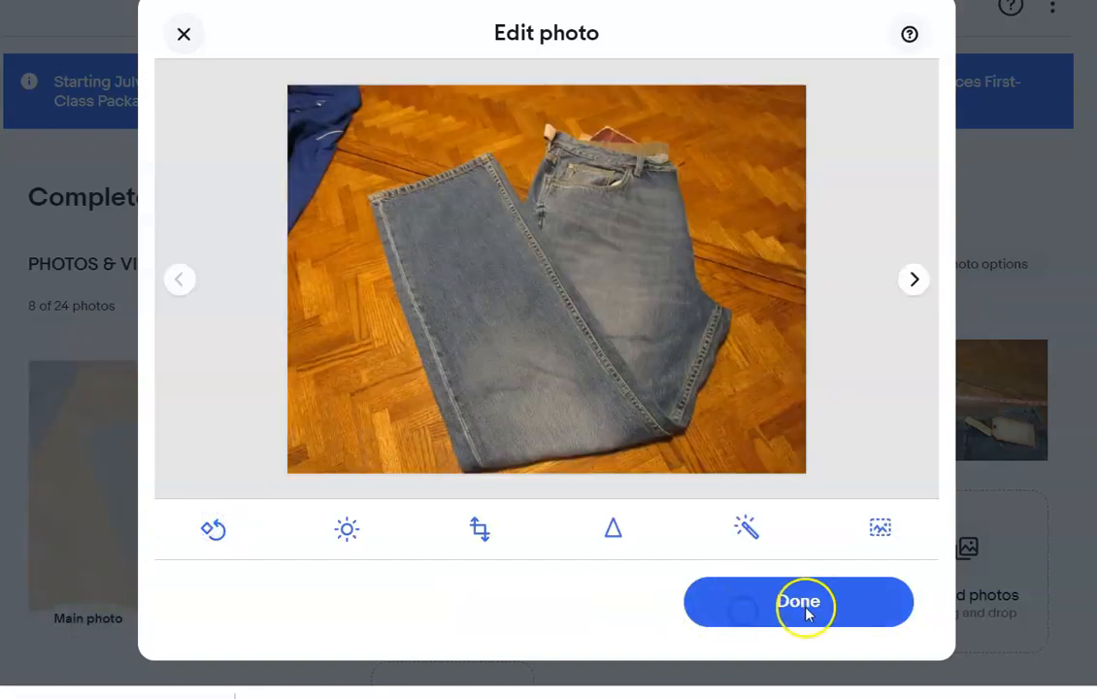
left_click(804, 604)
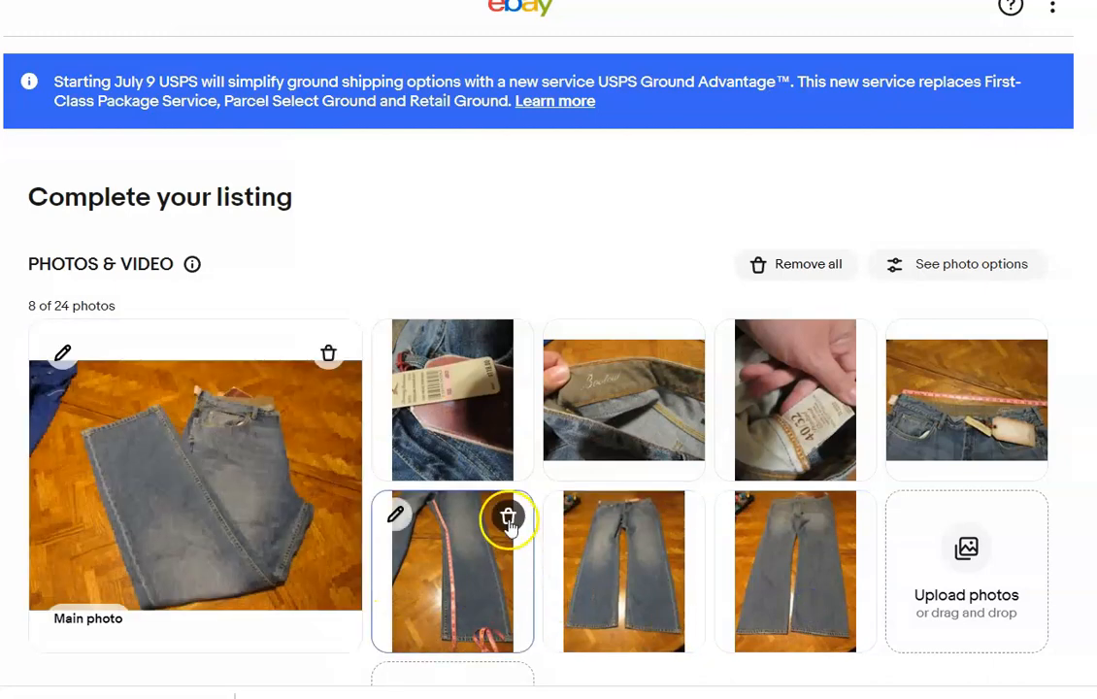
Enter the item title "Tommy Bahama NWT Bootcut Jeans 40 x 32".
scroll(549, 388, "down", 6)
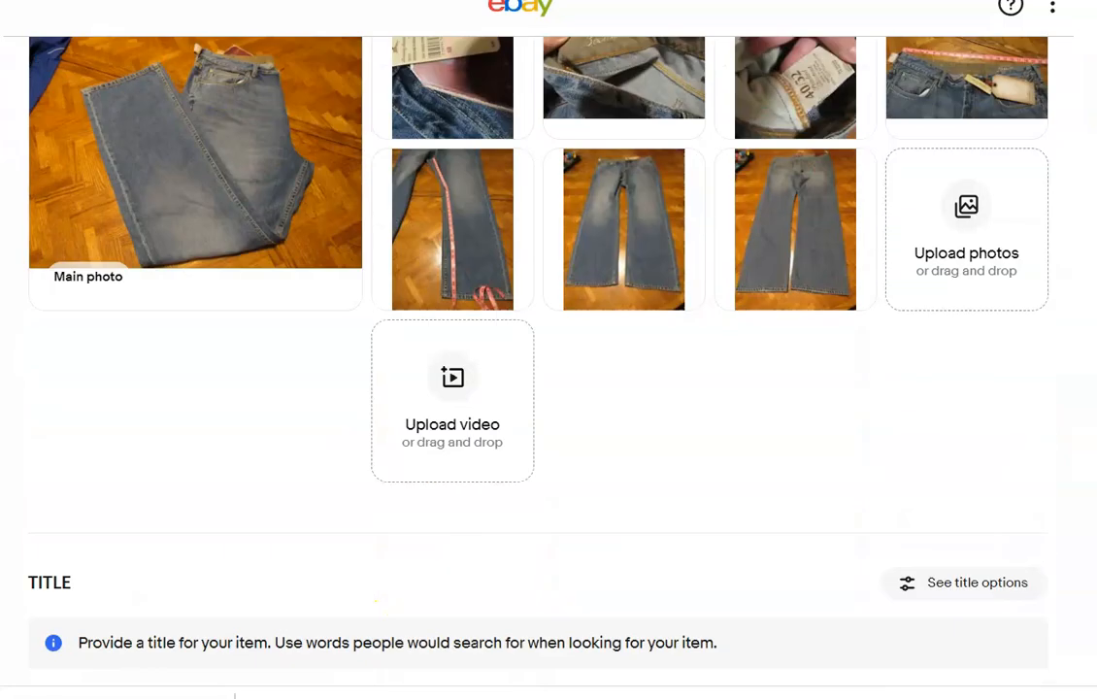
left_click(464, 412)
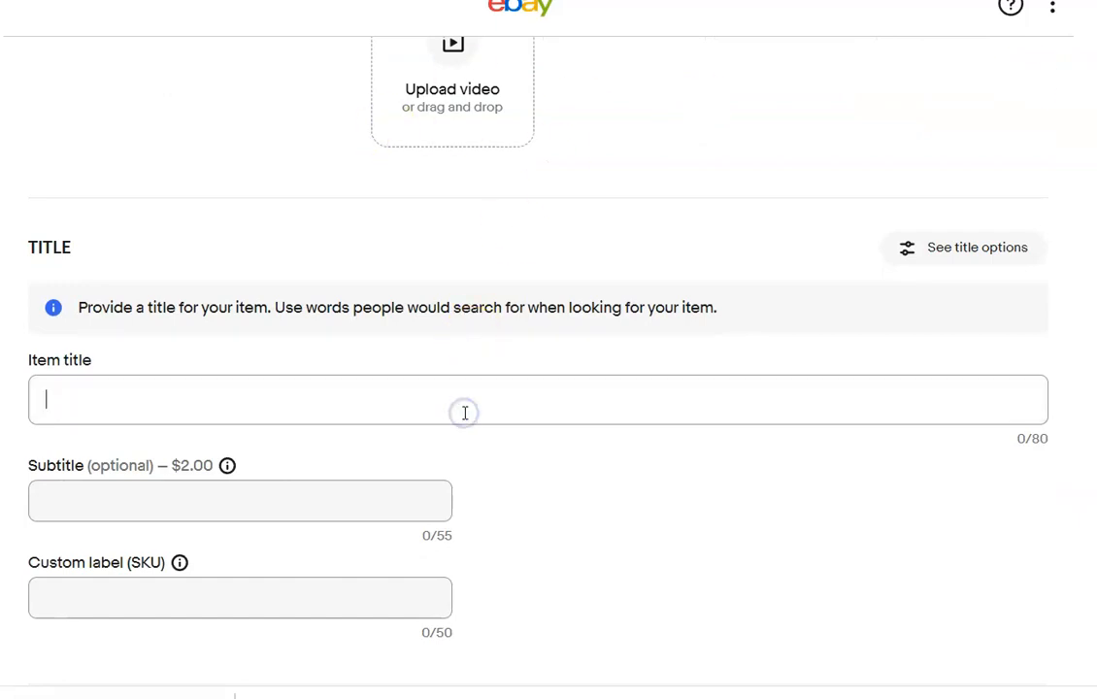
type("Tommy Bahama NWT")
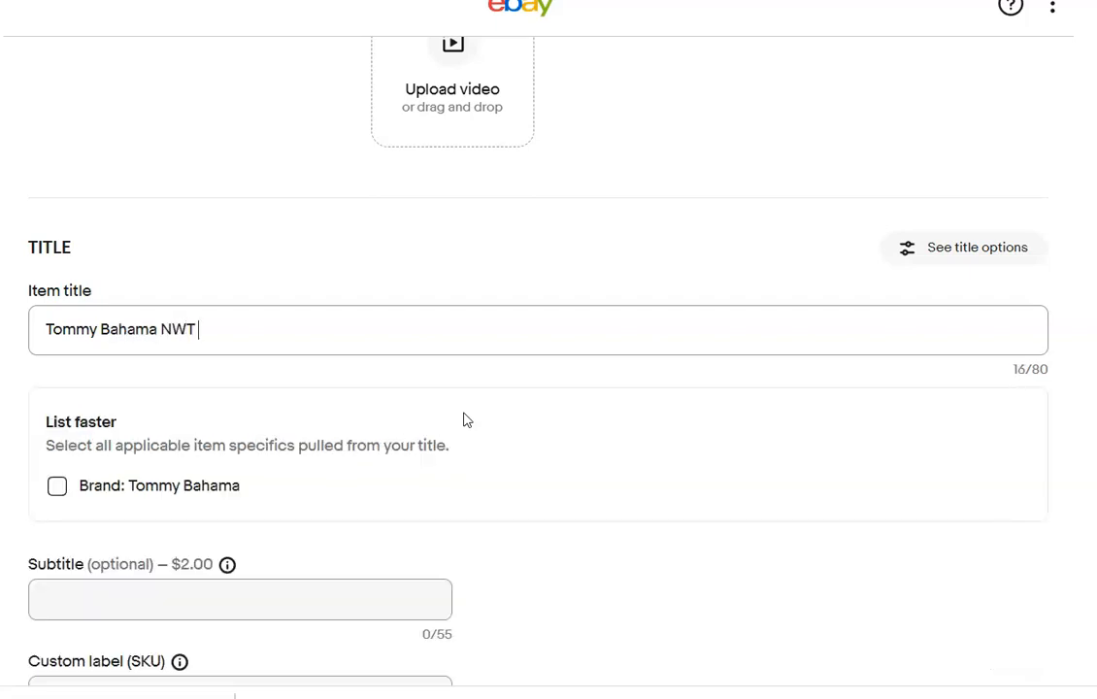
type("Bootcut Jeans")
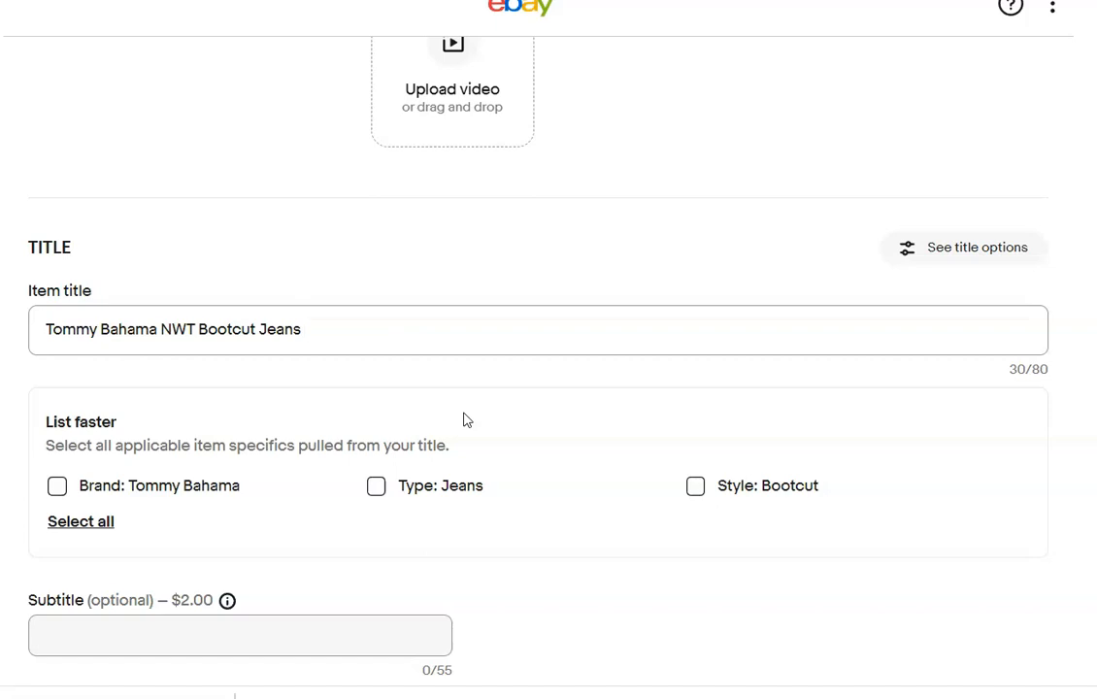
type(" 40 x 32")
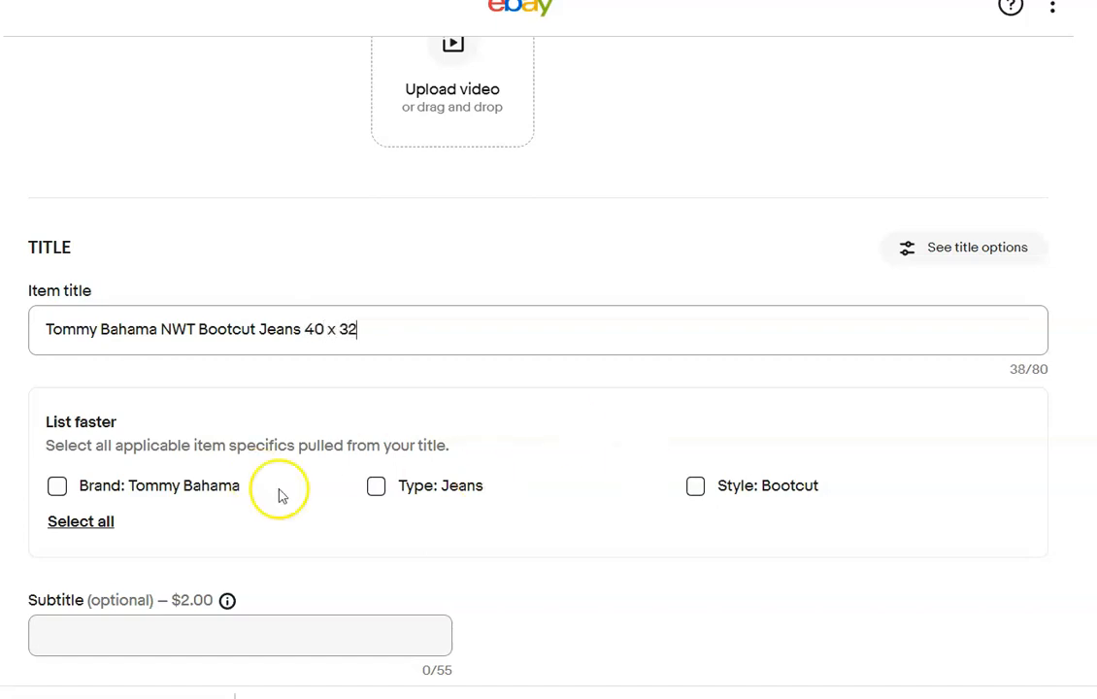
Apply the suggested item specifics Brand: Tommy Bahama, Type: Jeans and Style: Bootcut.
left_click(58, 485)
left_click(375, 486)
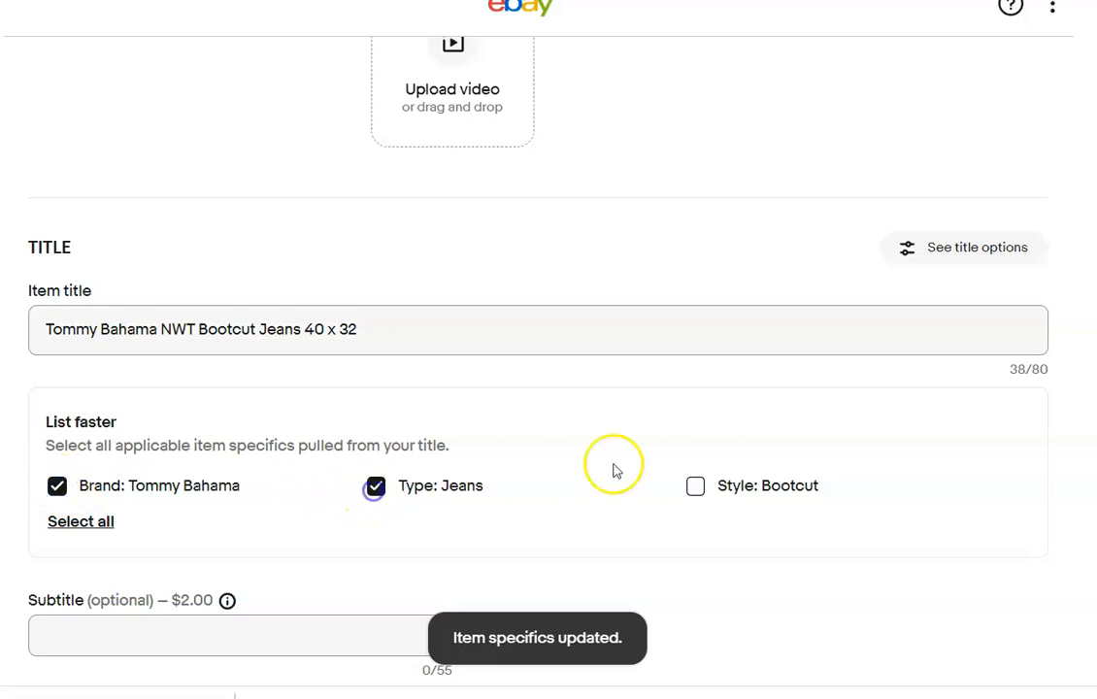
left_click(697, 487)
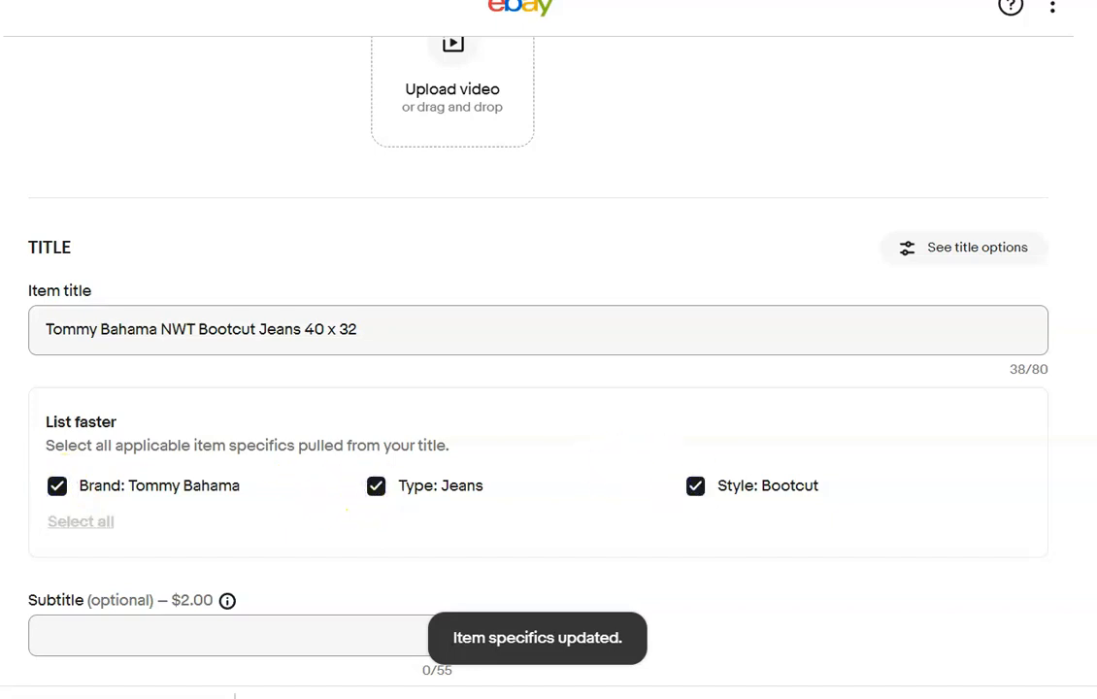
Set the custom label (SKU) of the Tommy Bahama jeans to 82.
scroll(549, 388, "down", 4)
left_click(348, 326)
type("82")
left_click(719, 536)
Set the jeans' size type to Regular, color to Blue, inseam to 32 in, size to 40 and department to Men.
scroll(549, 388, "down", 7)
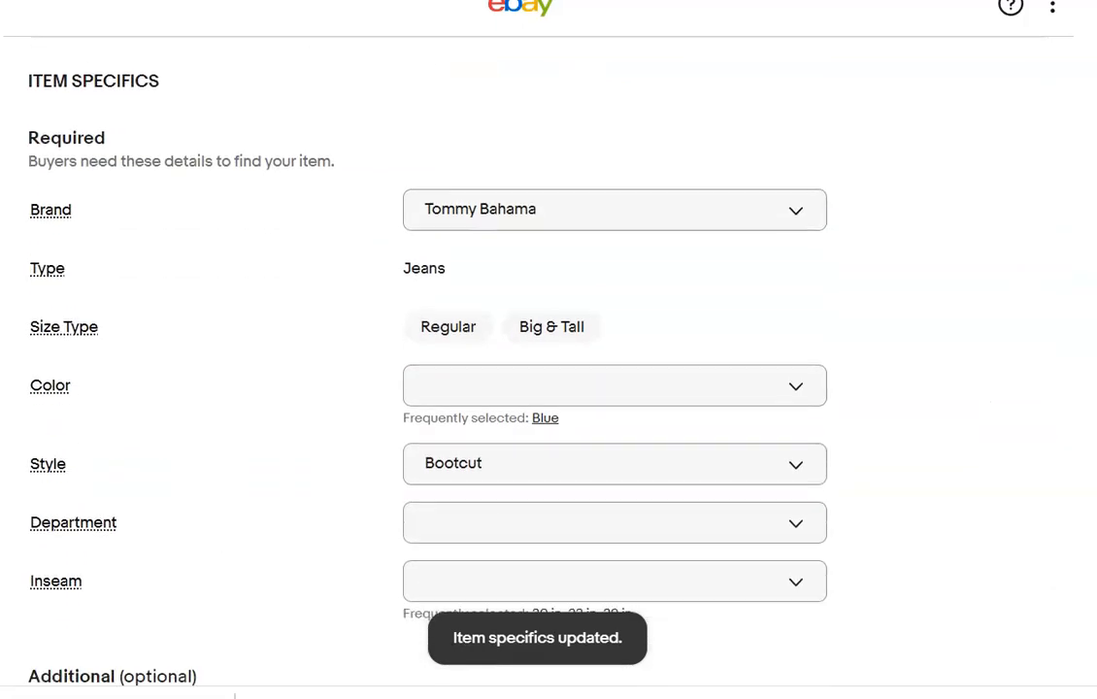
left_click(451, 190)
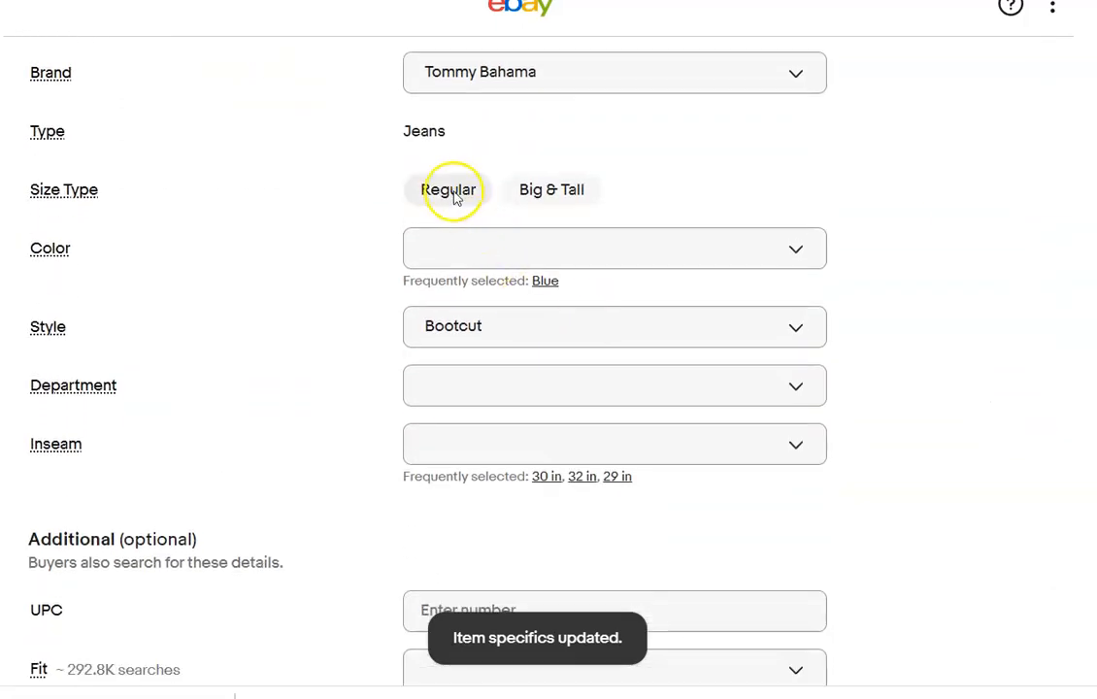
left_click(545, 282)
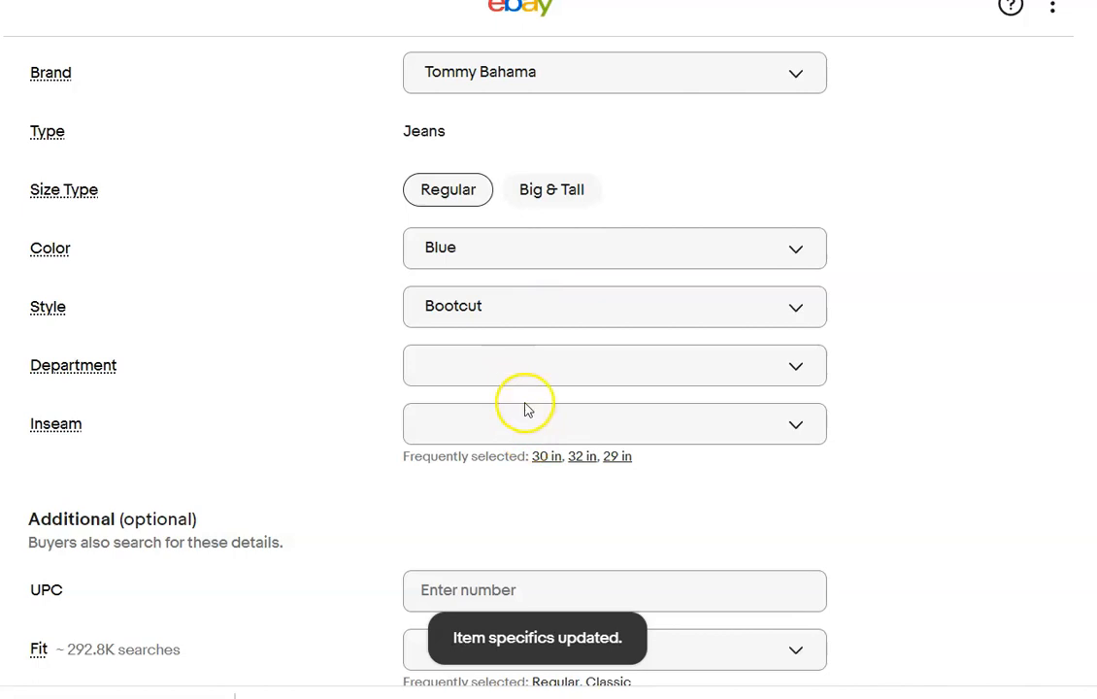
left_click(583, 534)
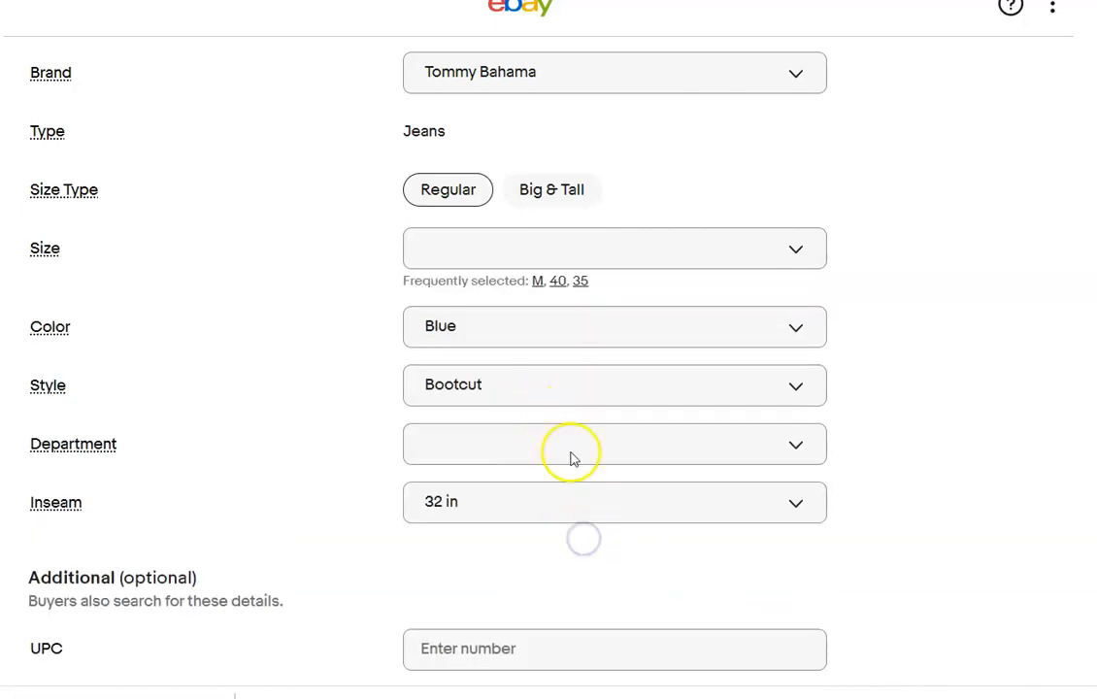
left_click(557, 281)
left_click(793, 421)
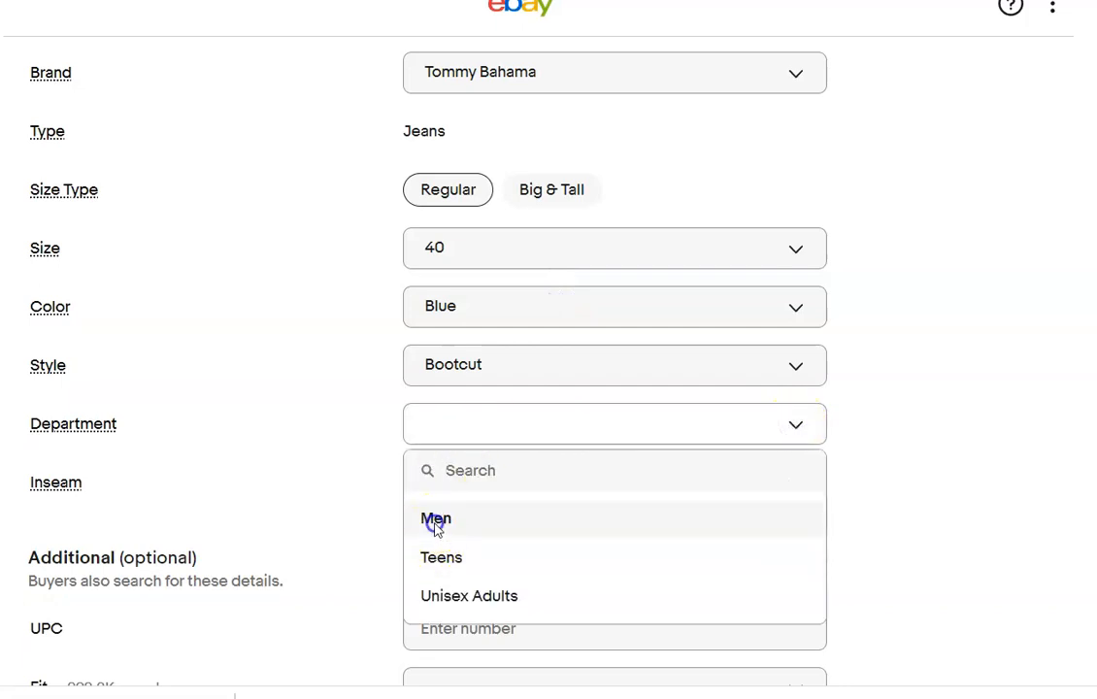
left_click(435, 520)
left_click(465, 629)
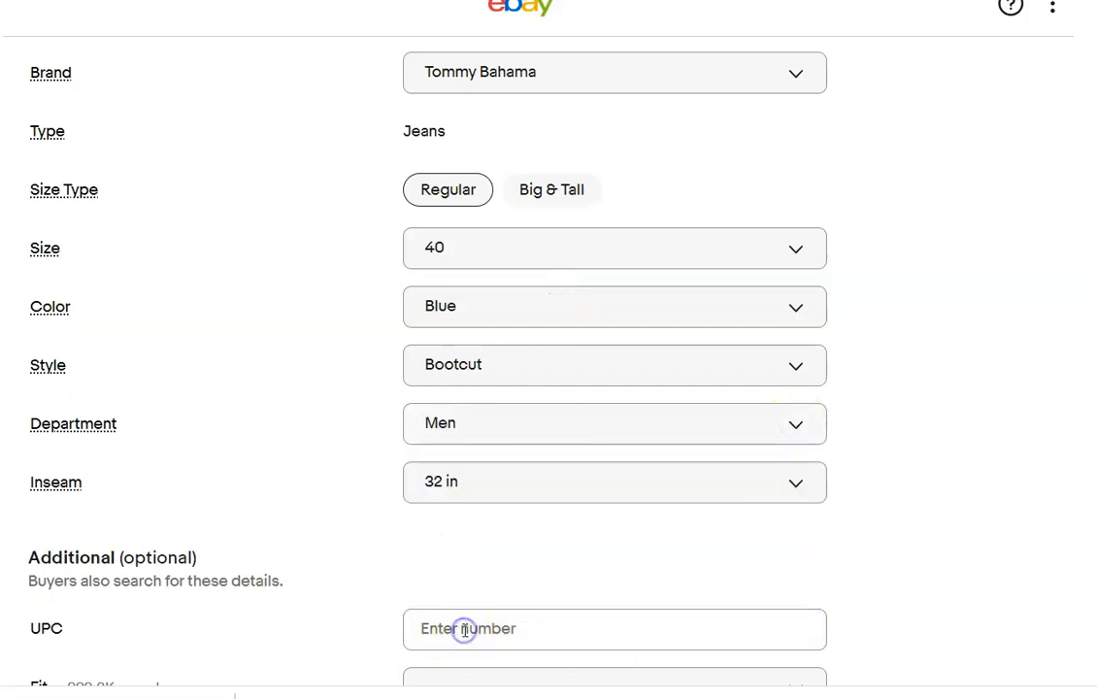
type("039794743282")
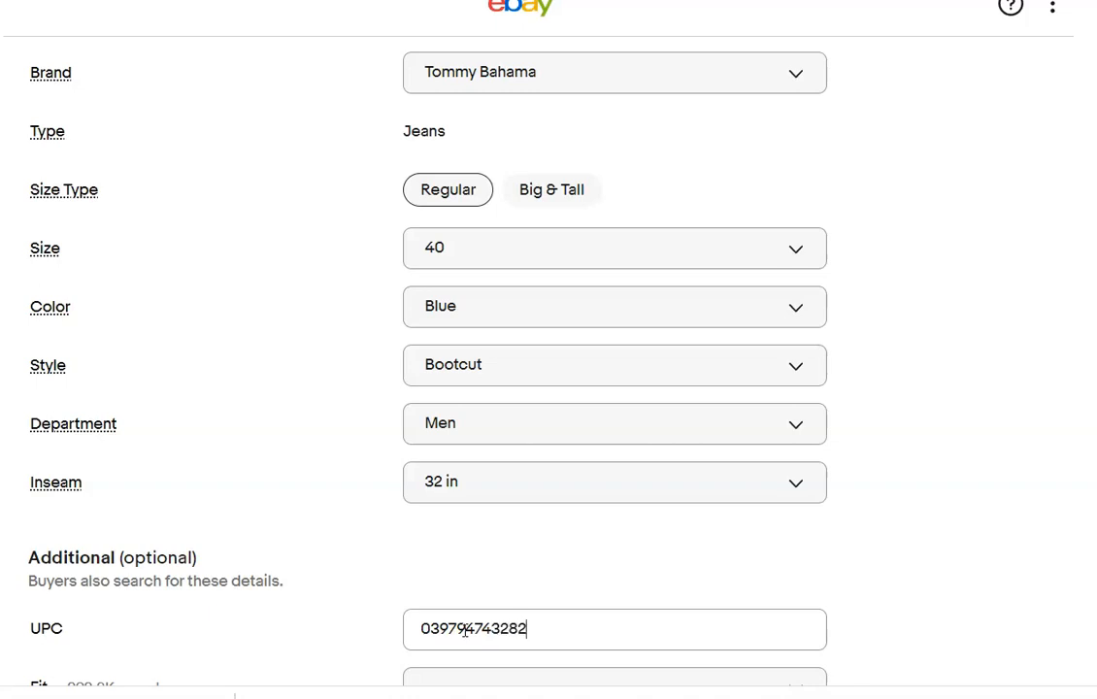
left_click(920, 629)
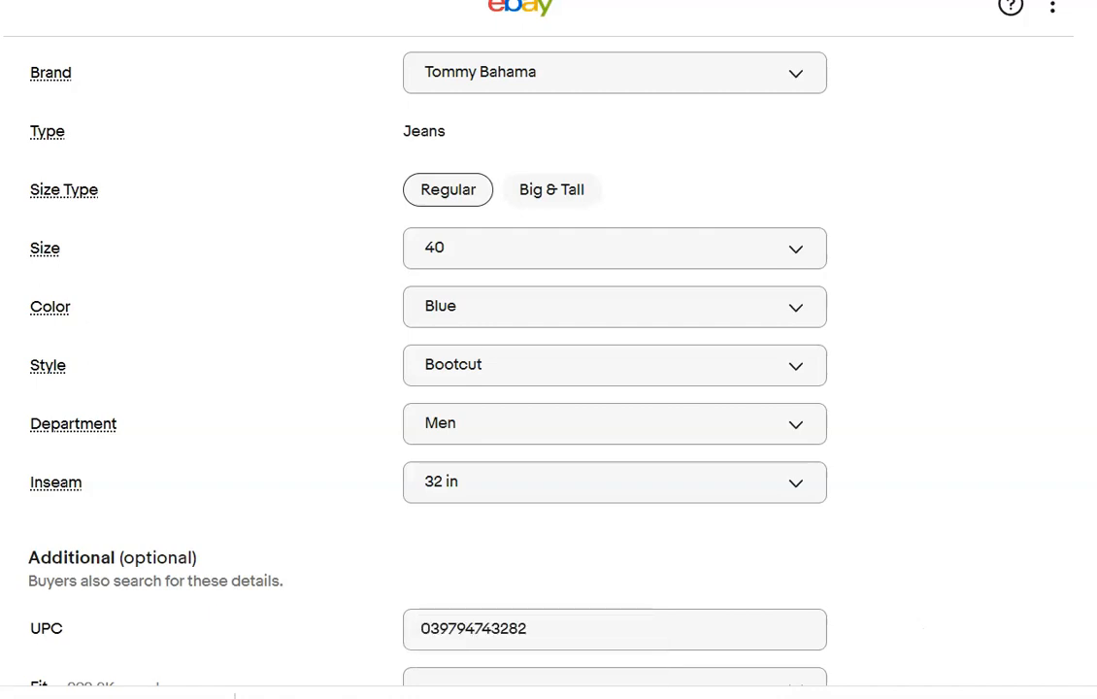
scroll(548, 388, "down", 4)
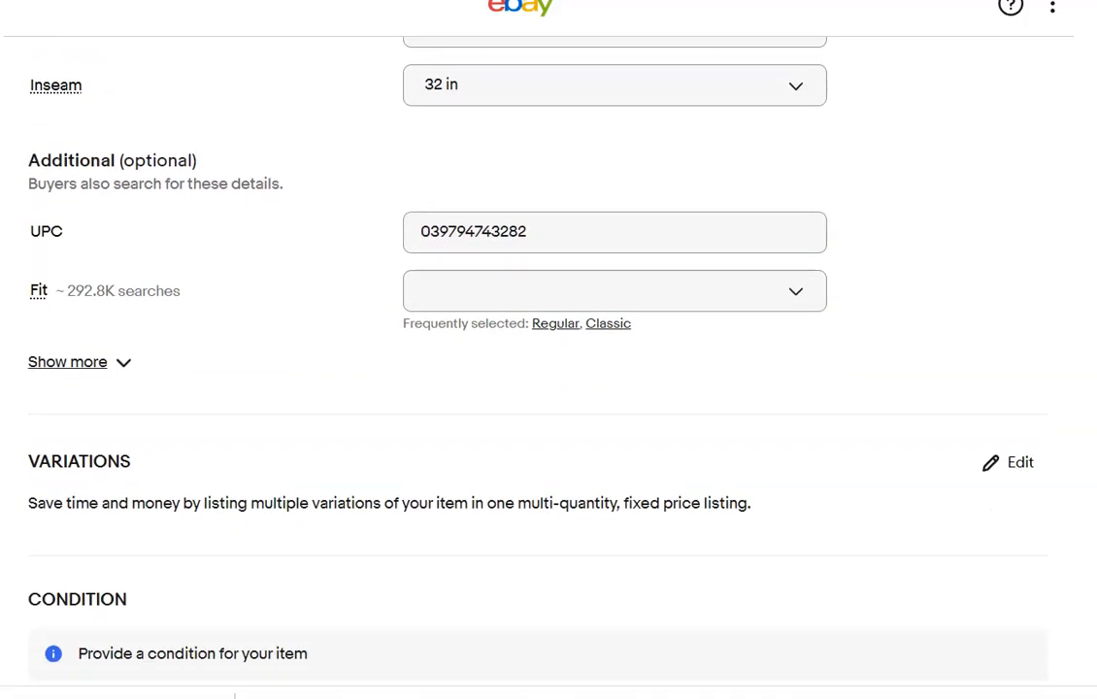
scroll(548, 389, "up", 5)
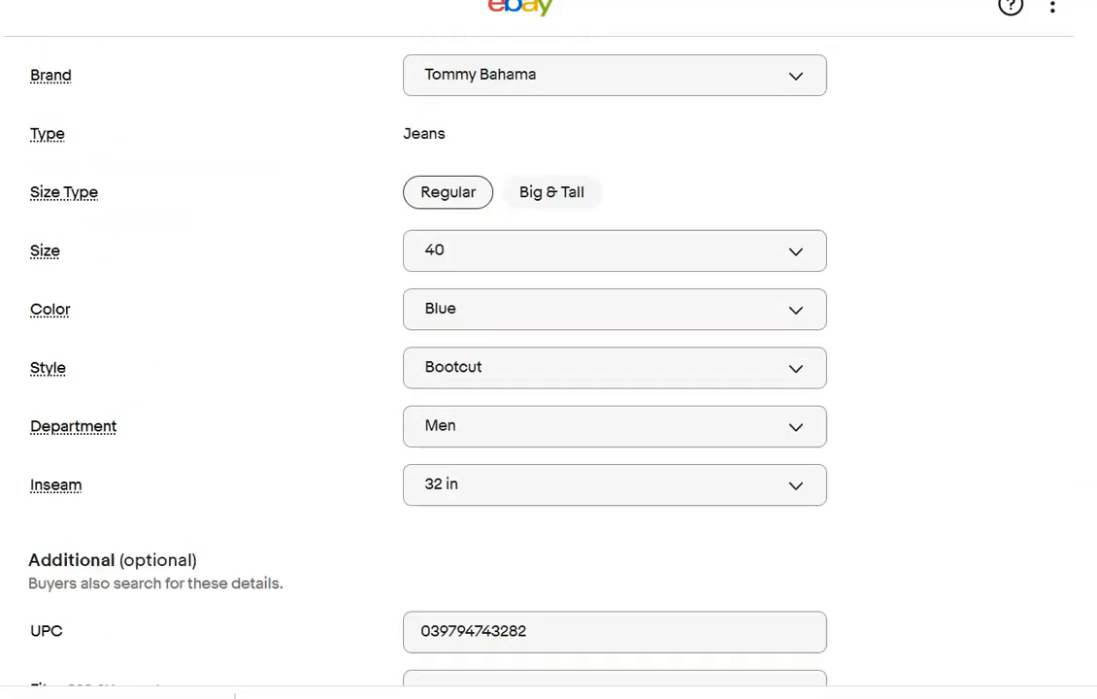
Set the jeans' condition to New with tags and enter the description "Please refer to photos".
scroll(548, 388, "down", 6)
scroll(549, 389, "down", 5)
left_click(653, 244)
left_click(536, 436)
type("Please re")
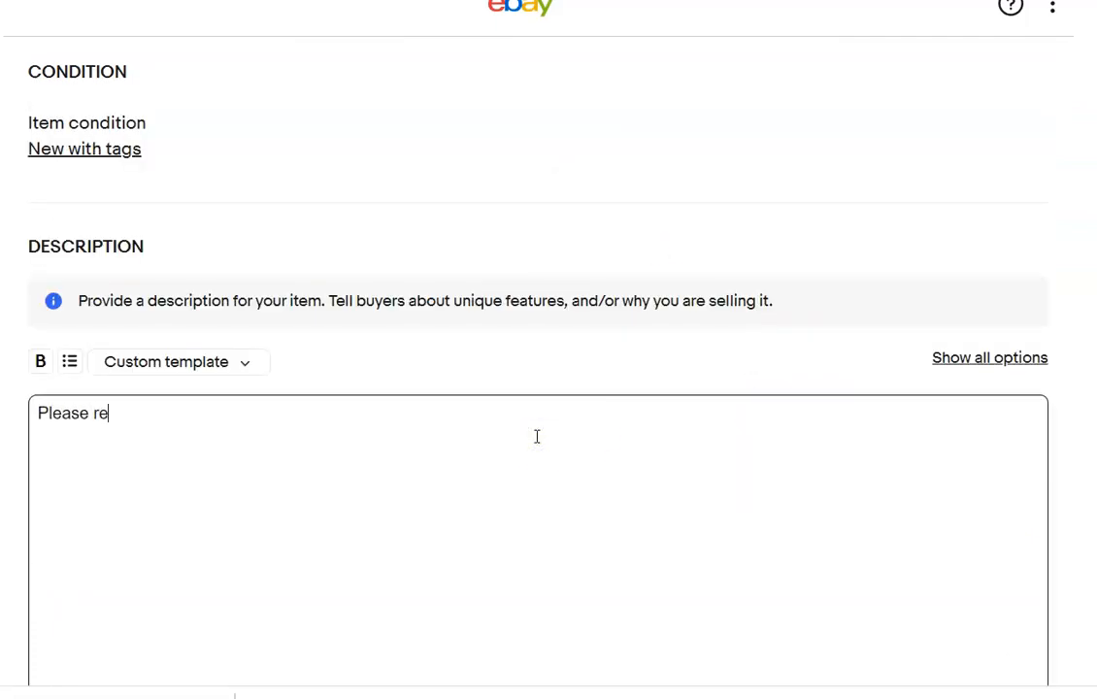
type("fer to photos")
left_click(974, 327)
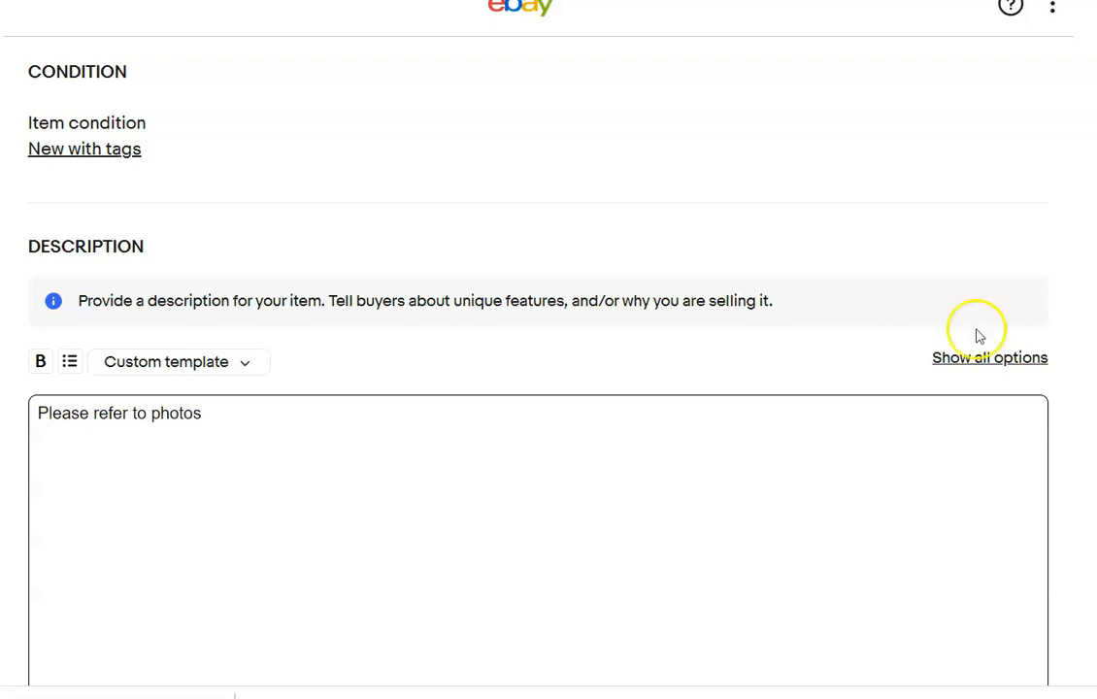
Set the Buy It Now price of the Tommy Bahama jeans to $60.00.
scroll(975, 327, "down", 5)
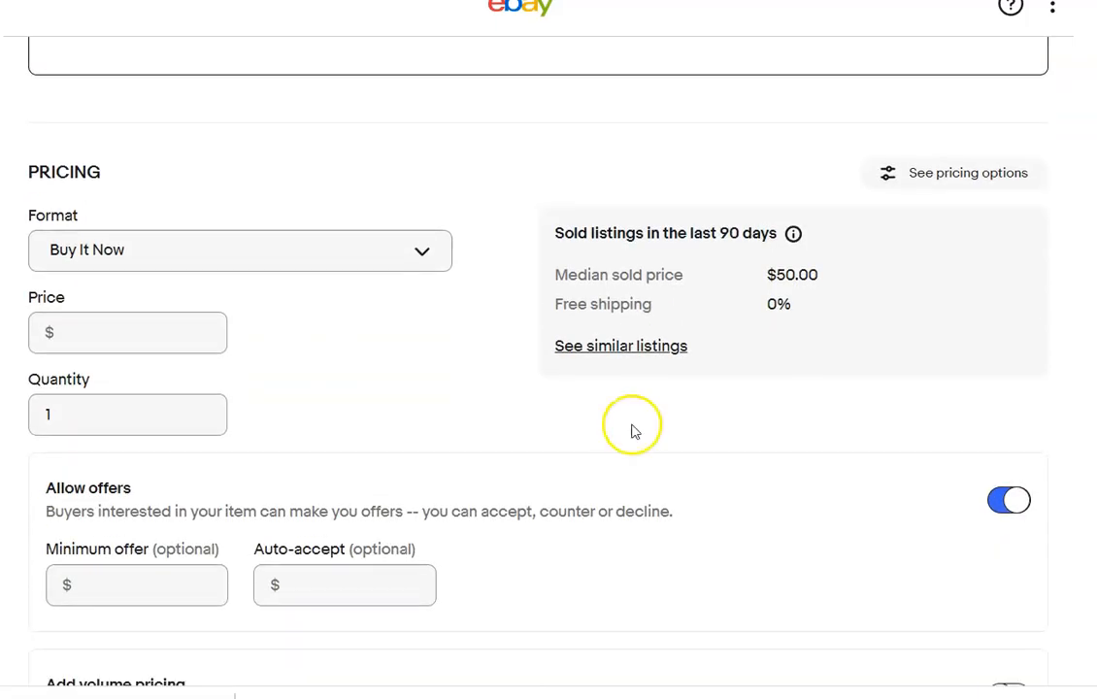
left_click(150, 341)
type("60")
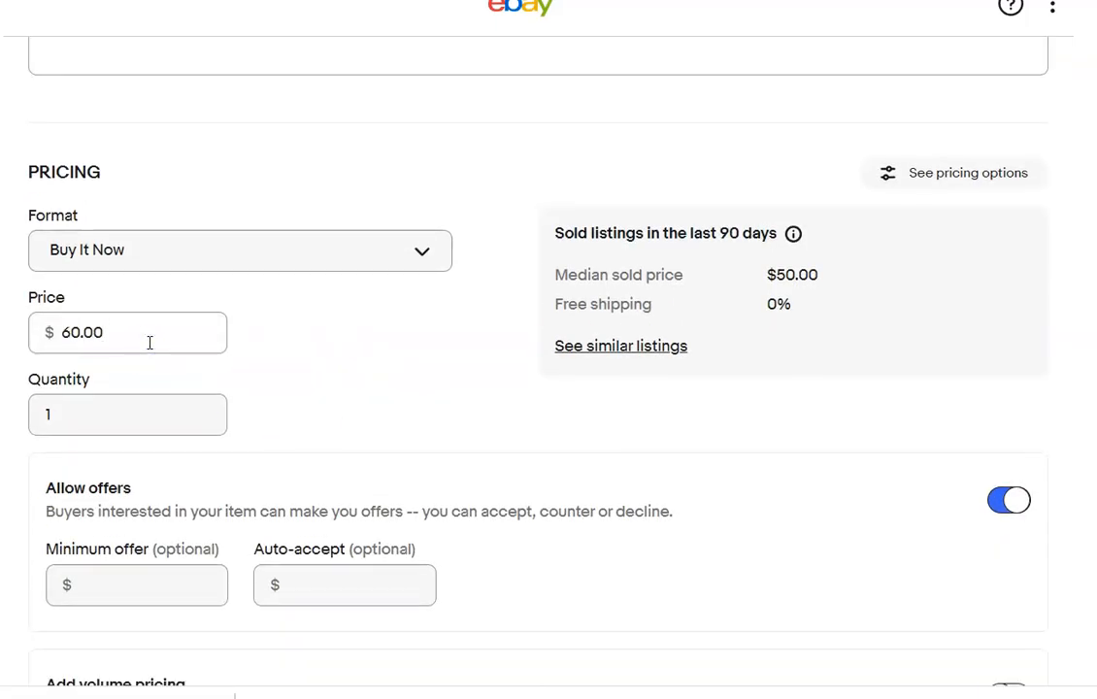
Change the jeans' shipping policy to Priority Flat rate bubble mailer.
scroll(509, 405, "down", 5)
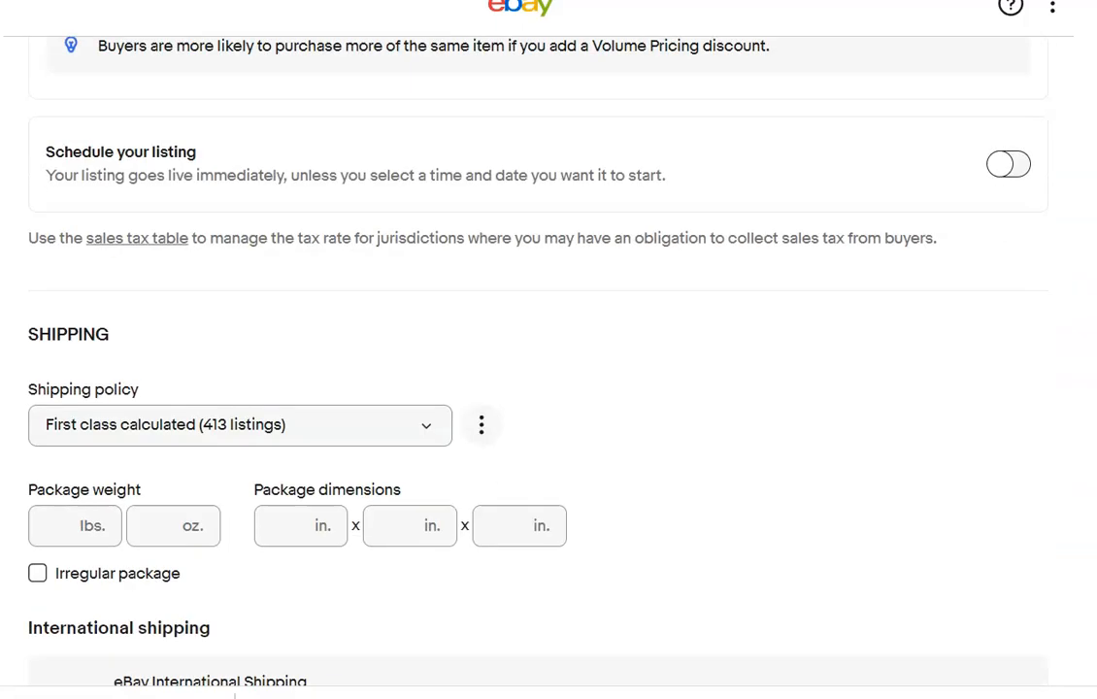
left_click(428, 390)
left_click(321, 468)
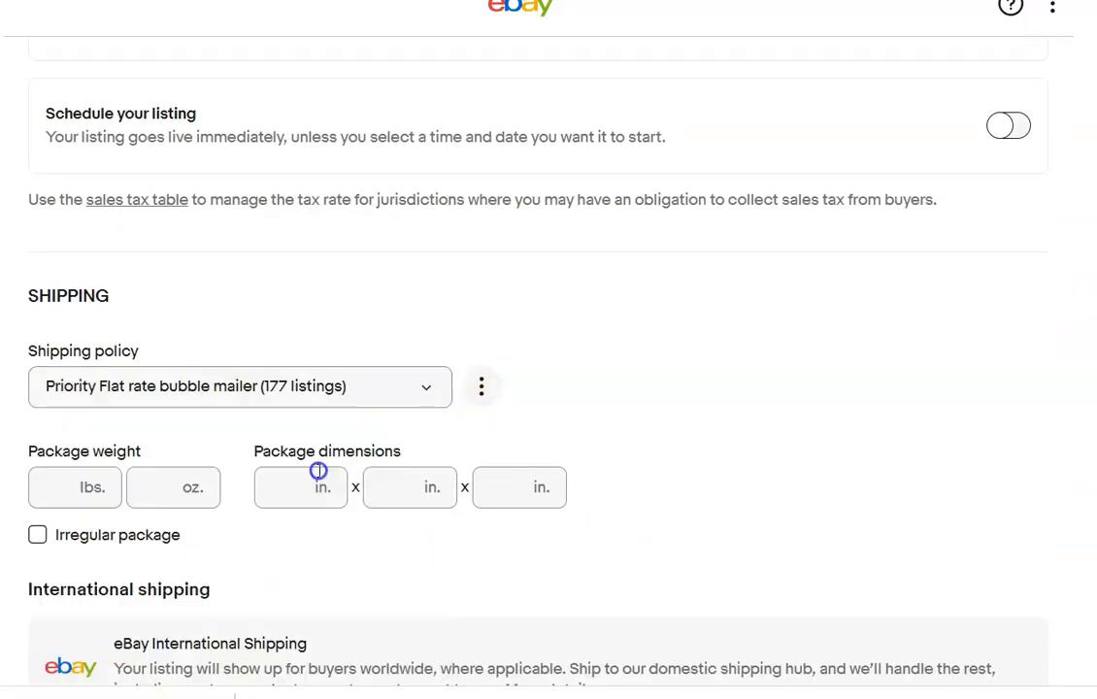
In the navy polo shirt listing, delete the photo that shows the cat.
scroll(860, 568, "up", 15)
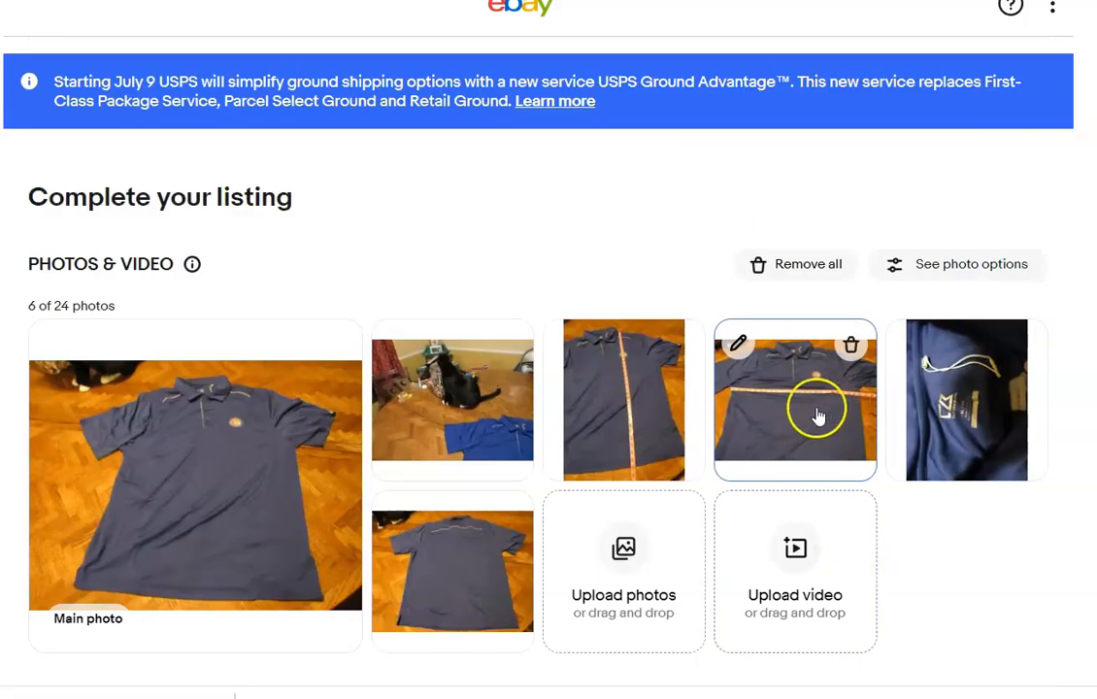
mouse_move(497, 417)
left_click(513, 350)
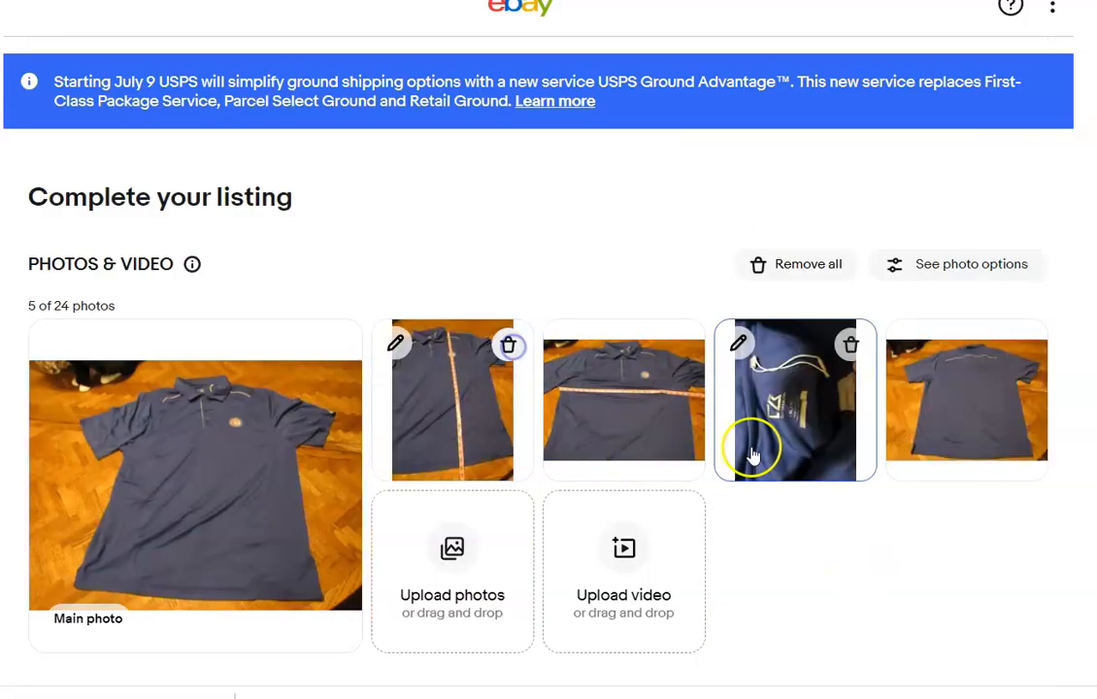
Enter the item title "Cutter Buck XL Drytec Chicago Cubs Polo" for the navy polo listing.
scroll(533, 233, "down", 4)
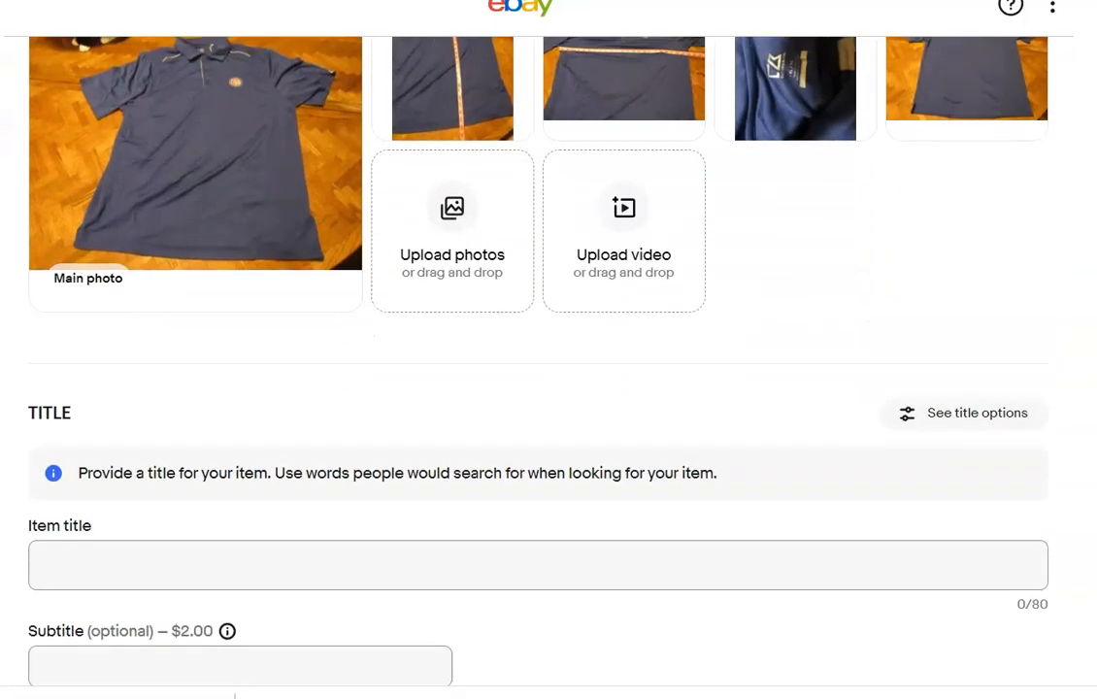
left_click(400, 499)
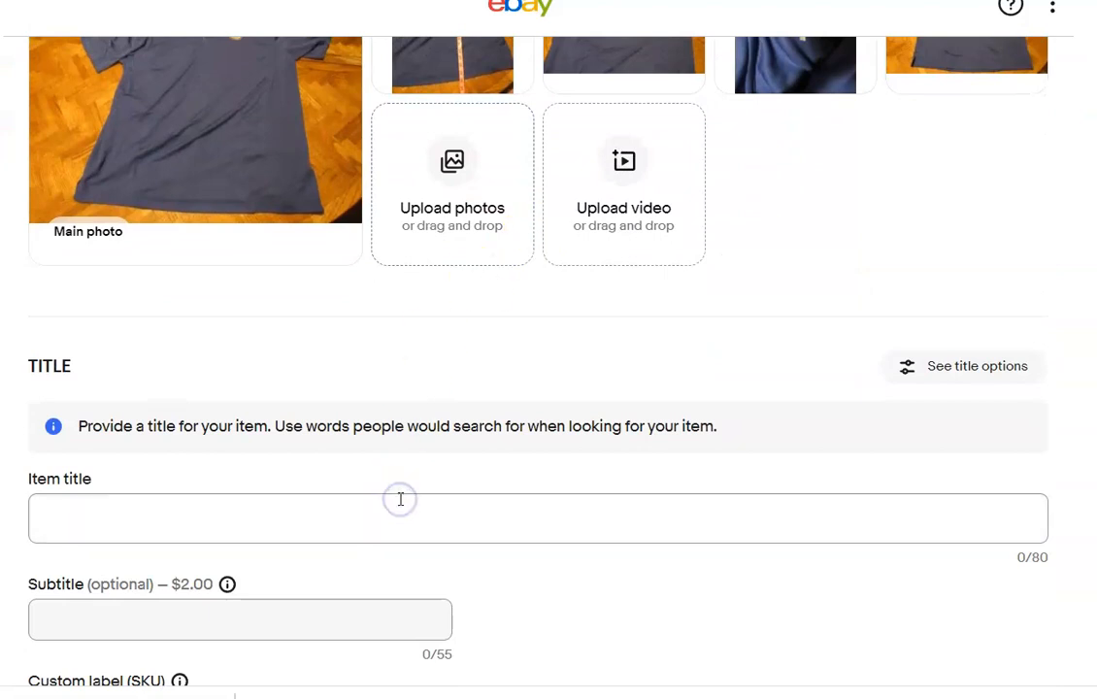
type("Cutter")
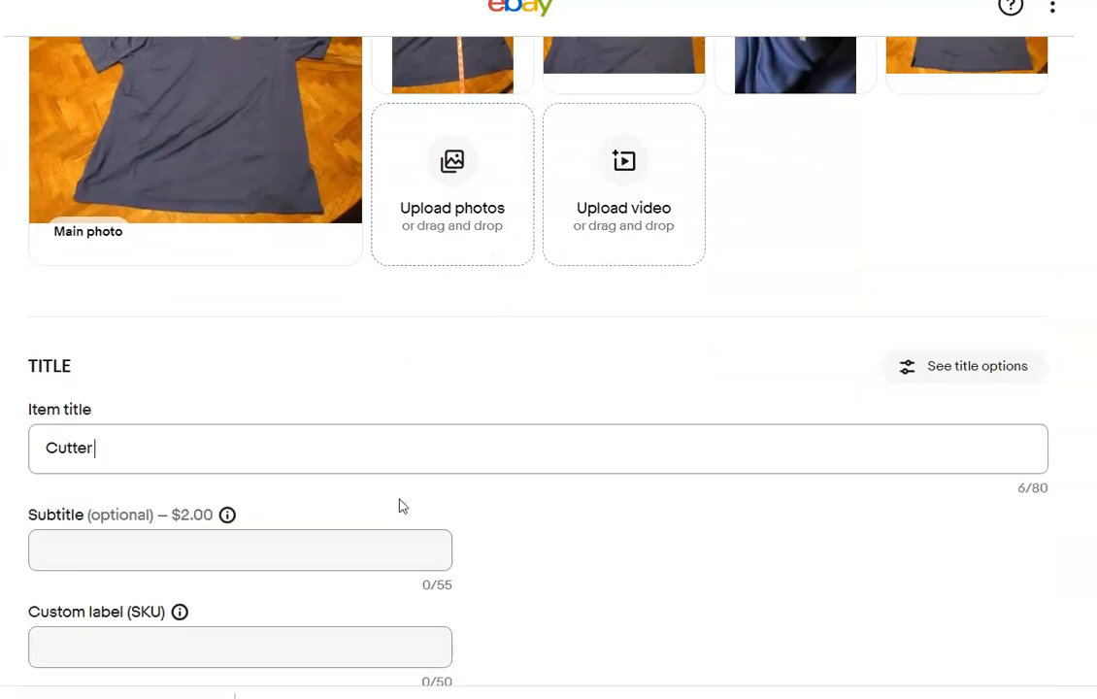
type(" Buck")
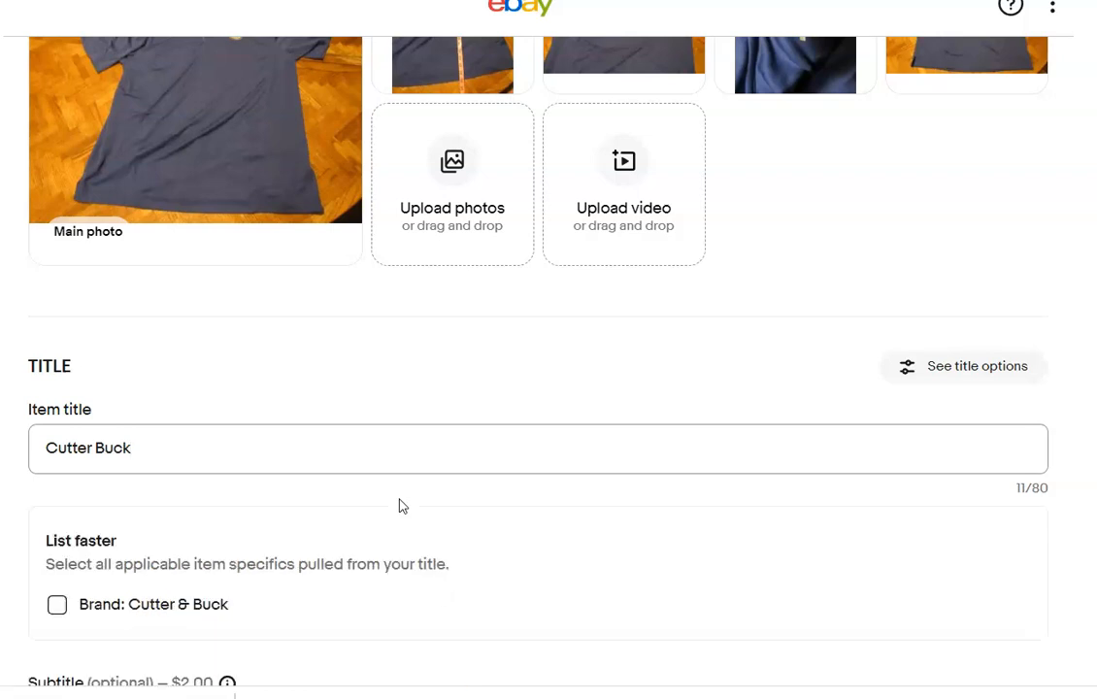
type(" XL Dry")
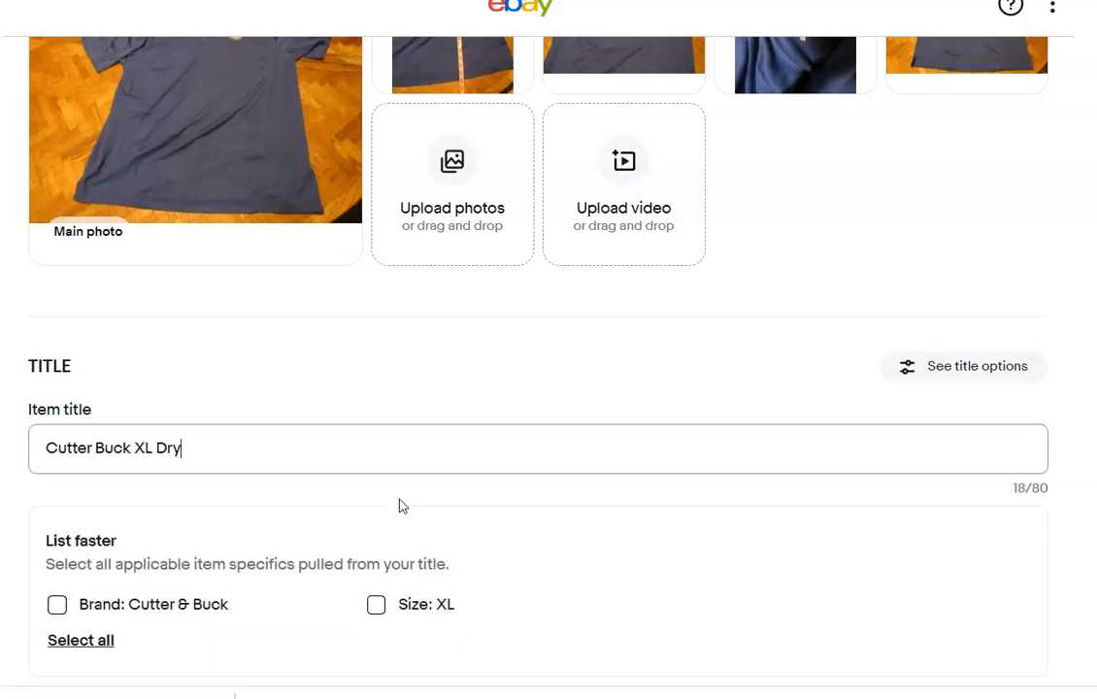
type("tec Chicago Cubs ")
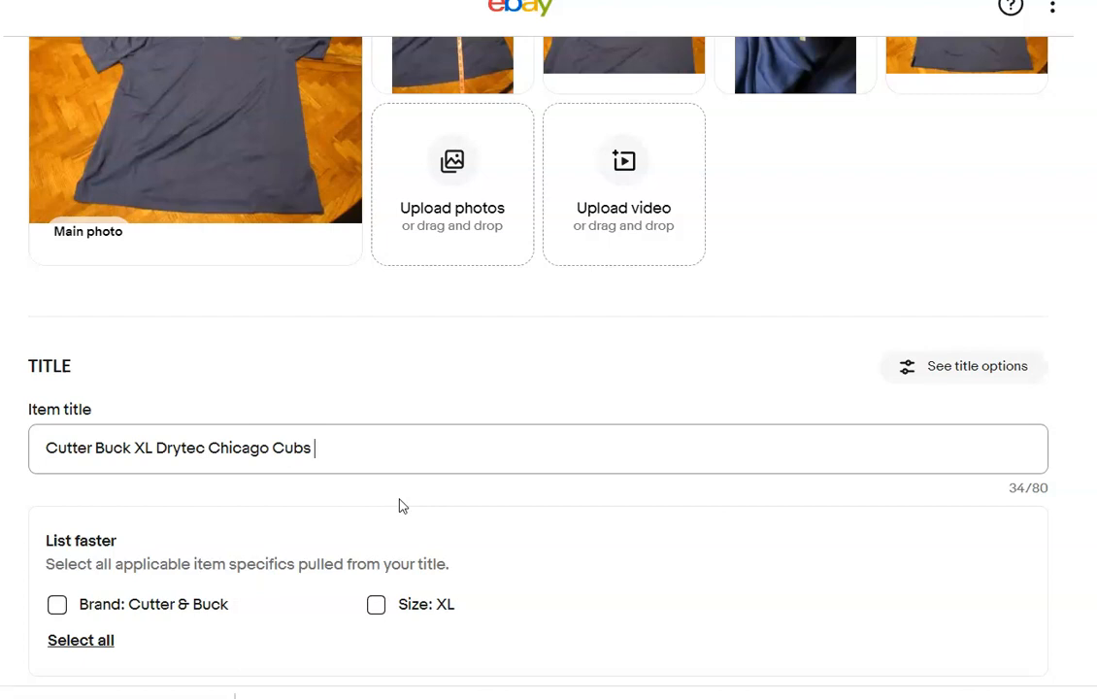
type("Polo")
left_click(420, 497)
Change the polo's item category to Men's Clothing > Shirts > Polos.
scroll(419, 497, "down", 5)
scroll(549, 350, "down", 2)
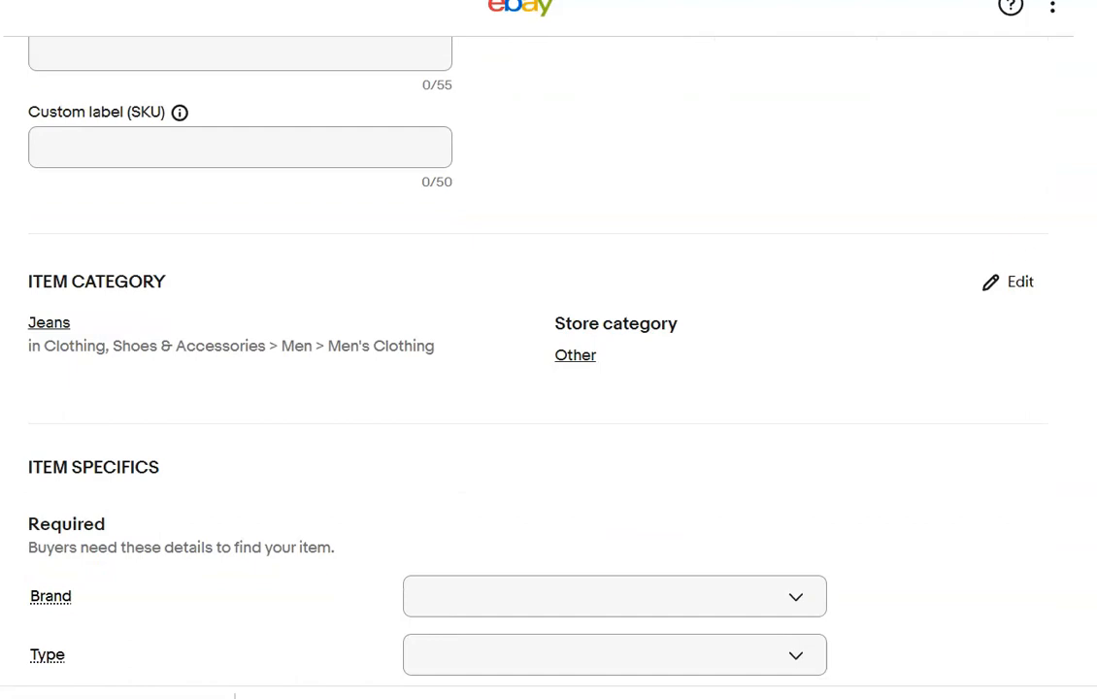
left_click(1013, 283)
left_click(803, 158)
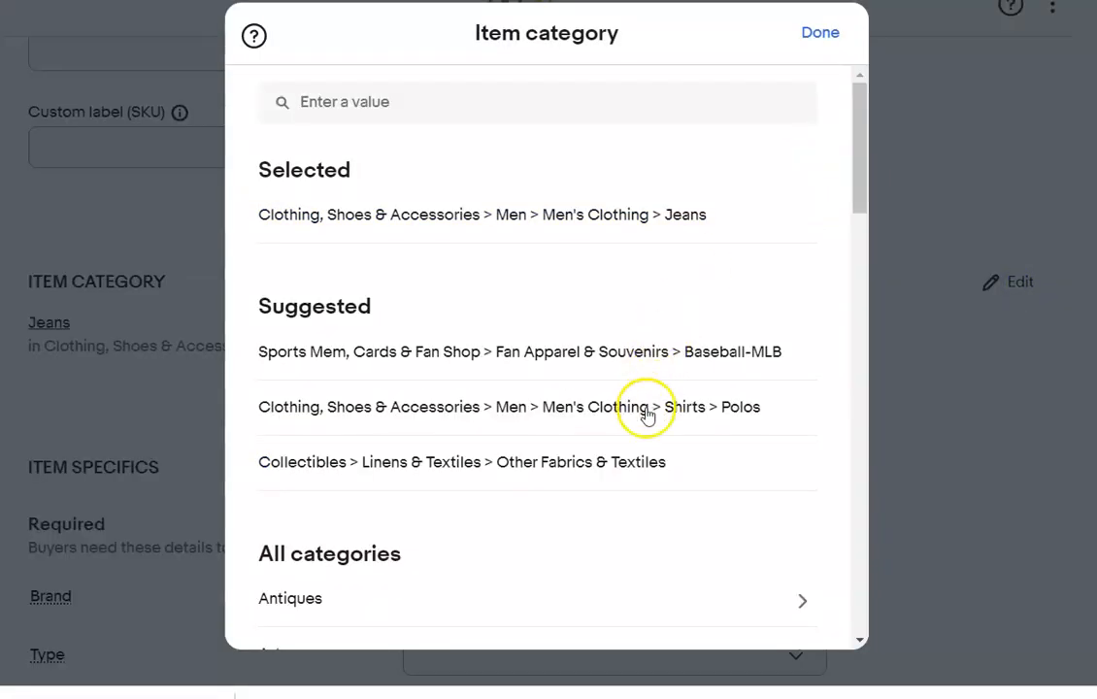
left_click(645, 410)
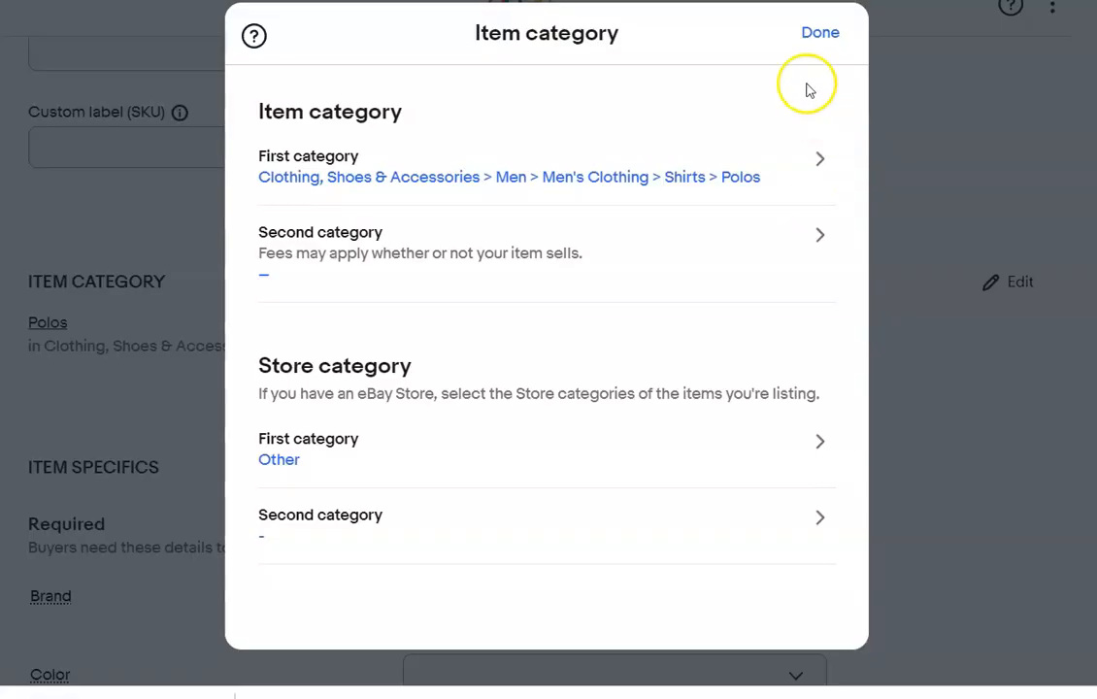
left_click(811, 35)
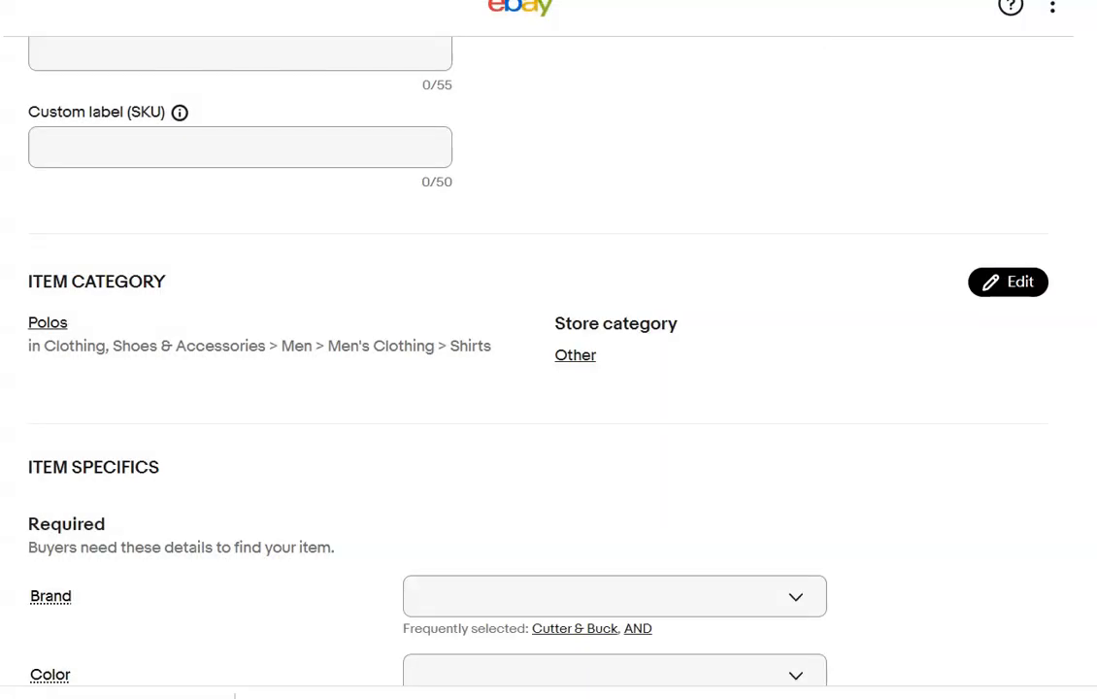
Apply the title-based item specifics Brand: Cutter & Buck, Type: Polo and Size: XL.
scroll(548, 359, "up", 2)
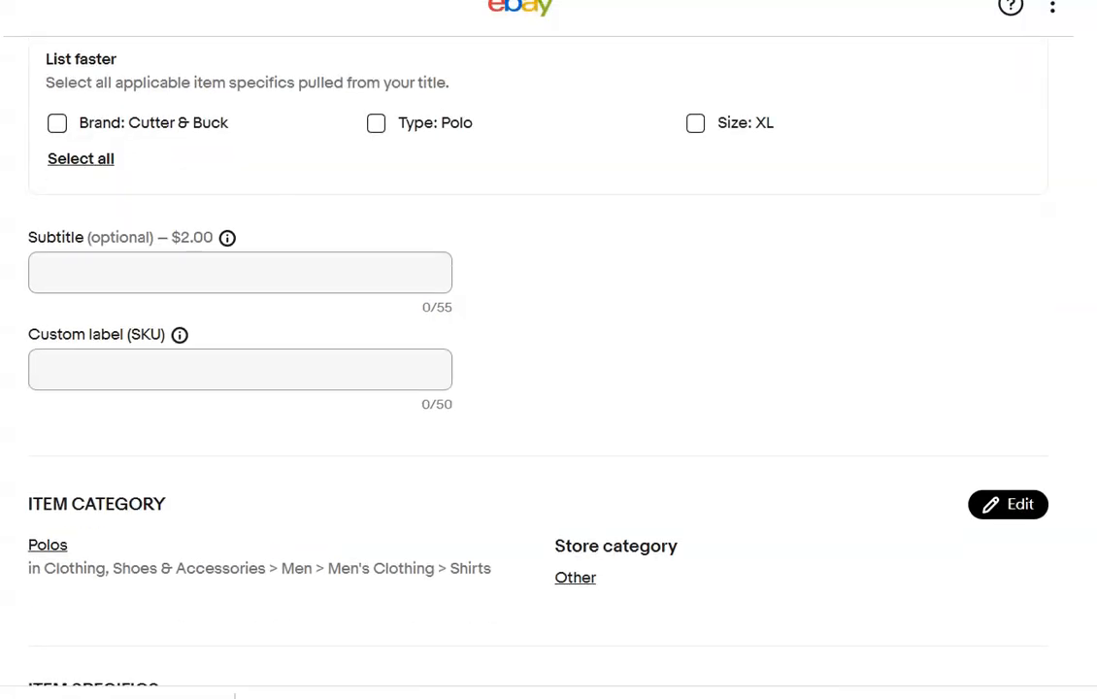
left_click(58, 148)
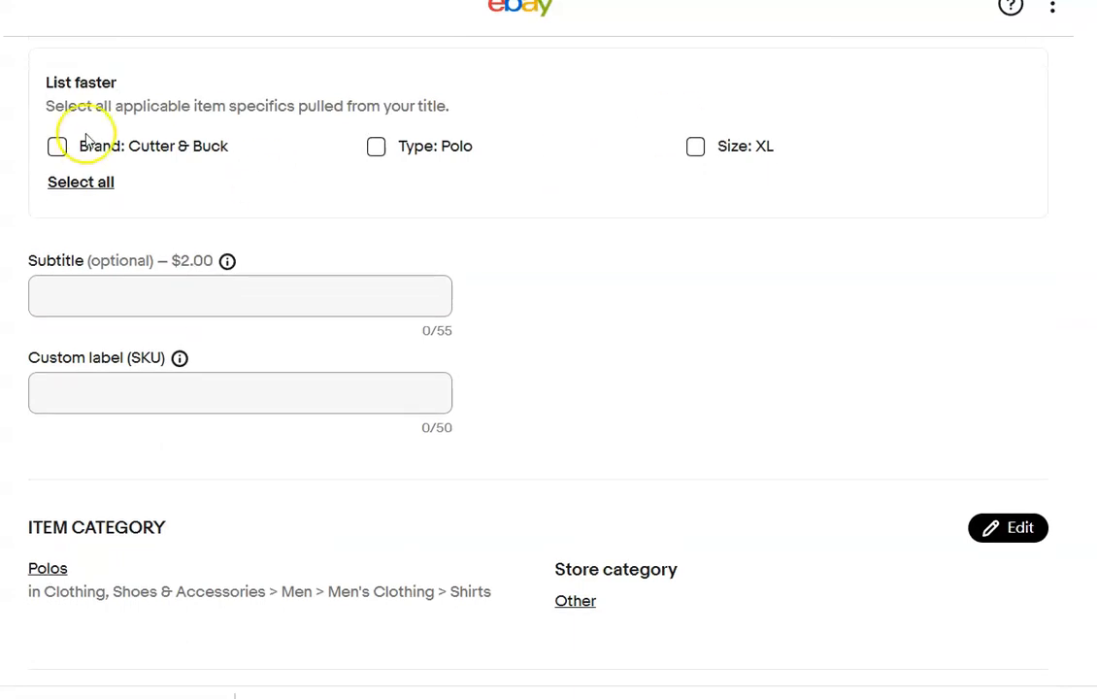
left_click(376, 145)
left_click(695, 145)
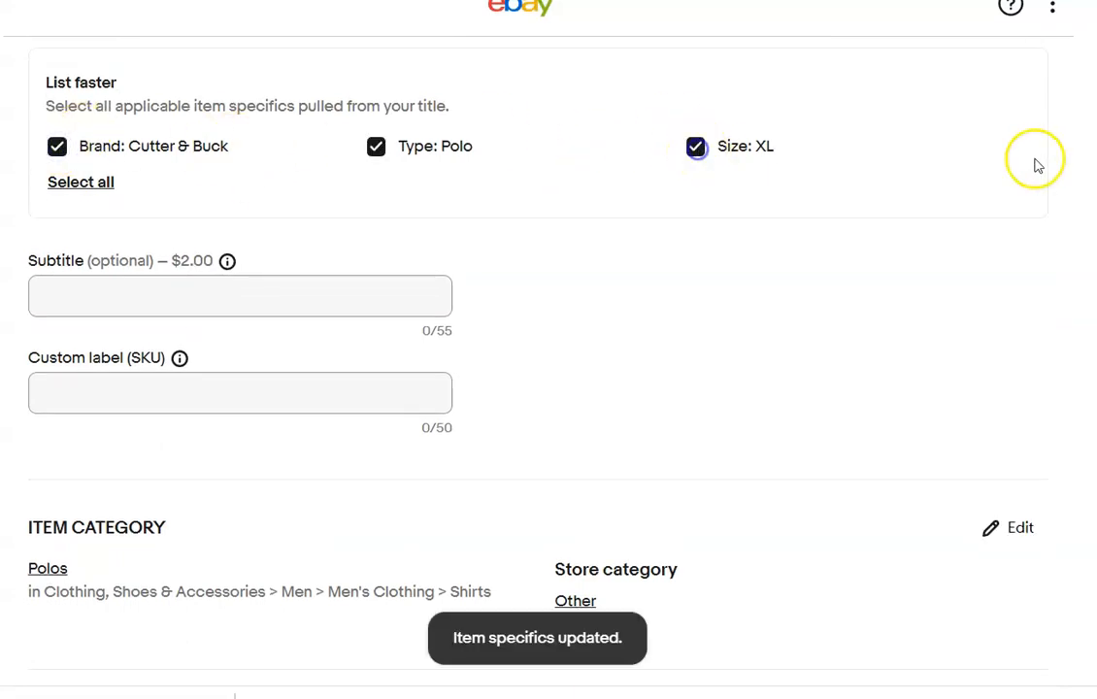
Set the polo's custom label (SKU) to 82.
scroll(549, 360, "down", 3)
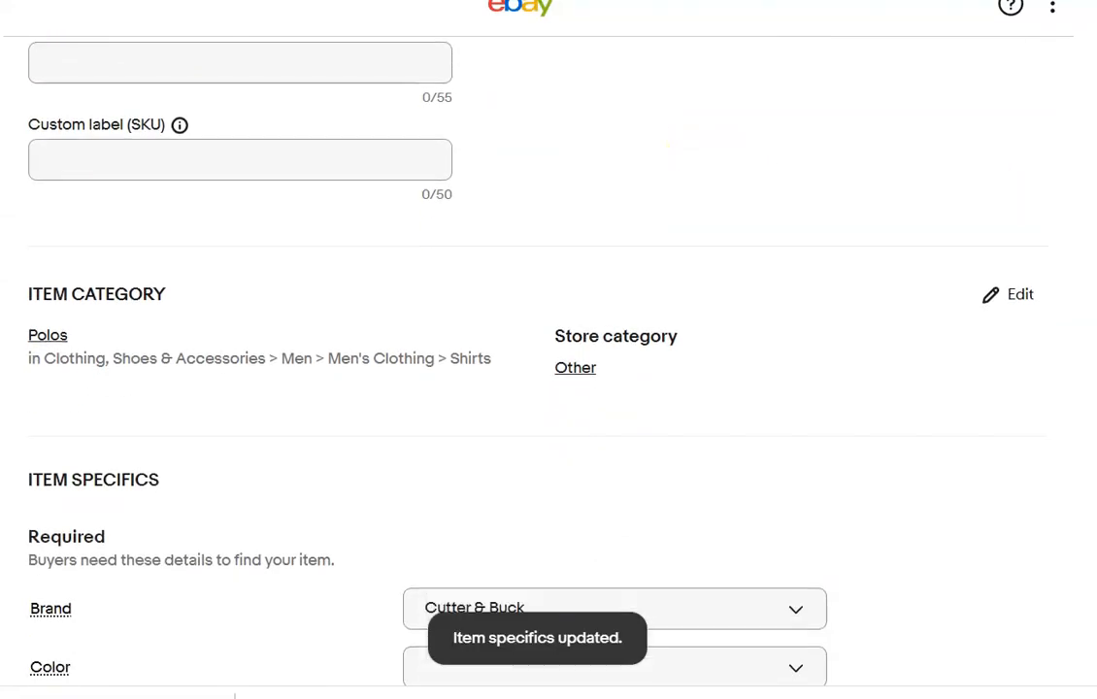
left_click(305, 169)
type("82")
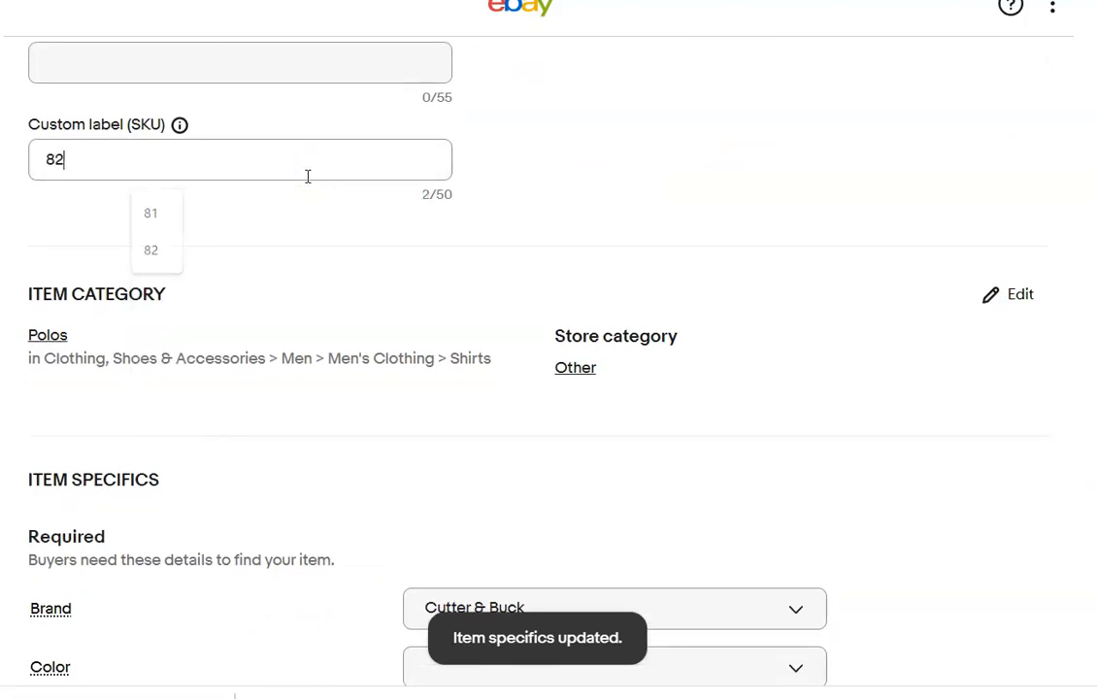
Set the polo's color to Blue and its size type to Regular.
scroll(709, 274, "down", 5)
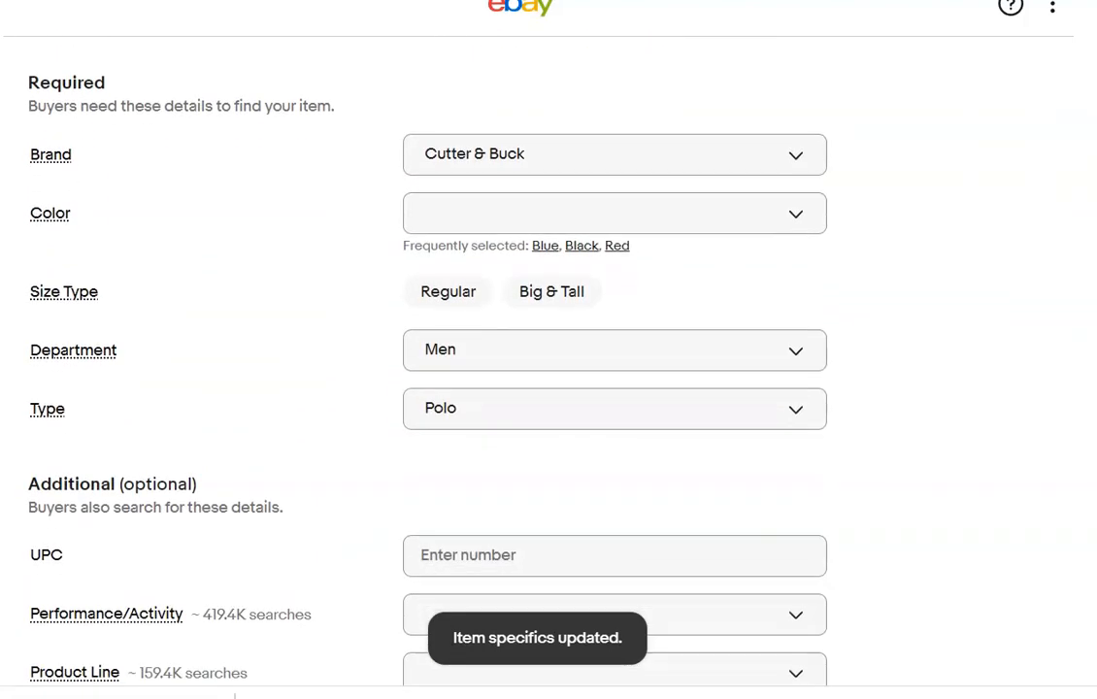
left_click(545, 230)
left_click(450, 252)
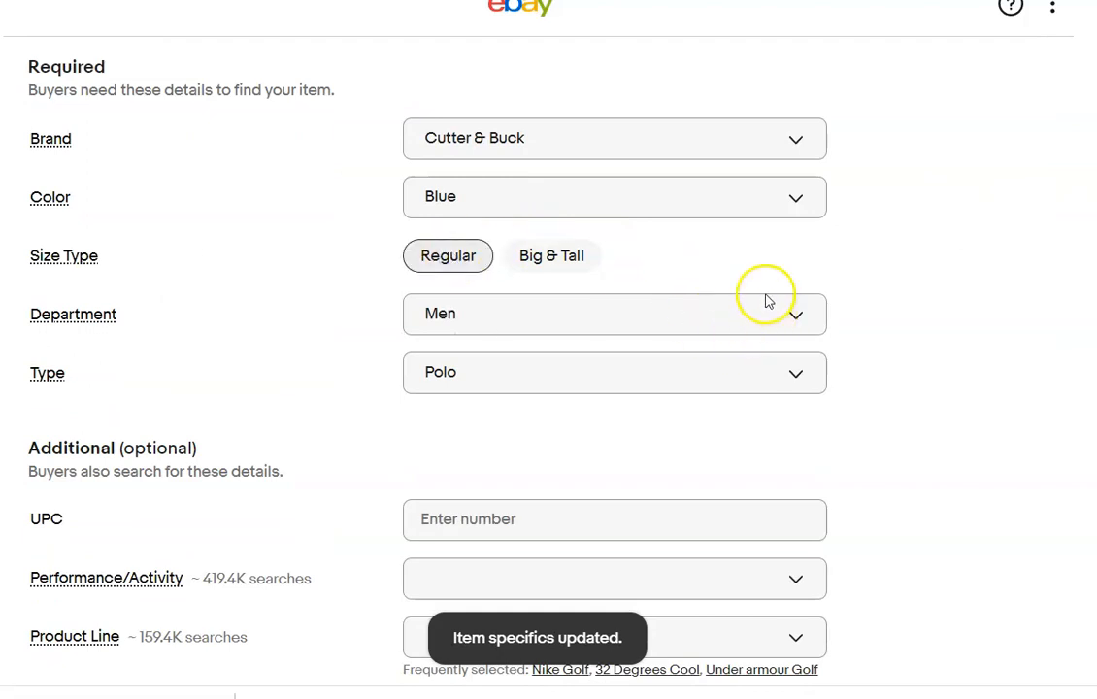
Set the polo's condition to Pre-owned with the condition description "No rips or stains".
scroll(814, 309, "down", 10)
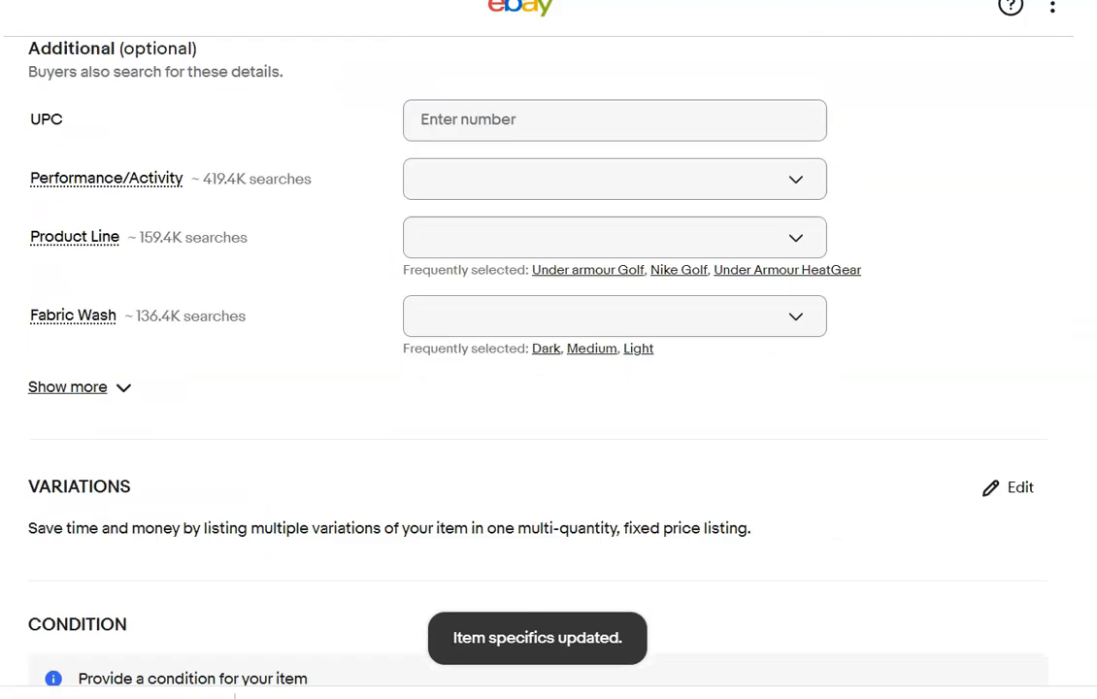
left_click(813, 309)
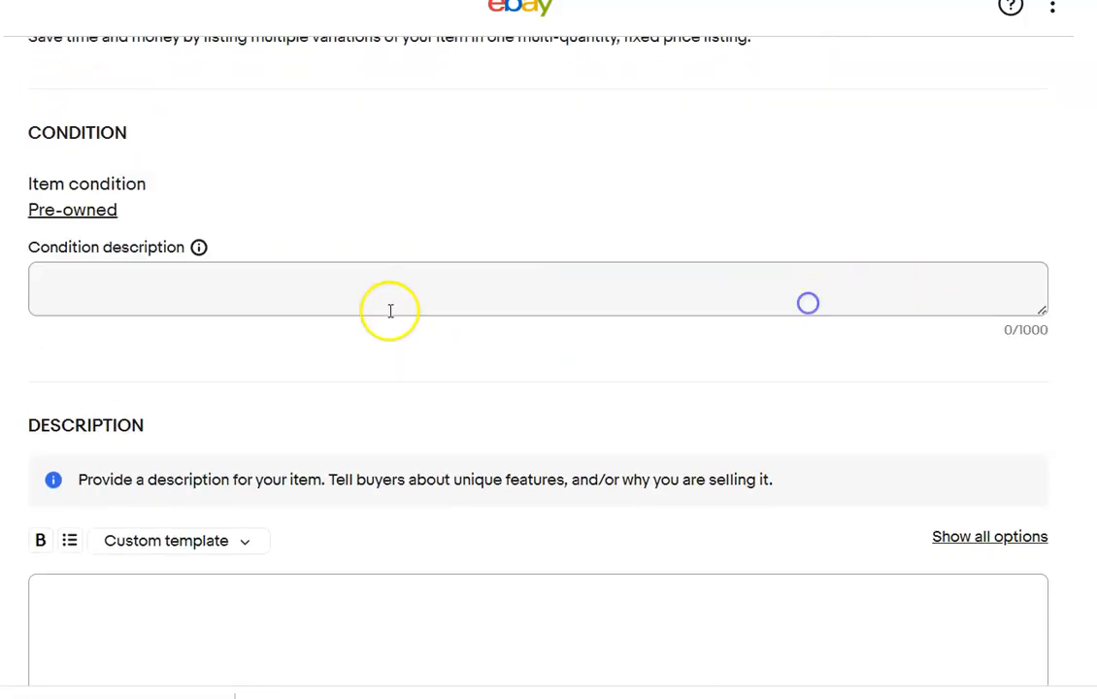
left_click(332, 298)
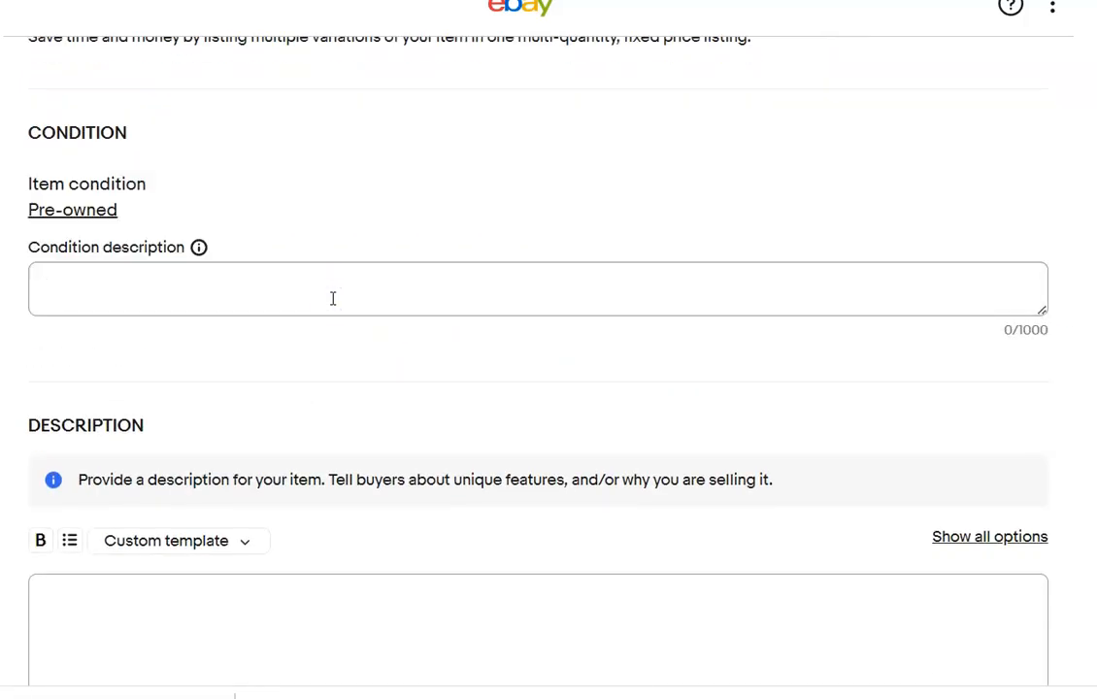
type("No rips or stains")
Enter "Please refer to photos" as the polo's item description.
left_click(233, 666)
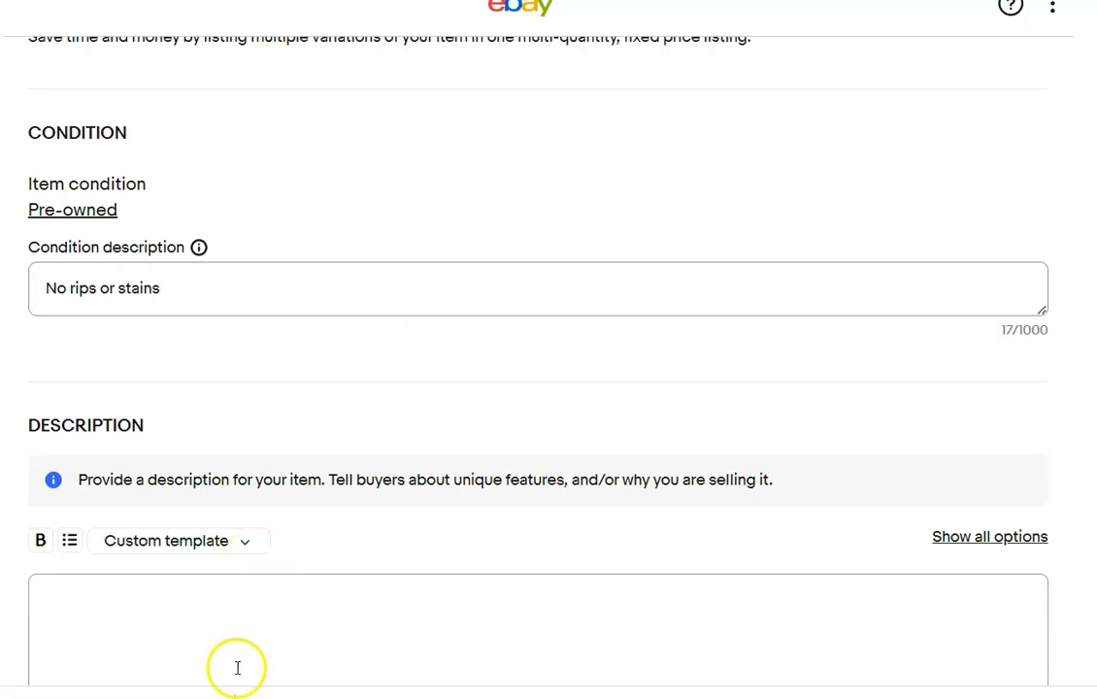
type("Please ref")
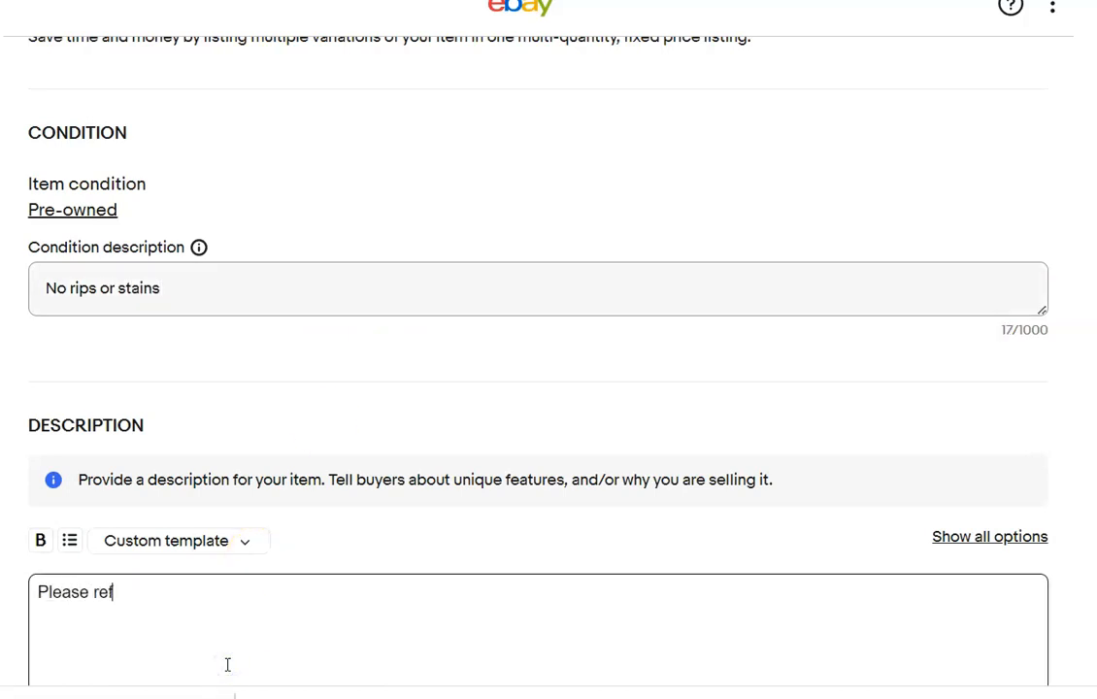
type("er to photos")
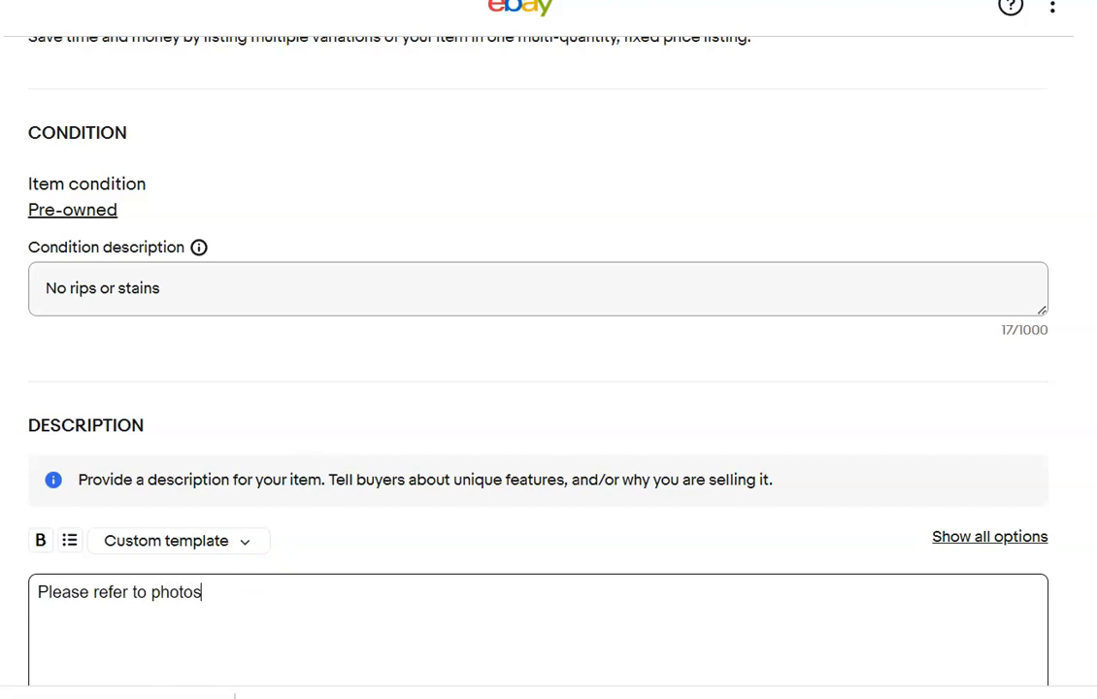
Set the Buy It Now price of the polo to $25.00.
scroll(162, 346, "down", 8)
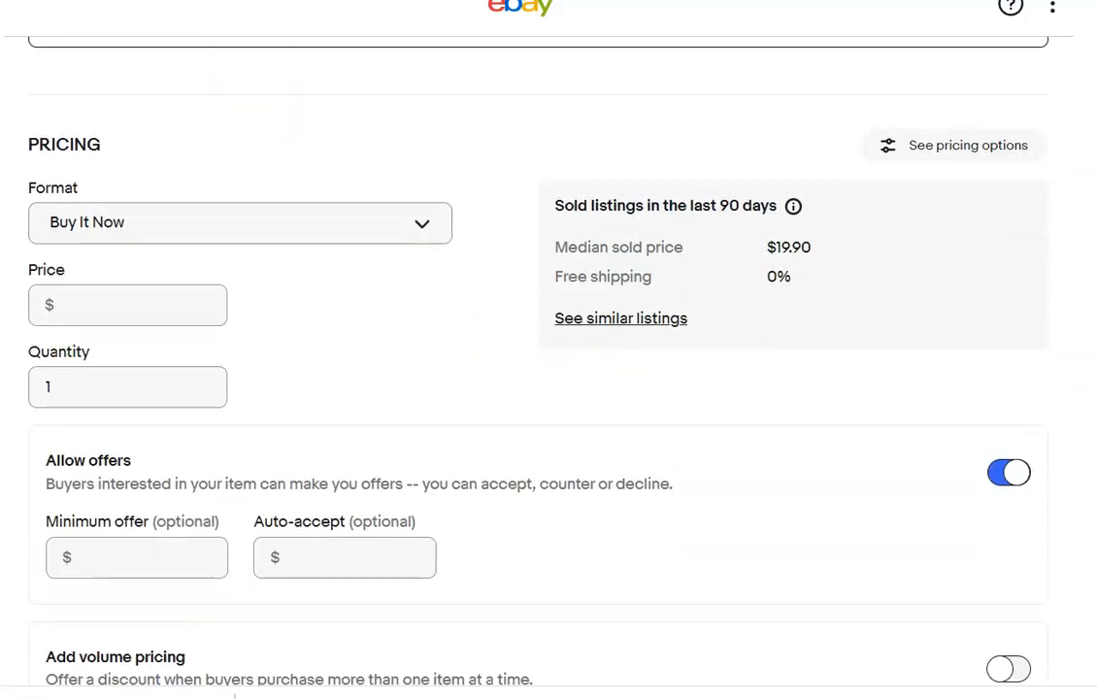
left_click(157, 315)
type("25.00")
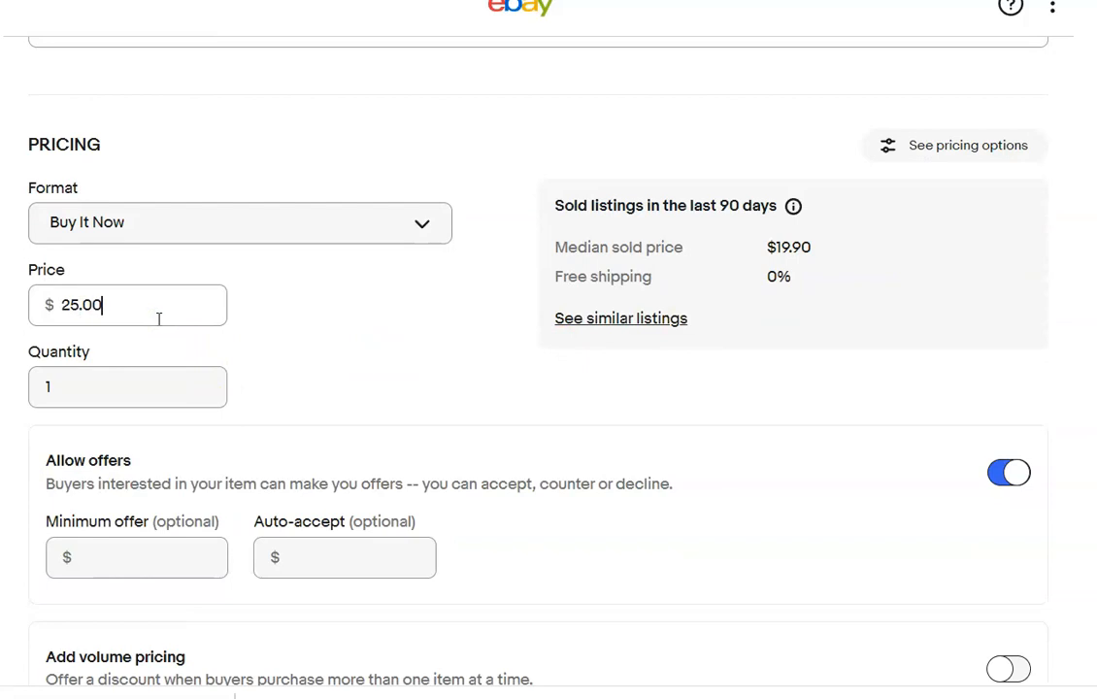
Set the polo's package weight to 13 oz and the package dimensions to 13 x 9 x 3 in.
scroll(548, 369, "down", 3)
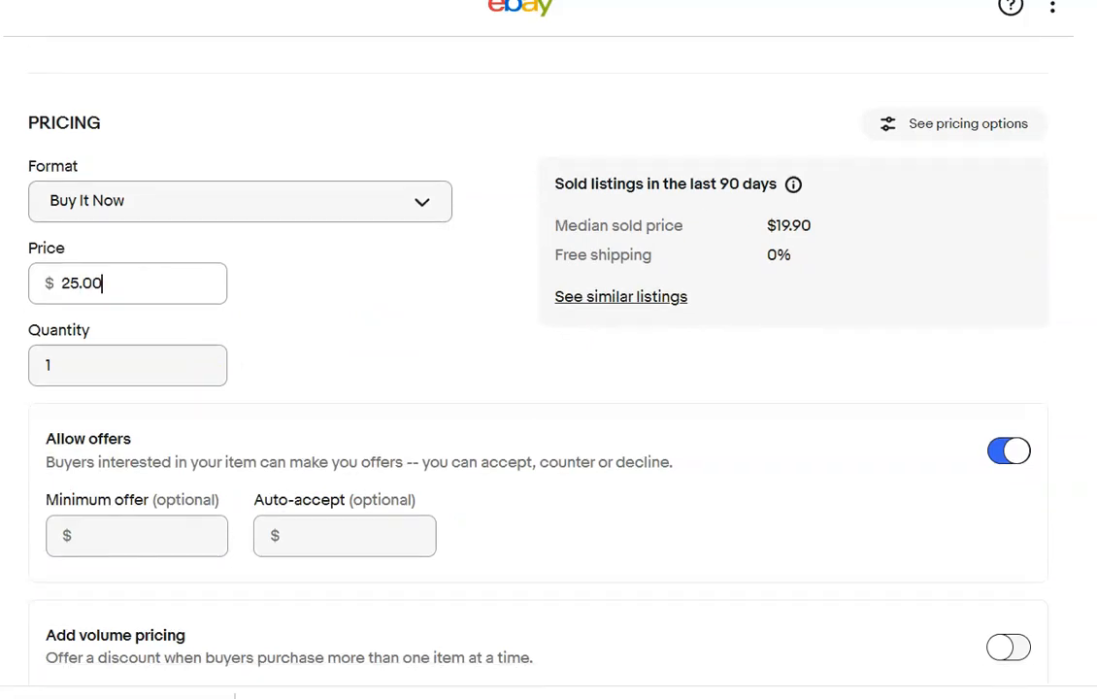
scroll(529, 251, "down", 7)
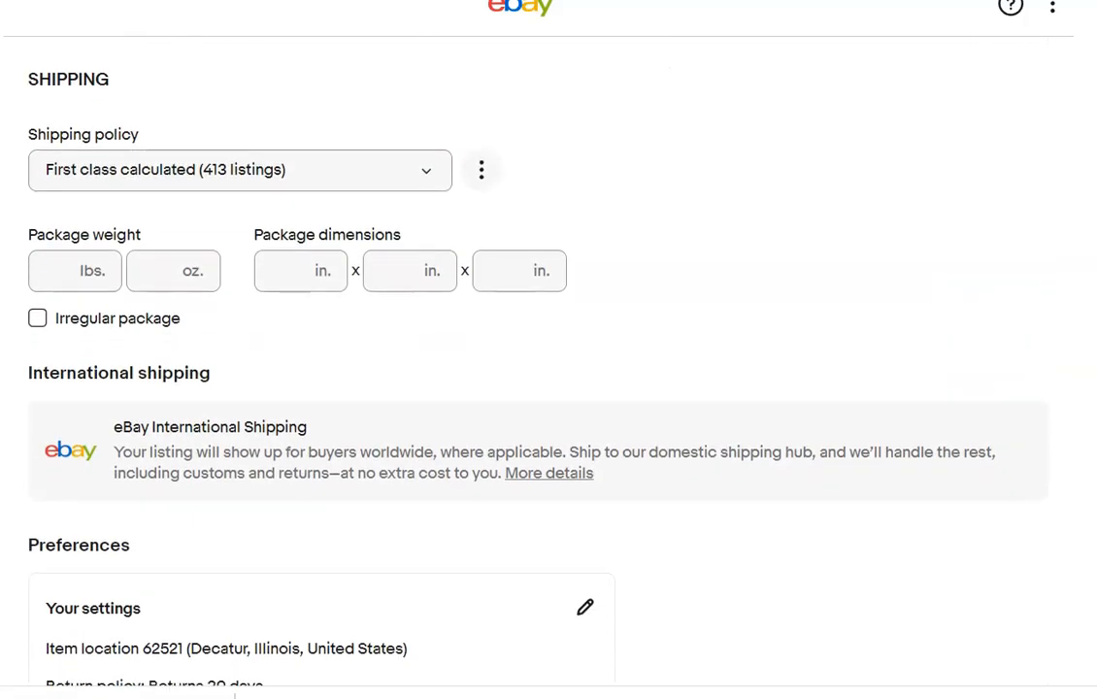
left_click(156, 268)
type("13")
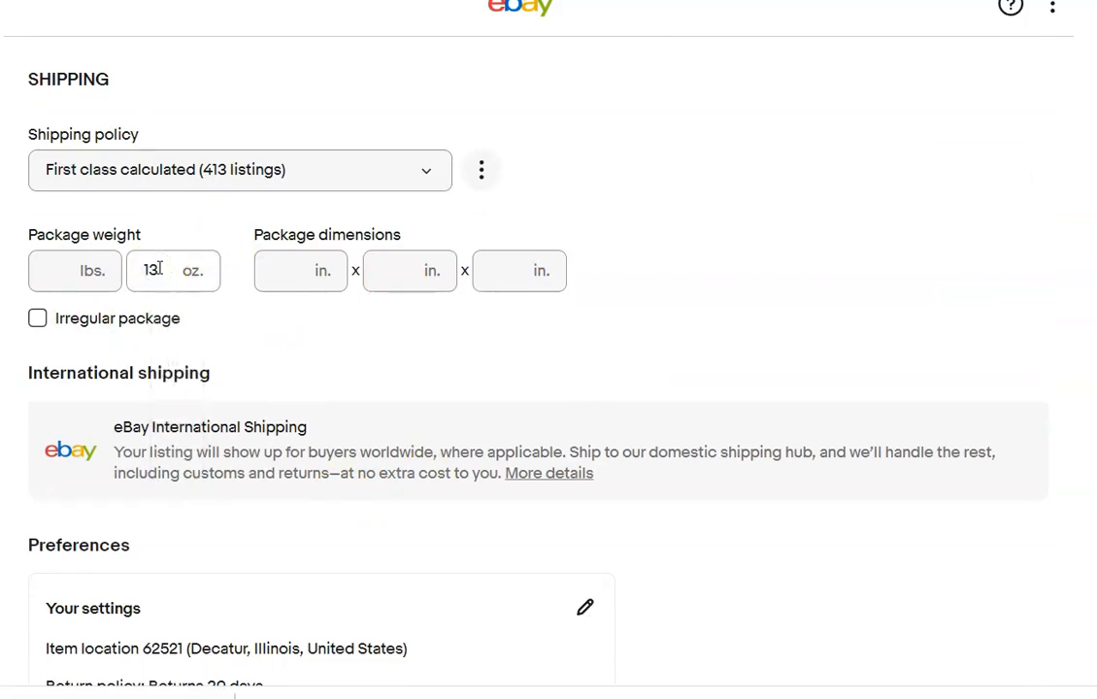
key("Tab")
type("13")
key("Tab")
type("9")
key("Tab")
type("3")
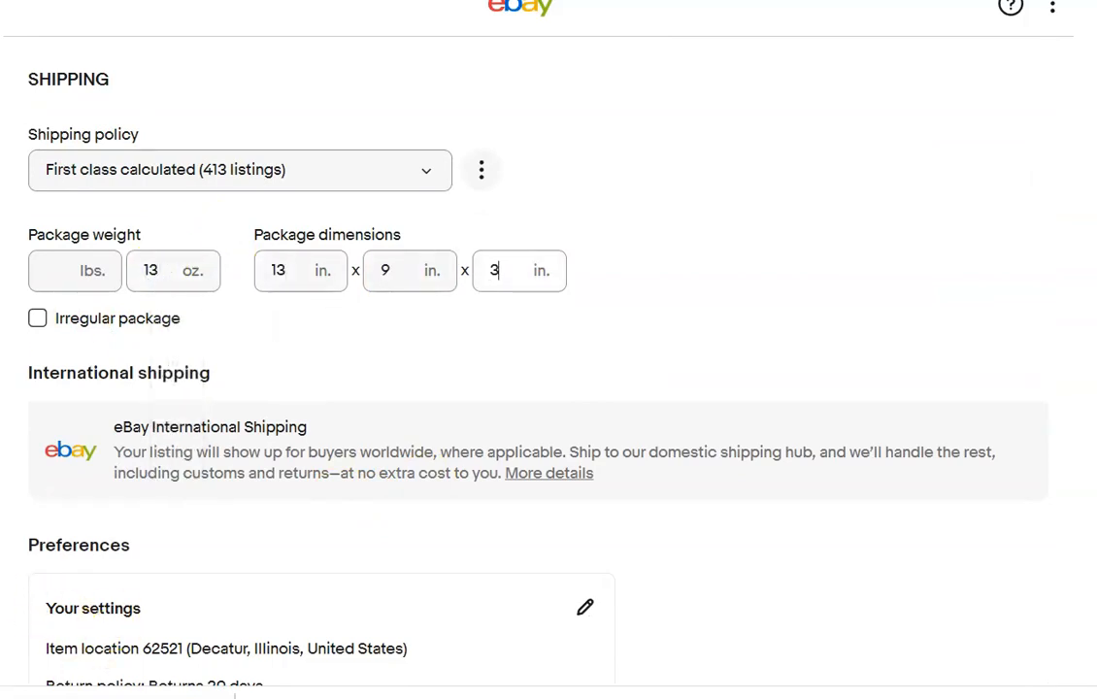